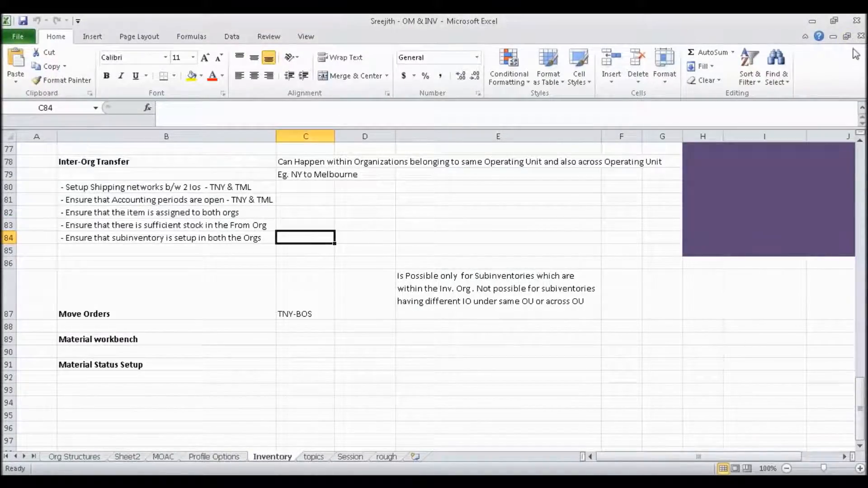
Examine the subinventories, their Prev Misc.issue entries and the Scrap SI requirement on the rough sheet.
{"action": "left_click", "coordinate": [479, 216]}
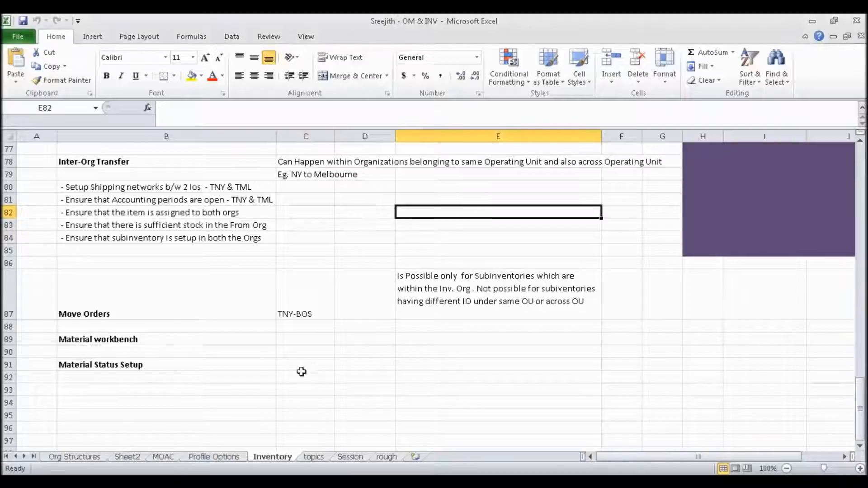
{"action": "left_click", "coordinate": [382, 458]}
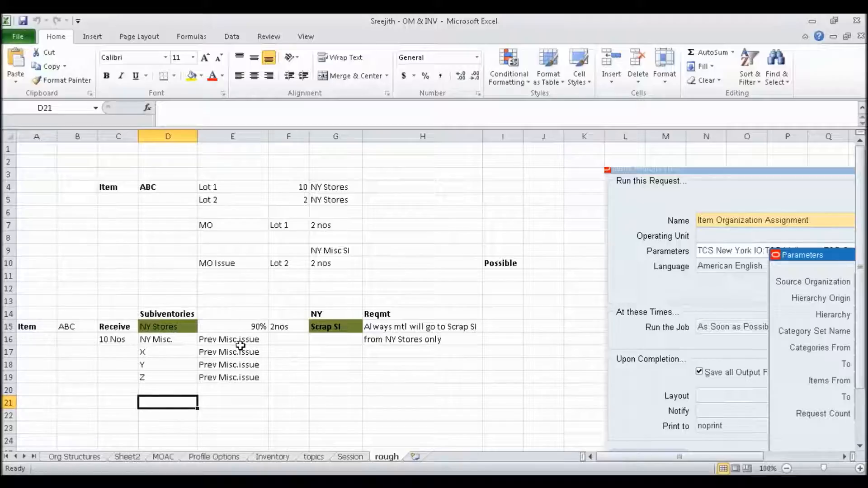
{"action": "left_click_drag", "start_coordinate": [237, 341], "coordinate": [244, 378]}
{"action": "left_click", "coordinate": [266, 397]}
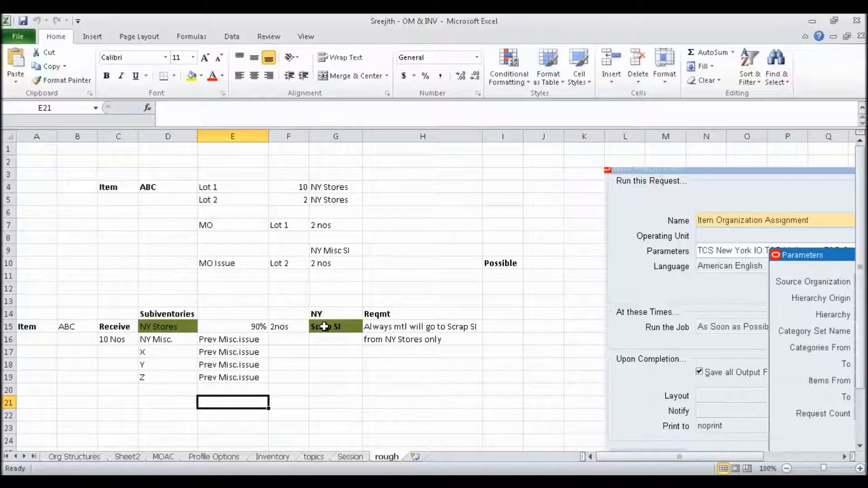
{"action": "left_click", "coordinate": [381, 326]}
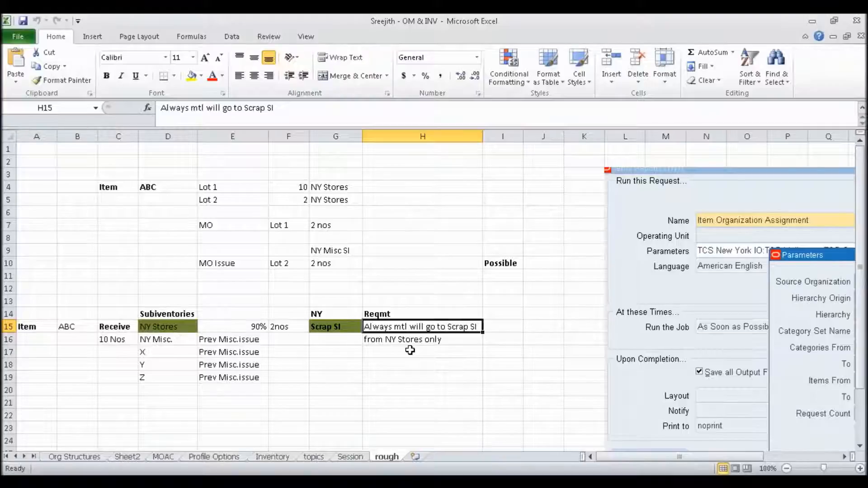
{"action": "left_click", "coordinate": [171, 330]}
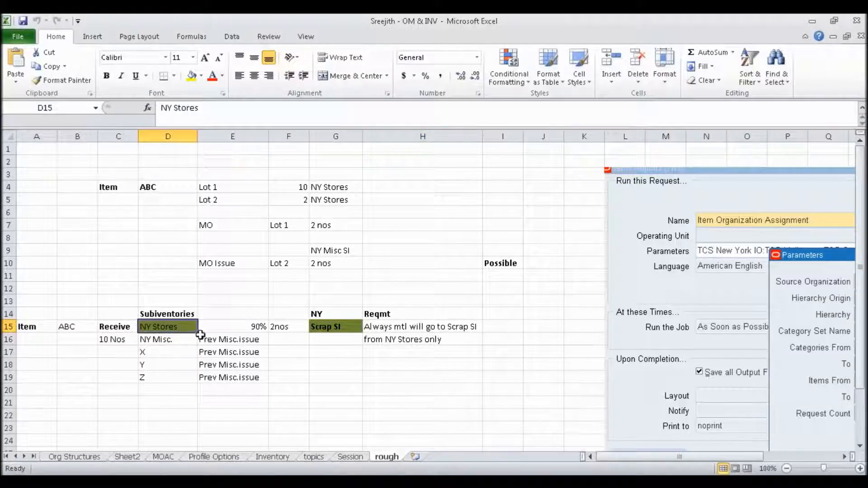
{"action": "left_click_drag", "start_coordinate": [238, 340], "coordinate": [239, 383]}
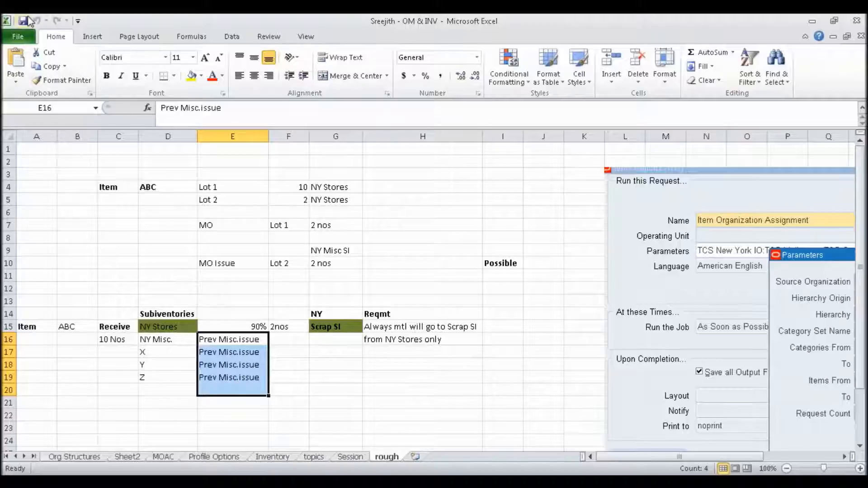
{"action": "left_click", "coordinate": [18, 38]}
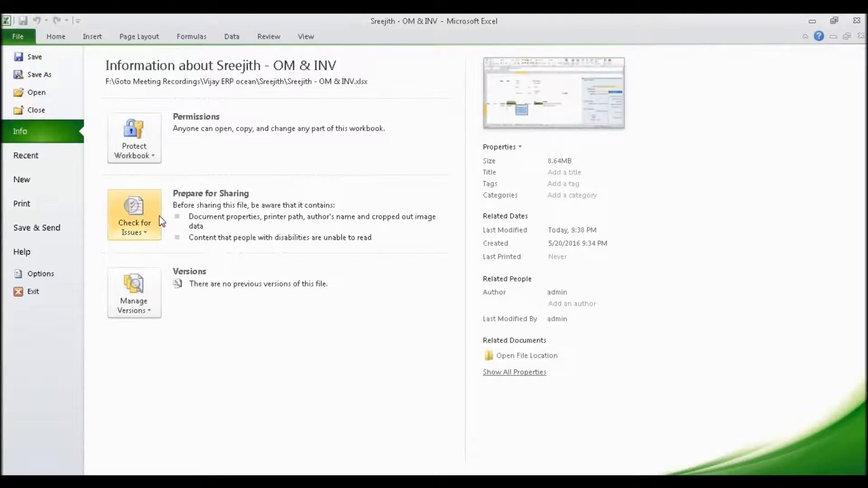
{"action": "key", "text": "Escape"}
{"action": "left_click_drag", "start_coordinate": [149, 340], "coordinate": [152, 380]}
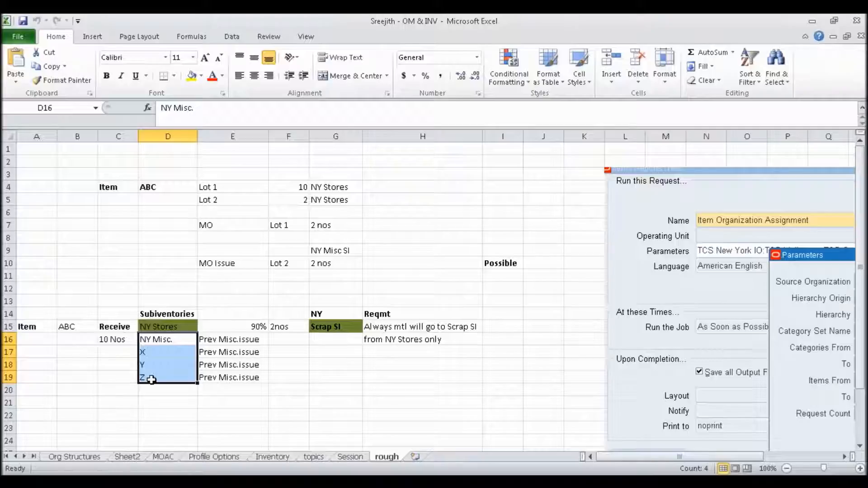
{"action": "left_click", "coordinate": [221, 340]}
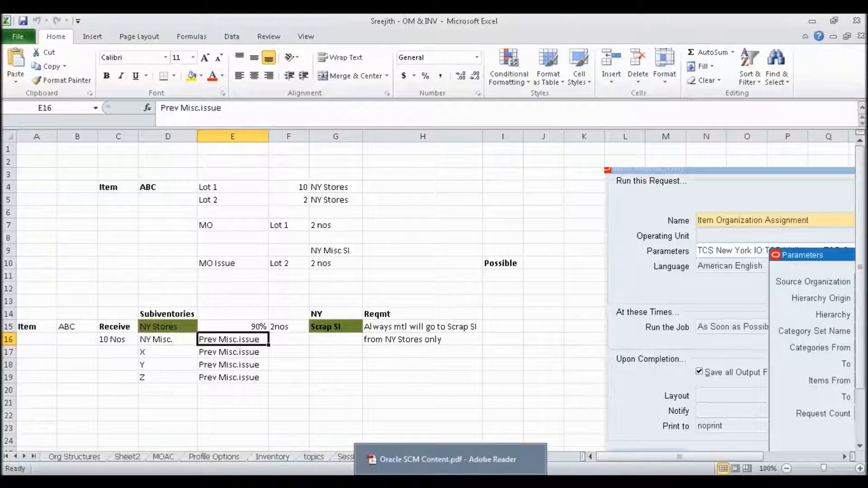
Check the topic list in Oracle SCM Content.pdf and add the bold heading "Inventory Replenishment" in B94 of the Inventory sheet.
{"action": "left_click", "coordinate": [441, 459]}
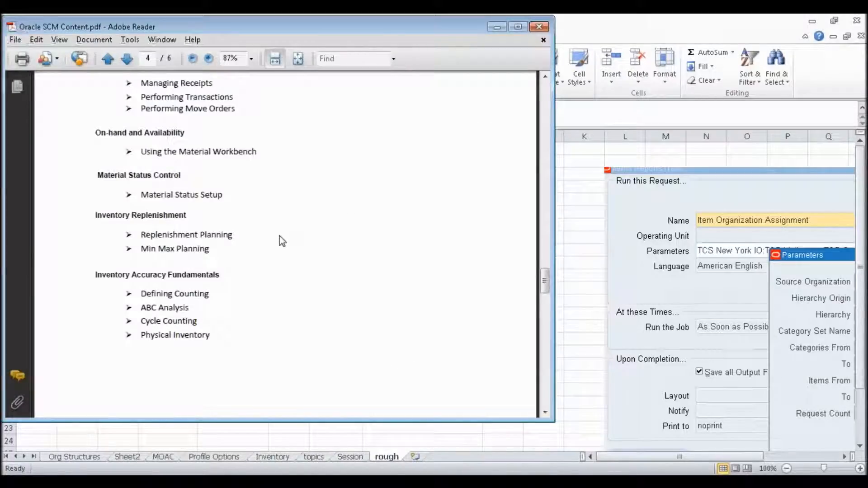
{"action": "key", "text": "alt+Tab"}
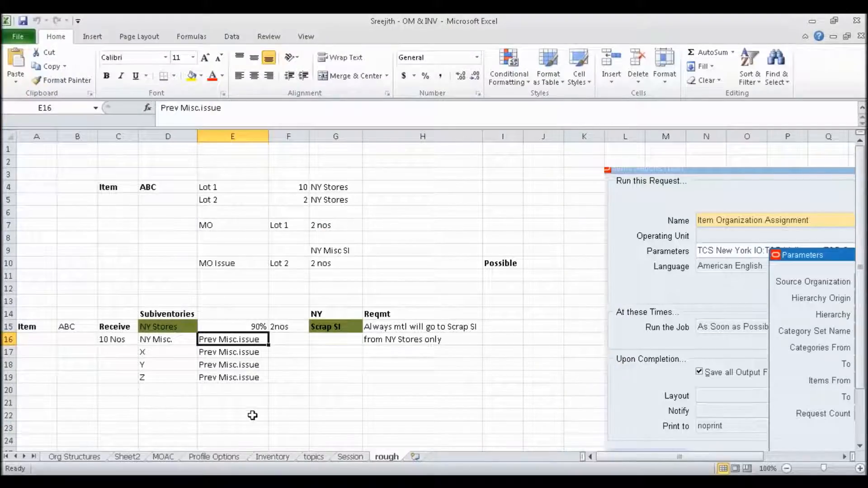
{"action": "left_click", "coordinate": [269, 457]}
{"action": "left_click", "coordinate": [130, 402]}
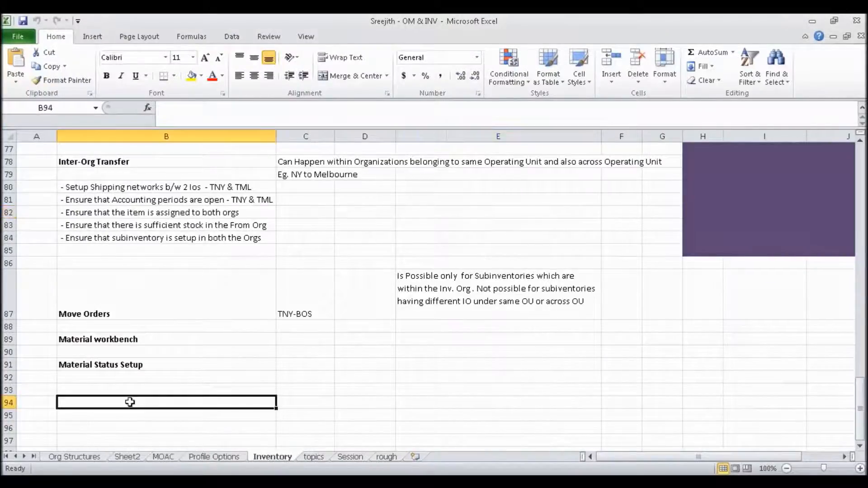
{"action": "type", "text": "Inventory"}
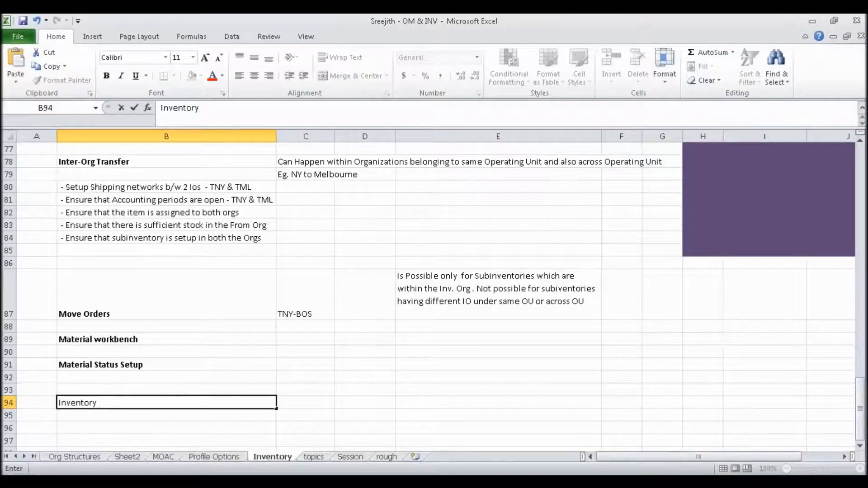
{"action": "key", "text": "alt+Tab"}
{"action": "key", "text": "alt+Tab"}
{"action": "type", "text": "REplenishmen"}
{"action": "type", "text": "t"}
{"action": "key", "text": "ctrl+Return"}
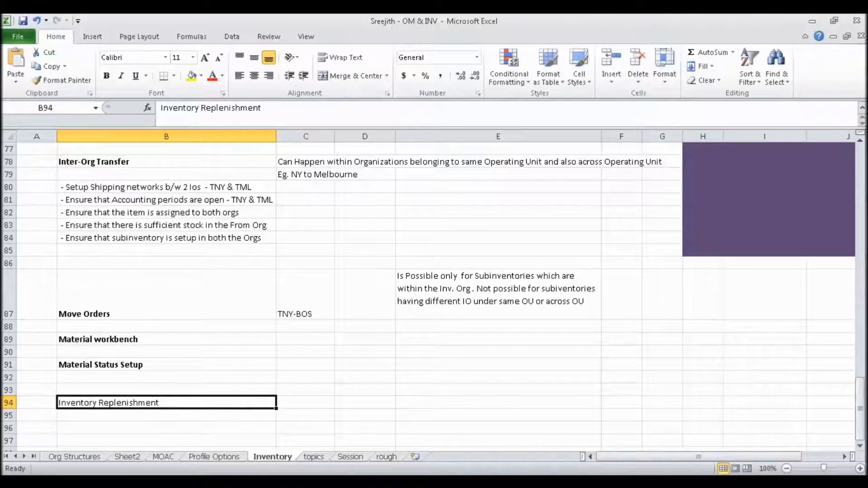
{"action": "key", "text": "ctrl+b"}
{"action": "key", "text": "Down"}
{"action": "key", "text": "Down"}
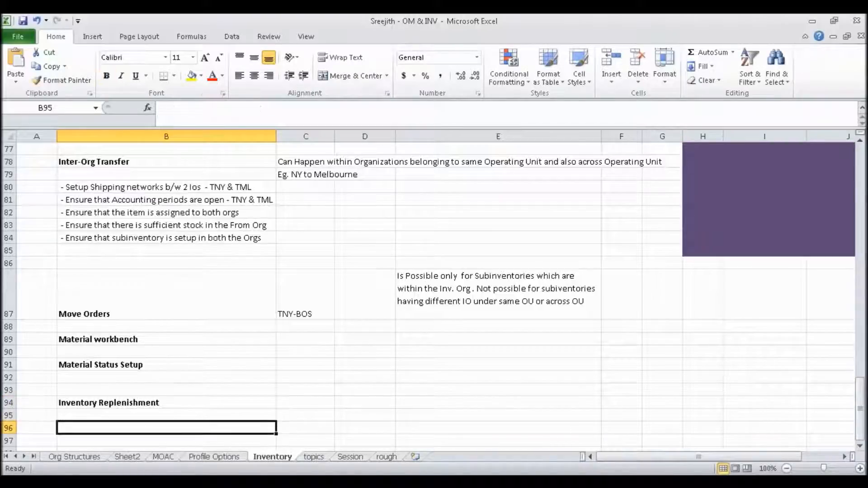
{"action": "key", "text": "Down"}
{"action": "key", "text": "Down"}
{"action": "key", "text": "Down"}
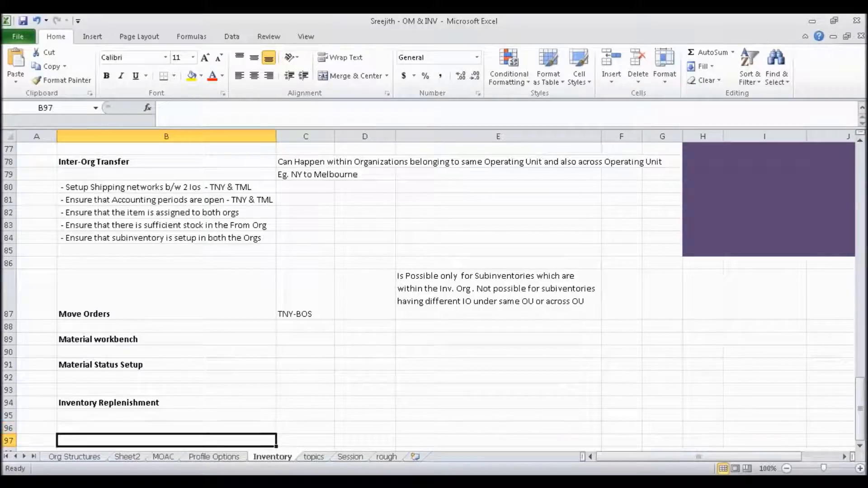
{"action": "key", "text": "Up"}
{"action": "key", "text": "Up"}
{"action": "key", "text": "Up"}
{"action": "key", "text": "Up"}
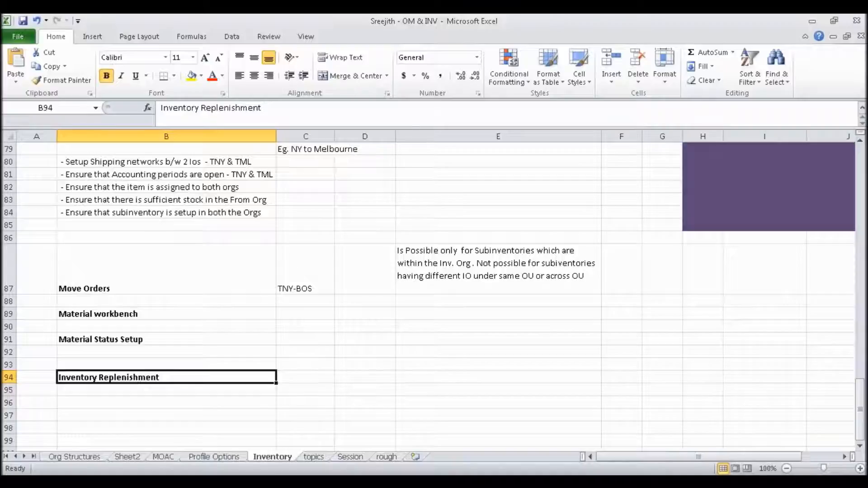
Review the inventory topics on page 4 of Oracle SCM Content.pdf in Adobe Reader, and save the Excel workbook.
{"action": "key", "text": "alt+Tab"}
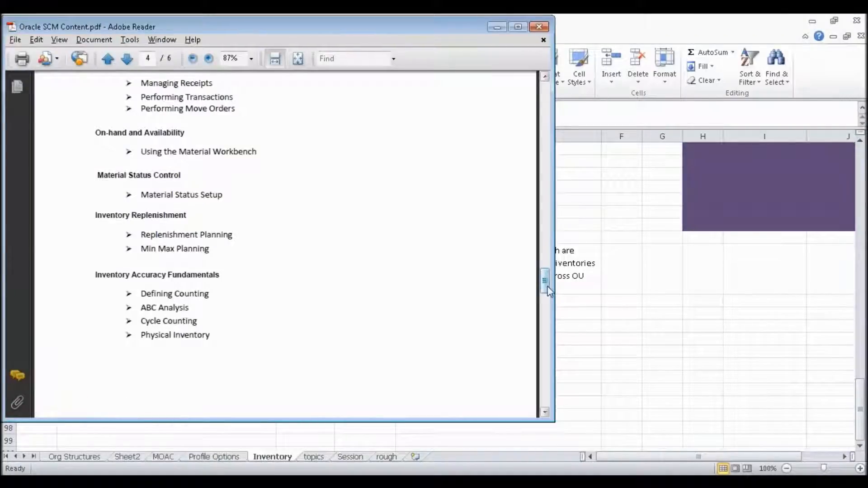
{"action": "mouse_move", "coordinate": [548, 291]}
{"action": "left_mouse_down"}
{"action": "mouse_move", "coordinate": [549, 304]}
{"action": "mouse_move", "coordinate": [549, 296]}
{"action": "left_mouse_up"}
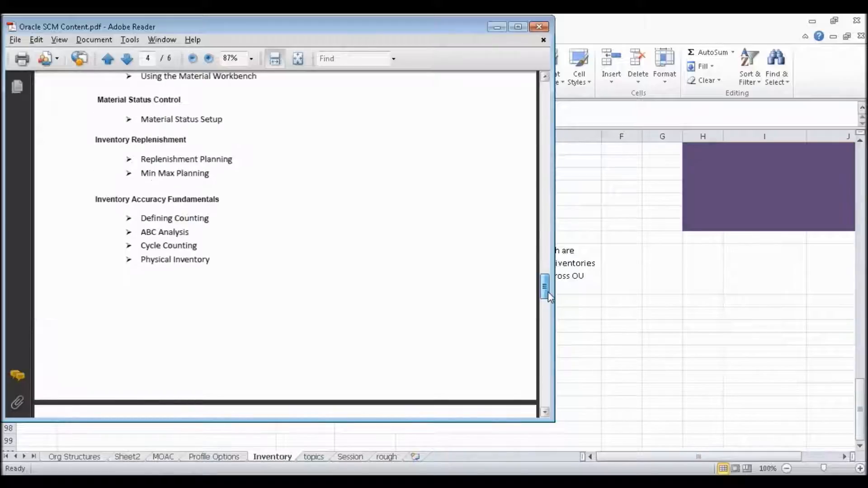
{"action": "left_click", "coordinate": [585, 310]}
{"action": "key", "text": "ctrl+s"}
Enter "Min-Max Planning" in cell B96 below the Inventory Replenishment heading.
{"action": "left_click", "coordinate": [216, 401]}
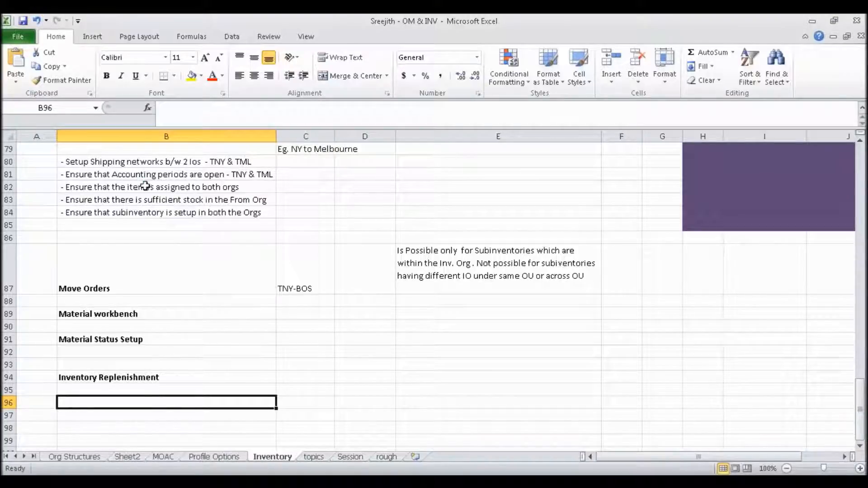
{"action": "left_click", "coordinate": [198, 418]}
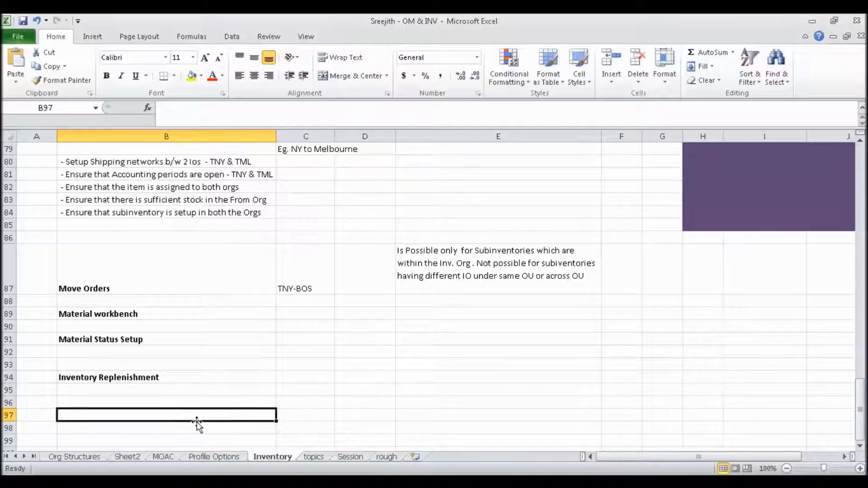
{"action": "left_click", "coordinate": [186, 402]}
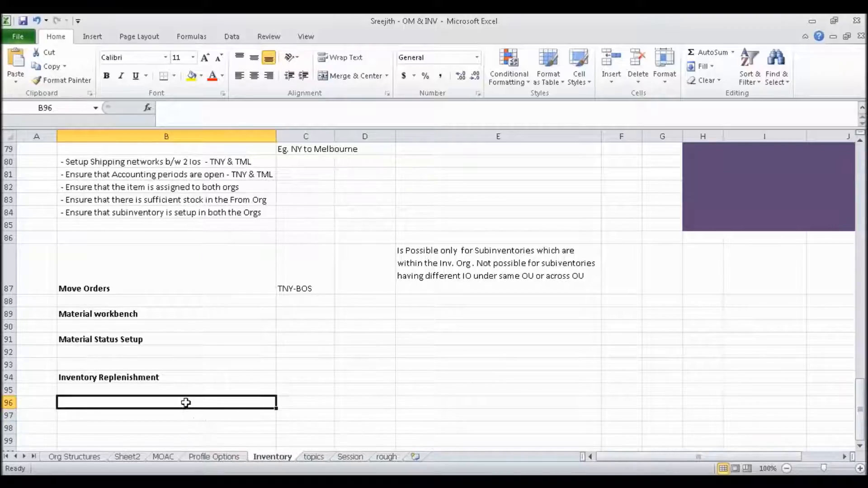
{"action": "left_click", "coordinate": [193, 415]}
{"action": "left_click", "coordinate": [189, 402]}
{"action": "left_click", "coordinate": [194, 413]}
{"action": "left_click", "coordinate": [191, 402]}
{"action": "type", "text": "Min-Max Planning"}
{"action": "key", "text": "Tab"}
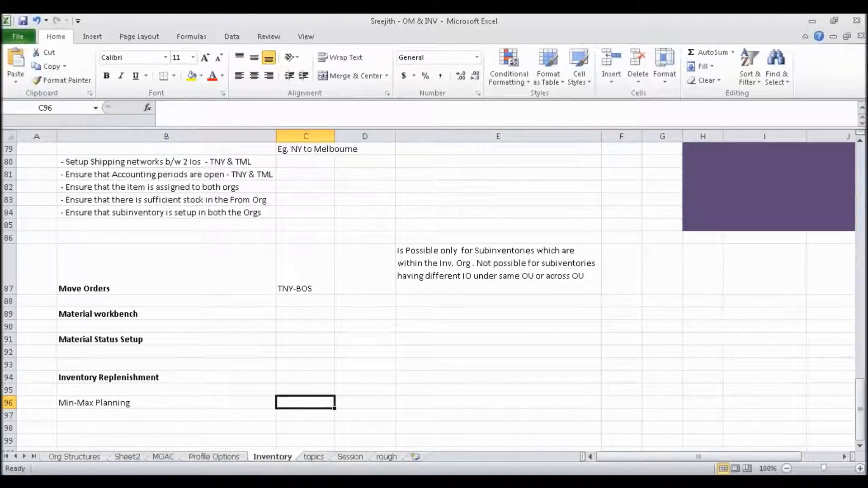
{"action": "left_click", "coordinate": [160, 379]}
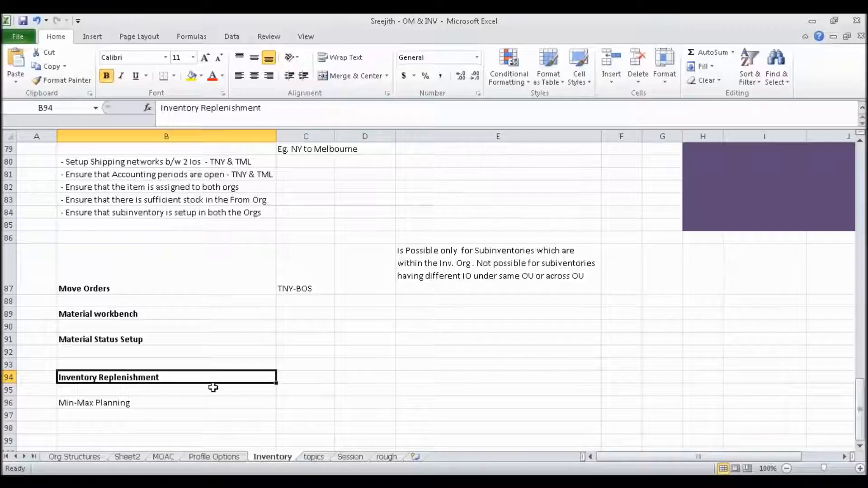
{"action": "left_click", "coordinate": [293, 373]}
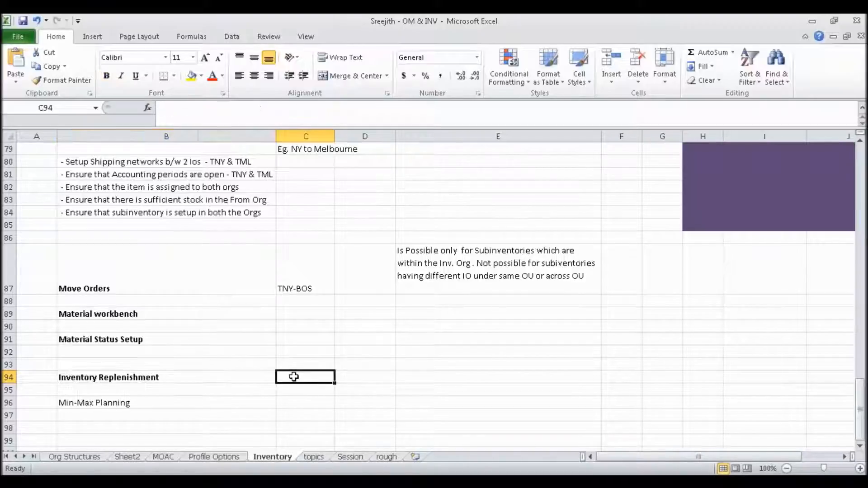
{"action": "left_click", "coordinate": [246, 379]}
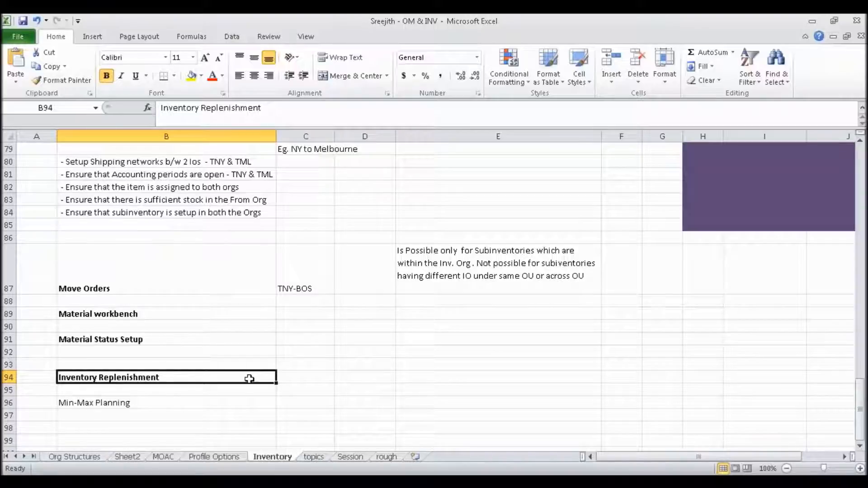
{"action": "left_click", "coordinate": [228, 402]}
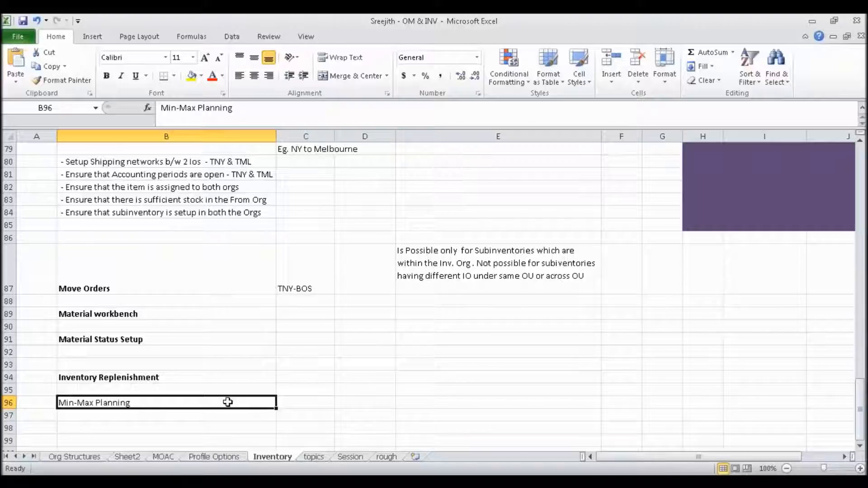
{"action": "left_click", "coordinate": [211, 377]}
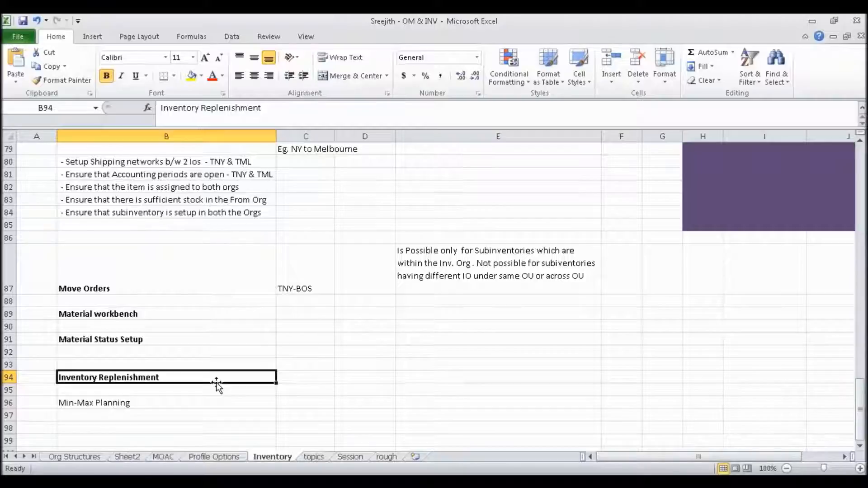
{"action": "left_click", "coordinate": [213, 401]}
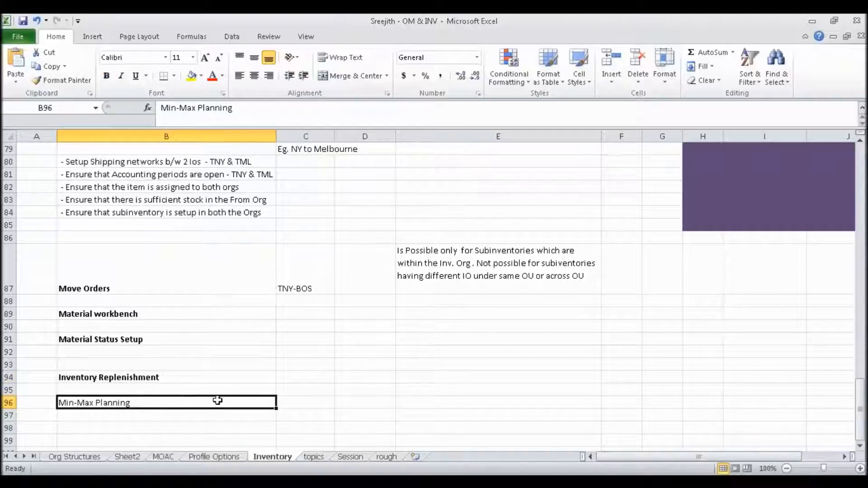
{"action": "key", "text": "Down"}
{"action": "key", "text": "Down"}
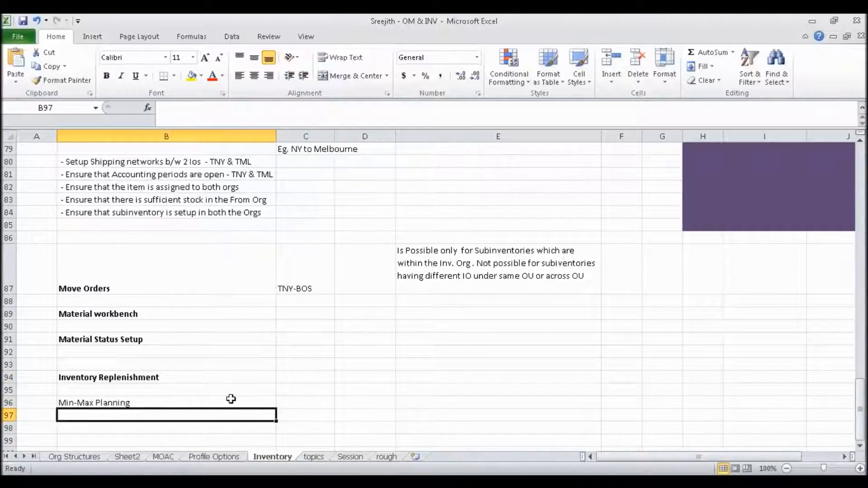
{"action": "key", "text": "Up"}
{"action": "key", "text": "Up"}
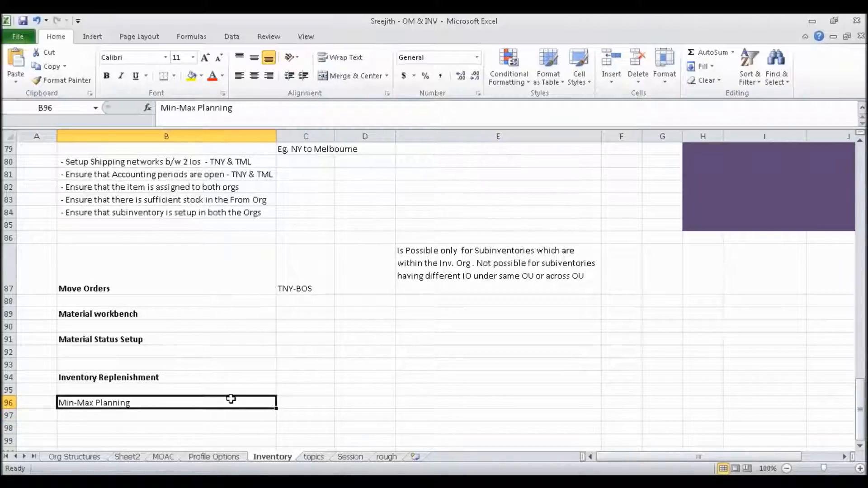
Enter "- Min Max Planning report ( Planning - Org Level/ Subinventory Level" in cell B97 below Min-Max Planning.
{"action": "key", "text": "Down"}
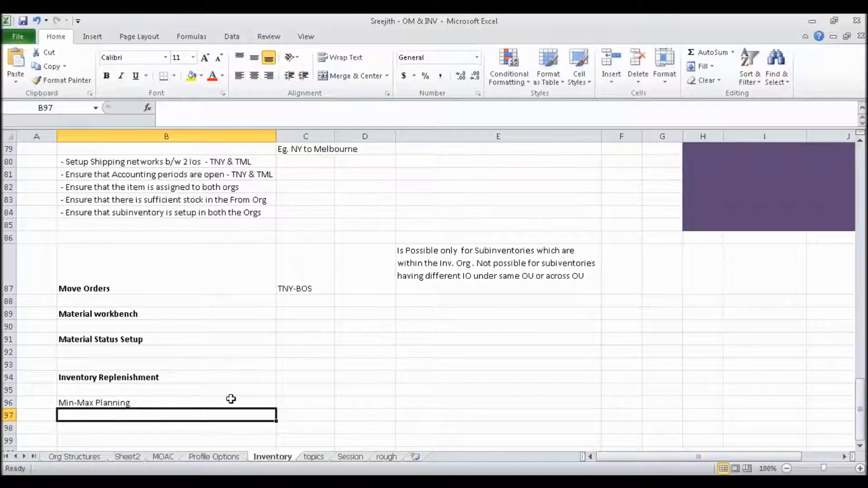
{"action": "type", "text": "Min"}
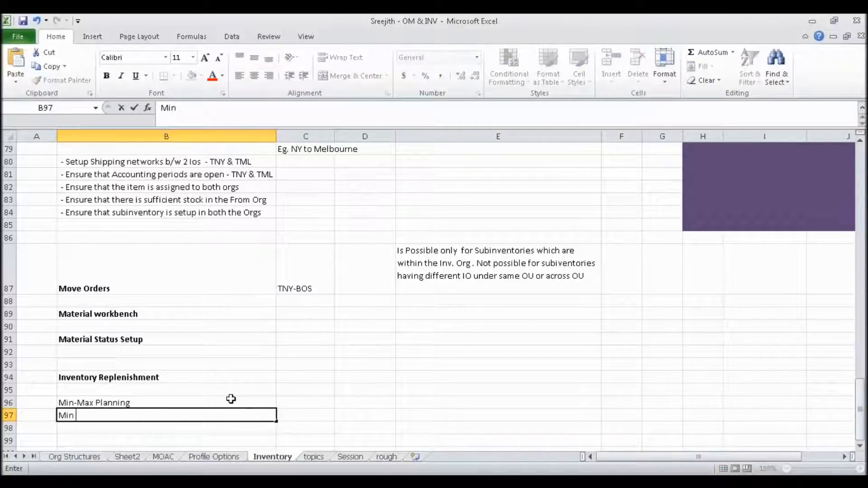
{"action": "key", "text": "Escape"}
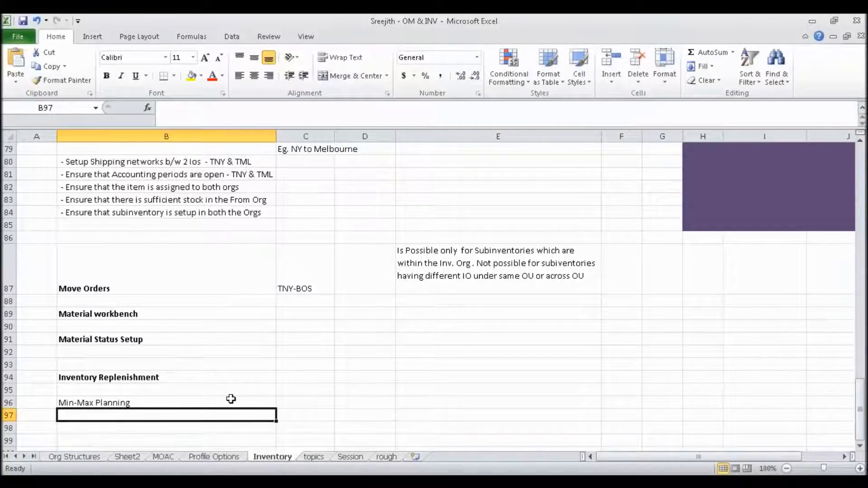
{"action": "type", "text": "'-"}
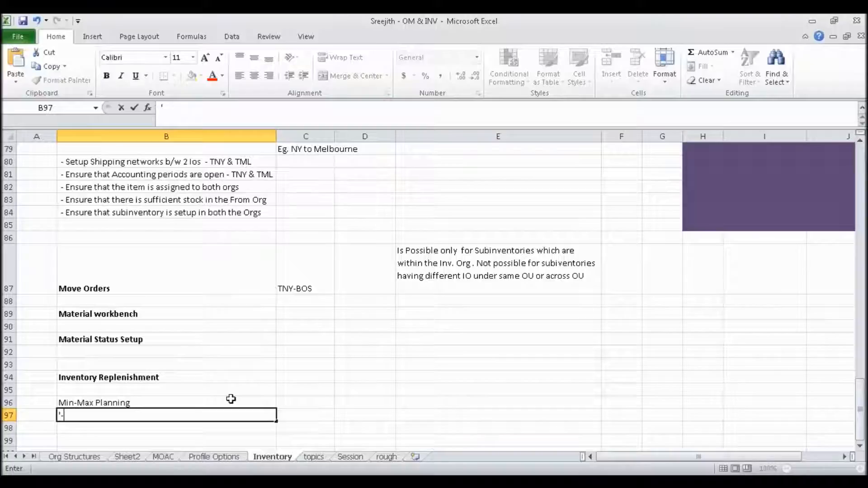
{"action": "type", "text": " Min Max Pl"}
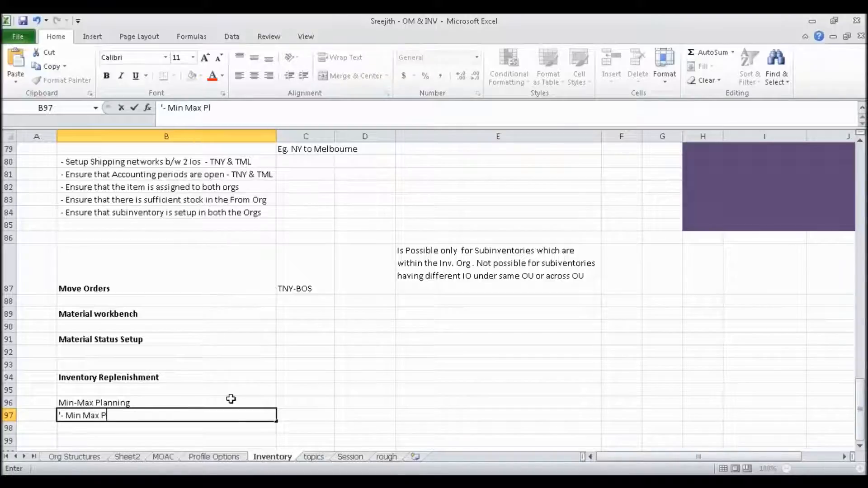
{"action": "type", "text": "anning report"}
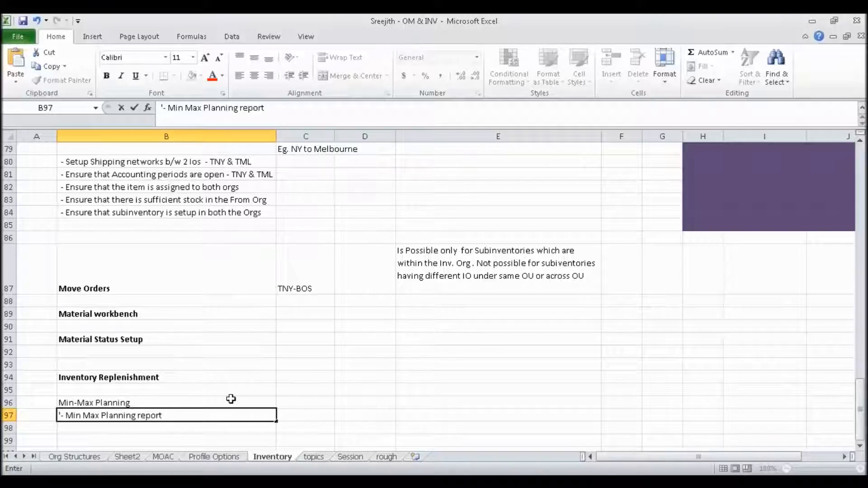
{"action": "type", "text": "( Planning - Subinventory"}
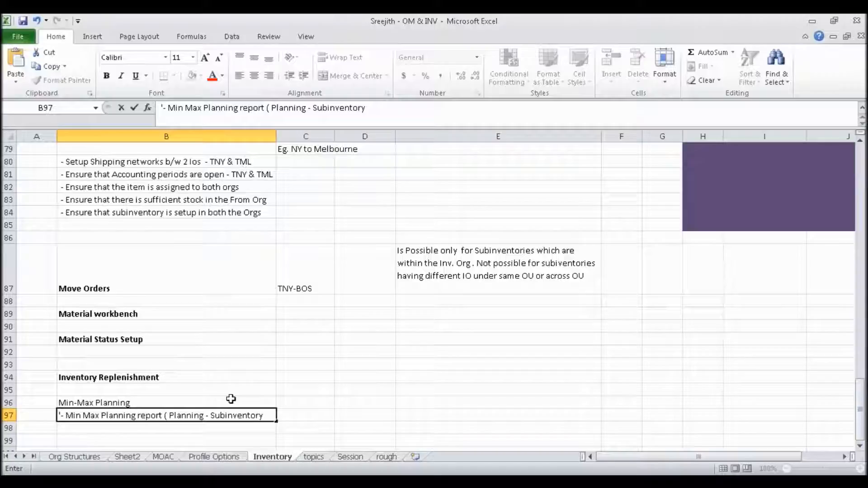
{"action": "left_click", "coordinate": [211, 416]}
{"action": "type", "text": "Org"}
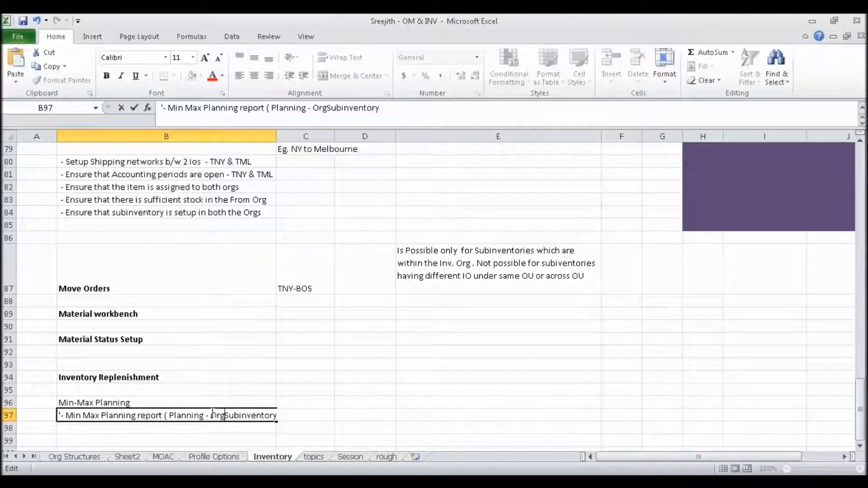
{"action": "type", "text": " Level/"}
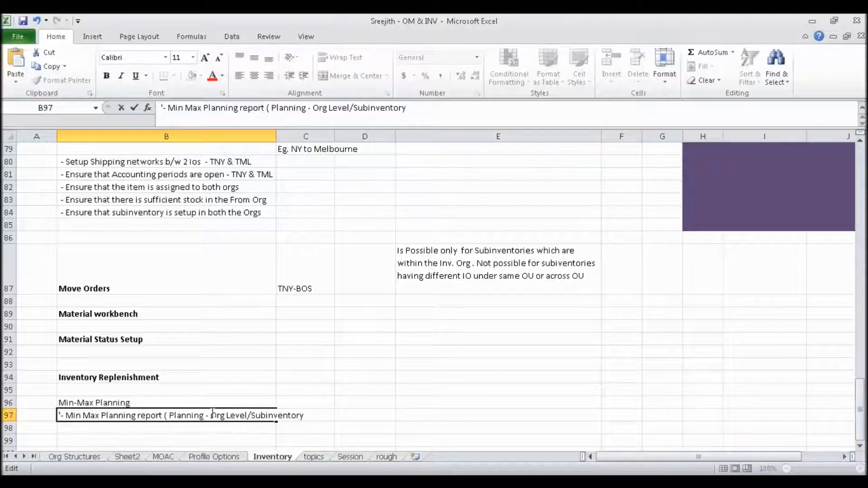
{"action": "left_click", "coordinate": [428, 107]}
{"action": "type", "text": "Level"}
{"action": "key", "text": "Return"}
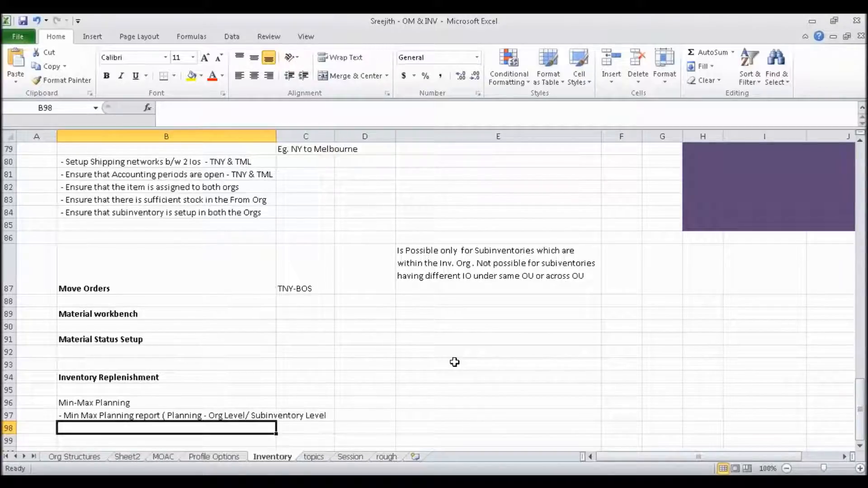
{"action": "key", "text": "Down"}
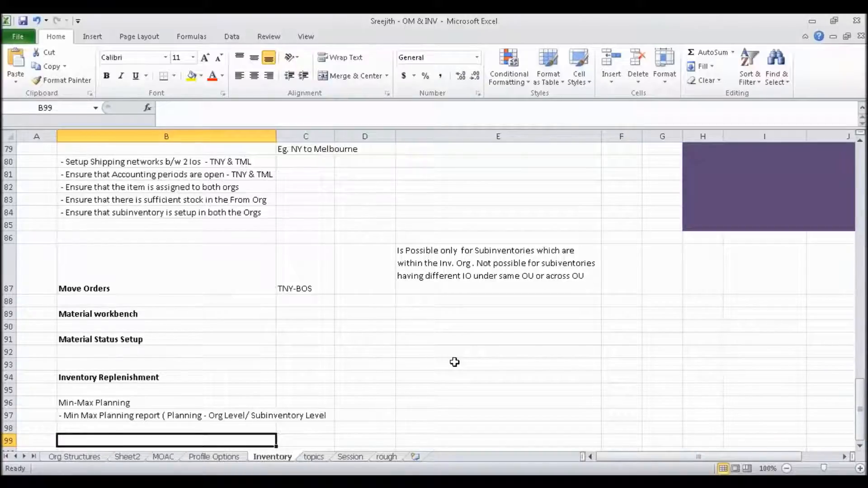
Switch to the Oracle E-Business Suite home page and launch the Oracle Forms application from the TCS Order Management Super User responsibility.
{"action": "left_click", "coordinate": [430, 482]}
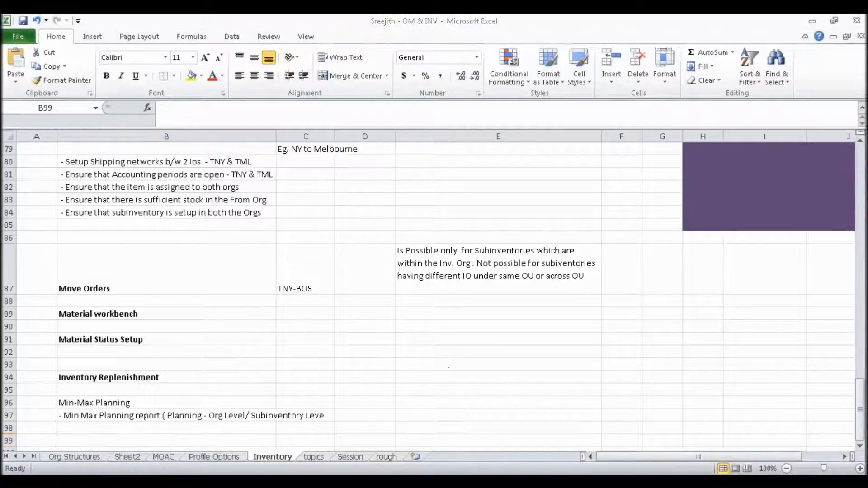
{"action": "left_click", "coordinate": [424, 463]}
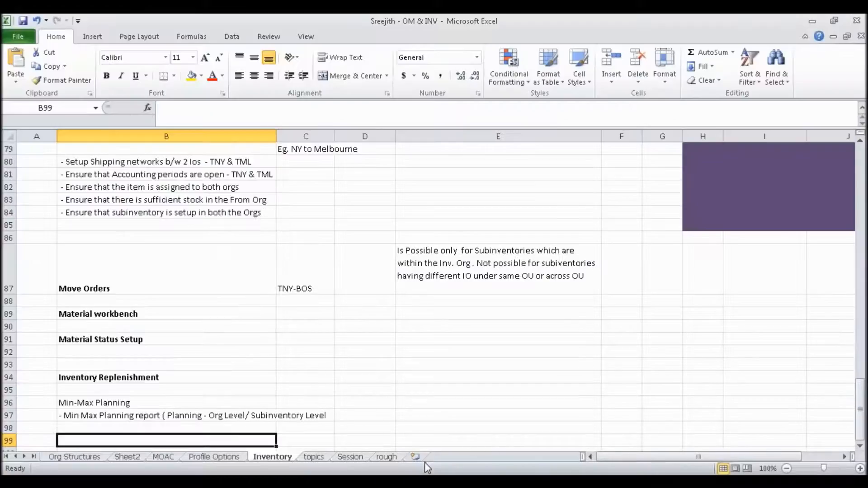
{"action": "left_click", "coordinate": [425, 479]}
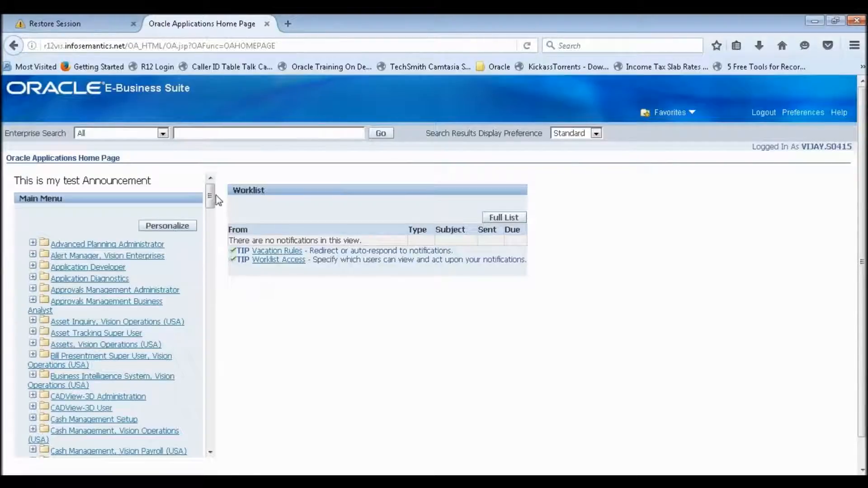
{"action": "left_click_drag", "start_coordinate": [212, 201], "coordinate": [210, 423]}
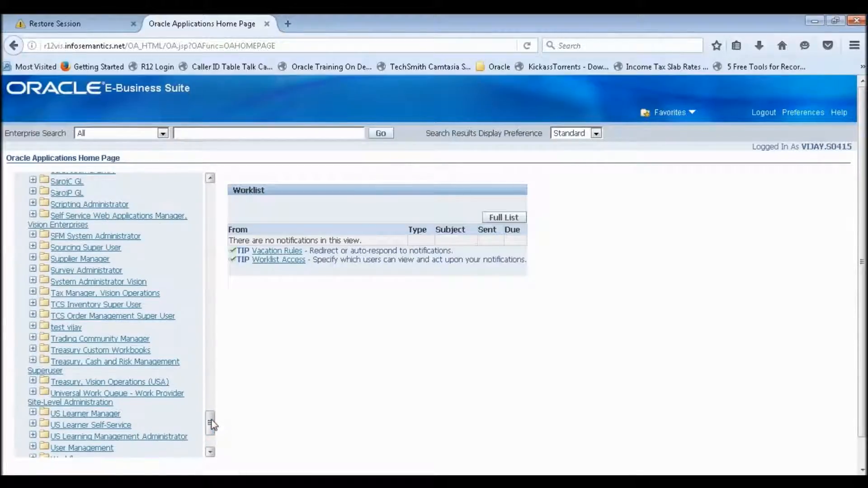
{"action": "left_click", "coordinate": [154, 318]}
{"action": "left_click", "coordinate": [174, 318]}
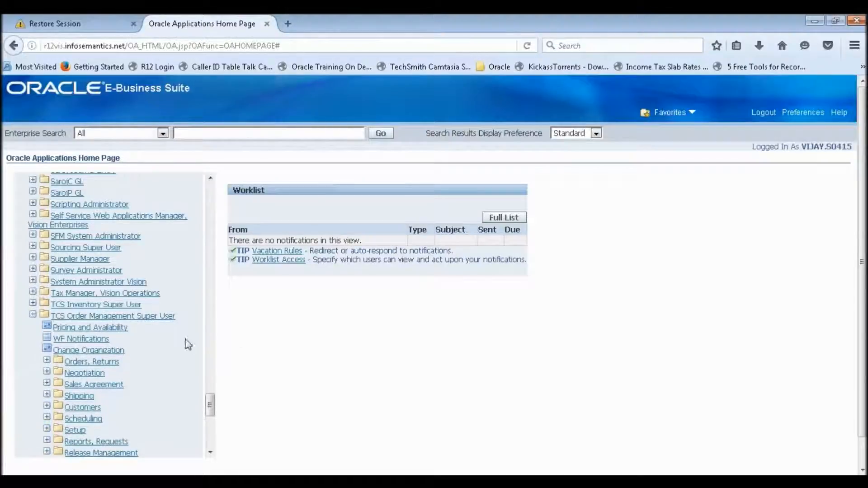
{"action": "left_click", "coordinate": [81, 339]}
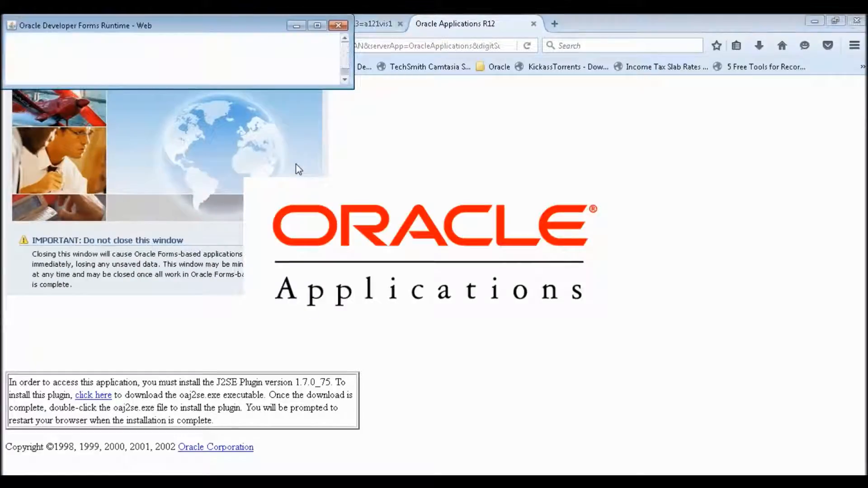
{"action": "left_click", "coordinate": [317, 25]}
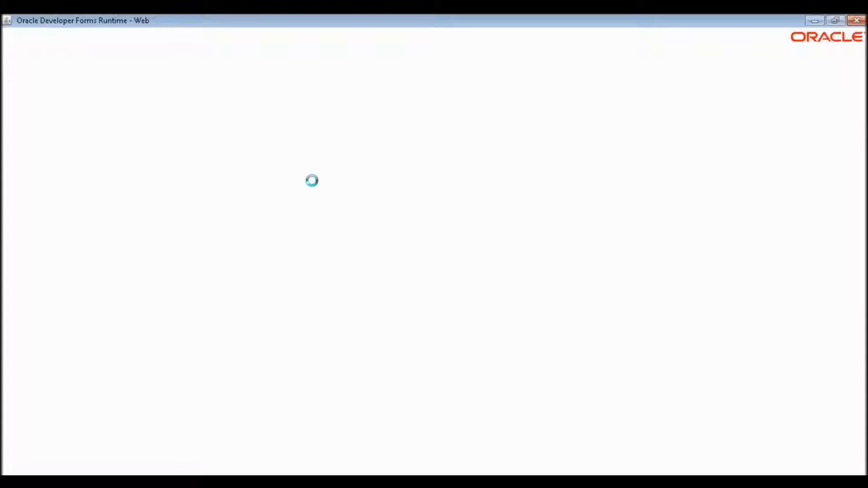
Return to the Excel workbook and enter "To Setup Item" in cell B99 of the Inventory sheet.
{"action": "key", "text": "alt+Tab"}
{"action": "key", "text": "alt+Tab"}
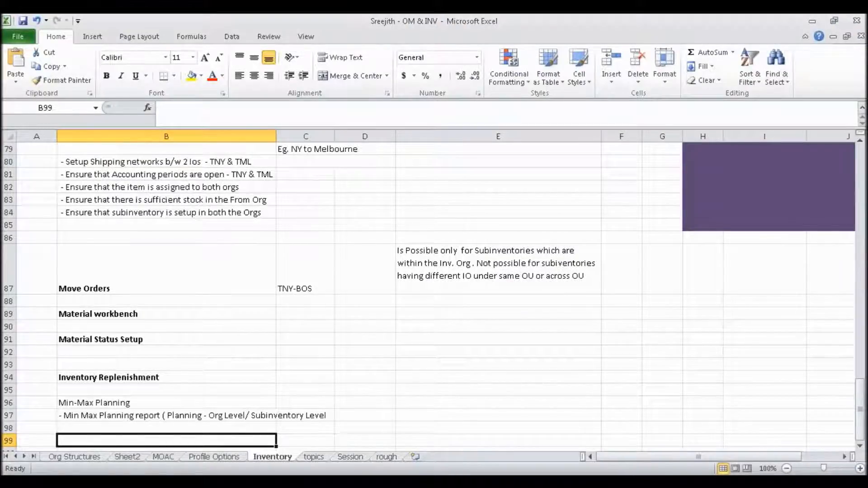
{"action": "type", "text": "To S"}
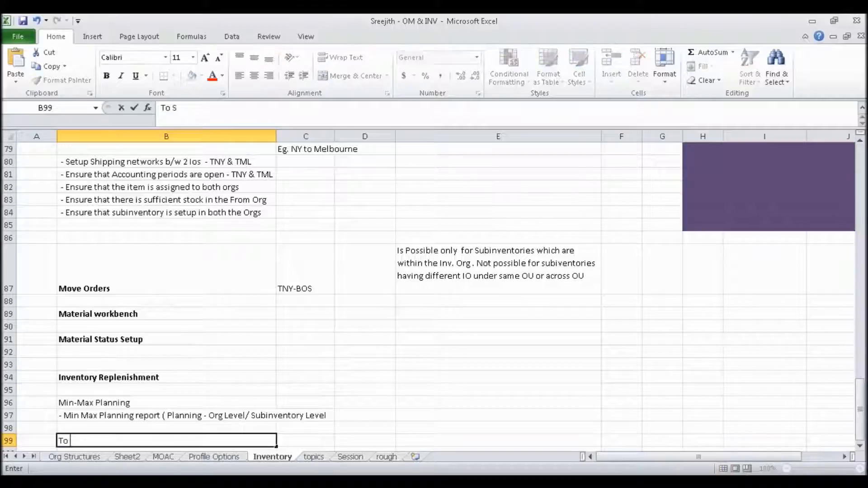
{"action": "type", "text": "etup Item"}
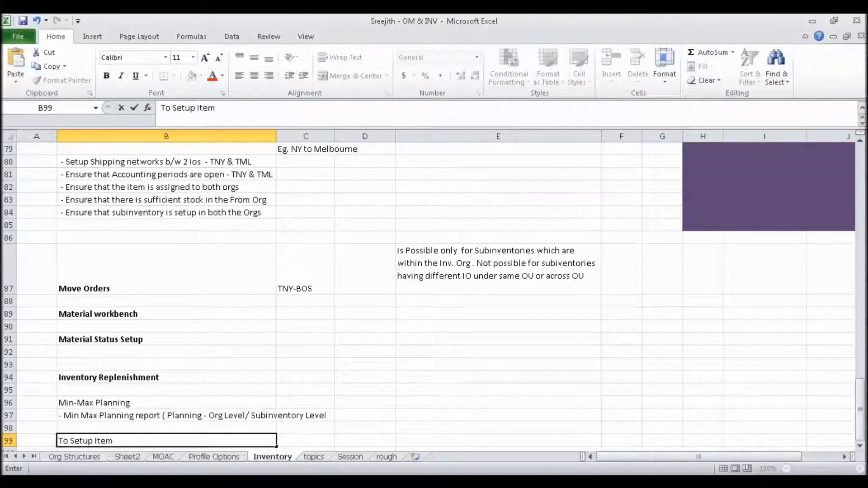
{"action": "key", "text": "Return"}
{"action": "key", "text": "Up"}
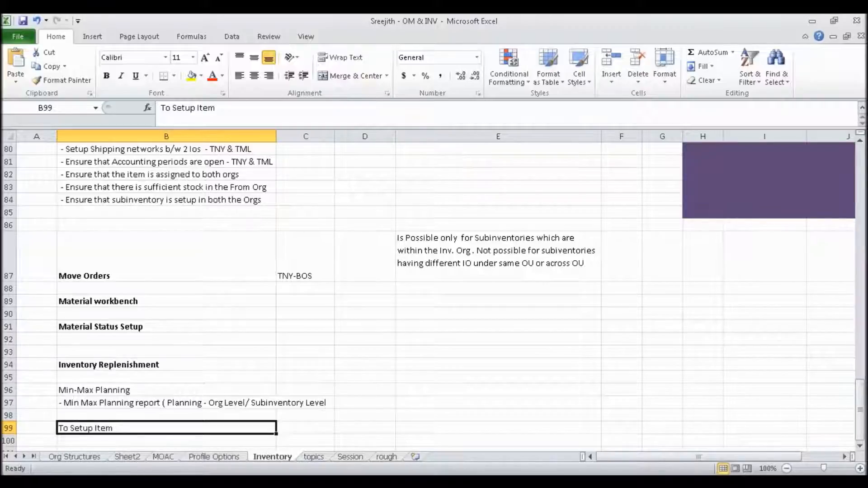
Switch to Oracle Applications and change the responsibility to TCS Inventory Super User.
{"action": "key", "text": "alt+Tab"}
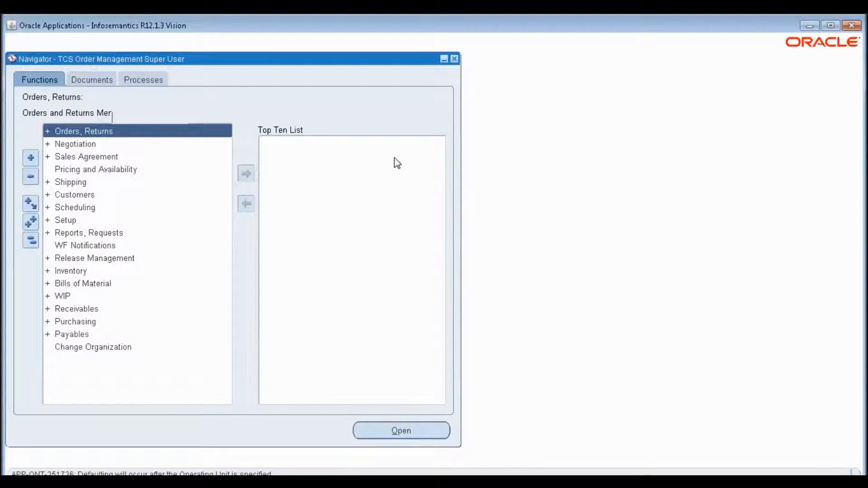
{"action": "key", "text": "alt+f"}
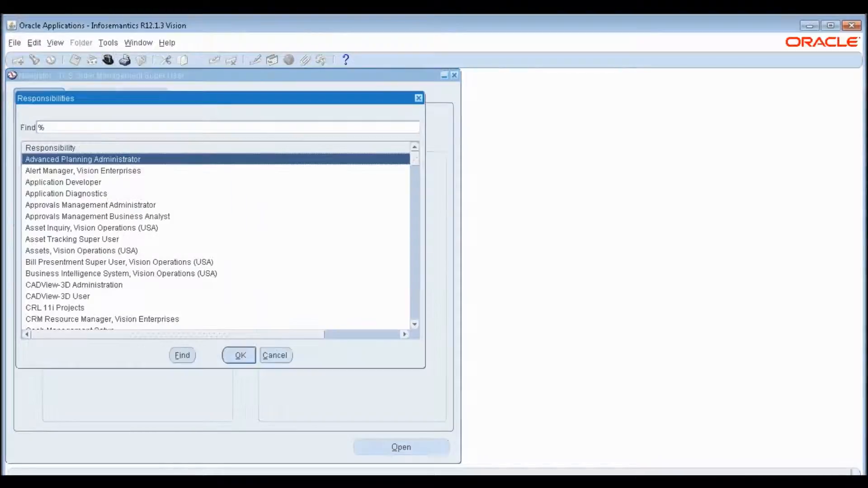
{"action": "type", "text": "tcS"}
{"action": "key", "text": "Return"}
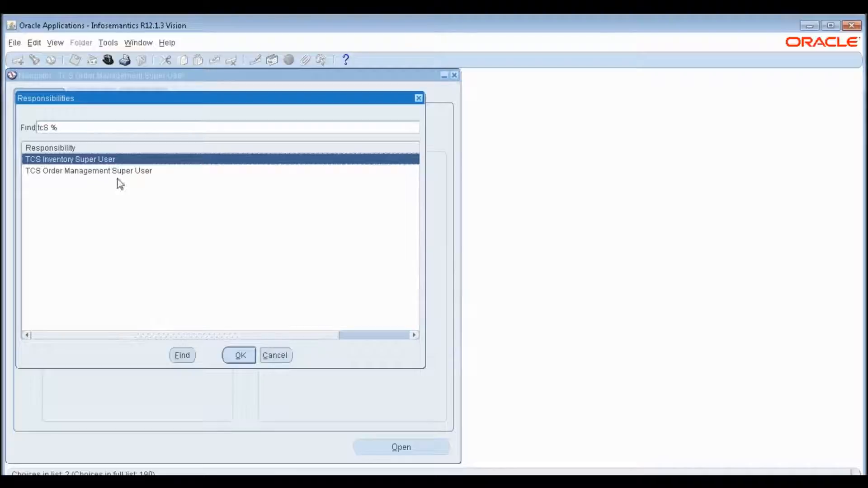
{"action": "left_click", "coordinate": [238, 355]}
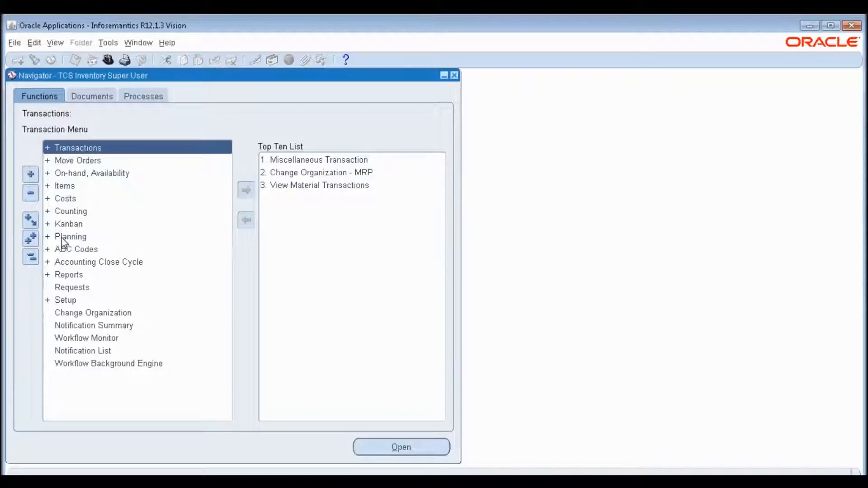
Open the Master Items form for the organization TMO, TCS Master IO.
{"action": "left_click", "coordinate": [63, 186]}
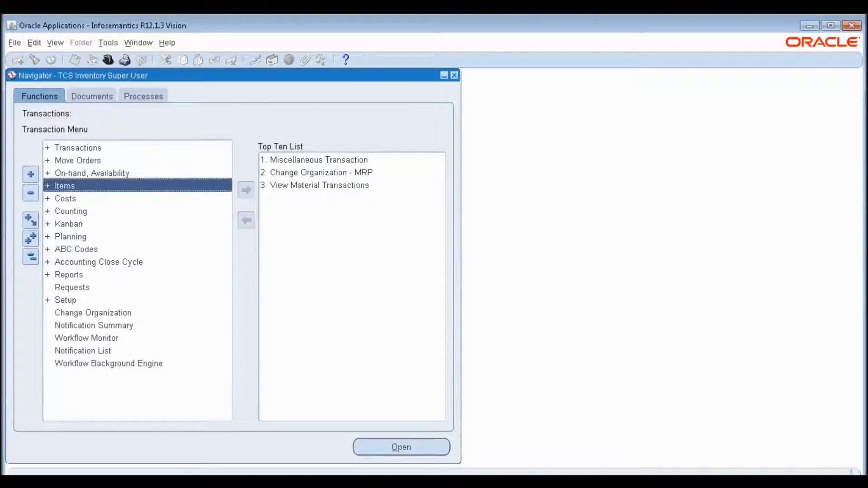
{"action": "left_click", "coordinate": [89, 199]}
{"action": "double_click", "coordinate": [89, 200]}
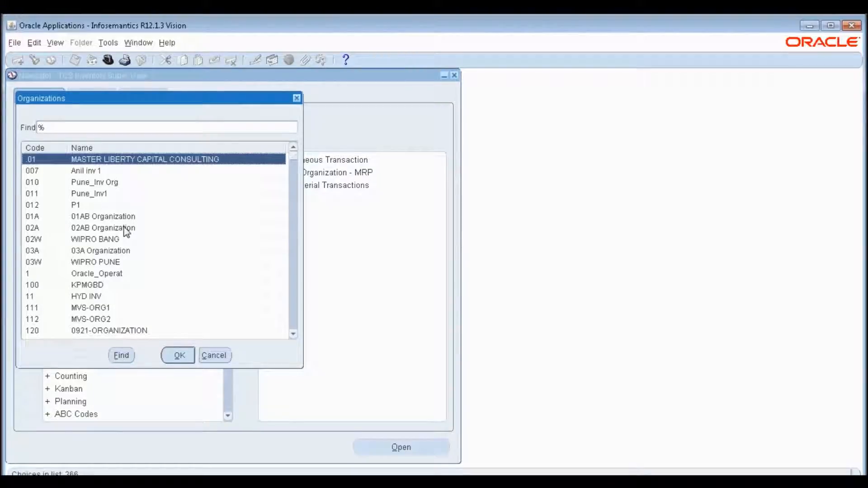
{"action": "type", "text": "t"}
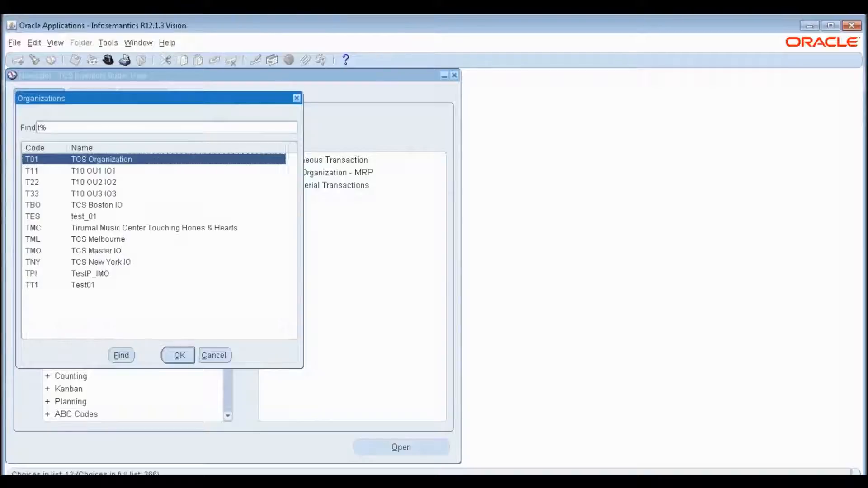
{"action": "left_click", "coordinate": [105, 252]}
{"action": "left_click", "coordinate": [178, 356]}
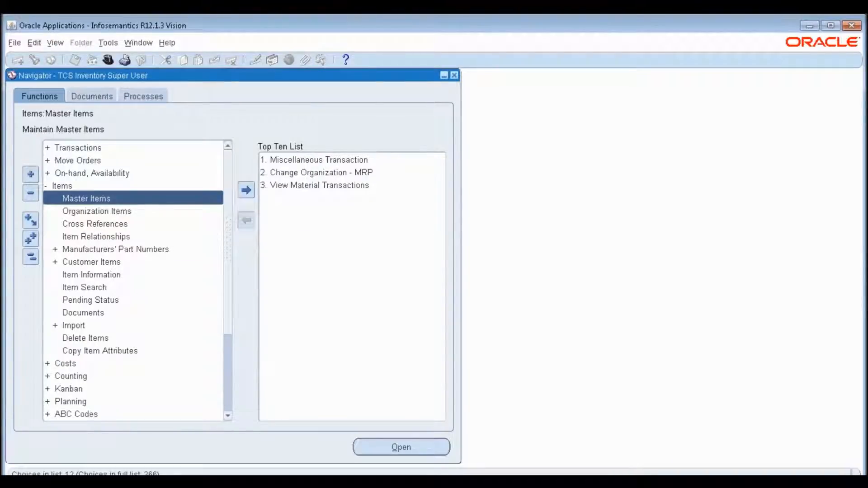
{"action": "double_click", "coordinate": [174, 199]}
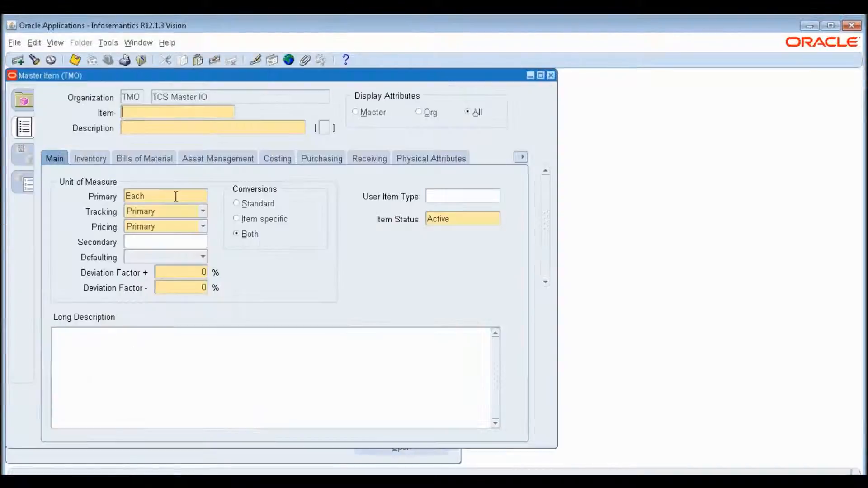
Enter "TCS Min-Max Item" as both the name and the description of the new master item.
{"action": "type", "text": "TCS Min-M"}
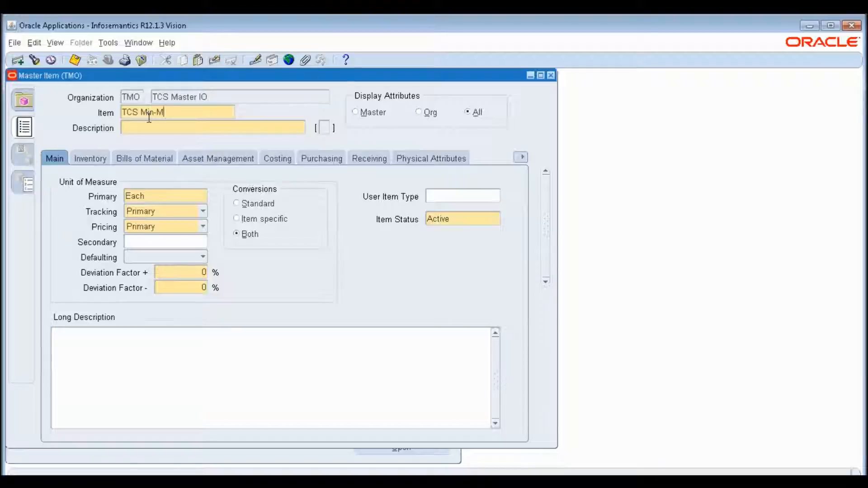
{"action": "type", "text": "ax Item"}
{"action": "left_click_drag", "start_coordinate": [193, 112], "coordinate": [122, 114]}
{"action": "key", "text": "ctrl+c"}
{"action": "left_click", "coordinate": [139, 125]}
{"action": "key", "text": "ctrl+v"}
Copy the attributes of the Purchased Item template onto the new TCS Min-Max Item.
{"action": "left_click", "coordinate": [109, 44]}
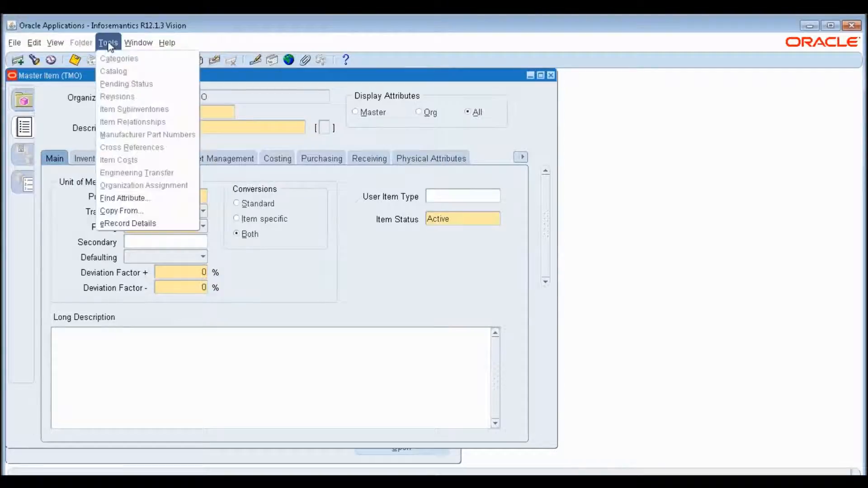
{"action": "left_click", "coordinate": [115, 211]}
{"action": "type", "text": "Pur"}
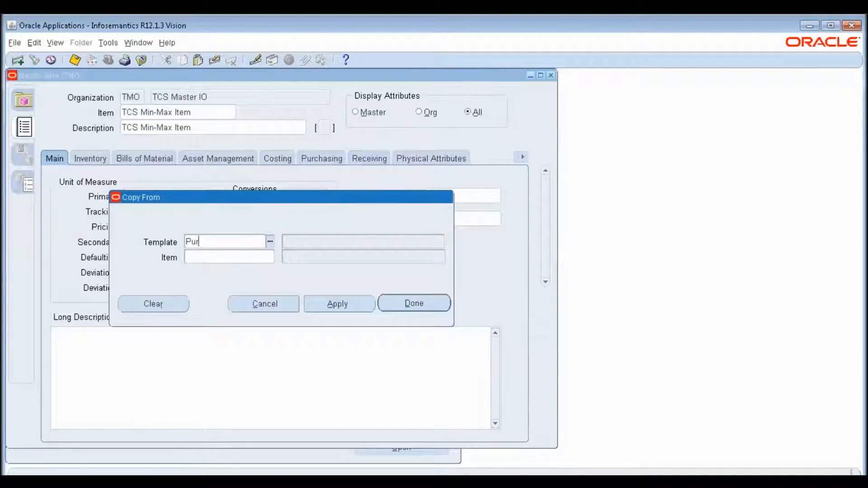
{"action": "key", "text": "Tab"}
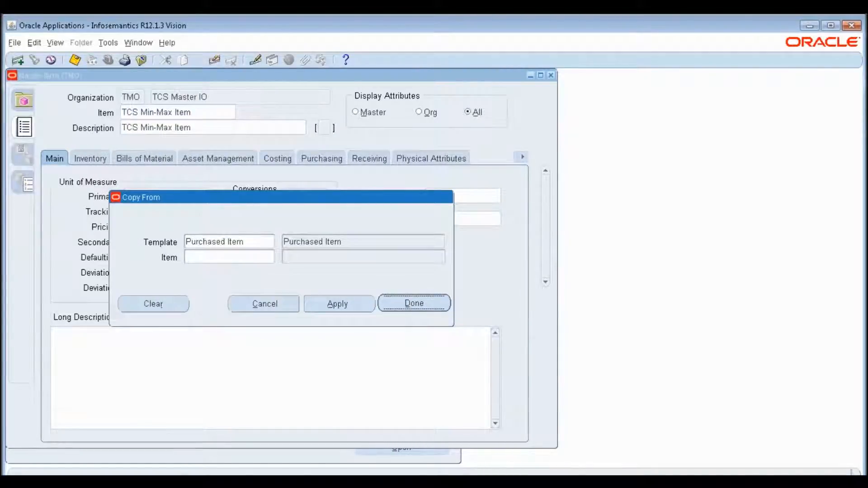
{"action": "key", "text": "Return"}
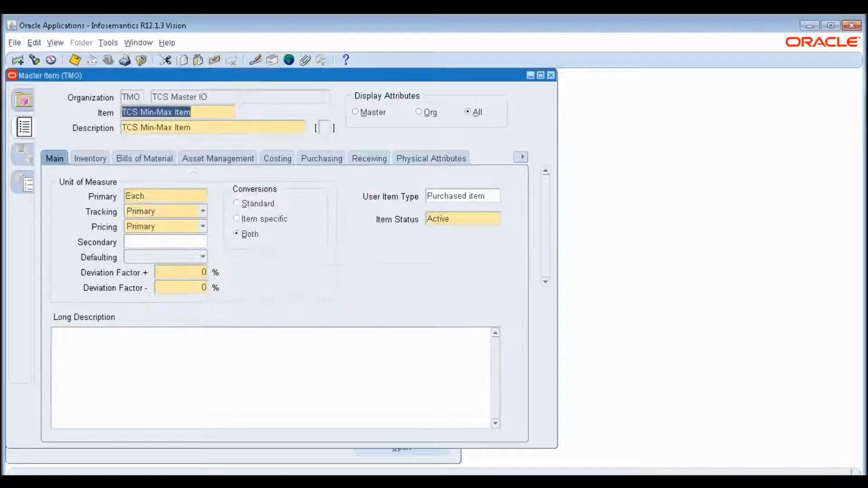
Set the item's purchasing list price to 10 and save it with Each as the primary unit of measure.
{"action": "left_click", "coordinate": [105, 158]}
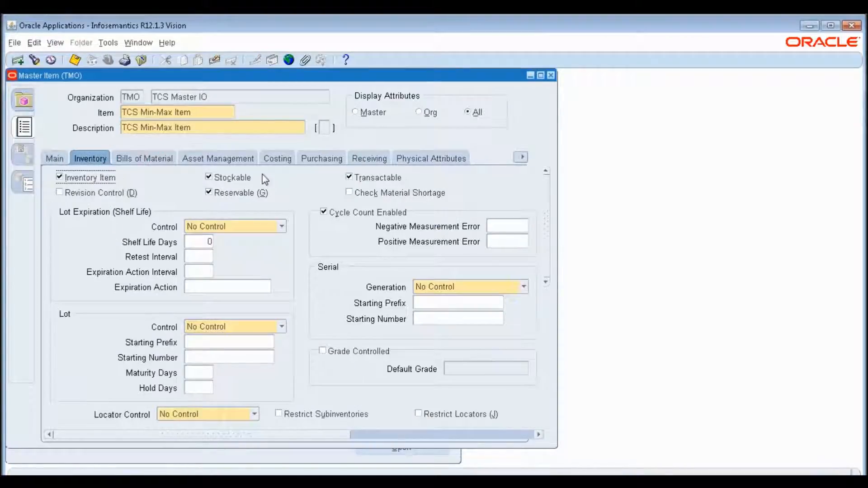
{"action": "left_click", "coordinate": [314, 162]}
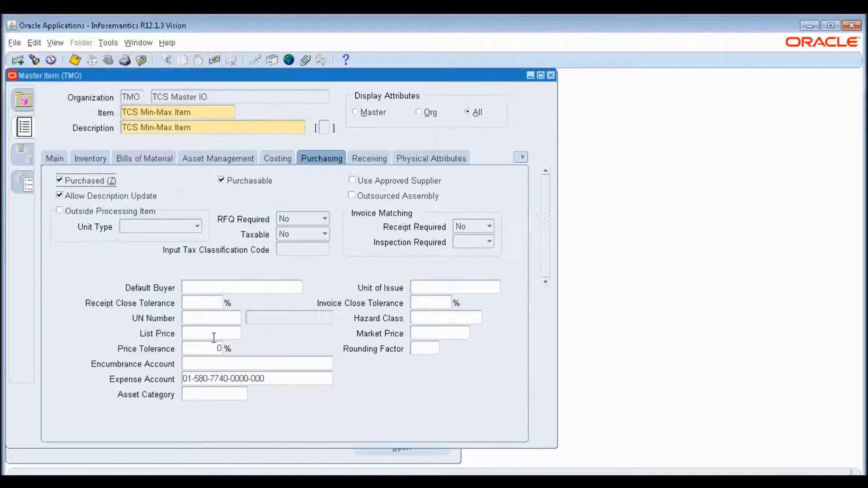
{"action": "left_click", "coordinate": [235, 339]}
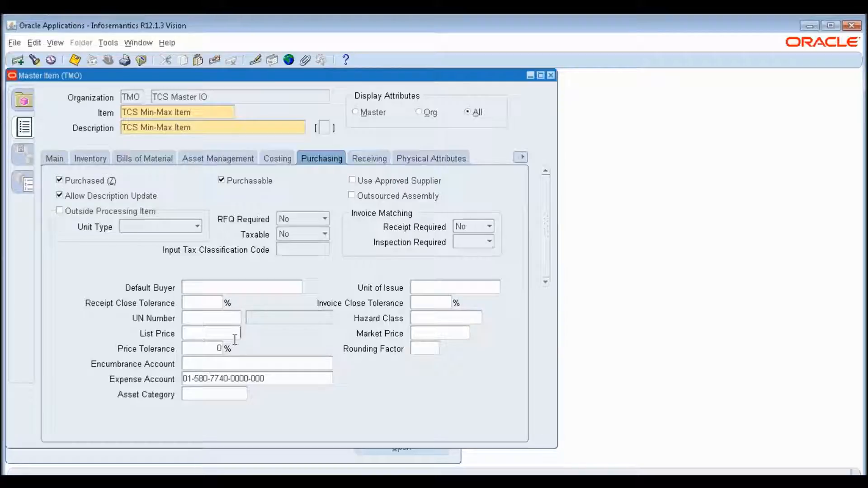
{"action": "type", "text": "10"}
{"action": "key", "text": "ctrl+s"}
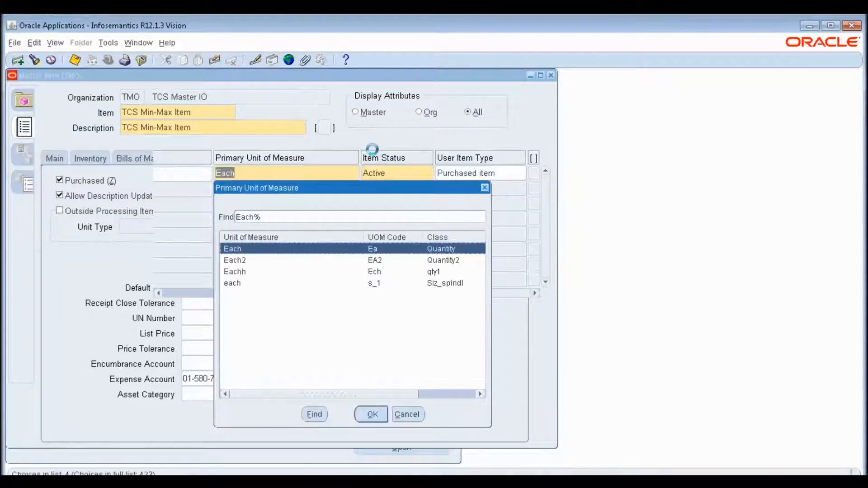
{"action": "left_click", "coordinate": [372, 414]}
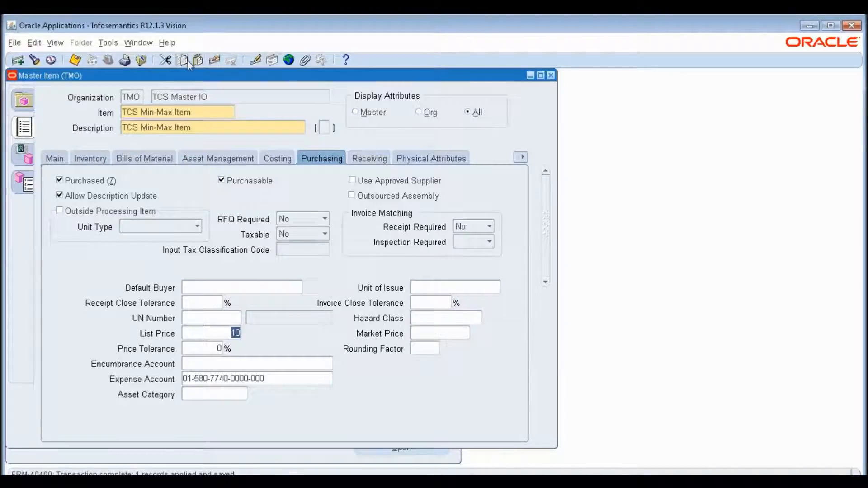
Assign the item to the TNY, TCS New York IO organization and open its organization attributes.
{"action": "left_click", "coordinate": [108, 43]}
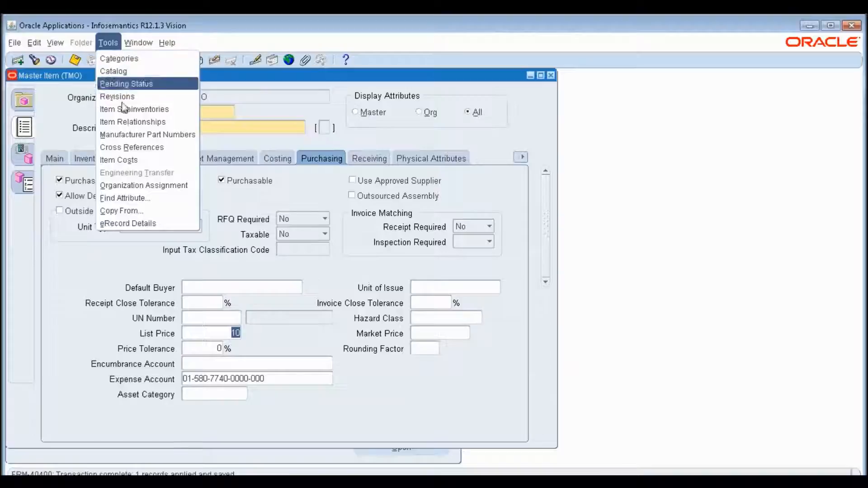
{"action": "left_click", "coordinate": [131, 186]}
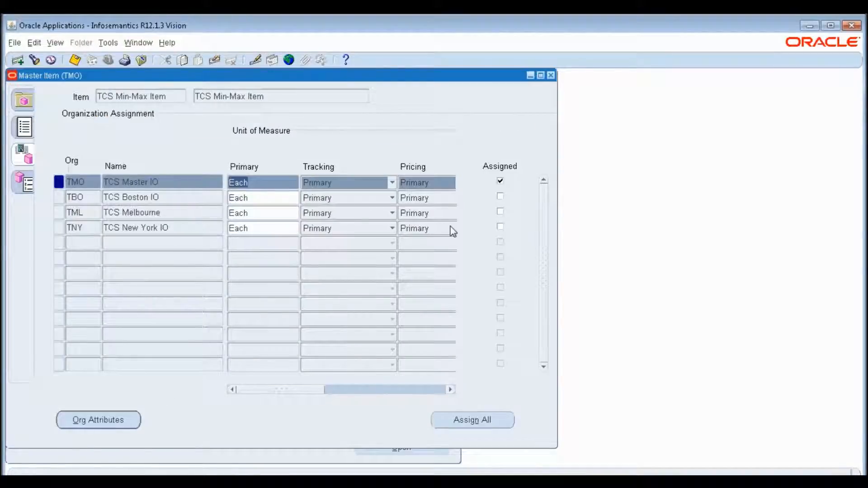
{"action": "left_click", "coordinate": [500, 227]}
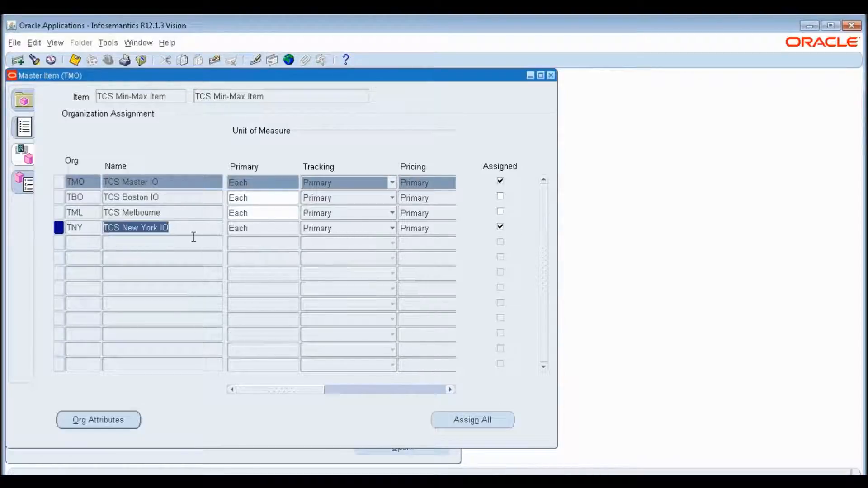
{"action": "left_click", "coordinate": [120, 425]}
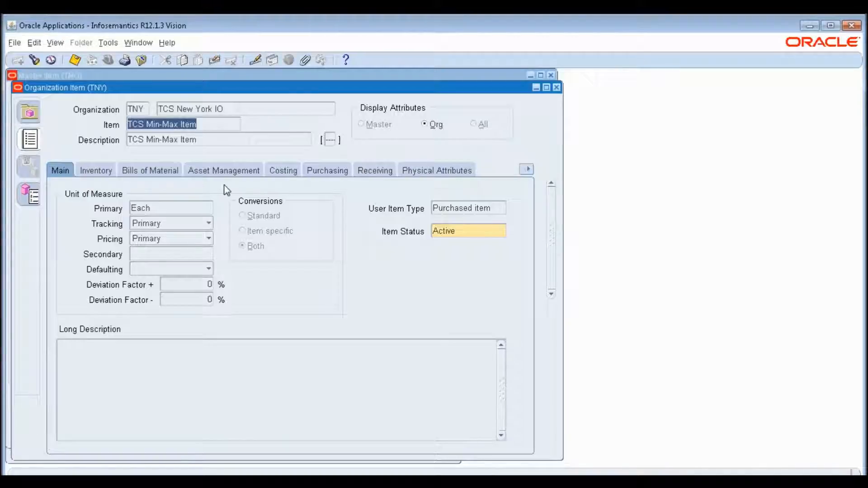
Review the Bills of Material and Purchasing attributes of the item in TCS New York IO.
{"action": "left_click", "coordinate": [166, 170]}
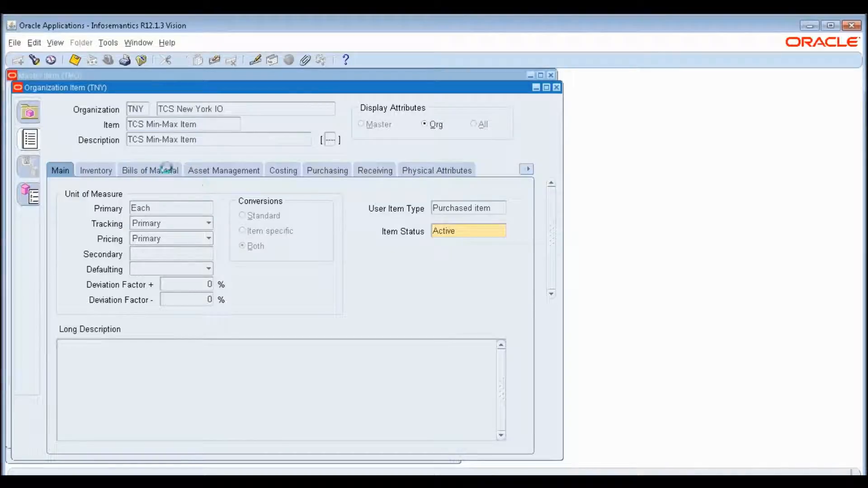
{"action": "left_click", "coordinate": [197, 174]}
{"action": "left_click", "coordinate": [62, 170]}
{"action": "left_click", "coordinate": [130, 170]}
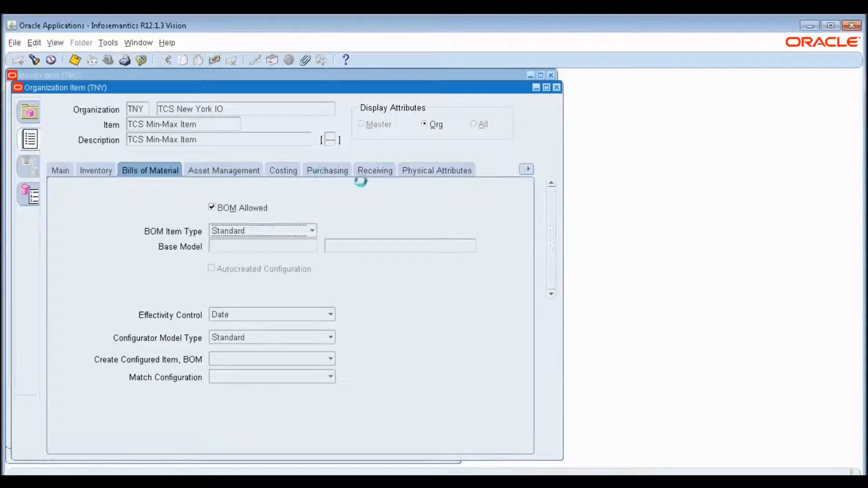
{"action": "left_click", "coordinate": [327, 172]}
{"action": "left_click", "coordinate": [146, 108]}
{"action": "left_click", "coordinate": [203, 123]}
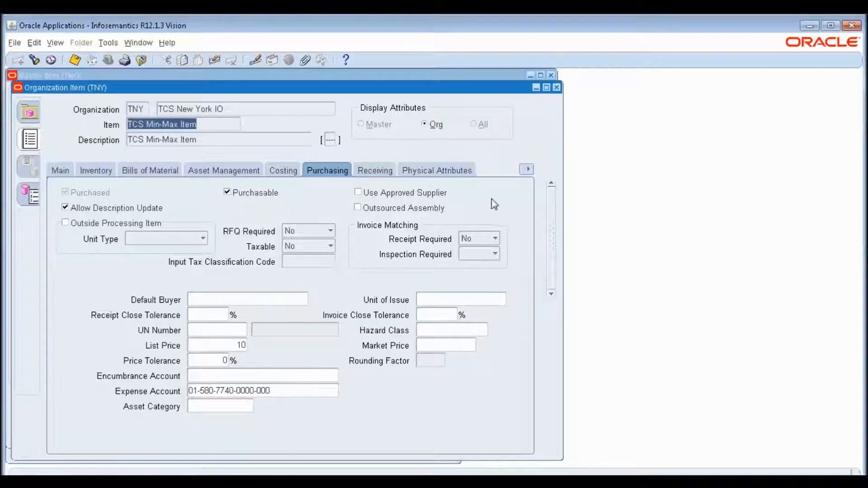
{"action": "left_click", "coordinate": [213, 360]}
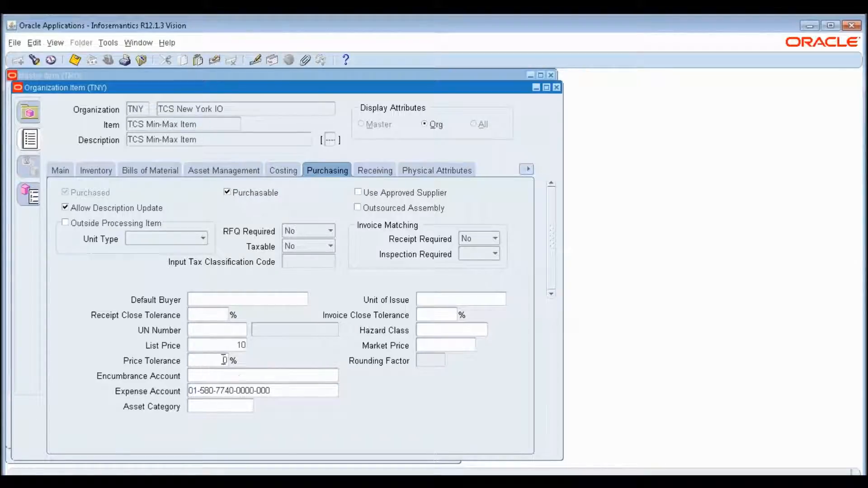
Set the inventory planning method to Min-Max in the item's General Planning attributes.
{"action": "left_click", "coordinate": [528, 171]}
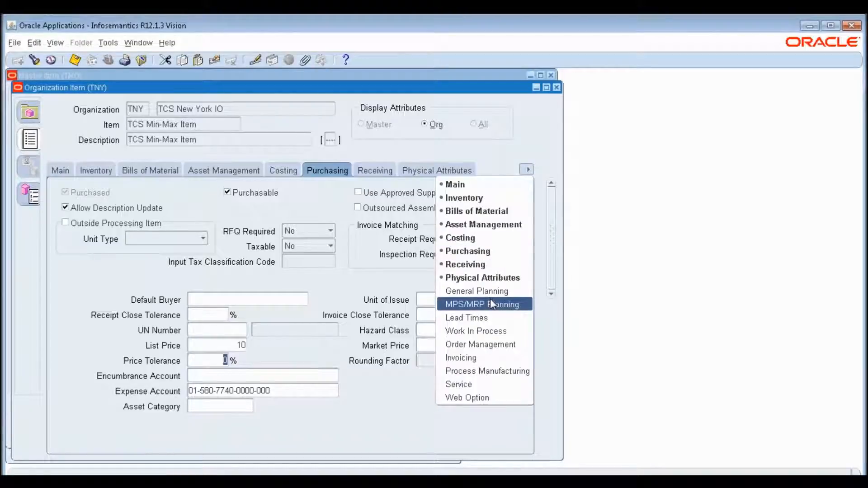
{"action": "left_click", "coordinate": [477, 291]}
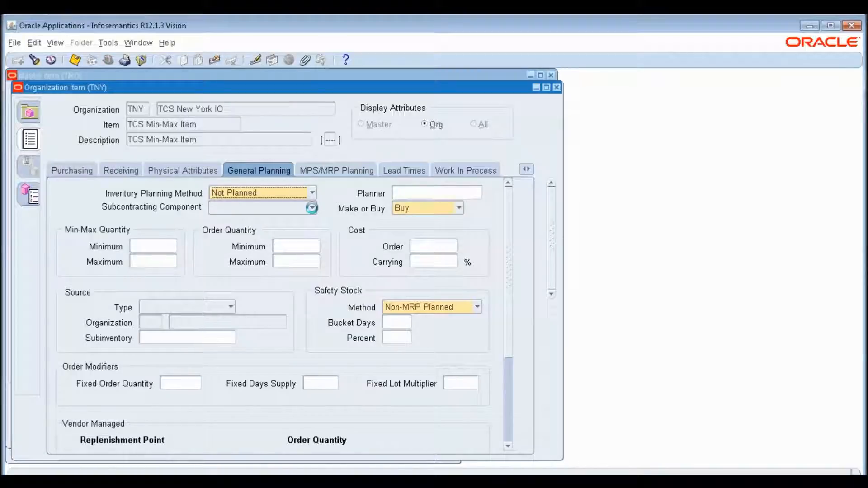
{"action": "left_click", "coordinate": [289, 196]}
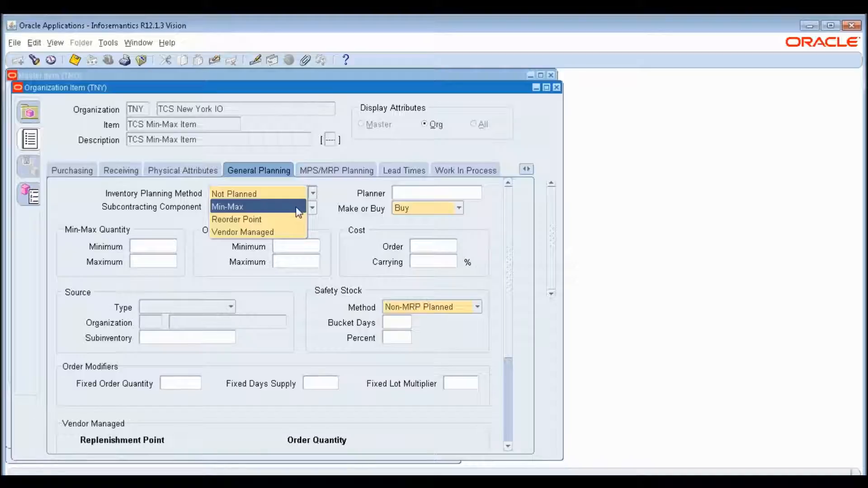
{"action": "left_click", "coordinate": [298, 207]}
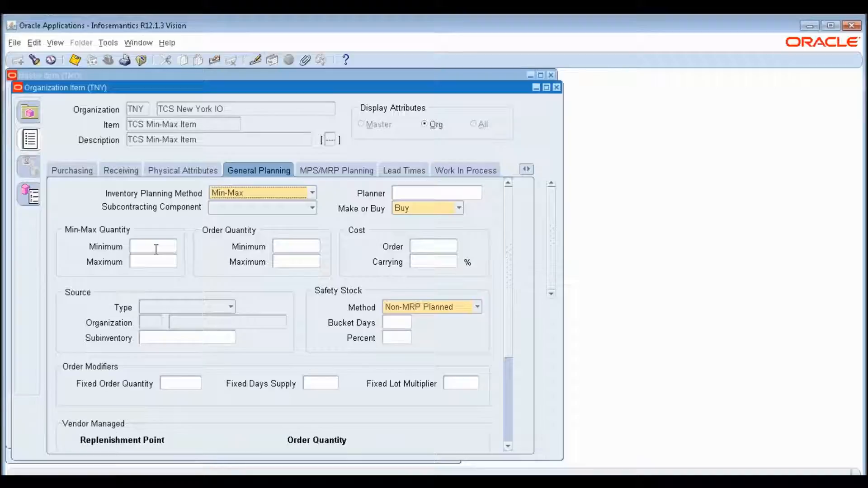
Set the Min-Max Quantity to a minimum of 10 and a maximum of 30, leaving the minimum order quantity empty.
{"action": "left_click", "coordinate": [172, 251]}
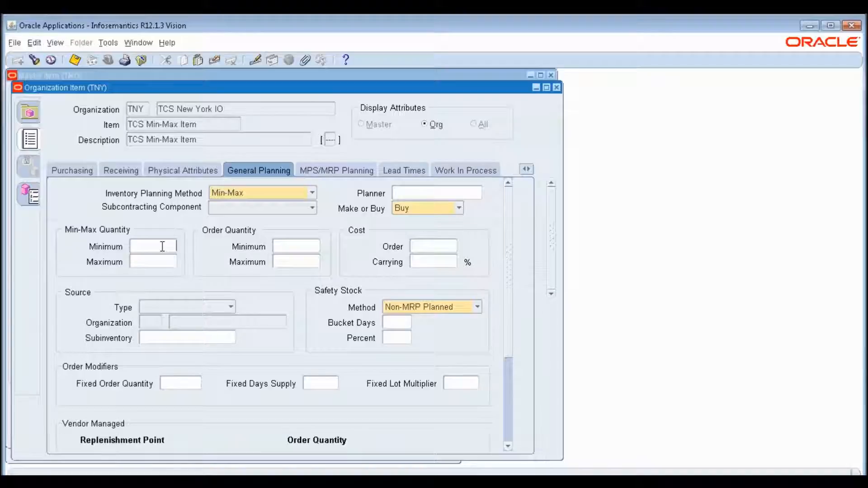
{"action": "type", "text": "10"}
{"action": "key", "text": "Tab"}
{"action": "type", "text": "20"}
{"action": "double_click", "coordinate": [169, 262]}
{"action": "left_click", "coordinate": [288, 246]}
{"action": "type", "text": "15"}
{"action": "key", "text": "BackSpace"}
{"action": "key", "text": "BackSpace"}
{"action": "double_click", "coordinate": [172, 262]}
{"action": "type", "text": "30"}
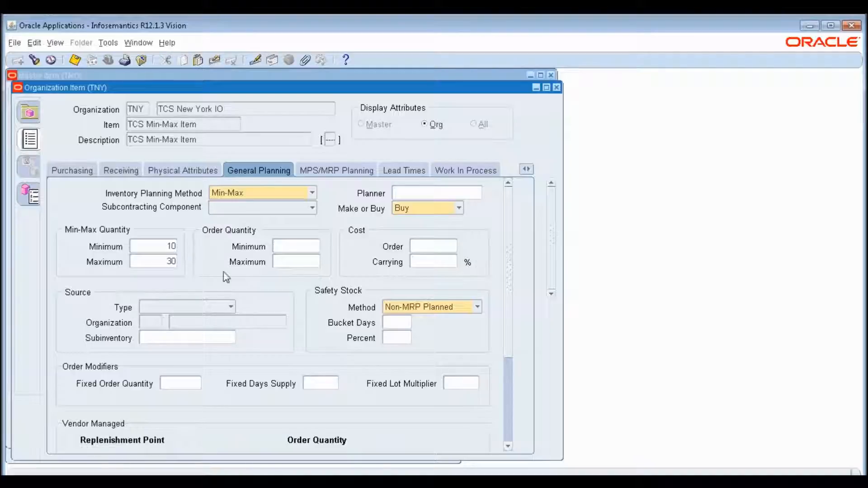
Set the Order Quantity to a minimum of 20 and a maximum of 25.
{"action": "left_click", "coordinate": [291, 250]}
{"action": "type", "text": "20"}
{"action": "key", "text": "Tab"}
{"action": "type", "text": "25"}
{"action": "left_click_drag", "start_coordinate": [164, 250], "coordinate": [198, 257]}
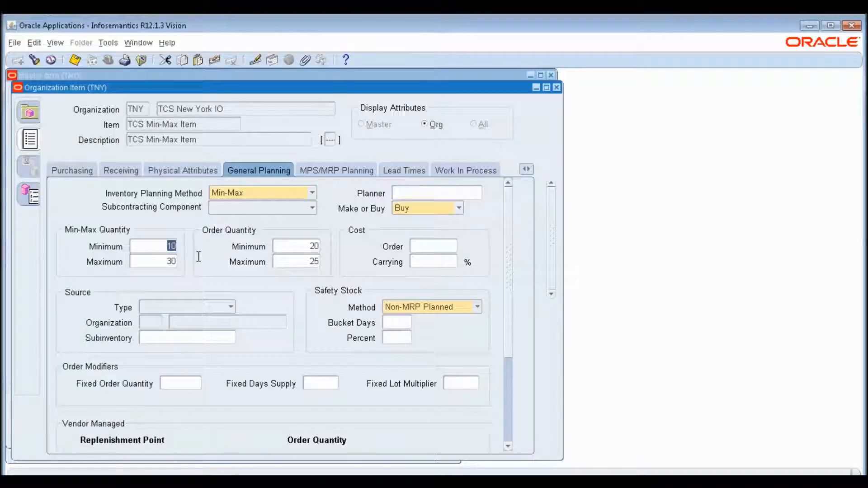
Raise the maximum Min-Max Quantity to 40 and the maximum Order Quantity to 30.
{"action": "left_click", "coordinate": [172, 261]}
{"action": "left_click_drag", "start_coordinate": [172, 261], "coordinate": [187, 264]}
{"action": "left_click", "coordinate": [169, 262]}
{"action": "type", "text": "4"}
{"action": "left_click", "coordinate": [311, 262]}
{"action": "double_click", "coordinate": [311, 261]}
{"action": "type", "text": "30"}
Check the order quantity limits and set the replenishment source type to Supplier.
{"action": "double_click", "coordinate": [312, 246]}
{"action": "left_click", "coordinate": [311, 261]}
{"action": "left_click", "coordinate": [300, 249]}
{"action": "key", "text": "Tab"}
{"action": "left_click", "coordinate": [181, 309]}
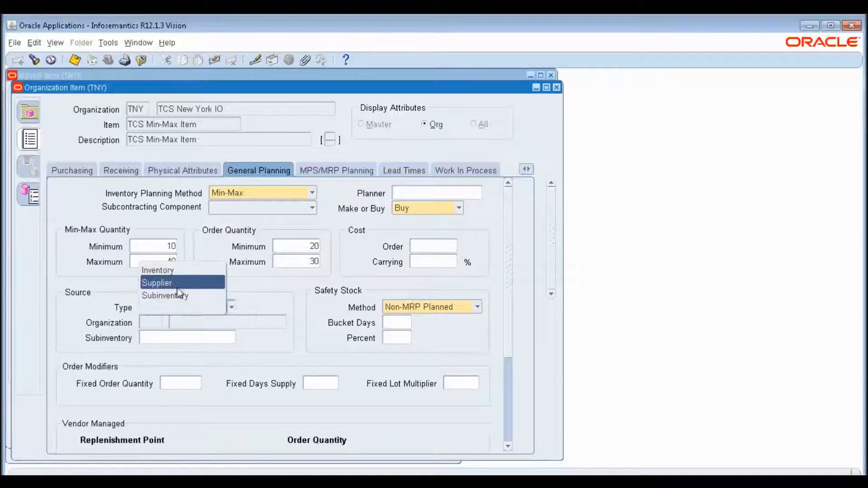
{"action": "left_click", "coordinate": [180, 284]}
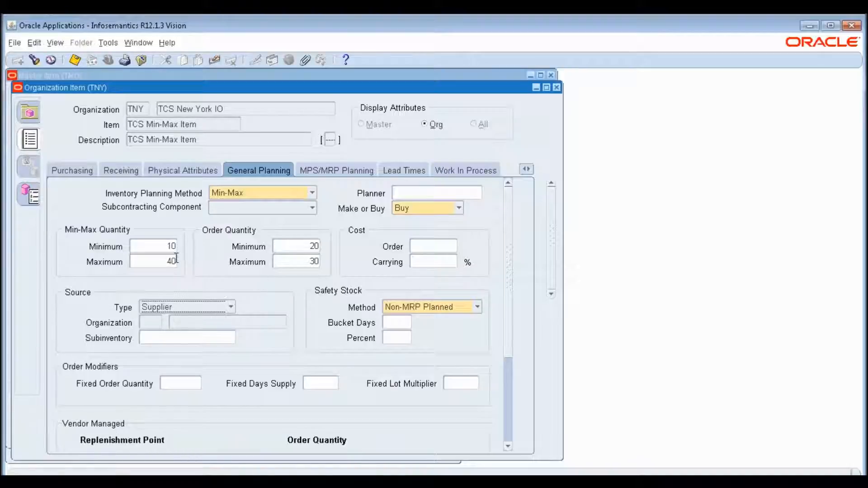
Examine how the minimum and maximum values of the Min-Max Quantity relate to those of the Order Quantity.
{"action": "left_click", "coordinate": [310, 262]}
{"action": "double_click", "coordinate": [312, 262]}
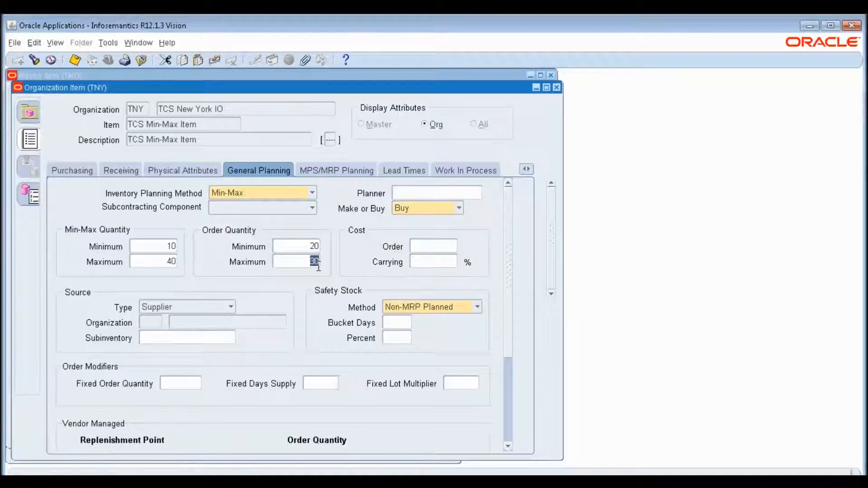
{"action": "left_click", "coordinate": [166, 261]}
{"action": "double_click", "coordinate": [168, 261]}
{"action": "double_click", "coordinate": [322, 262]}
{"action": "left_click", "coordinate": [169, 246]}
{"action": "key", "text": "Tab"}
{"action": "left_click", "coordinate": [172, 246]}
{"action": "left_click", "coordinate": [157, 262]}
{"action": "left_click", "coordinate": [311, 245]}
{"action": "left_click", "coordinate": [308, 261]}
{"action": "left_click", "coordinate": [305, 247]}
{"action": "key", "text": "Tab"}
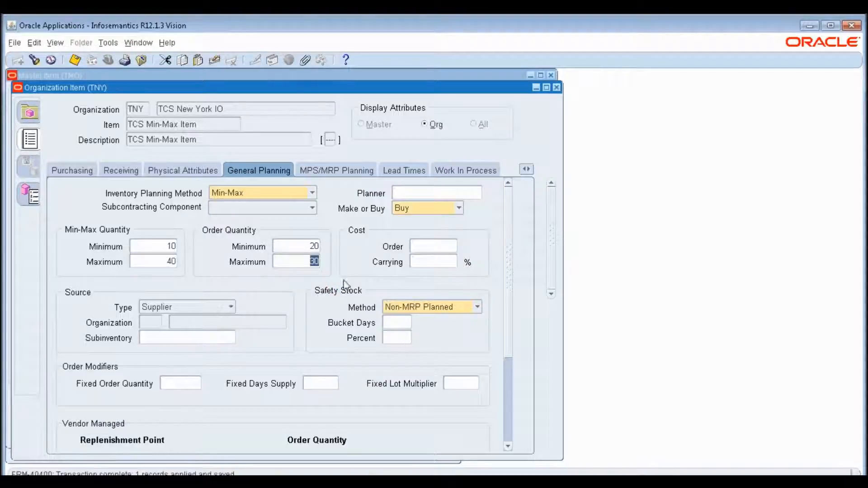
{"action": "left_click", "coordinate": [215, 128]}
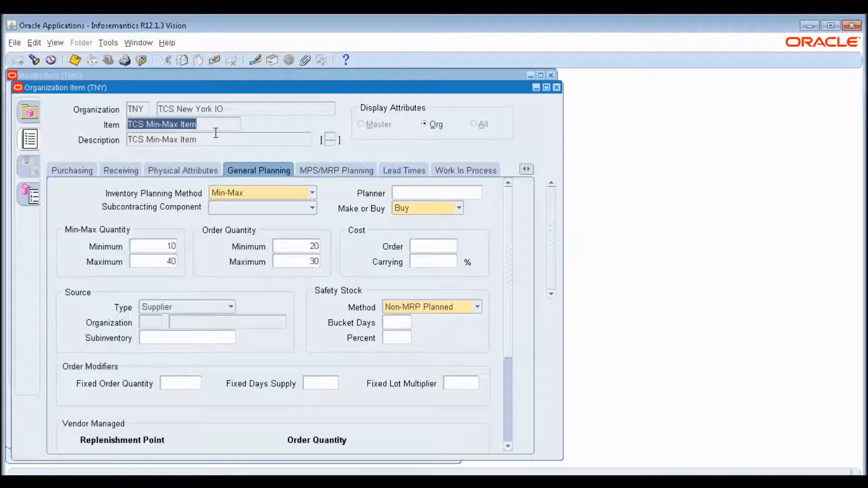
{"action": "left_click", "coordinate": [172, 261]}
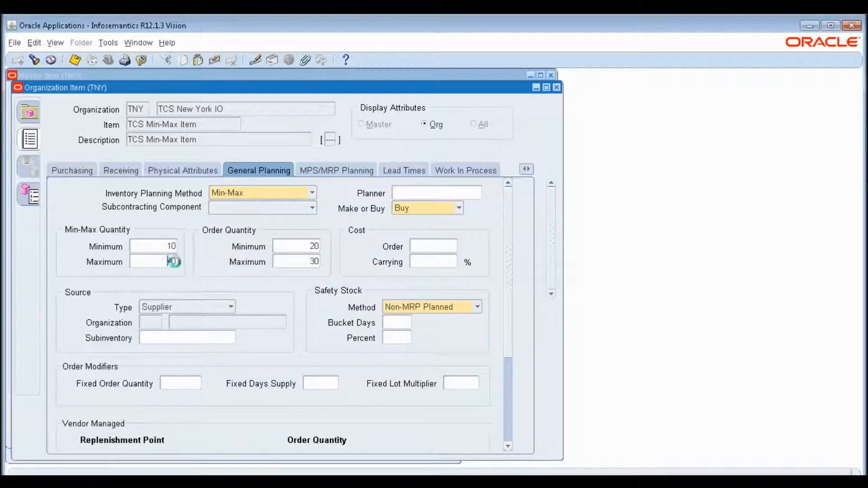
{"action": "left_click", "coordinate": [317, 262]}
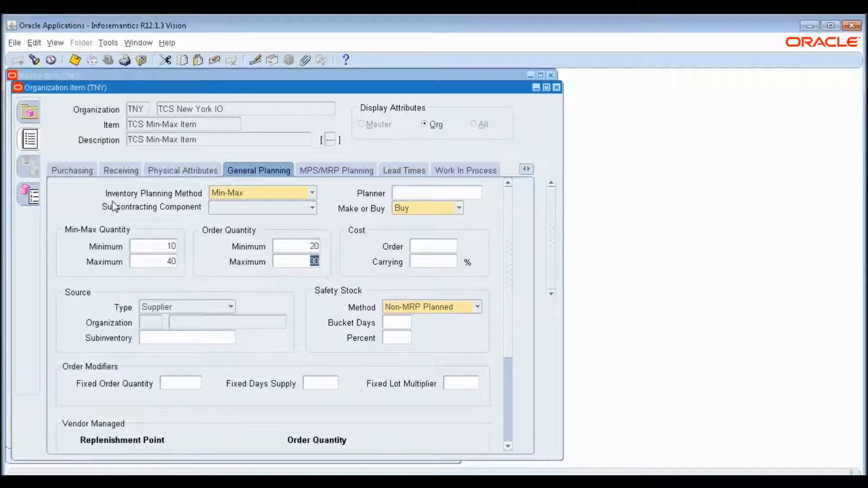
Save the organization item, then close the Organization Item and Master Item forms to return to the Navigator.
{"action": "left_click", "coordinate": [74, 60]}
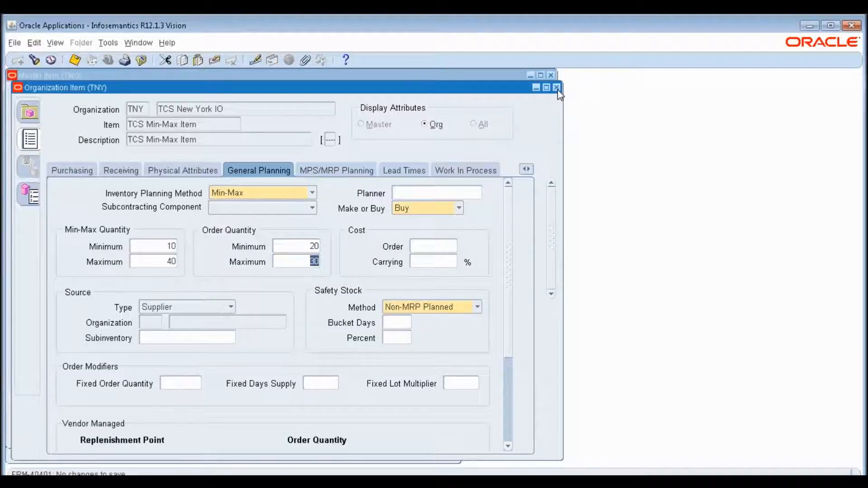
{"action": "left_click", "coordinate": [215, 126]}
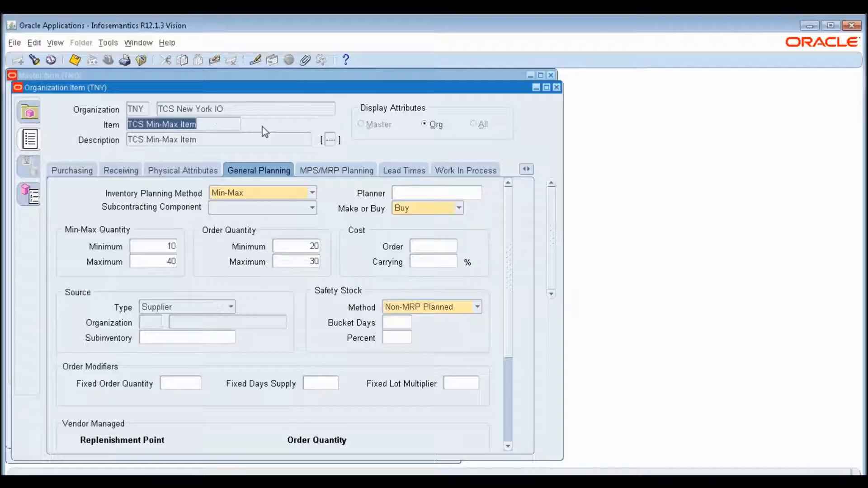
{"action": "left_click", "coordinate": [557, 87]}
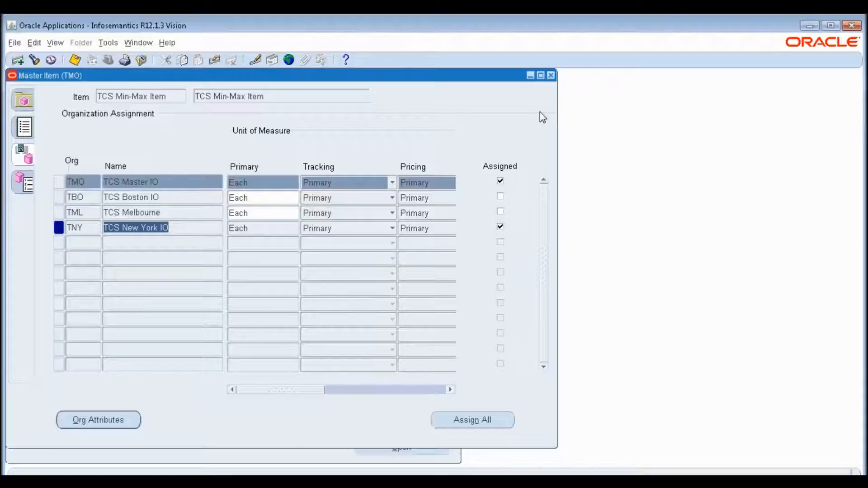
{"action": "left_click", "coordinate": [552, 76]}
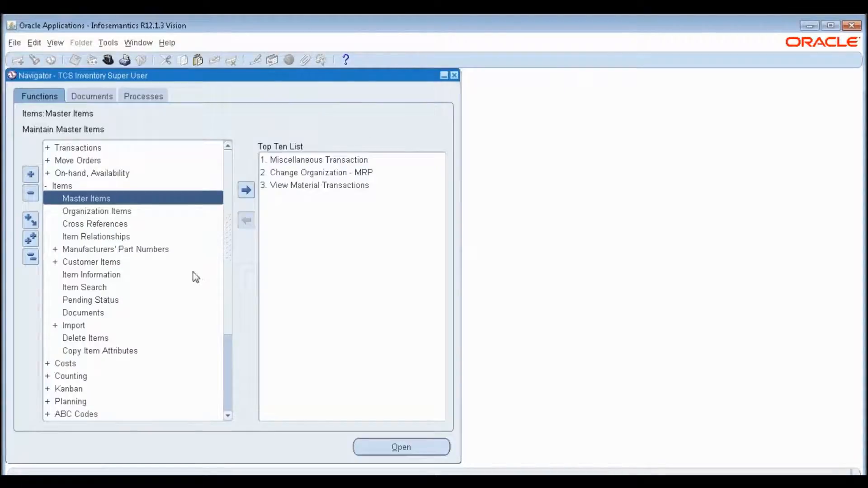
Collapse the expanded Navigator functions and open the Min-Max Planning report request under Planning.
{"action": "left_click", "coordinate": [30, 257]}
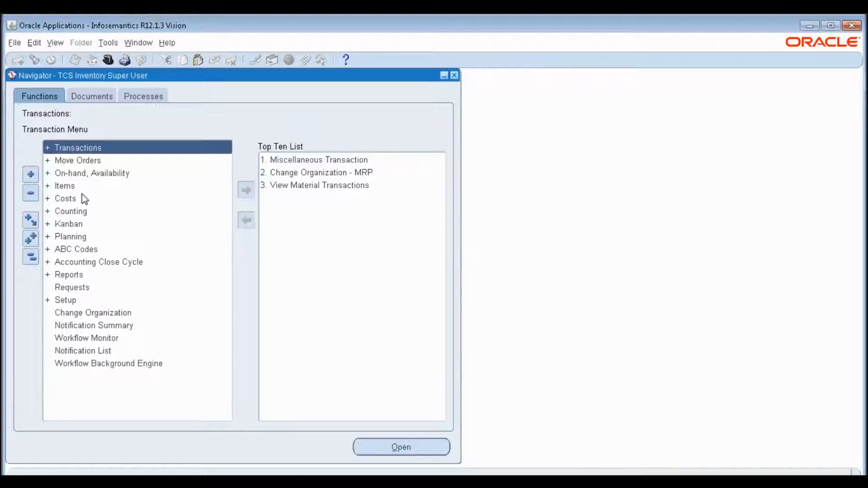
{"action": "left_click", "coordinate": [74, 235]}
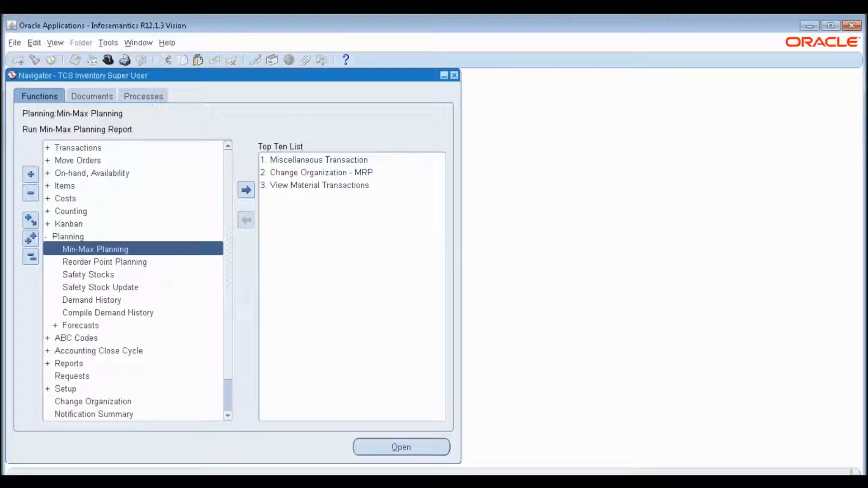
{"action": "left_click", "coordinate": [245, 190]}
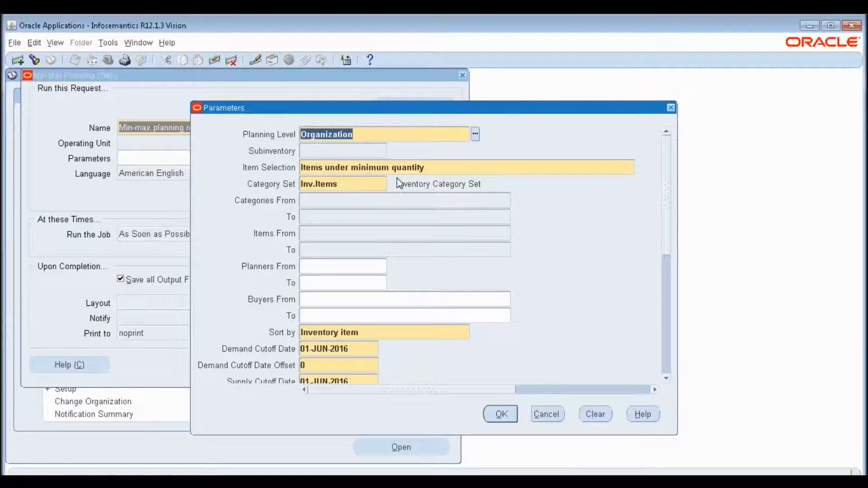
Restrict the report's item range to TCS Min-Max Item for both the low and high values.
{"action": "left_click", "coordinate": [439, 167]}
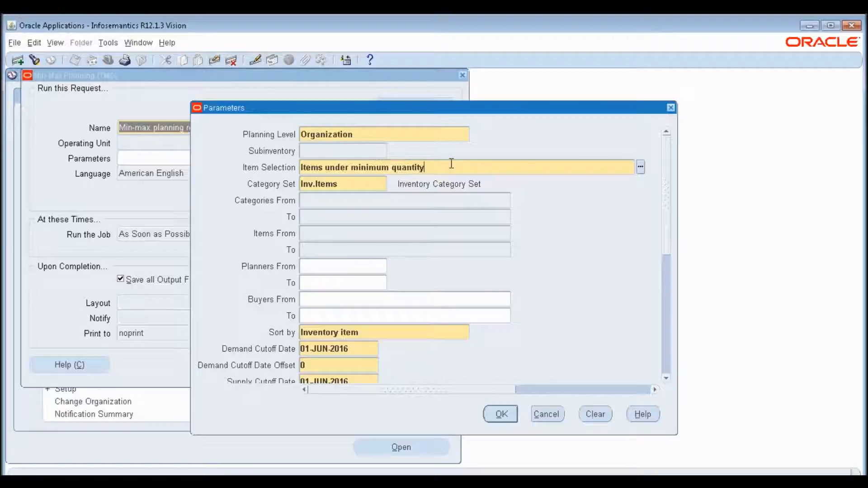
{"action": "left_click", "coordinate": [329, 232]}
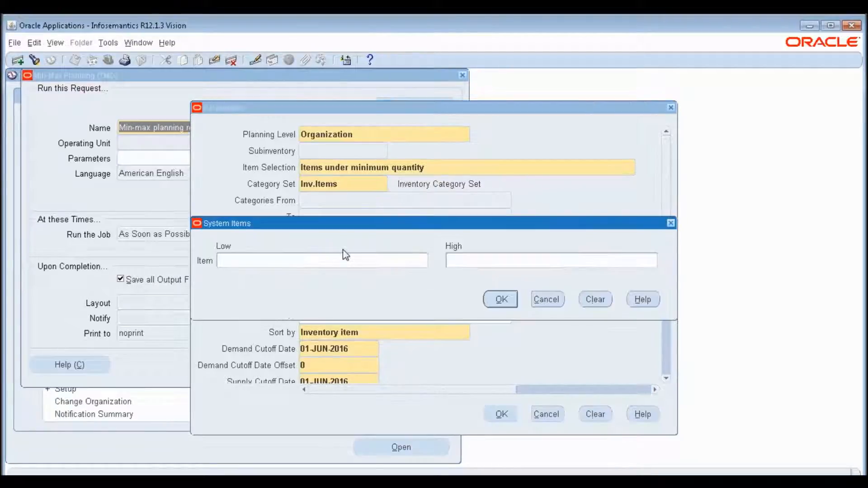
{"action": "type", "text": "TCS Min-Max Item"}
{"action": "key", "text": "Tab"}
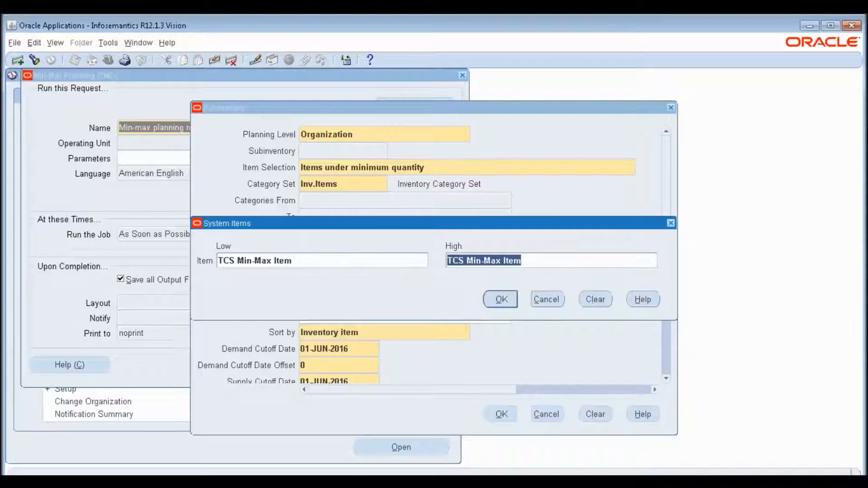
{"action": "left_click", "coordinate": [508, 306]}
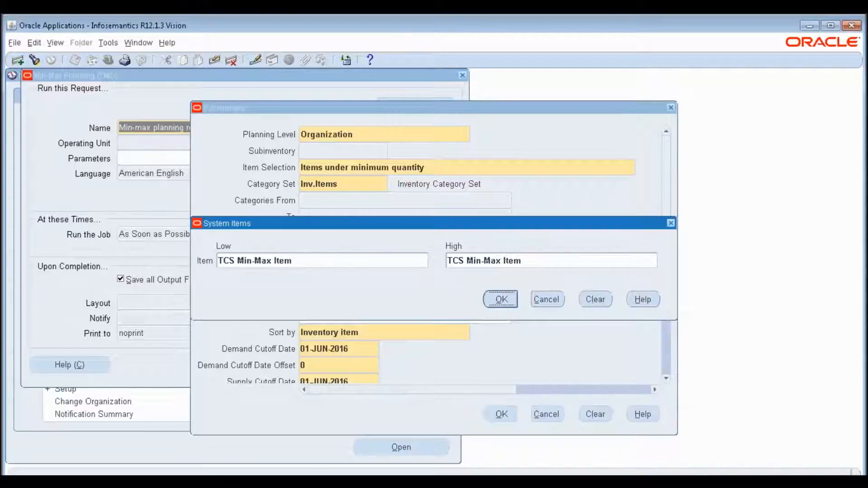
{"action": "left_click", "coordinate": [381, 234]}
{"action": "left_click", "coordinate": [539, 299]}
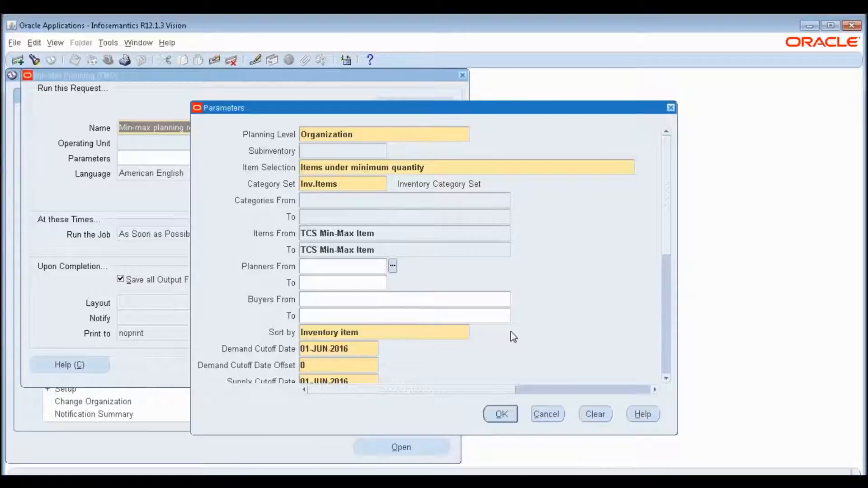
Check the sort order and the demand and supply cutoff date parameters, and set Restock to Yes.
{"action": "left_click_drag", "start_coordinate": [668, 233], "coordinate": [667, 324]}
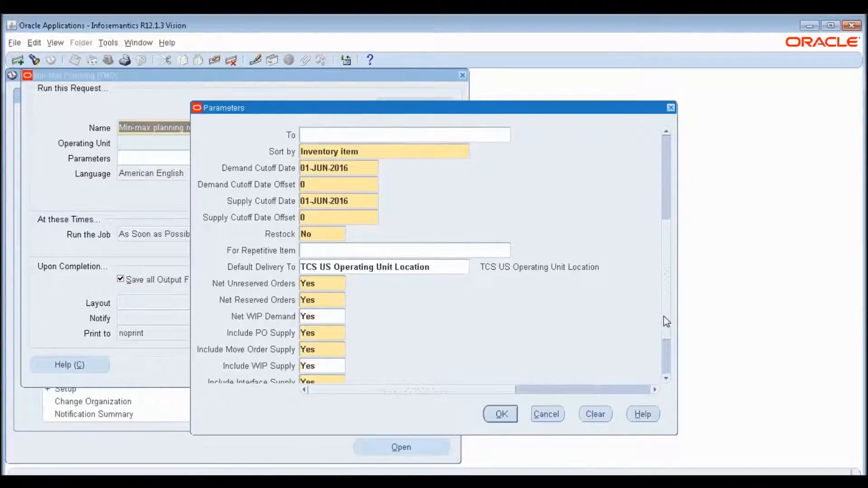
{"action": "left_click", "coordinate": [369, 155]}
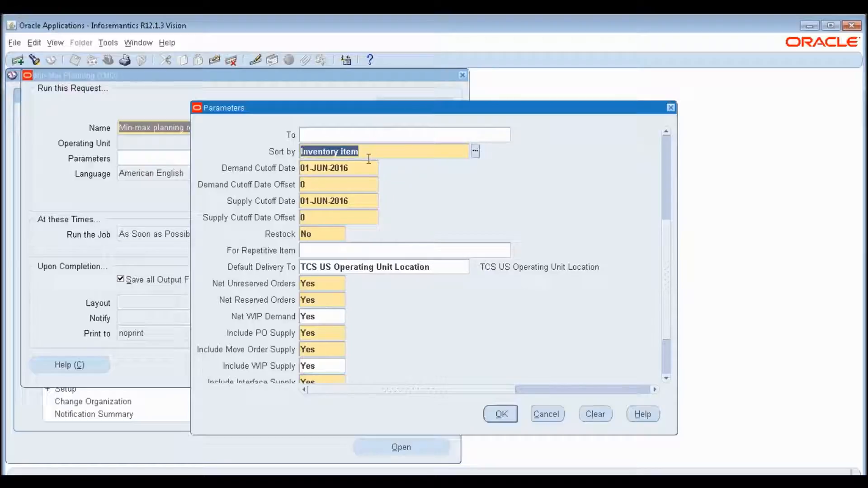
{"action": "left_click", "coordinate": [366, 172]}
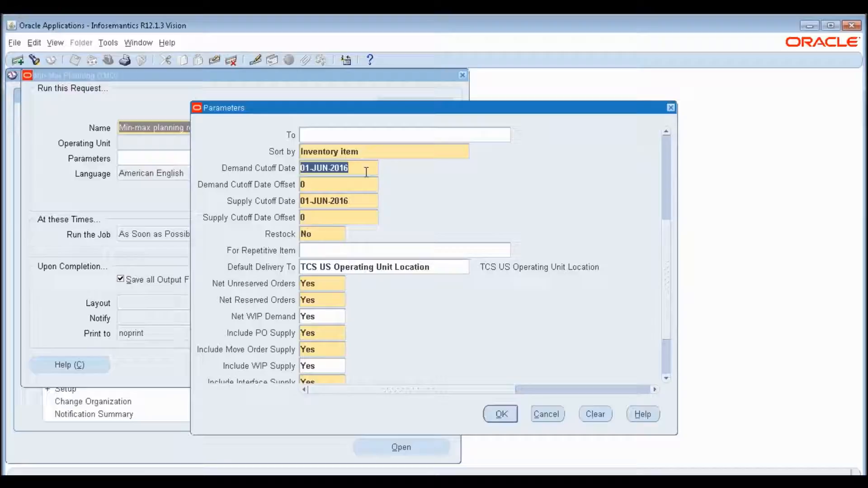
{"action": "left_click", "coordinate": [357, 202]}
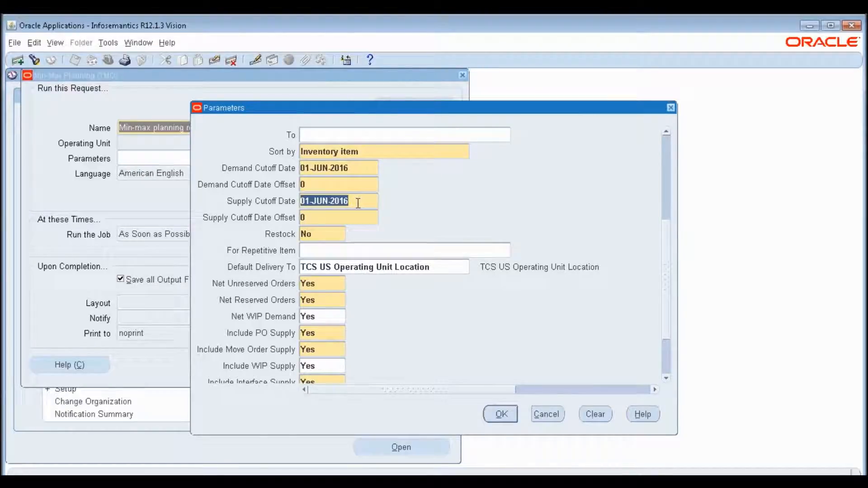
{"action": "left_click", "coordinate": [308, 183]}
{"action": "left_click", "coordinate": [330, 213]}
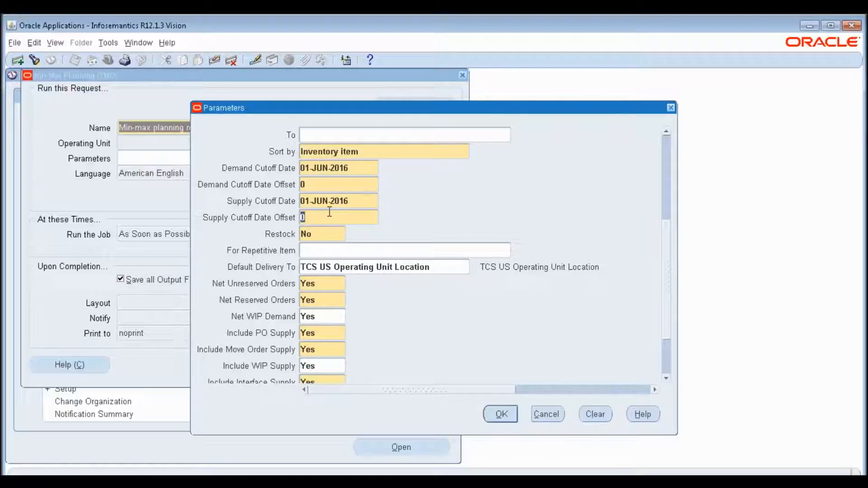
{"action": "left_click", "coordinate": [329, 234]}
{"action": "type", "text": "Y"}
{"action": "key", "text": "Tab"}
{"action": "left_click", "coordinate": [336, 238]}
Review the default delivery location, net demand, include supply, lot control and display format parameters of the report.
{"action": "left_click", "coordinate": [443, 273]}
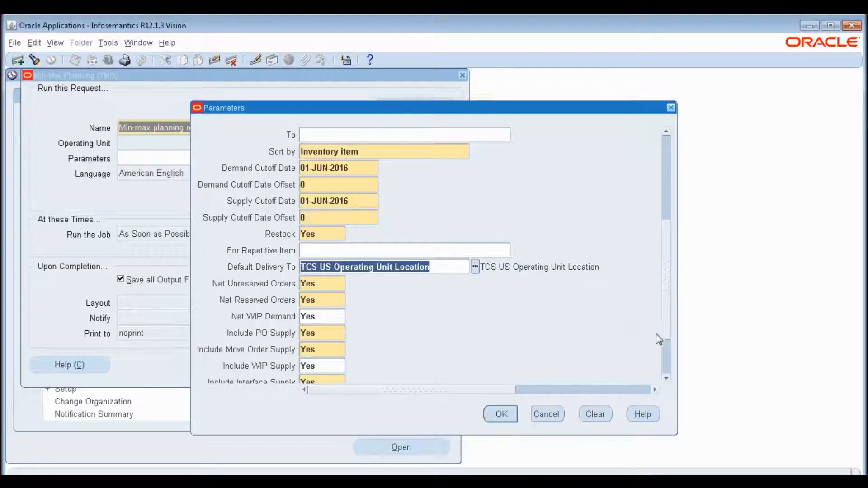
{"action": "left_click", "coordinate": [665, 351]}
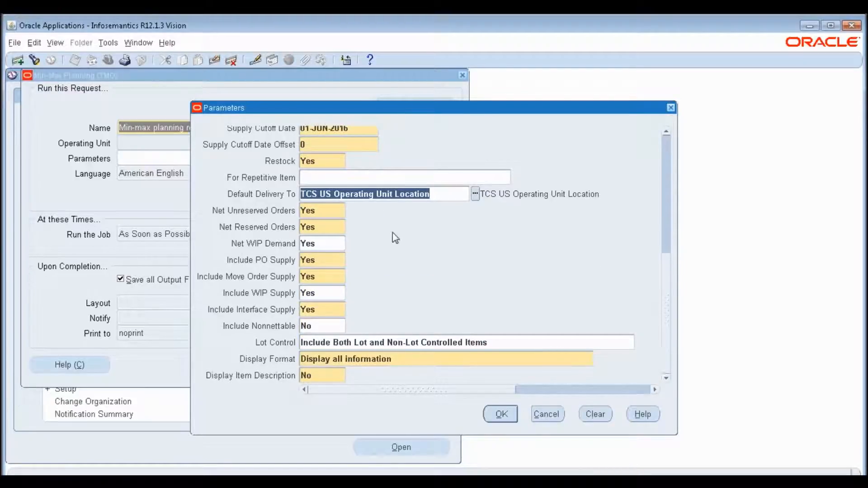
{"action": "left_click", "coordinate": [329, 261]}
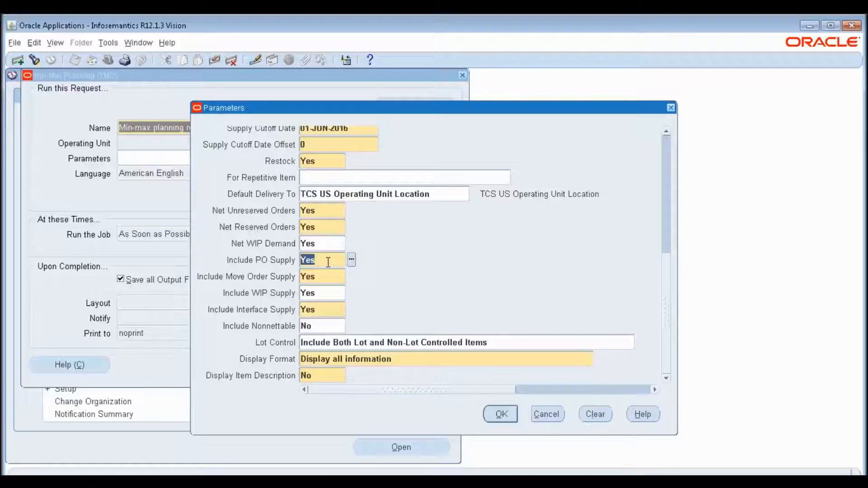
{"action": "left_click", "coordinate": [324, 243]}
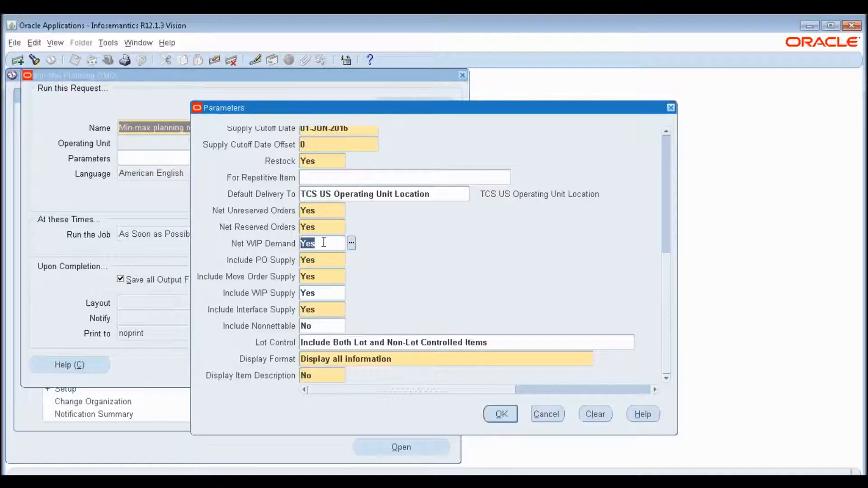
{"action": "left_click", "coordinate": [325, 227]}
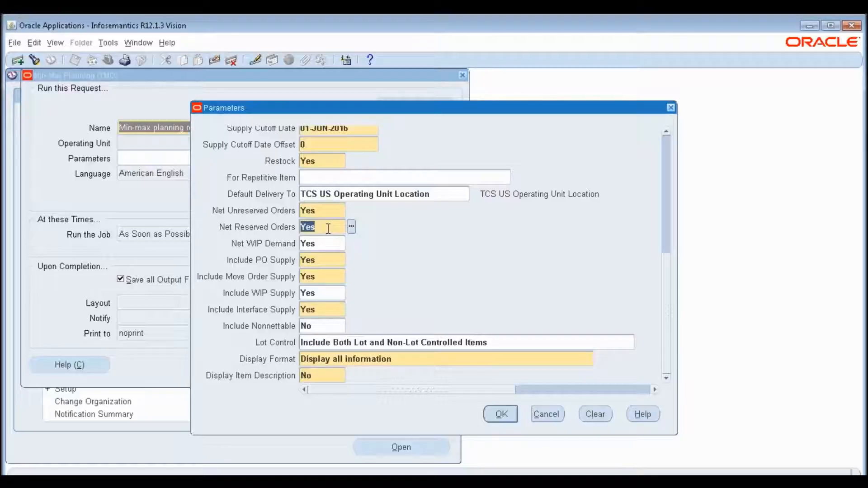
{"action": "left_click", "coordinate": [329, 260]}
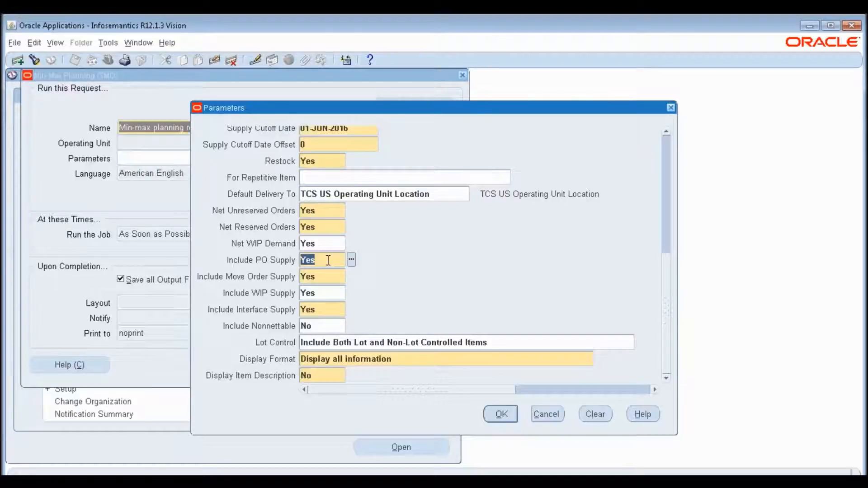
{"action": "left_click", "coordinate": [503, 345]}
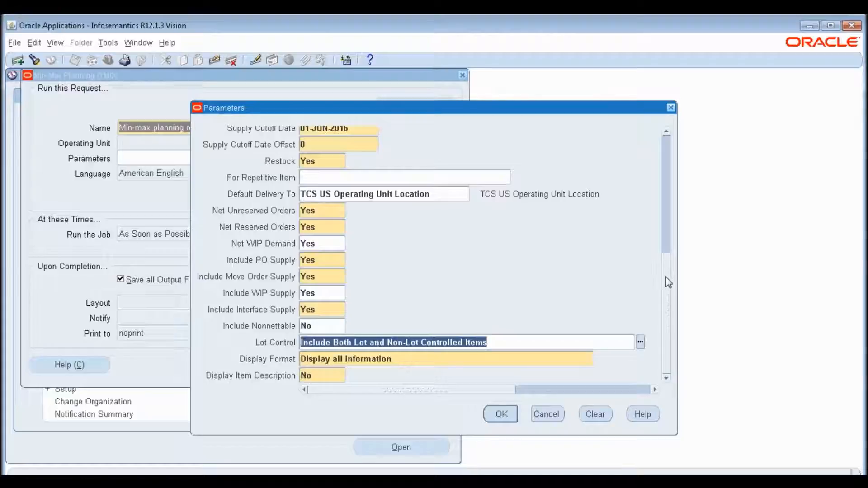
{"action": "left_click", "coordinate": [532, 359]}
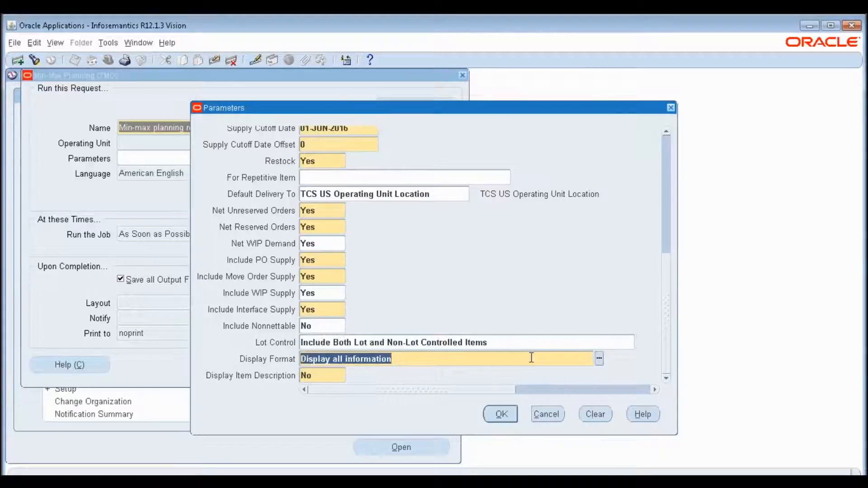
Accept the parameters and submit the Min-max planning report, declining to submit another request.
{"action": "left_click", "coordinate": [502, 415]}
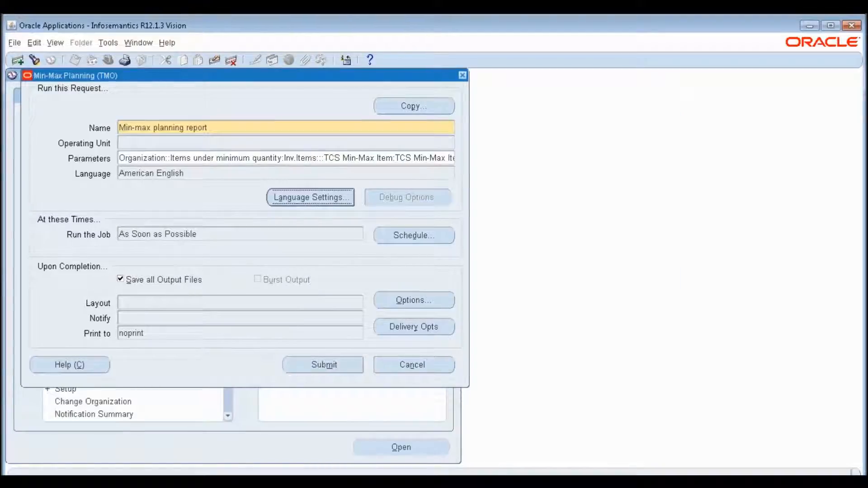
{"action": "left_click", "coordinate": [335, 369]}
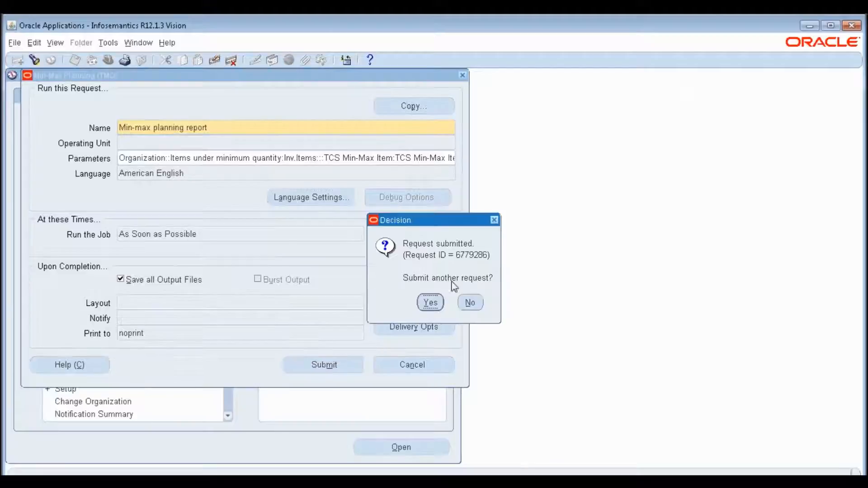
{"action": "key", "text": "Return"}
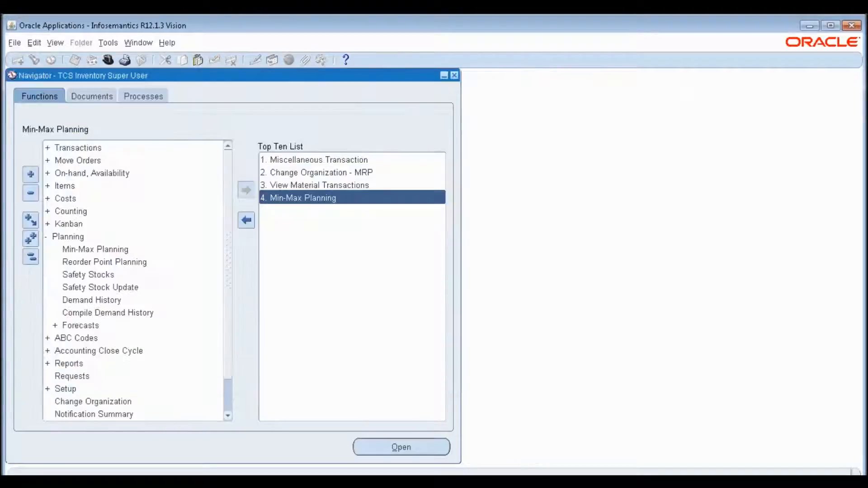
Find all own concurrent requests and check the phase and status of the Min-max planning report.
{"action": "left_click", "coordinate": [55, 43]}
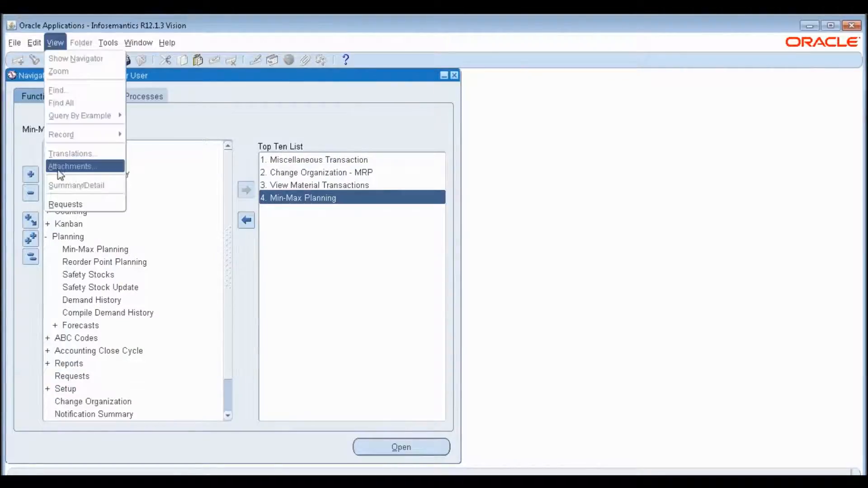
{"action": "left_click", "coordinate": [66, 202]}
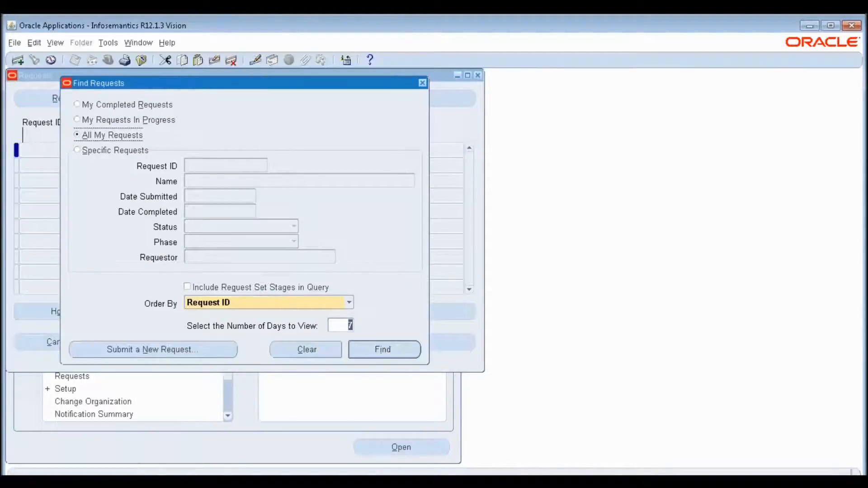
{"action": "key", "text": "Return"}
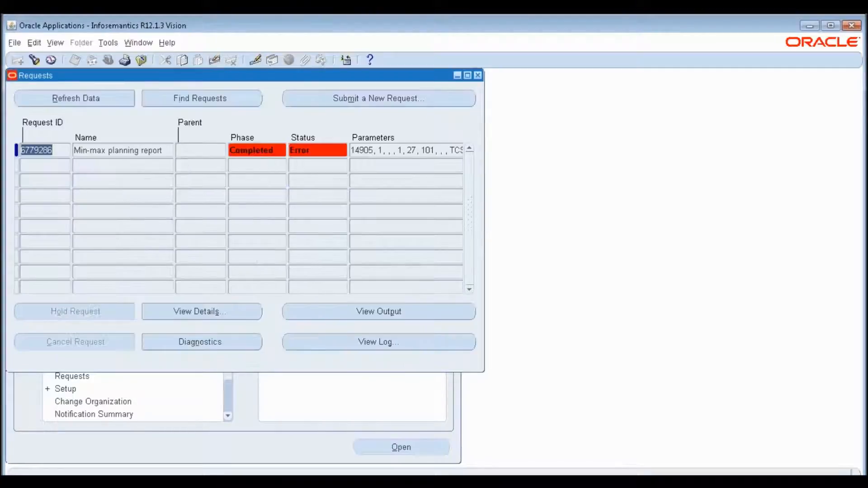
{"action": "key", "text": "Tab"}
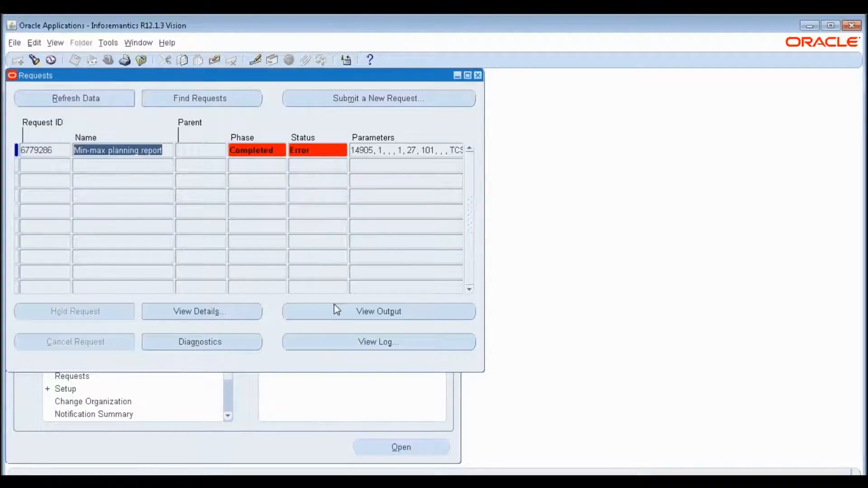
Examine the log of the Min-max planning report, particularly its INV_MMX_WRAPPER_PVT messages, and switch back to Oracle Applications.
{"action": "left_click", "coordinate": [349, 341]}
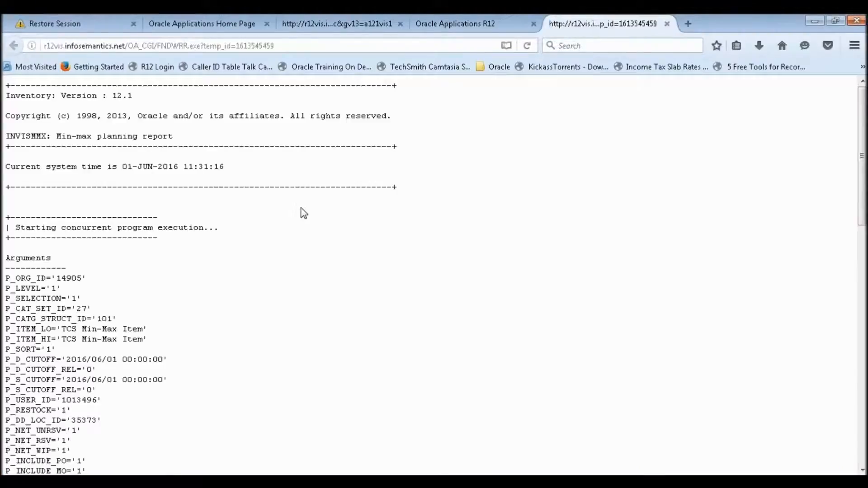
{"action": "scroll", "coordinate": [304, 213], "scroll_direction": "down", "scroll_amount": 12}
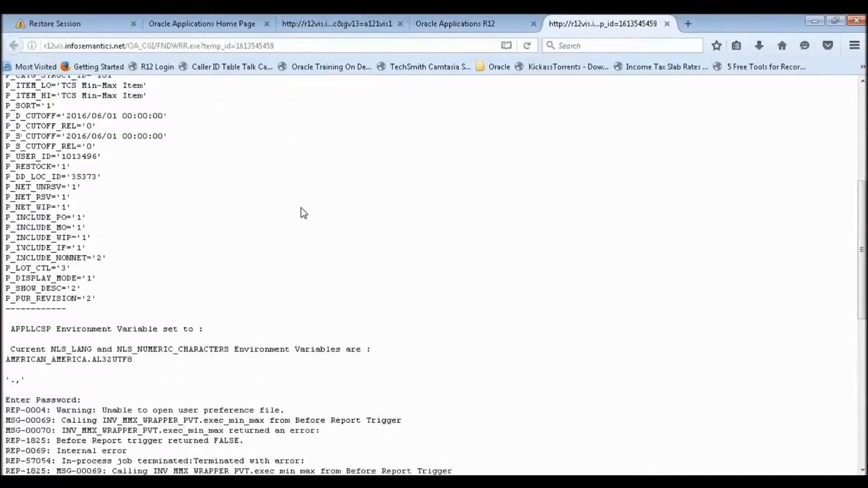
{"action": "scroll", "coordinate": [303, 213], "scroll_direction": "up", "scroll_amount": 3}
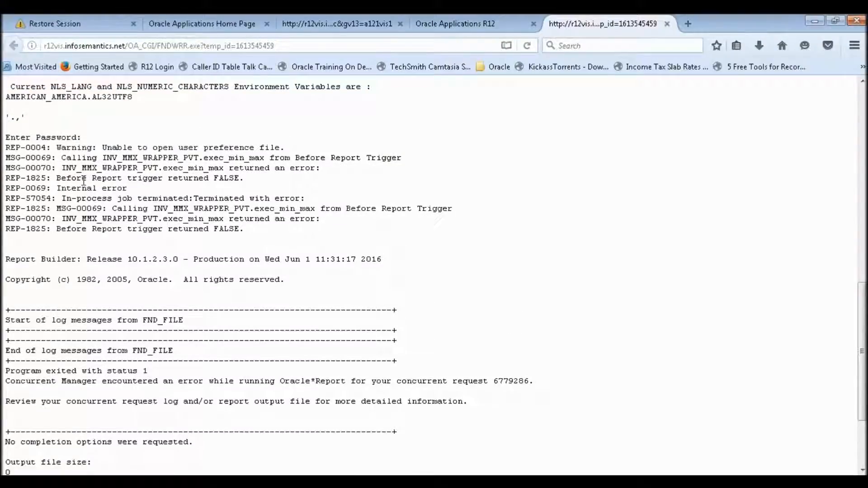
{"action": "left_click_drag", "start_coordinate": [62, 218], "coordinate": [181, 222]}
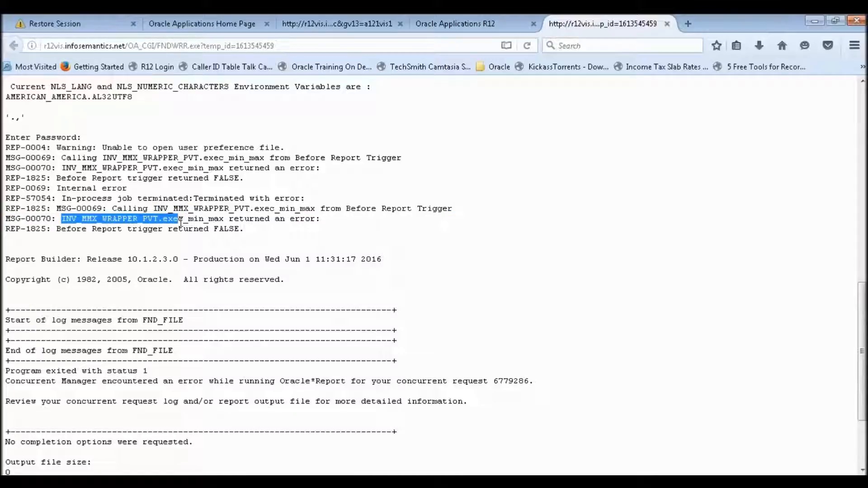
{"action": "scroll", "coordinate": [181, 221], "scroll_direction": "down", "scroll_amount": 4}
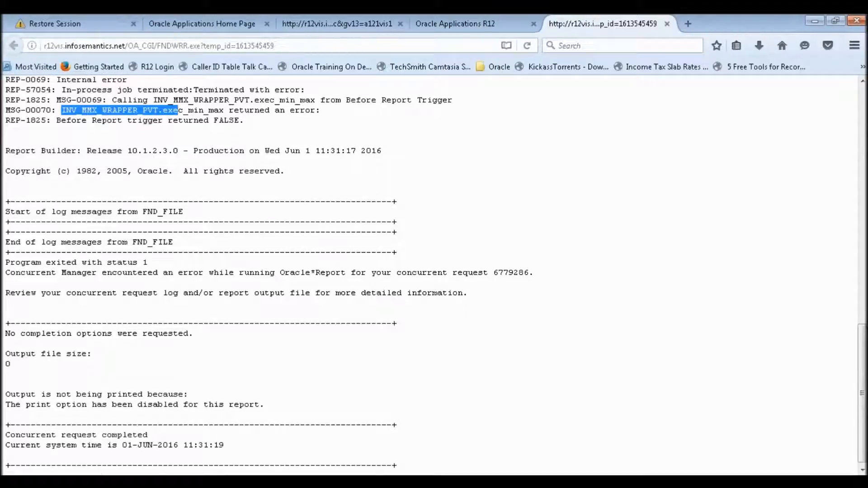
{"action": "scroll", "coordinate": [434, 274], "scroll_direction": "up", "scroll_amount": 7}
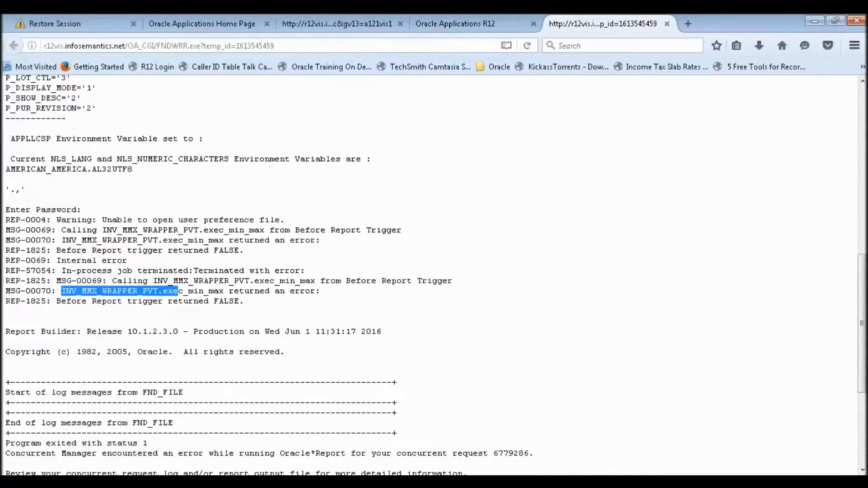
{"action": "key", "text": "alt+Tab"}
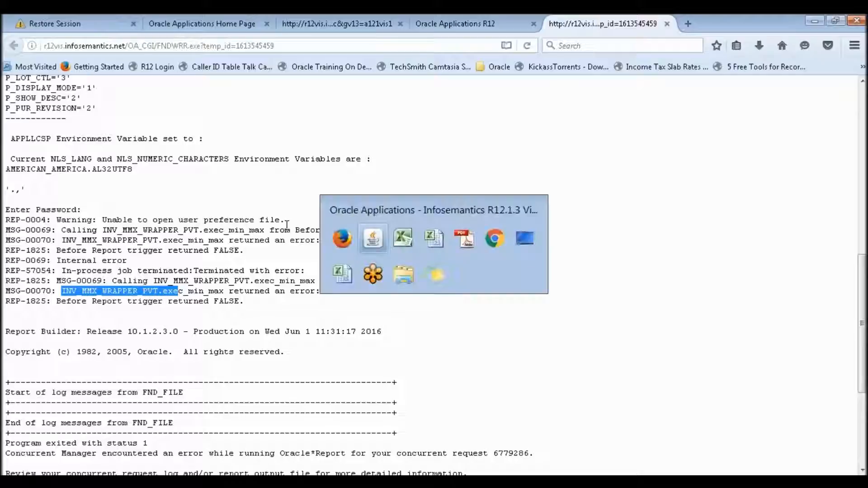
Start a new request by copying the previous Min-max planning report submission.
{"action": "left_click", "coordinate": [360, 101]}
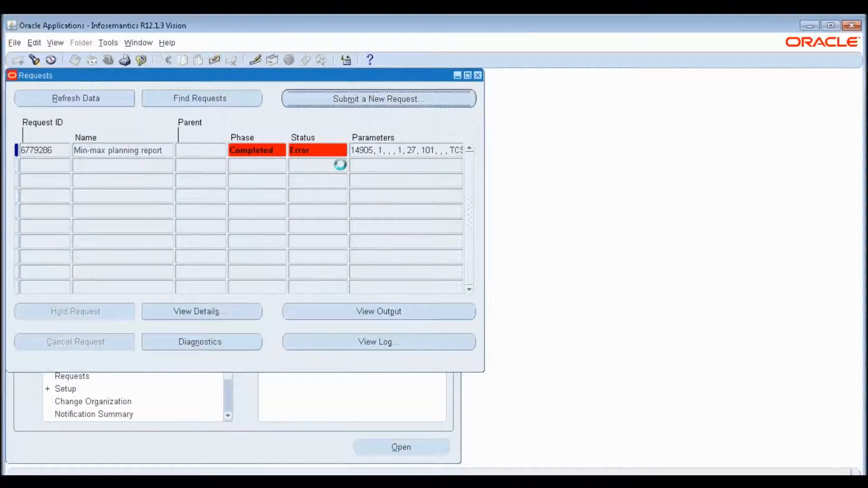
{"action": "key", "text": "Return"}
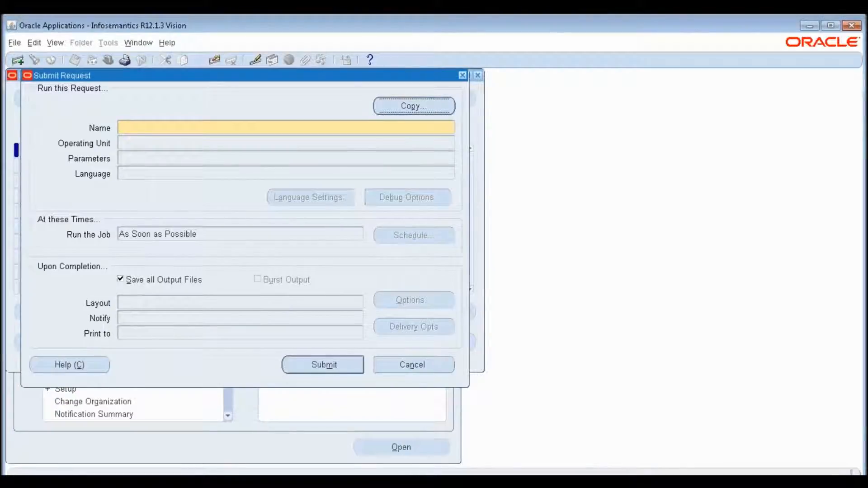
{"action": "type", "text": "Min-max planning report"}
{"action": "key", "text": "Return"}
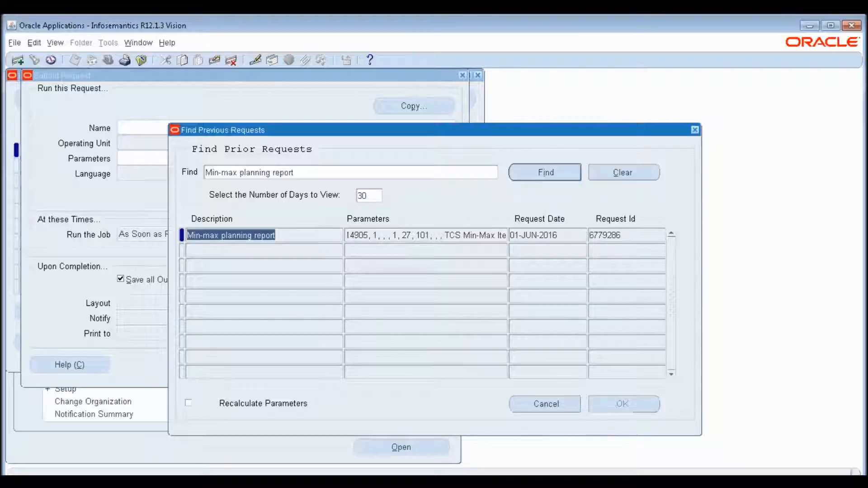
{"action": "left_click", "coordinate": [594, 408]}
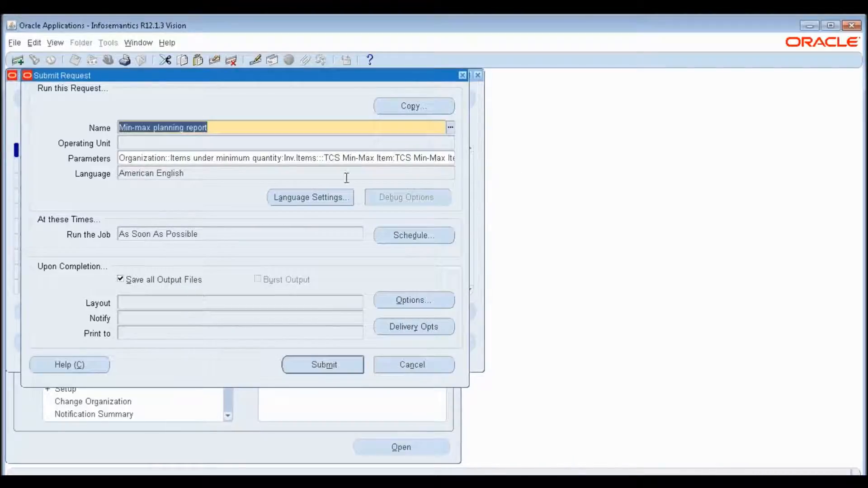
Review the copied report parameters and set Restock to No.
{"action": "left_click", "coordinate": [342, 158]}
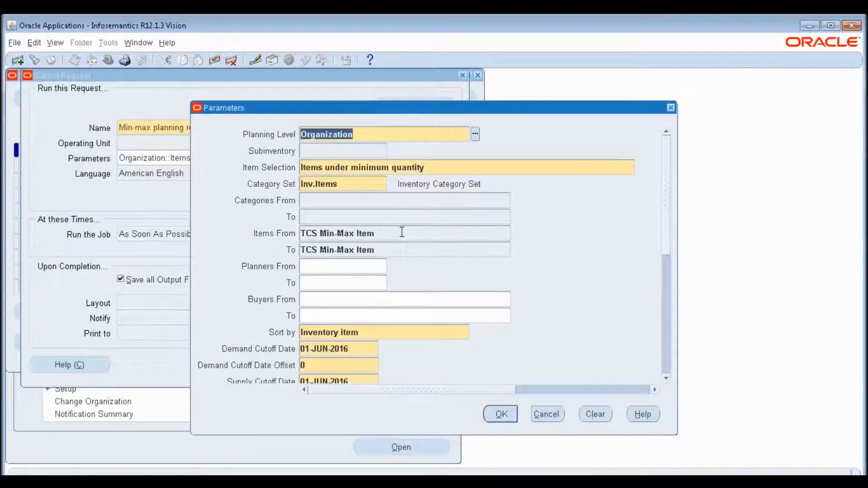
{"action": "key", "text": "Tab"}
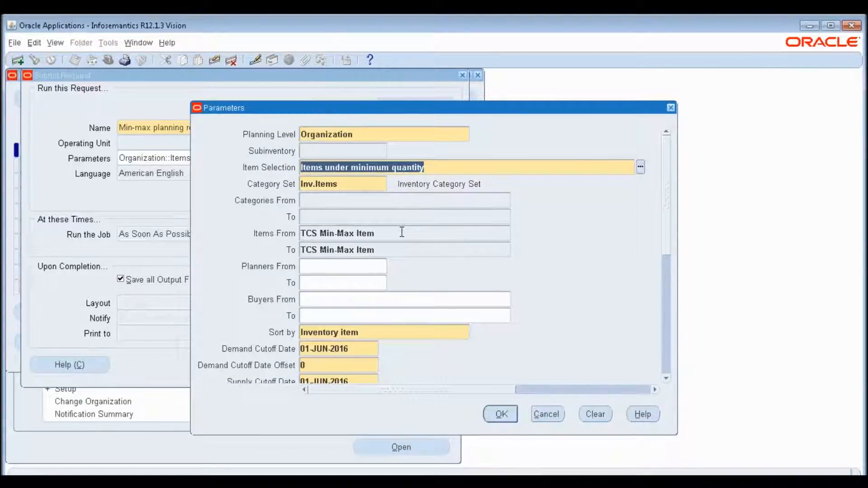
{"action": "left_click", "coordinate": [666, 331]}
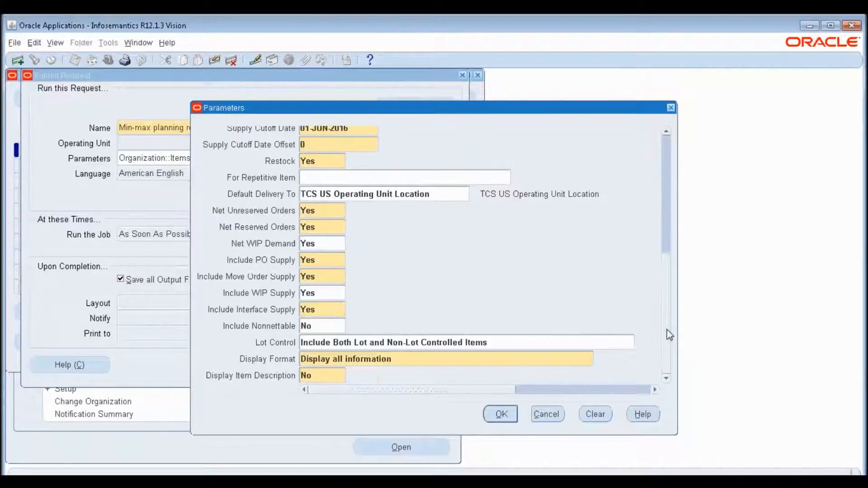
{"action": "left_click", "coordinate": [331, 328]}
{"action": "left_click", "coordinate": [331, 161]}
{"action": "type", "text": "n"}
{"action": "key", "text": "Tab"}
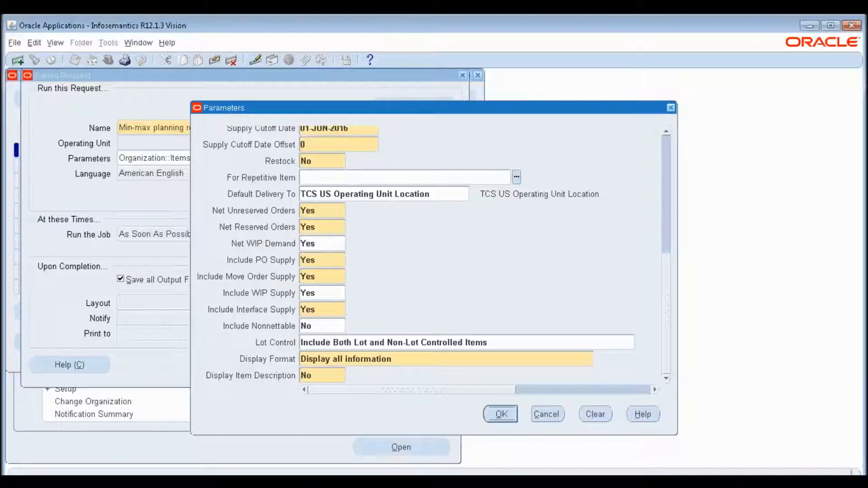
Accept the changed parameters and submit the report without submitting another request.
{"action": "key", "text": "Return"}
{"action": "left_click", "coordinate": [308, 367]}
{"action": "key", "text": "Tab"}
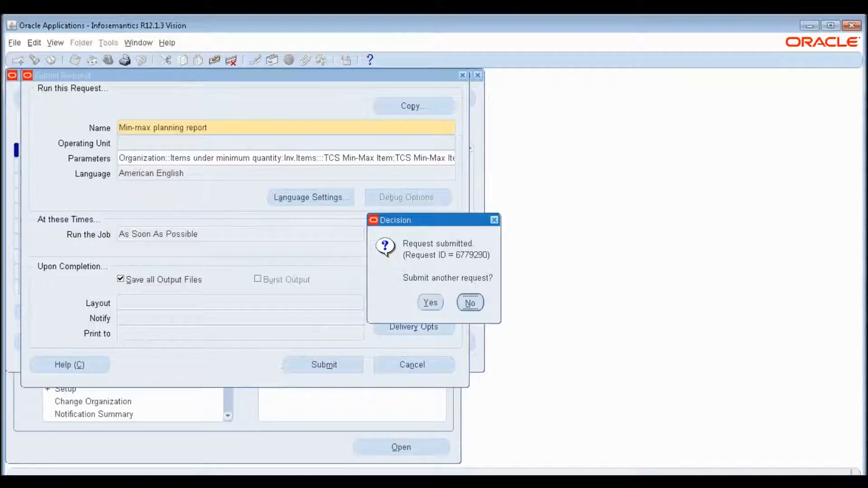
{"action": "key", "text": "Return"}
Refresh the requests list and try to view the output of the newest Min-max planning report.
{"action": "left_click", "coordinate": [112, 96]}
{"action": "left_click", "coordinate": [120, 98]}
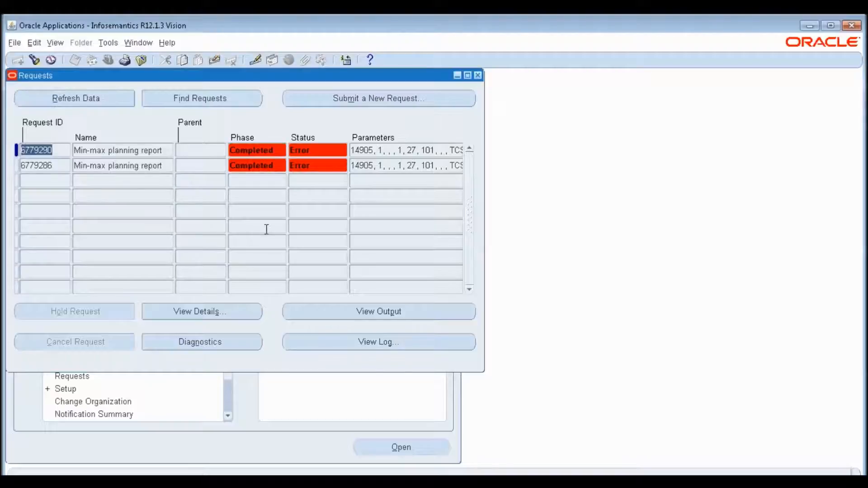
{"action": "left_click", "coordinate": [366, 312]}
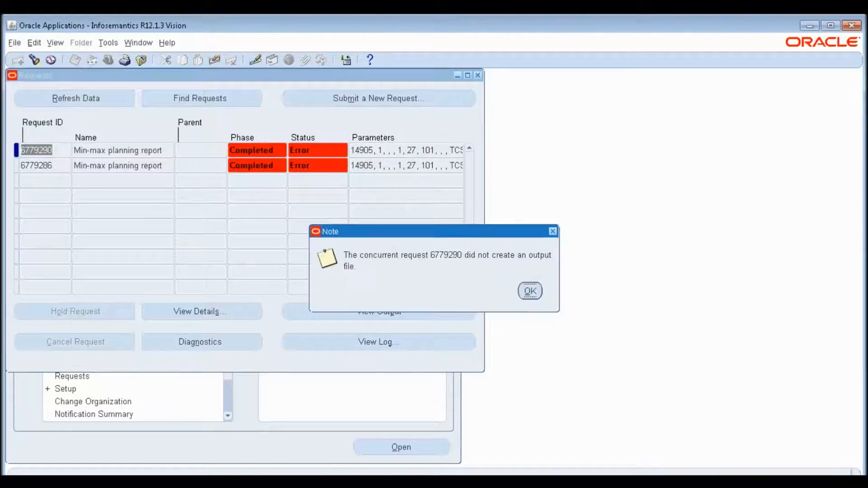
{"action": "key", "text": "Return"}
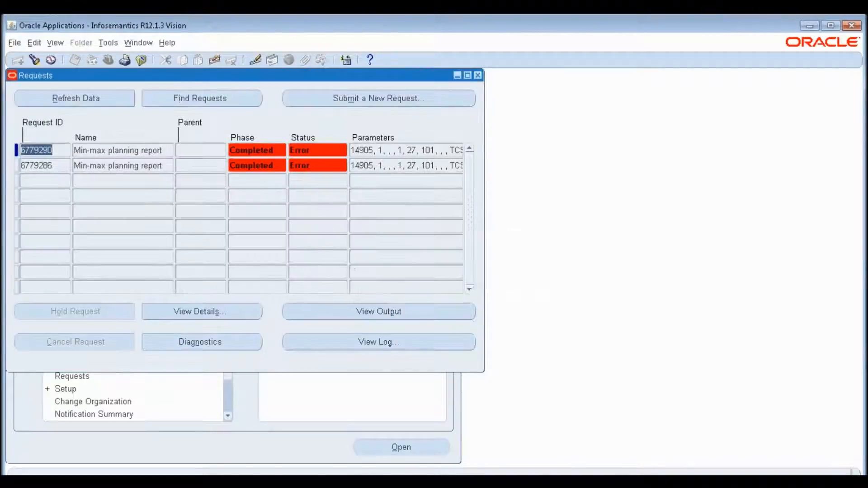
Find all own requests from the last 7 days, refresh their statuses, and close the Requests window.
{"action": "left_click", "coordinate": [411, 100]}
{"action": "left_click_drag", "start_coordinate": [420, 104], "coordinate": [550, 121]}
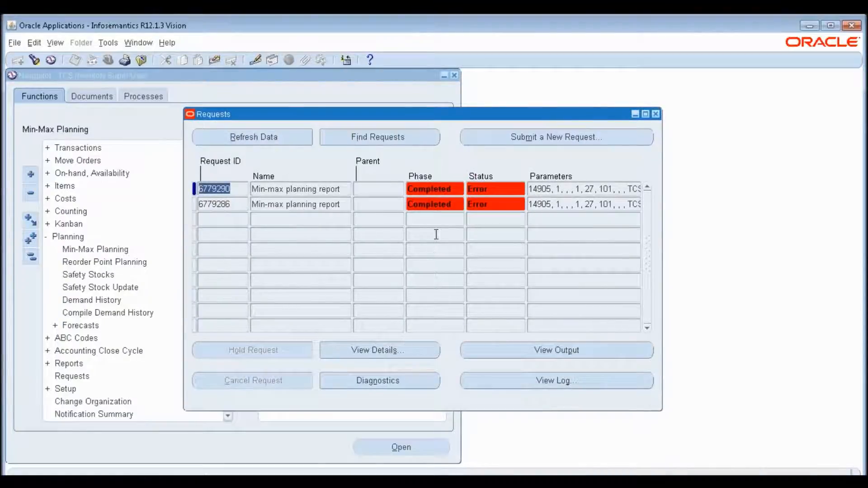
{"action": "left_click", "coordinate": [274, 141]}
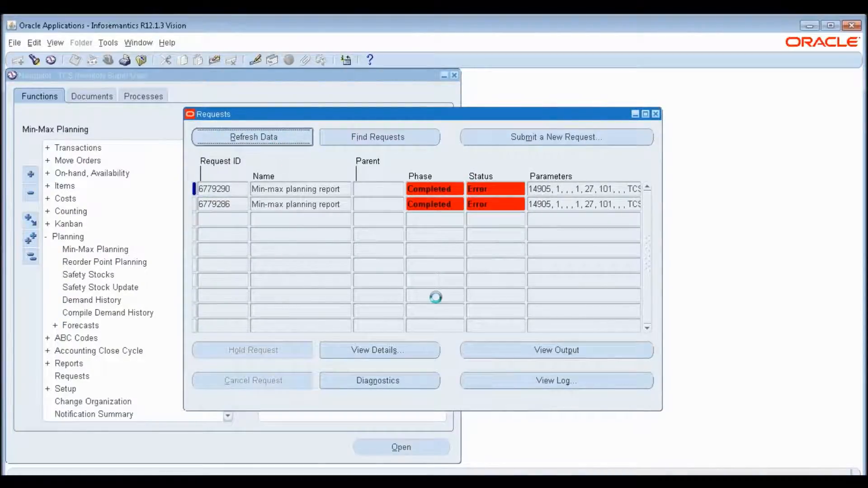
{"action": "left_click", "coordinate": [389, 144]}
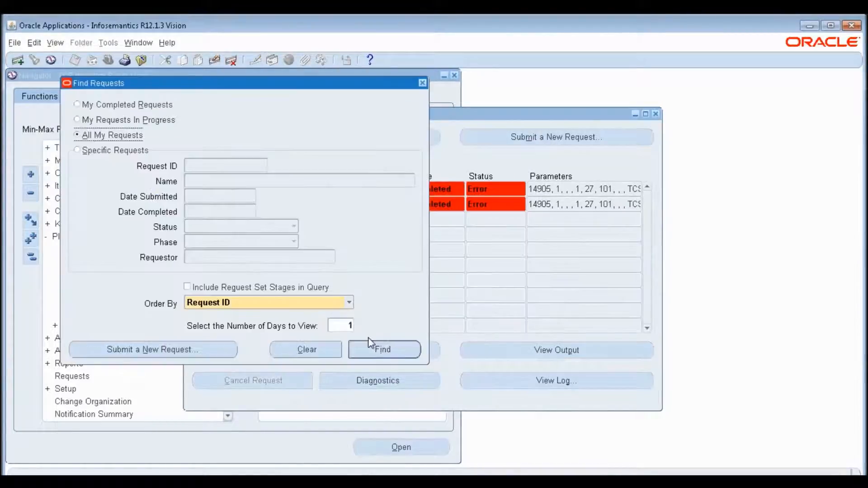
{"action": "double_click", "coordinate": [351, 325]}
{"action": "type", "text": "7"}
{"action": "key", "text": "Return"}
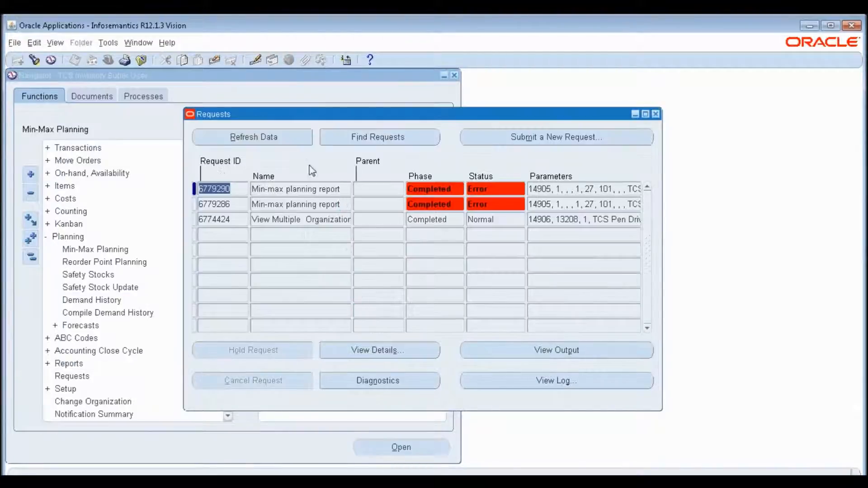
{"action": "left_click", "coordinate": [300, 142]}
{"action": "left_click", "coordinate": [300, 143]}
{"action": "left_click", "coordinate": [656, 115]}
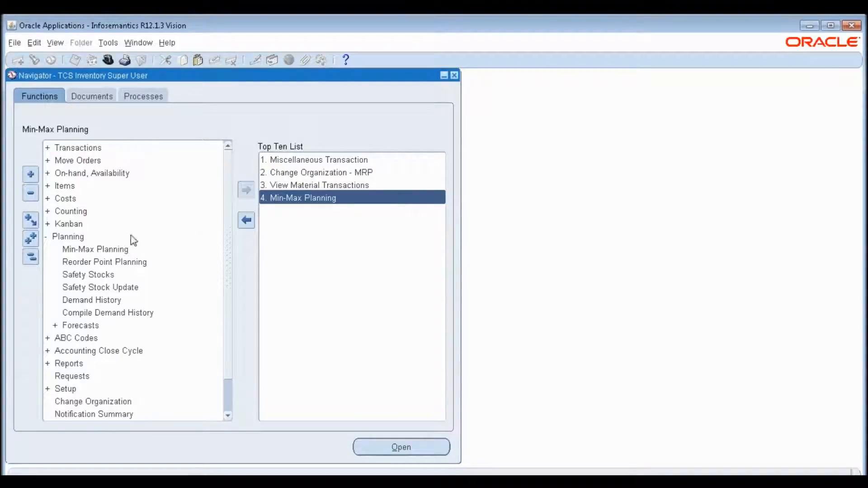
Search the responsibilities for tcS, keep TCS Inventory Super User, and collapse the navigator's function tree.
{"action": "left_click", "coordinate": [115, 251]}
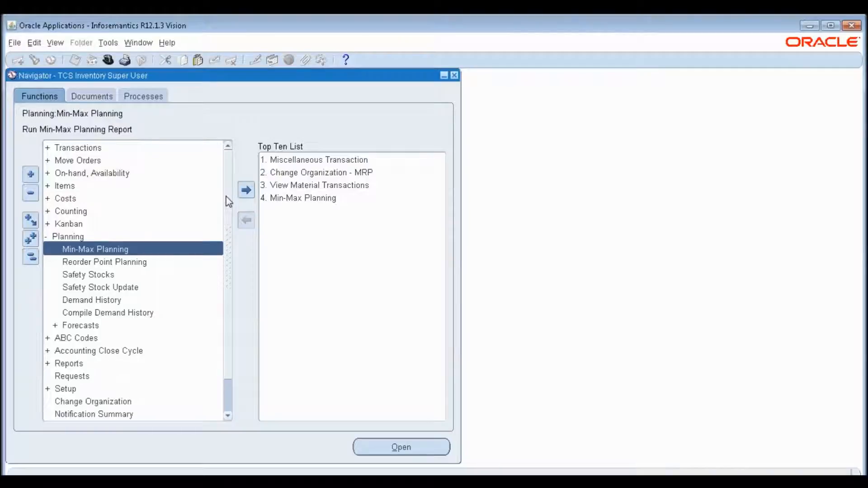
{"action": "left_click", "coordinate": [108, 60]}
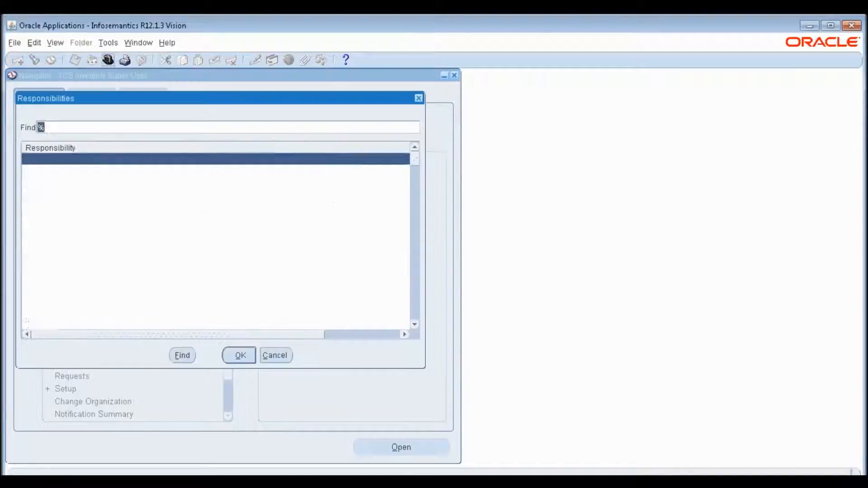
{"action": "type", "text": "tcS"}
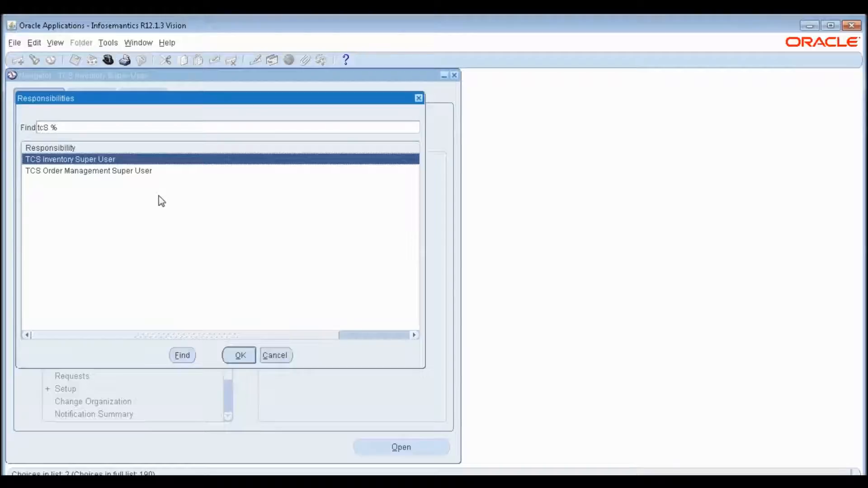
{"action": "key", "text": "Return"}
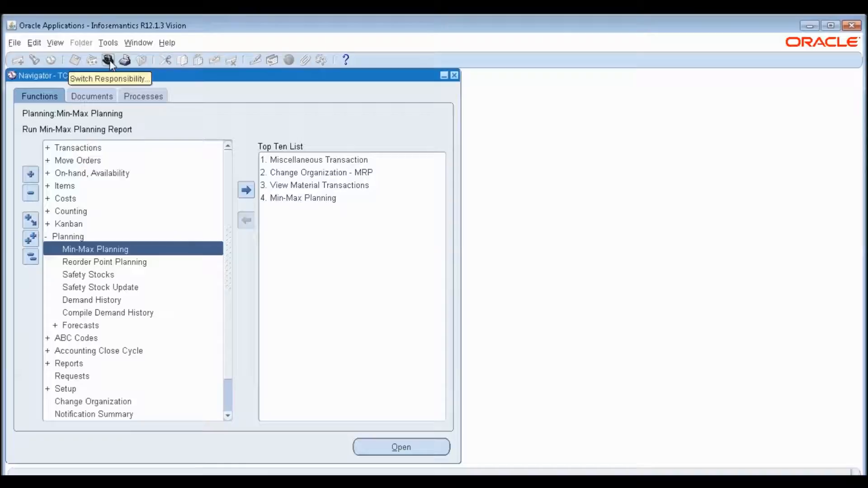
{"action": "left_click", "coordinate": [30, 256]}
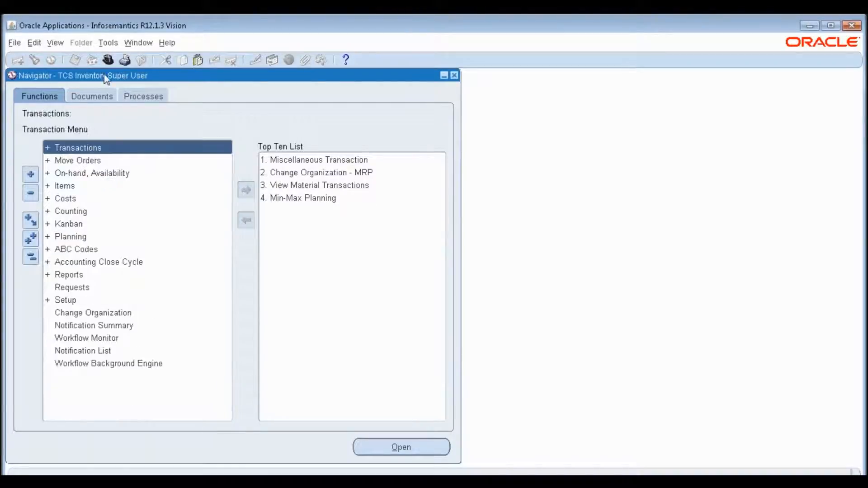
Switch to the System Administrator Vision responsibility and open the Responsibilities form.
{"action": "left_click", "coordinate": [108, 60]}
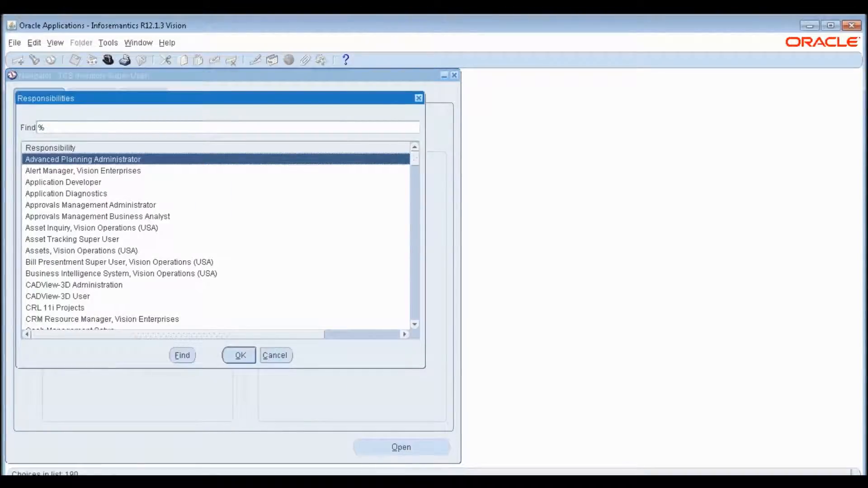
{"action": "type", "text": "s"}
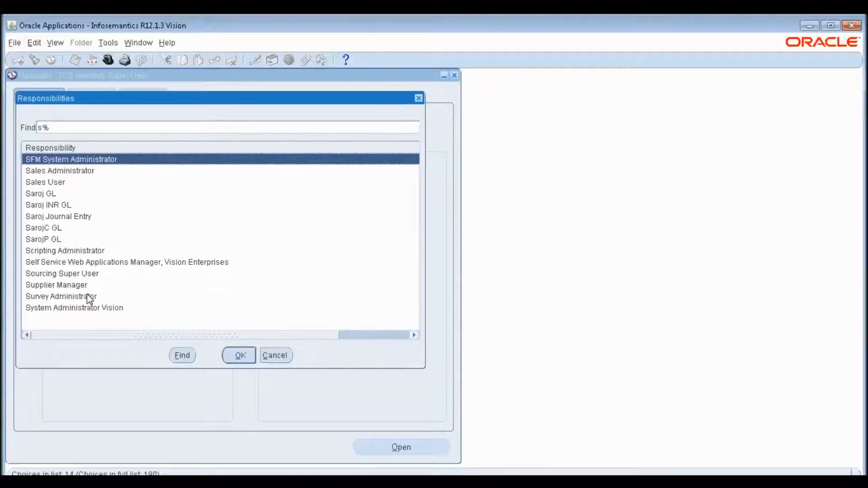
{"action": "left_click", "coordinate": [106, 309]}
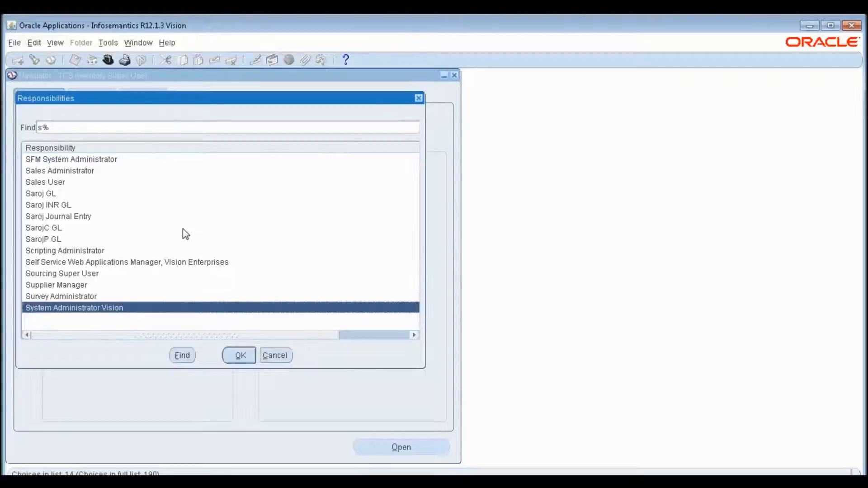
{"action": "left_click", "coordinate": [239, 355]}
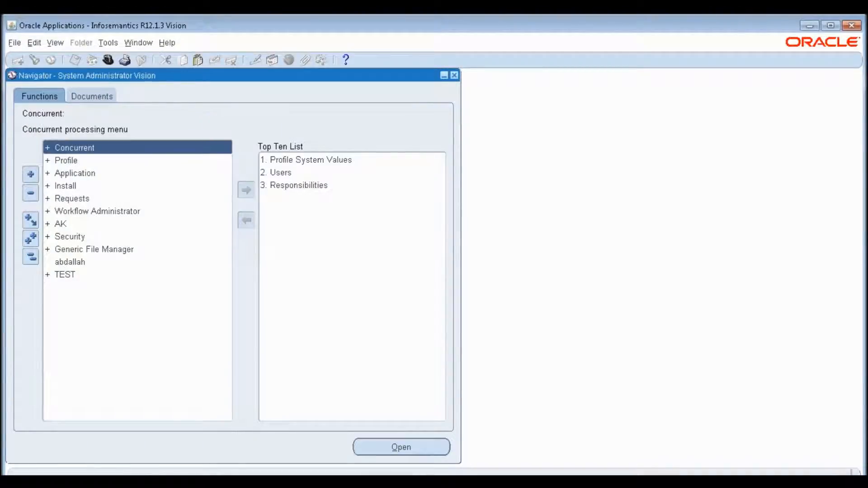
{"action": "key", "text": "3"}
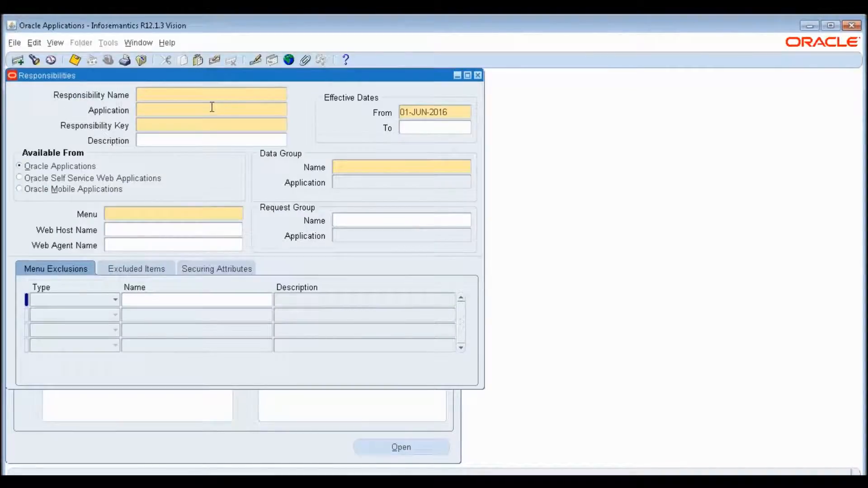
Define responsibility TCS Purchasing Super User with application Purchasing and responsibility key TCS PURCHASING SUPER USER.
{"action": "type", "text": "TCS Purchasing Super User"}
{"action": "key", "text": "Tab"}
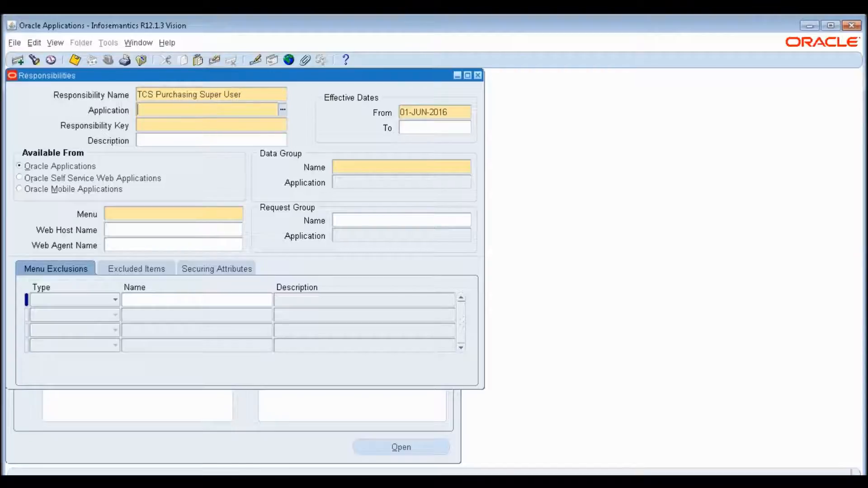
{"action": "type", "text": "Pur"}
{"action": "key", "text": "Tab"}
{"action": "key", "text": "Return"}
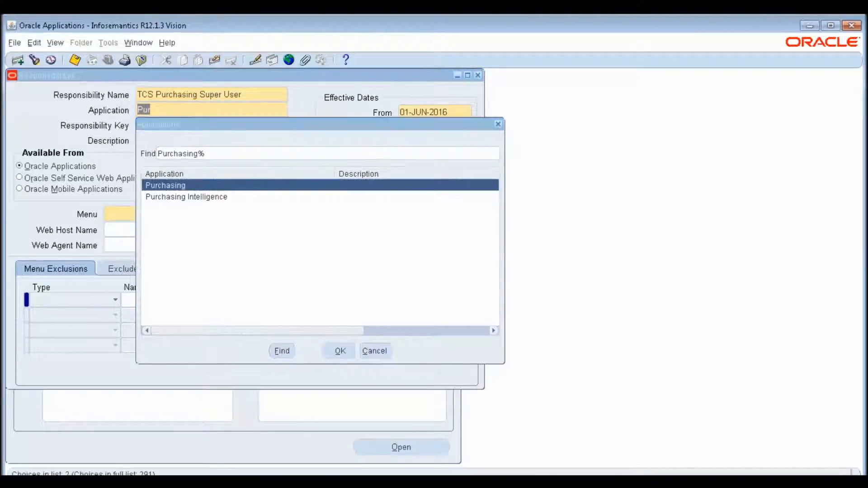
{"action": "key", "text": "Tab"}
{"action": "type", "text": "TCS F"}
{"action": "type", "text": "URCHASING SUPER USER"}
Set the responsibility's effective from date to 01-APR-2016 and its data group to Standard.
{"action": "left_click", "coordinate": [451, 111]}
{"action": "type", "text": "1-APR-2016"}
{"action": "key", "text": "Tab"}
{"action": "left_click", "coordinate": [380, 165]}
{"action": "type", "text": "s"}
{"action": "key", "text": "Tab"}
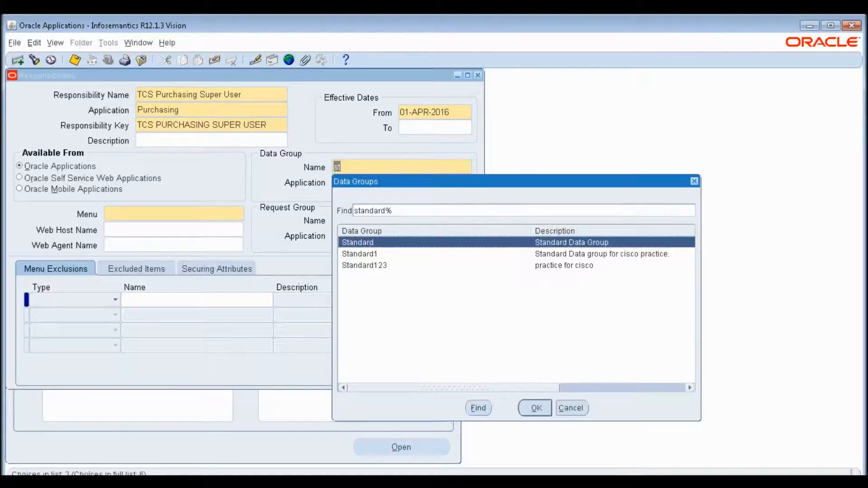
{"action": "key", "text": "Return"}
Find menus matching Pur%Sup% and assign Purchasing SuperUser GUI as the responsibility's menu.
{"action": "left_click", "coordinate": [209, 213]}
{"action": "type", "text": "Pur%Sup%"}
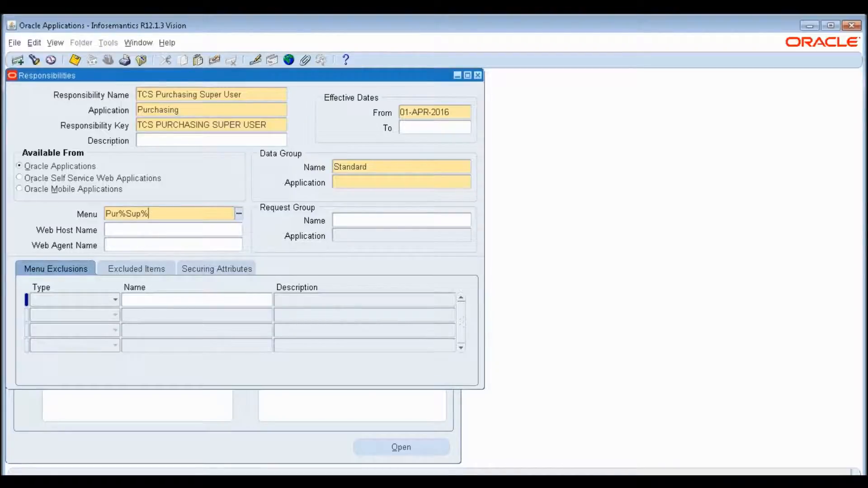
{"action": "key", "text": "Tab"}
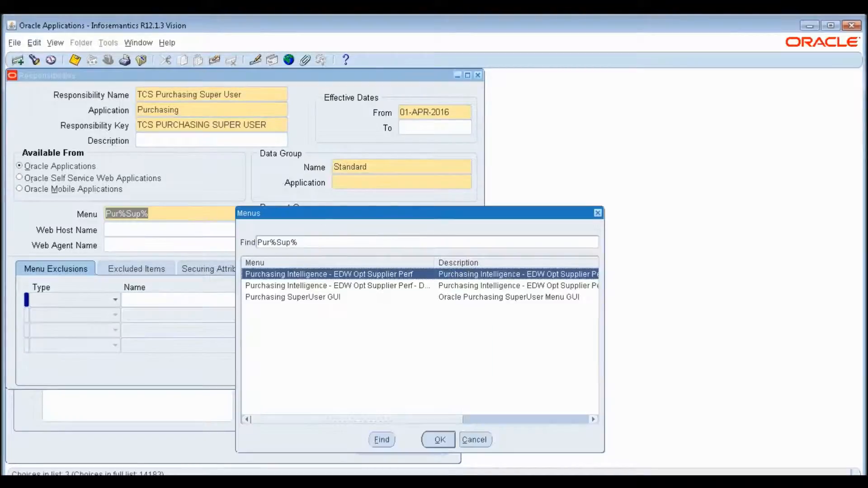
{"action": "key", "text": "Down"}
{"action": "key", "text": "Down"}
{"action": "key", "text": "Return"}
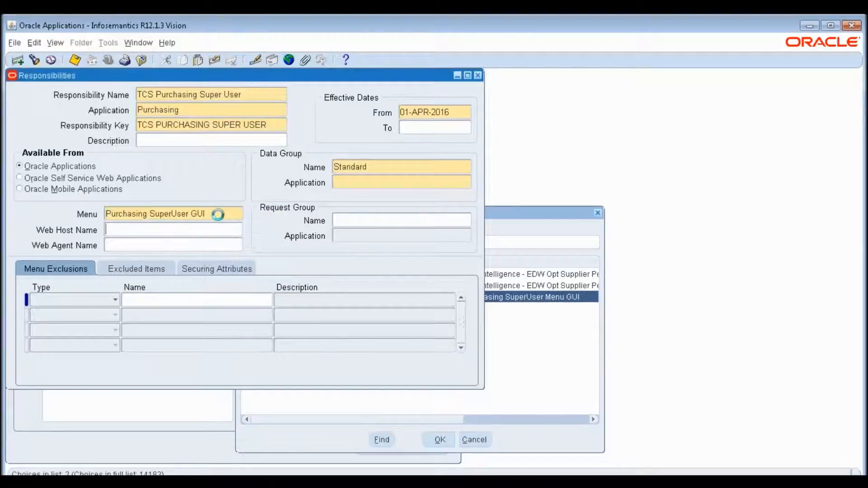
Search request groups for All%Pu% and assign All Reports of the Purchasing application as the responsibility's request group.
{"action": "left_click", "coordinate": [370, 218]}
{"action": "type", "text": "All%Pu%"}
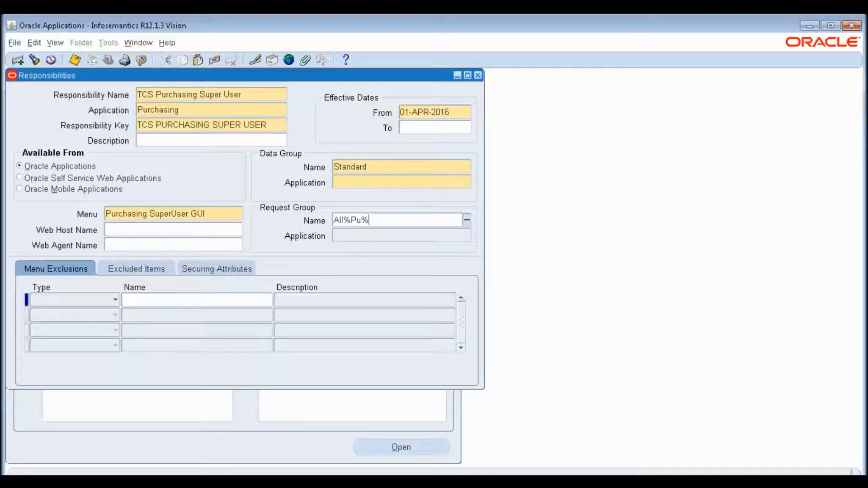
{"action": "key", "text": "Tab"}
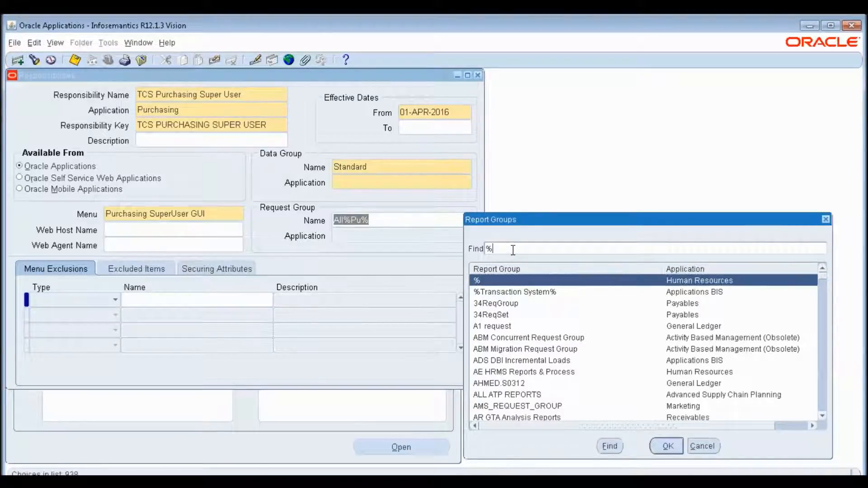
{"action": "type", "text": "u%"}
{"action": "key", "text": "Return"}
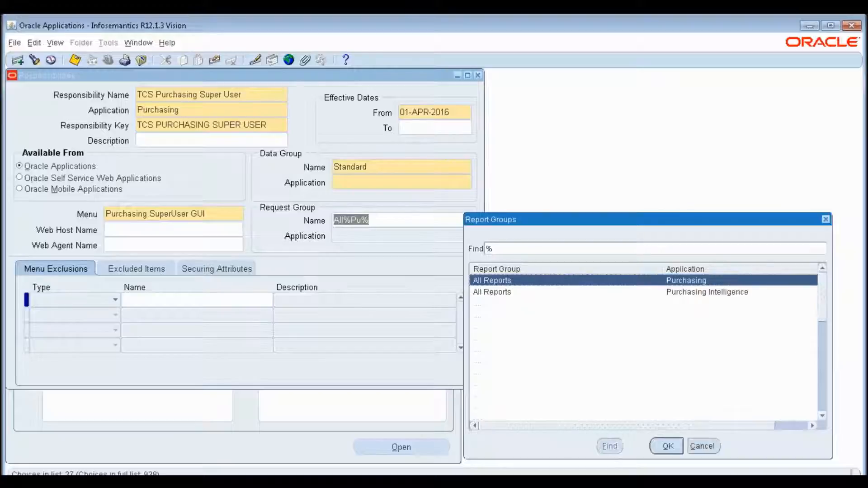
{"action": "left_click", "coordinate": [668, 446]}
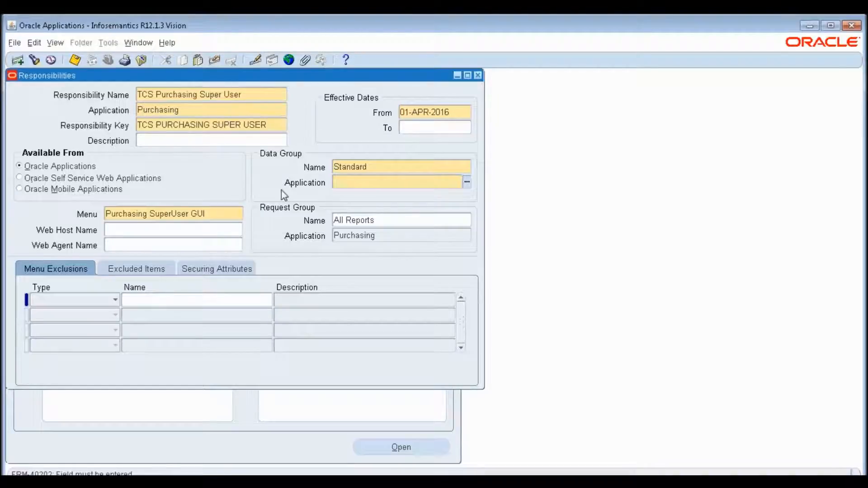
Set the data group's application to Purchasing and save the new responsibility.
{"action": "key", "text": "Tab"}
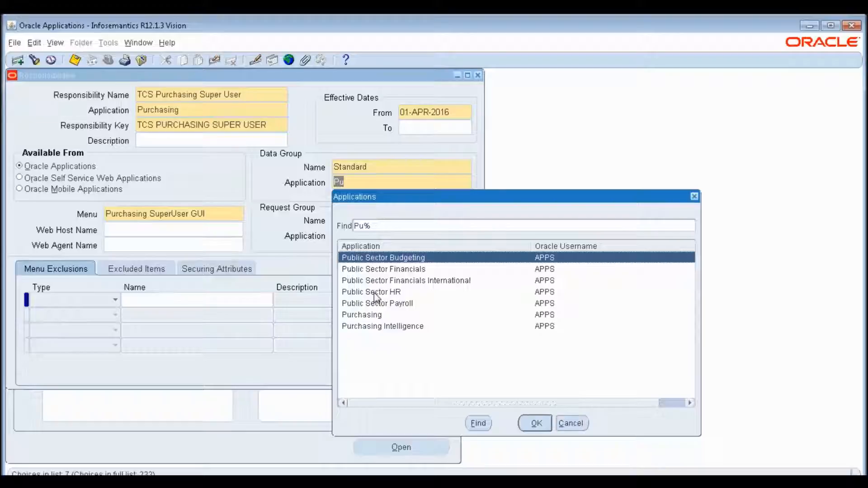
{"action": "double_click", "coordinate": [375, 315]}
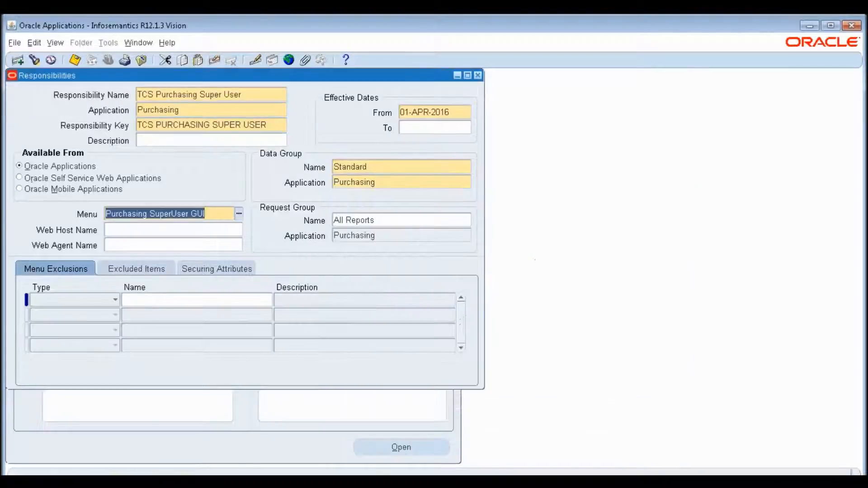
{"action": "key", "text": "ctrl+s"}
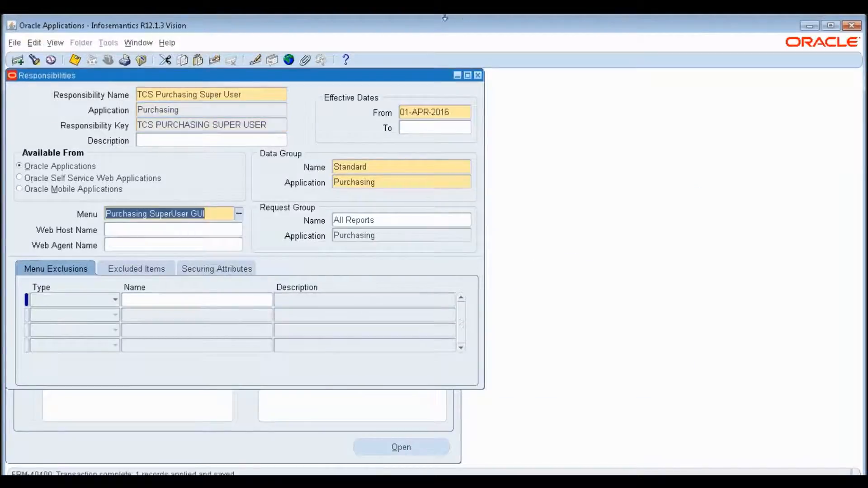
Copy the responsibility name, then find system profile values matching MO%Op% for responsibility TCS Purchasing Super User.
{"action": "left_click", "coordinate": [273, 97]}
{"action": "key", "text": "ctrl+c"}
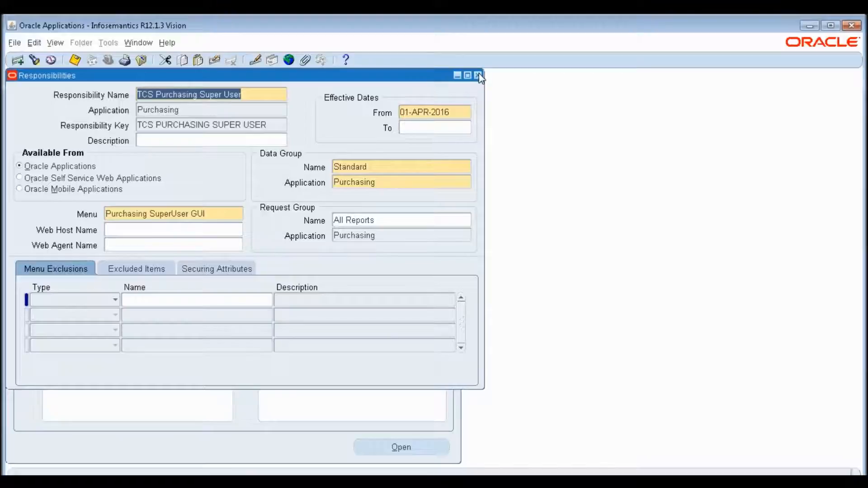
{"action": "left_click", "coordinate": [480, 75]}
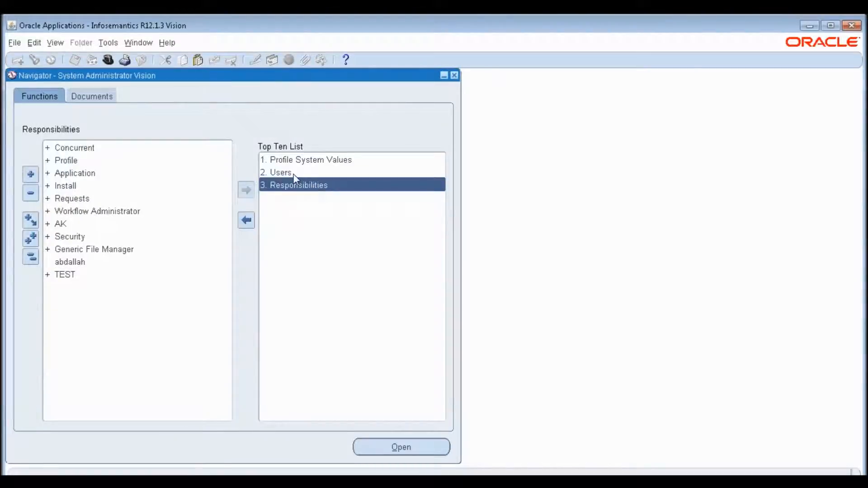
{"action": "double_click", "coordinate": [280, 161]}
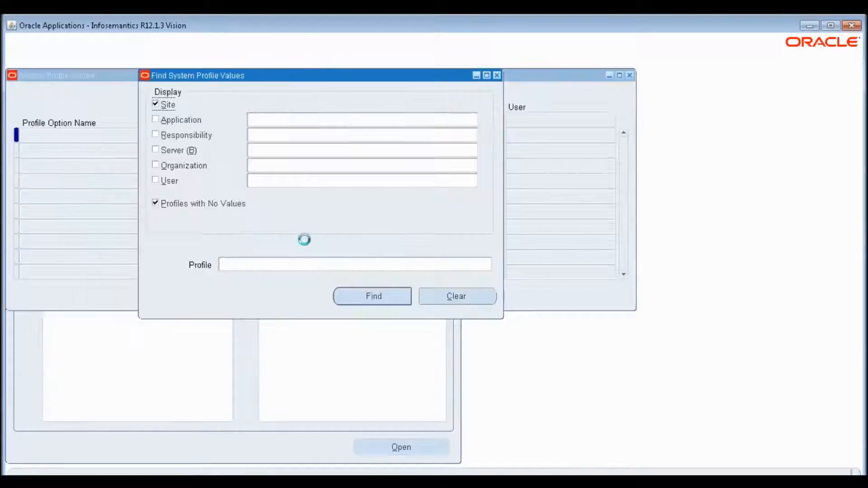
{"action": "left_click", "coordinate": [201, 137]}
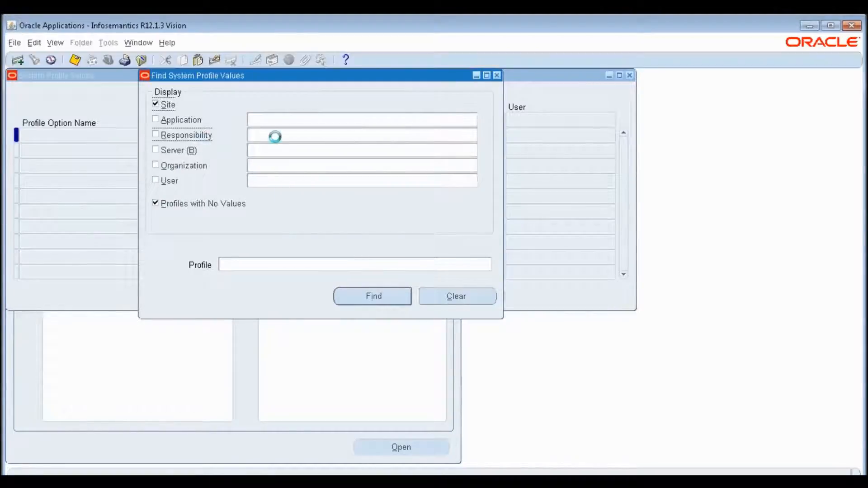
{"action": "left_click", "coordinate": [276, 135]}
{"action": "key", "text": "ctrl+v"}
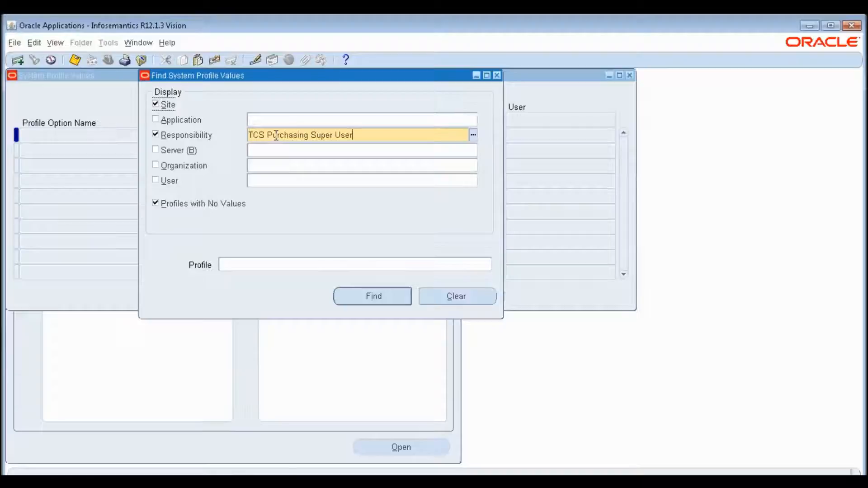
{"action": "left_click", "coordinate": [263, 263]}
{"action": "type", "text": "MO%Op%"}
{"action": "key", "text": "Return"}
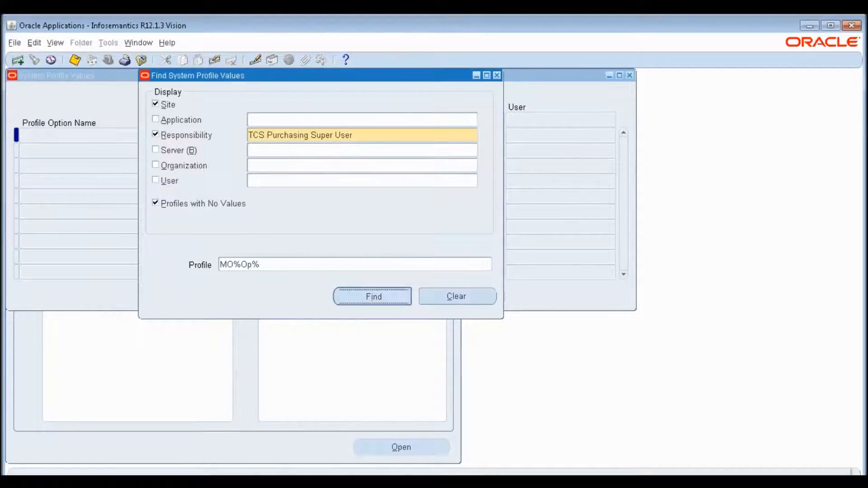
Set MO: Operating Unit to TCS US OU at the responsibility level and save.
{"action": "left_click", "coordinate": [442, 148]}
{"action": "type", "text": "TCS%US%"}
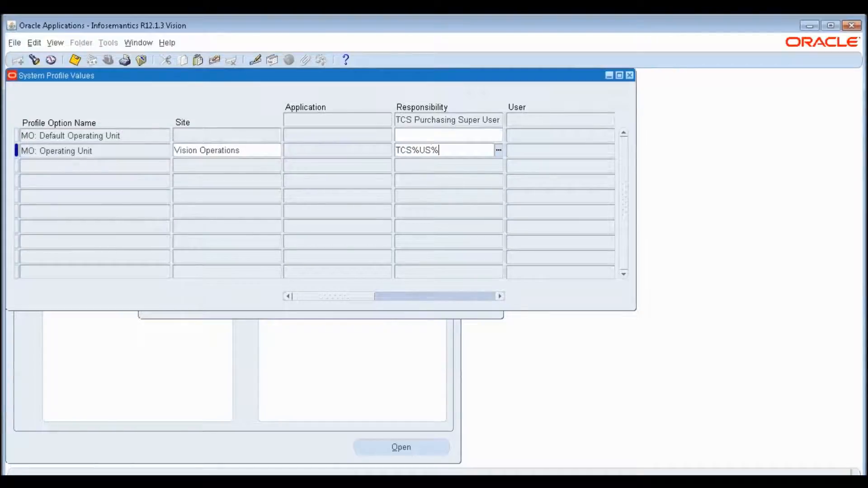
{"action": "key", "text": "Tab"}
{"action": "left_click", "coordinate": [33, 59]}
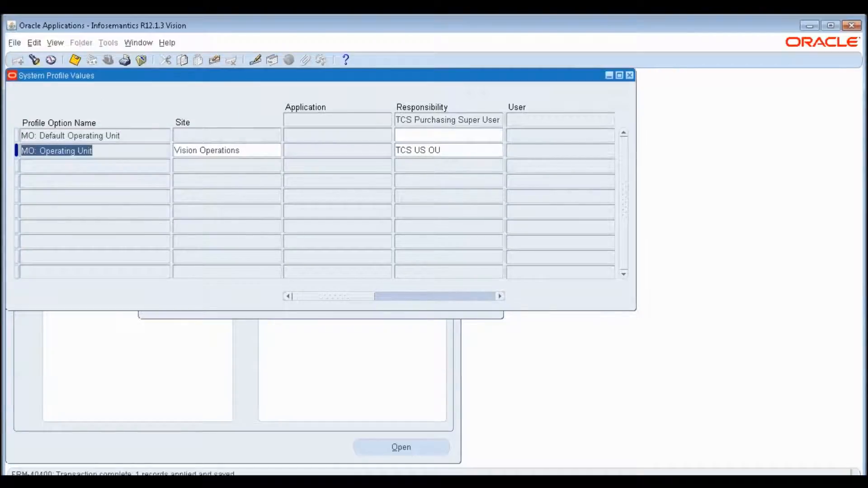
Find the MO%Sec% profile and set MO: Security Profile at the responsibility level using the search value TCS%, then save.
{"action": "left_click", "coordinate": [33, 60]}
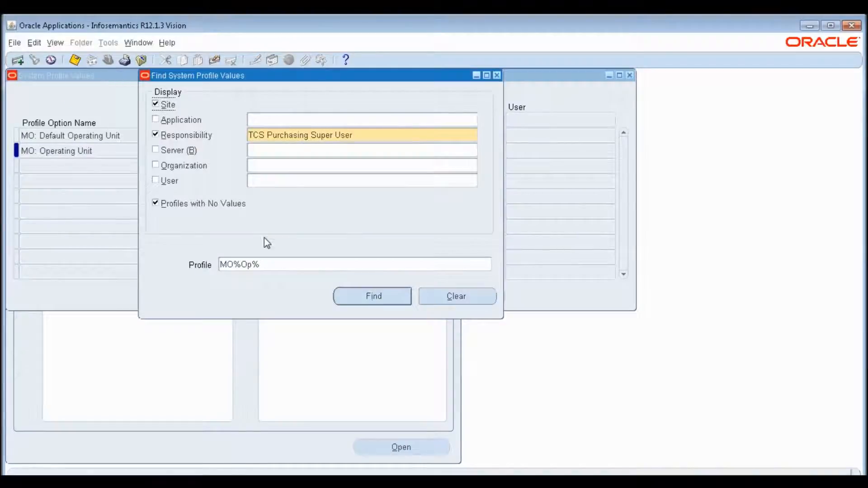
{"action": "triple_click", "coordinate": [253, 265]}
{"action": "type", "text": "MO%Sec%"}
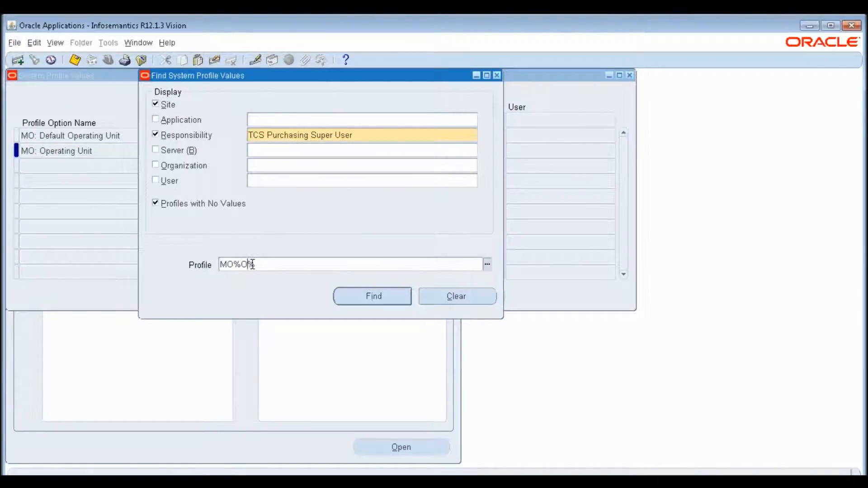
{"action": "key", "text": "Tab"}
{"action": "key", "text": "Return"}
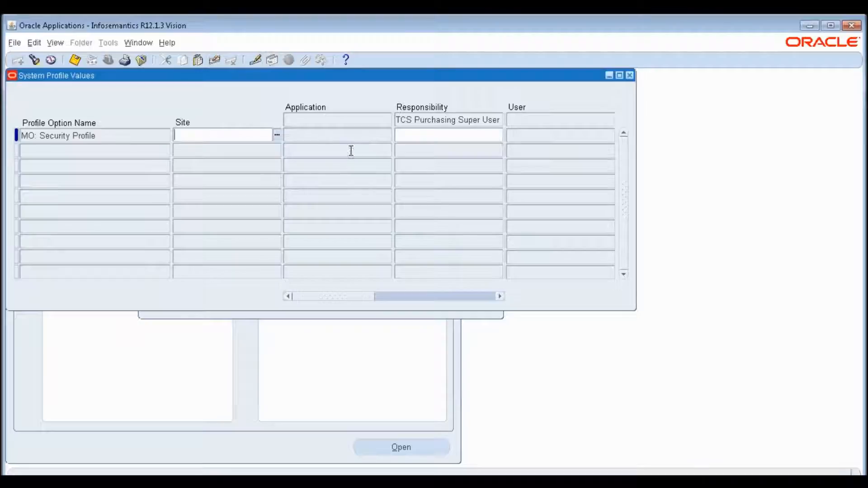
{"action": "left_click", "coordinate": [411, 138]}
{"action": "type", "text": "TCS%"}
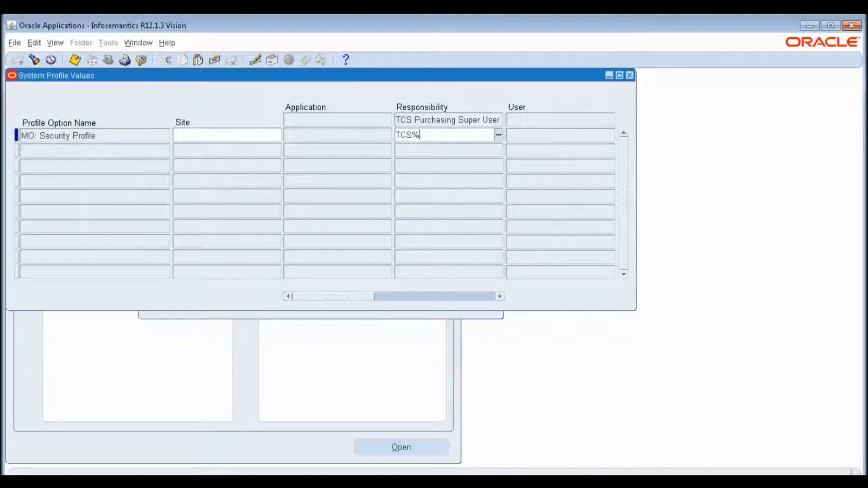
{"action": "key", "text": "Tab"}
{"action": "key", "text": "ctrl+s"}
Find profile options matching HR%Bus% and check the site value of HR:Business Group.
{"action": "left_click", "coordinate": [35, 59]}
{"action": "double_click", "coordinate": [275, 265]}
{"action": "type", "text": "HR%Bus%"}
{"action": "key", "text": "Tab"}
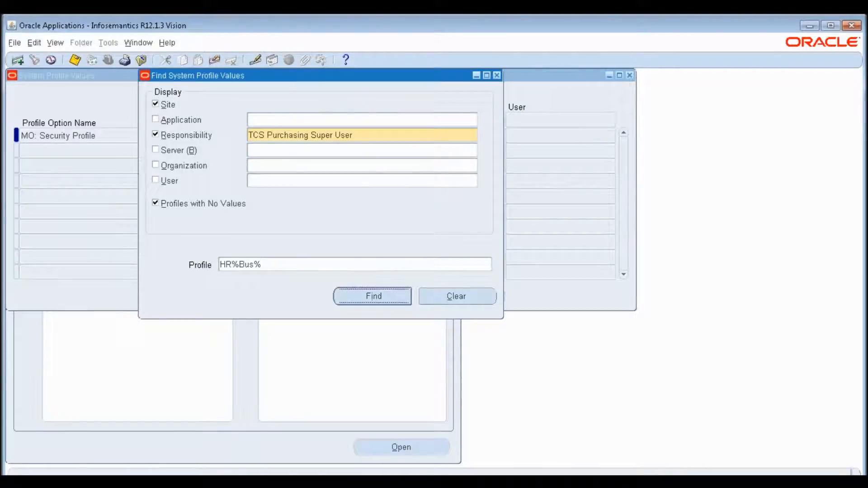
{"action": "key", "text": "Return"}
{"action": "left_click", "coordinate": [218, 183]}
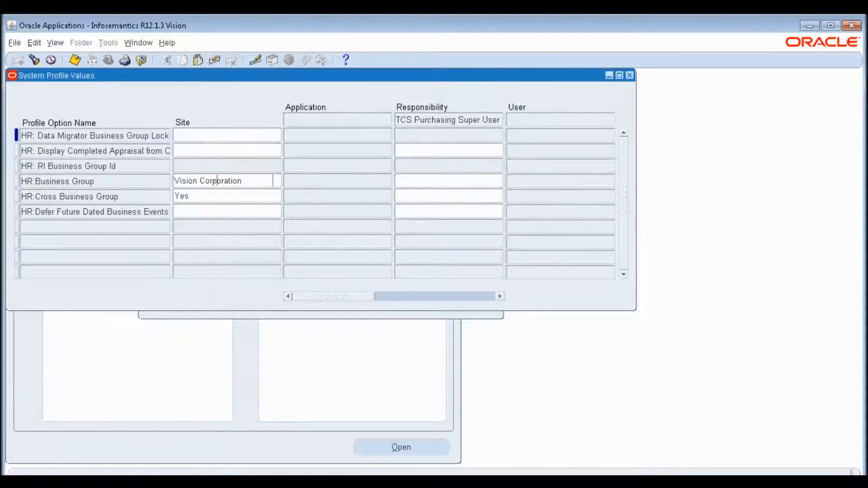
Find profile options matching GL%Led% and check the site-level ledger values.
{"action": "left_click", "coordinate": [35, 60]}
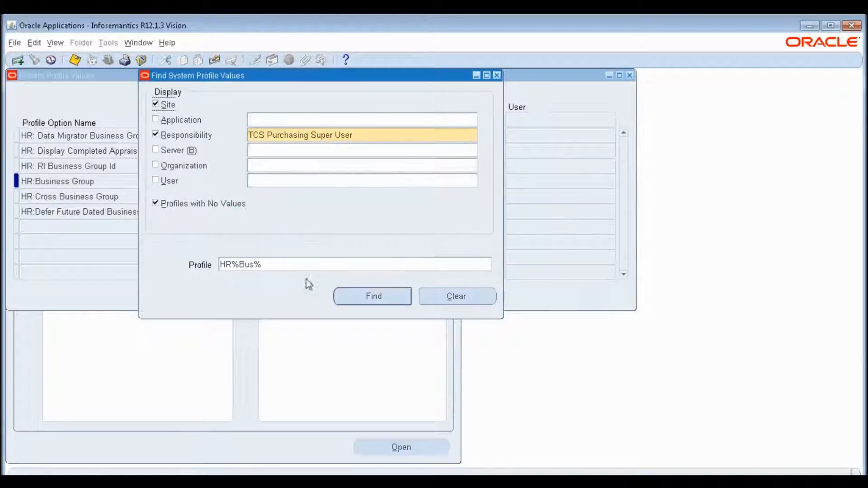
{"action": "key", "text": "shift+Home"}
{"action": "type", "text": "GL%Led%"}
{"action": "key", "text": "Return"}
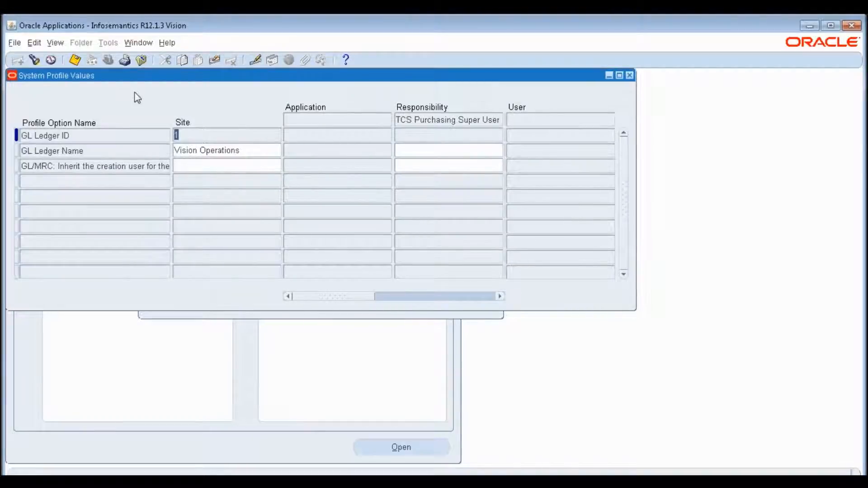
Find the MO: Default Operating Unit profile, set it to TCS US OU at the responsibility level, and save.
{"action": "left_click", "coordinate": [34, 62]}
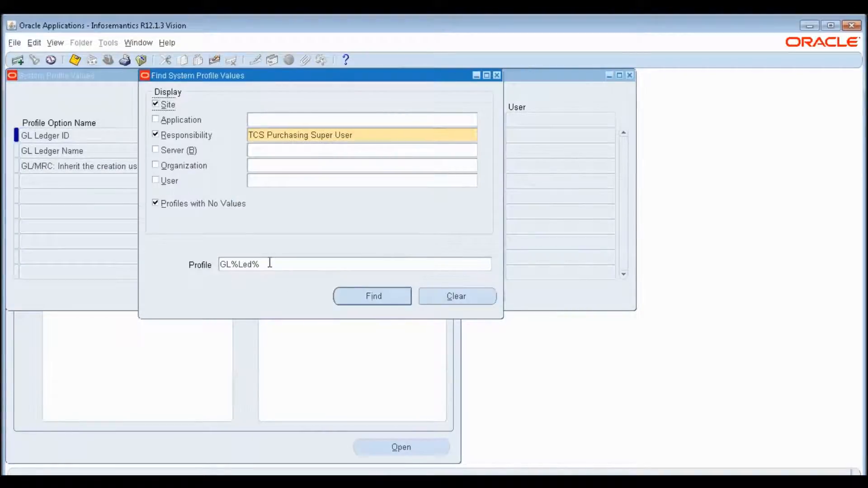
{"action": "left_click", "coordinate": [272, 264]}
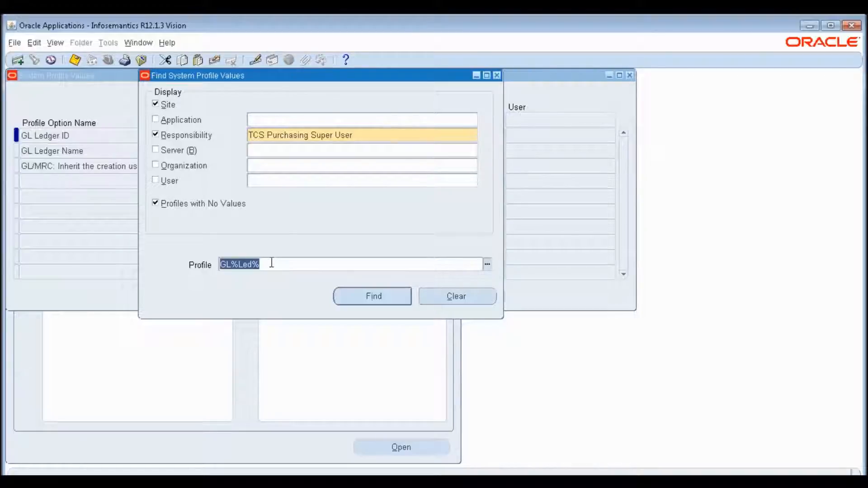
{"action": "type", "text": "G"}
{"action": "key", "text": "BackSpace"}
{"action": "type", "text": "MO%Dw"}
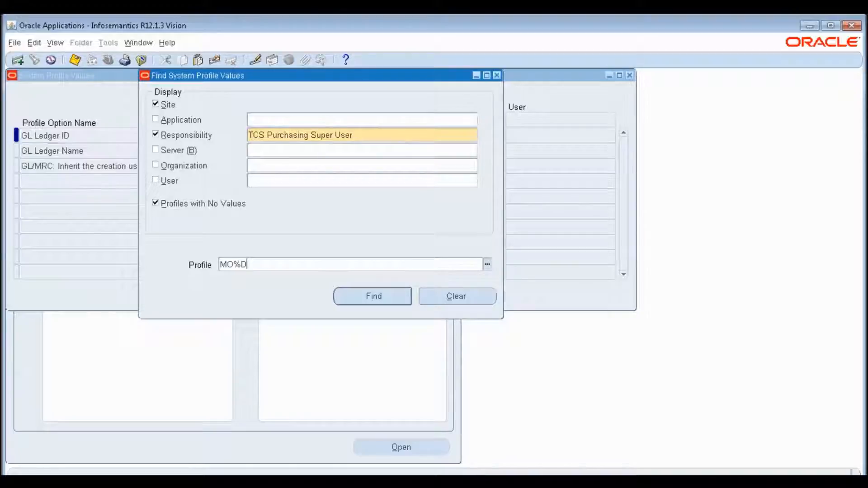
{"action": "key", "text": "Return"}
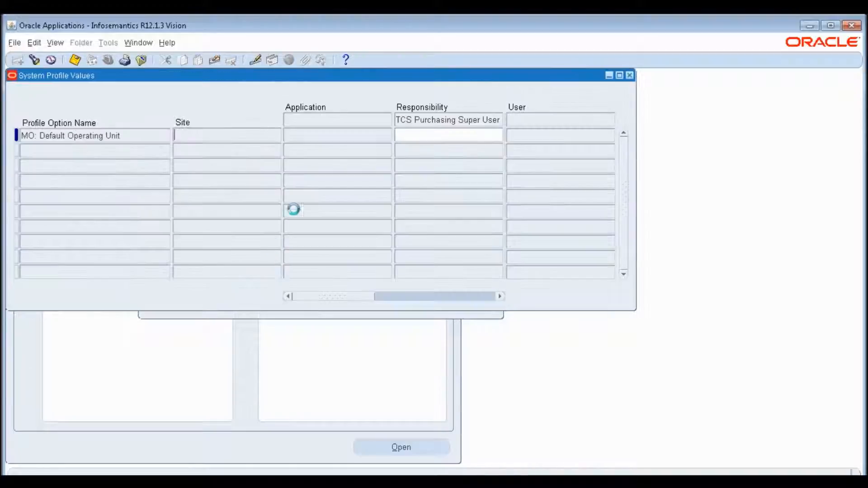
{"action": "left_click", "coordinate": [436, 140]}
{"action": "type", "text": "TCS US"}
{"action": "key", "text": "Tab"}
{"action": "key", "text": "ctrl+s"}
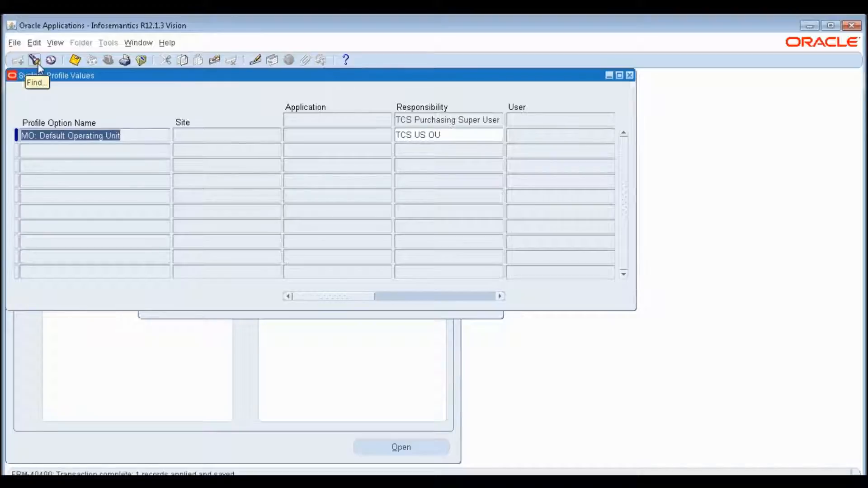
{"action": "left_click", "coordinate": [79, 58]}
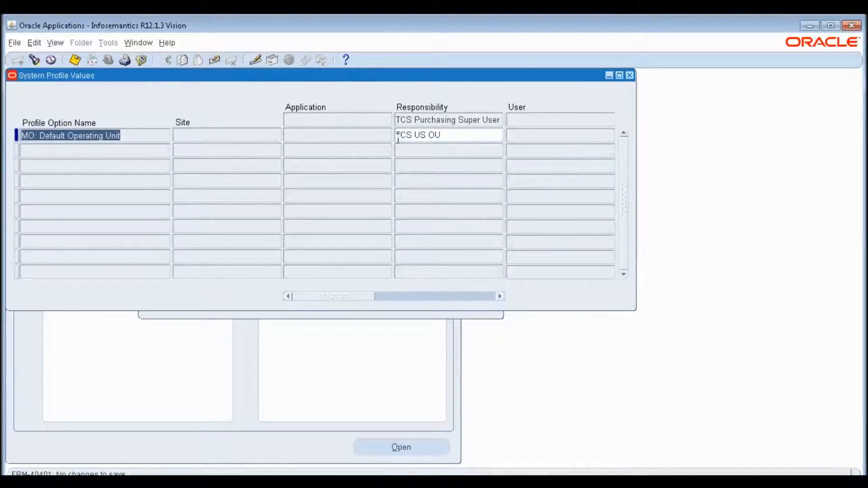
Close the system profile values, open the Users form, and search for the user account by partial user name.
{"action": "left_click", "coordinate": [629, 75]}
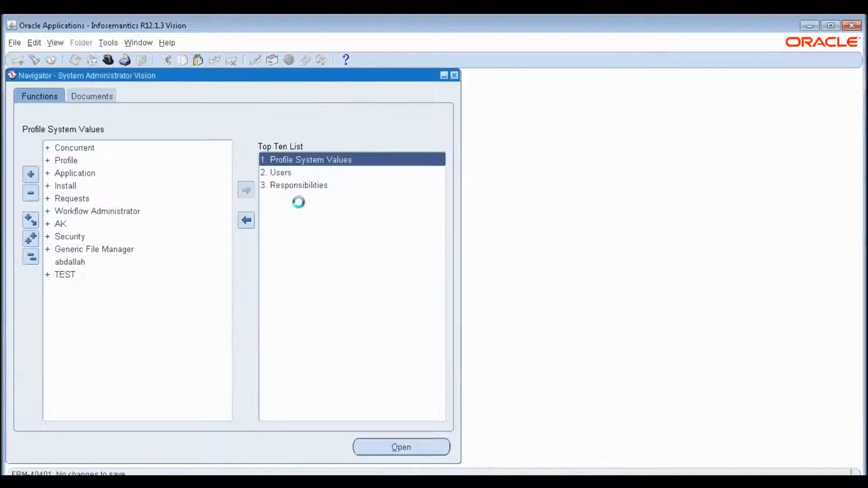
{"action": "left_click", "coordinate": [285, 174]}
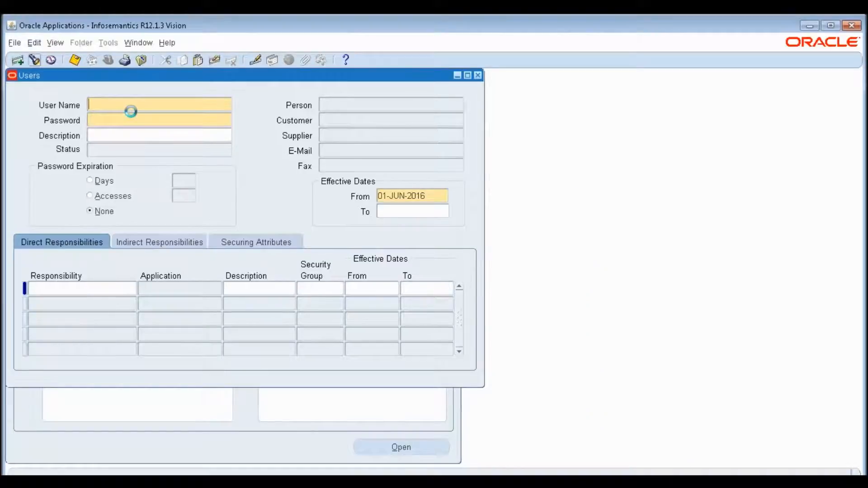
{"action": "key", "text": "ctrl+f"}
{"action": "type", "text": "vijay.s"}
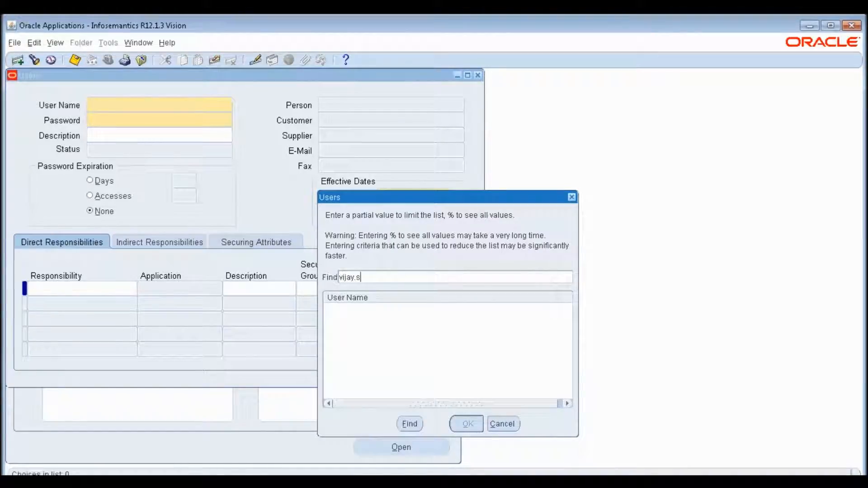
{"action": "key", "text": "Return"}
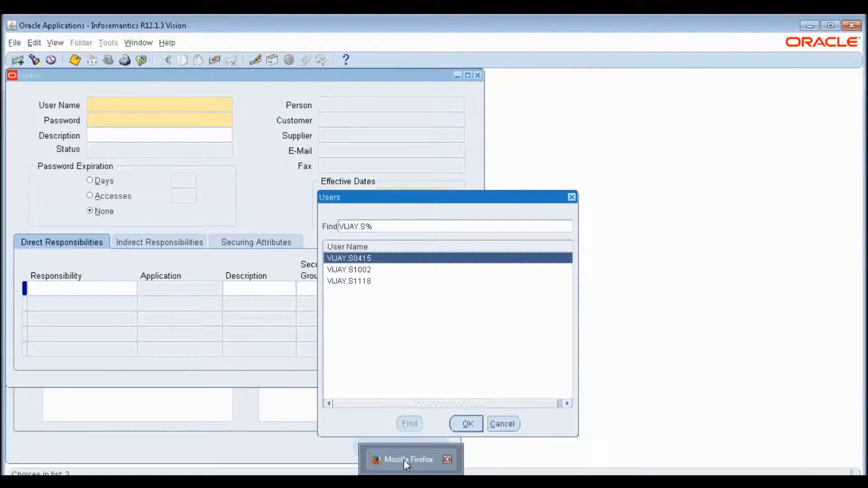
Switch to Firefox to view the Oracle Applications Home Page, and return to the user search results in Oracle Applications.
{"action": "left_click", "coordinate": [404, 460]}
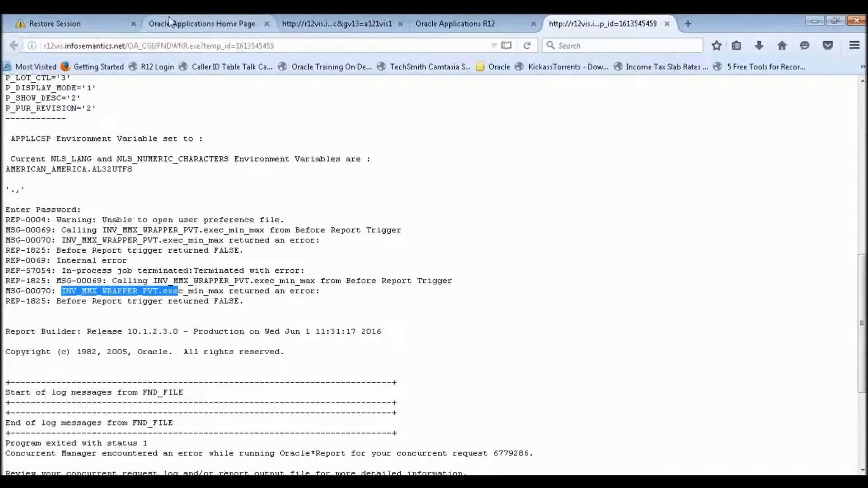
{"action": "left_click", "coordinate": [202, 24]}
{"action": "key", "text": "alt+Tab"}
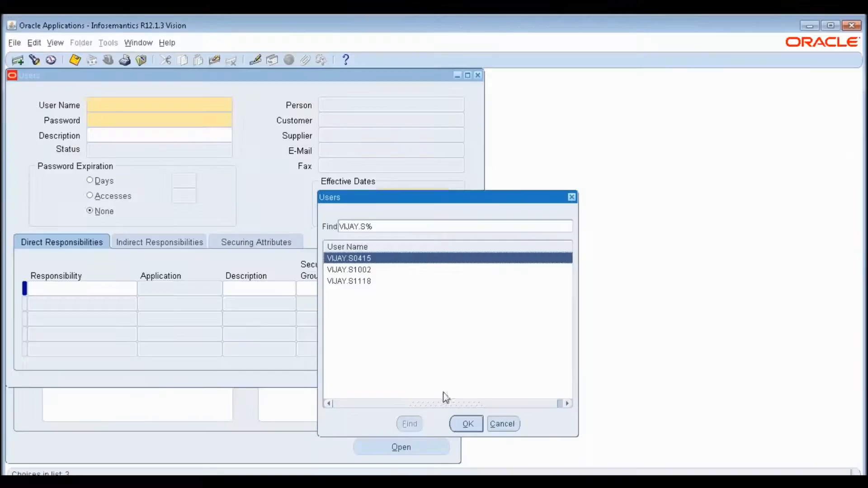
Retrieve the first matching user account, add the TCS Purchasing Super User responsibility to it, save, and close the Users form.
{"action": "left_click", "coordinate": [467, 428]}
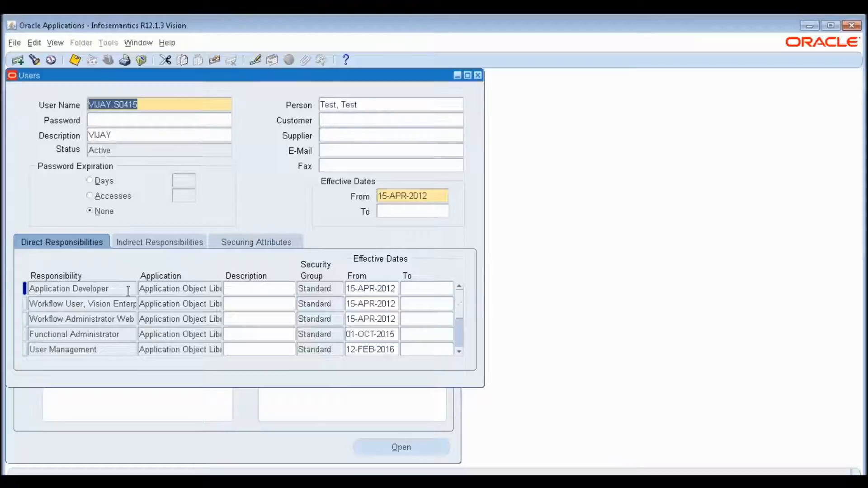
{"action": "left_click", "coordinate": [118, 303]}
{"action": "left_click", "coordinate": [18, 59]}
{"action": "type", "text": "TCS%Pur%"}
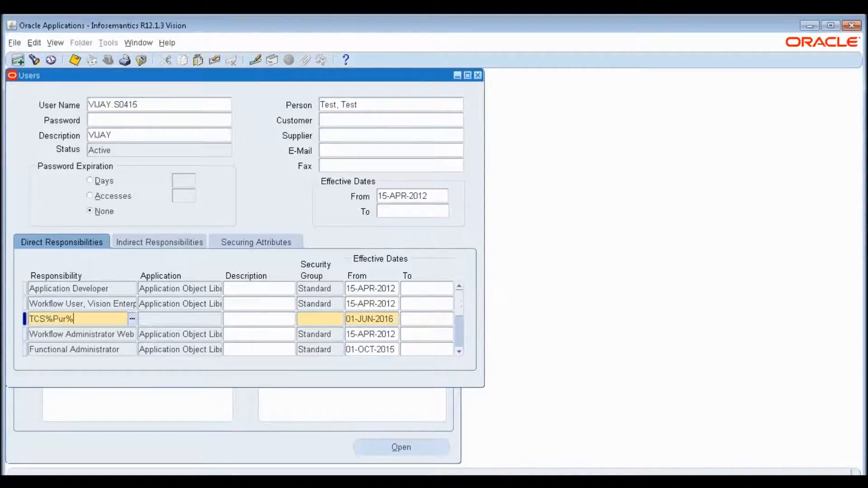
{"action": "key", "text": "Tab"}
{"action": "key", "text": "ctrl+s"}
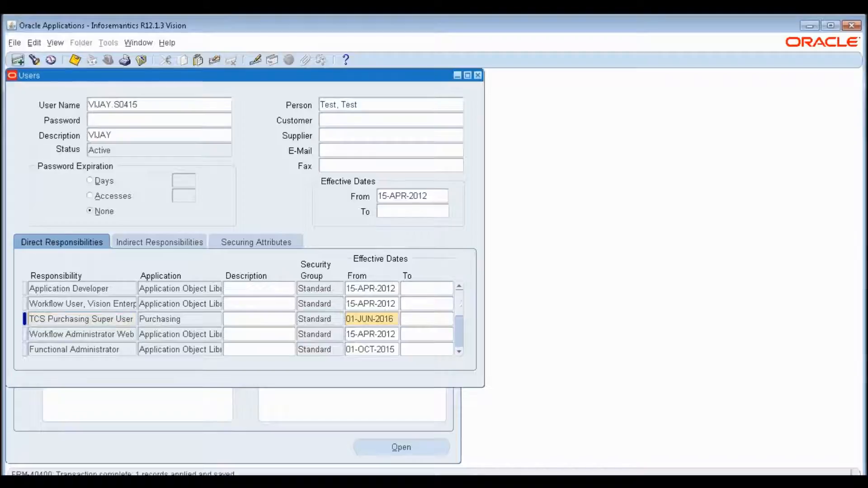
{"action": "key", "text": "F4"}
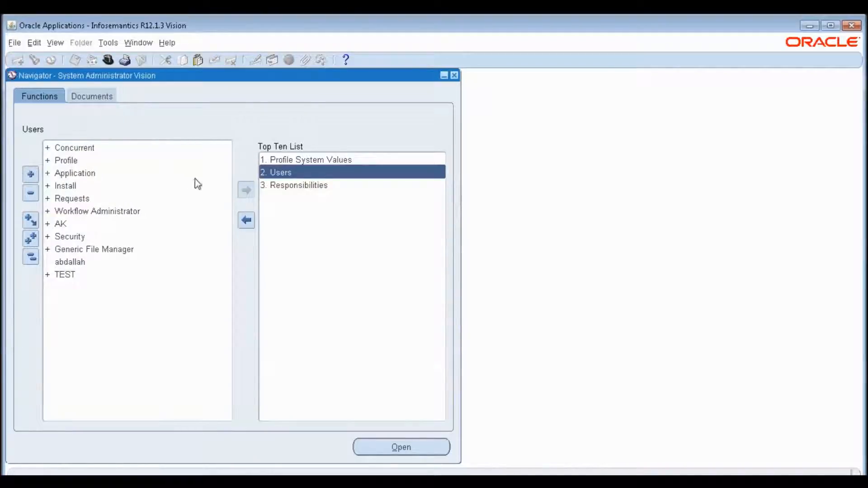
Switch the active responsibility to TCS Purchasing Super User, searching the responsibilities with tcS %.
{"action": "left_click", "coordinate": [108, 60]}
{"action": "type", "text": "tcS %"}
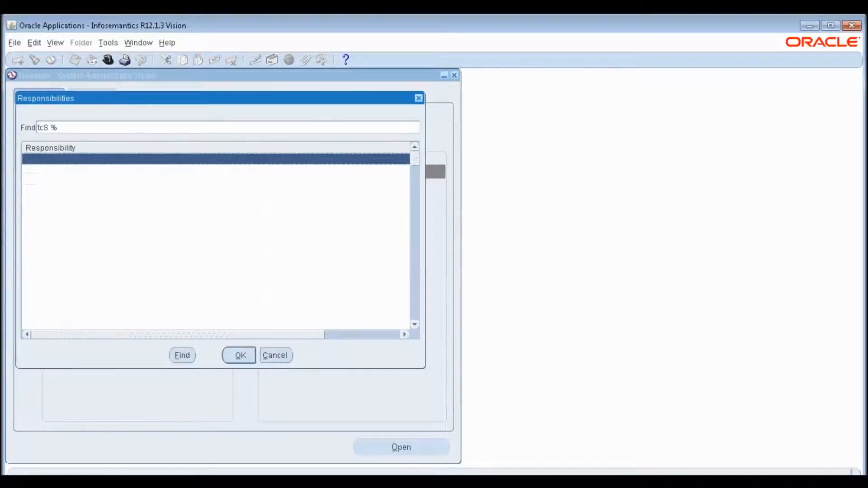
{"action": "double_click", "coordinate": [101, 184]}
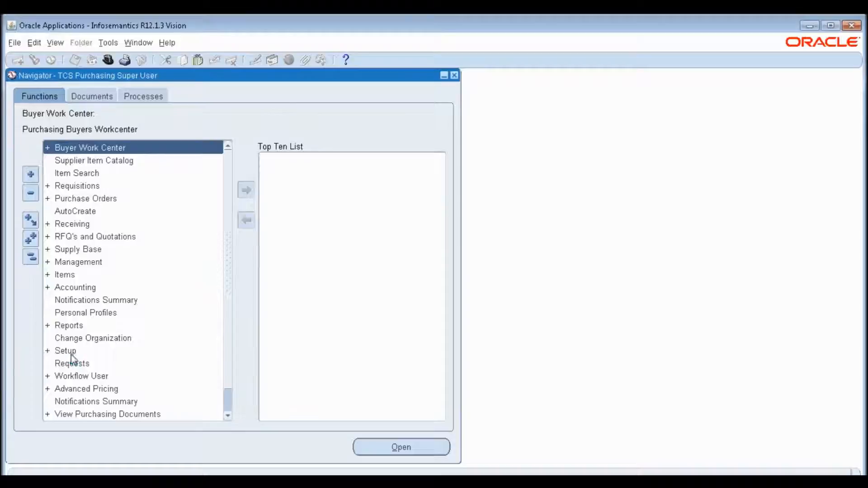
Open Financial Options from the Organizations setup and create a new record for the operating unit TCS US OU.
{"action": "left_click", "coordinate": [77, 351]}
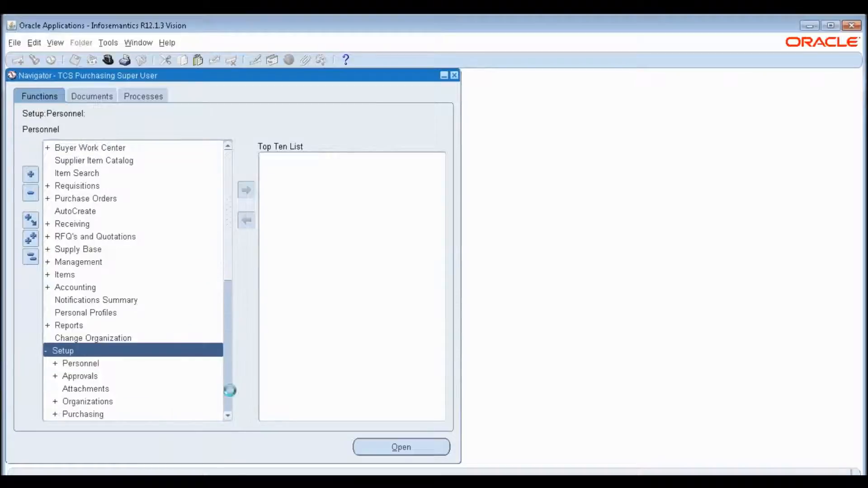
{"action": "left_click", "coordinate": [148, 401]}
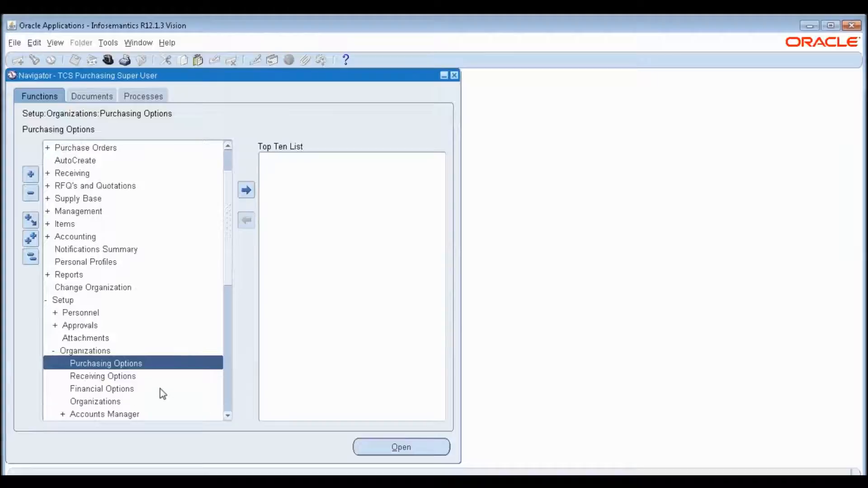
{"action": "left_click", "coordinate": [159, 389]}
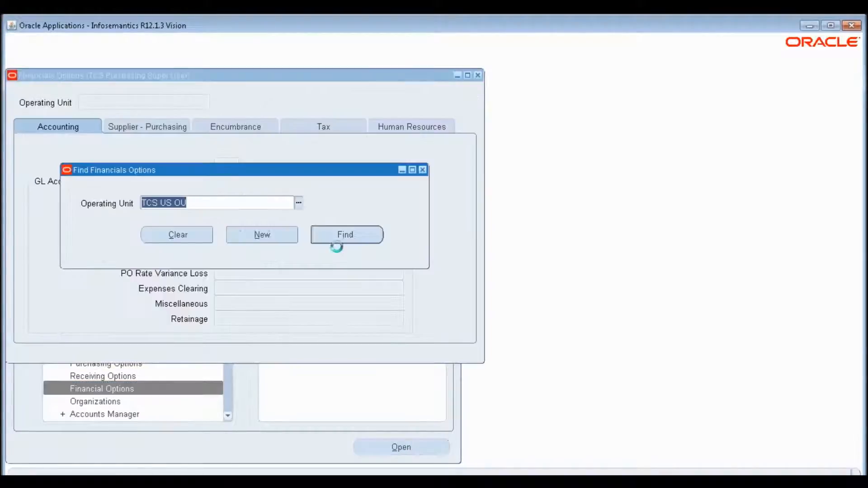
{"action": "left_click", "coordinate": [288, 238]}
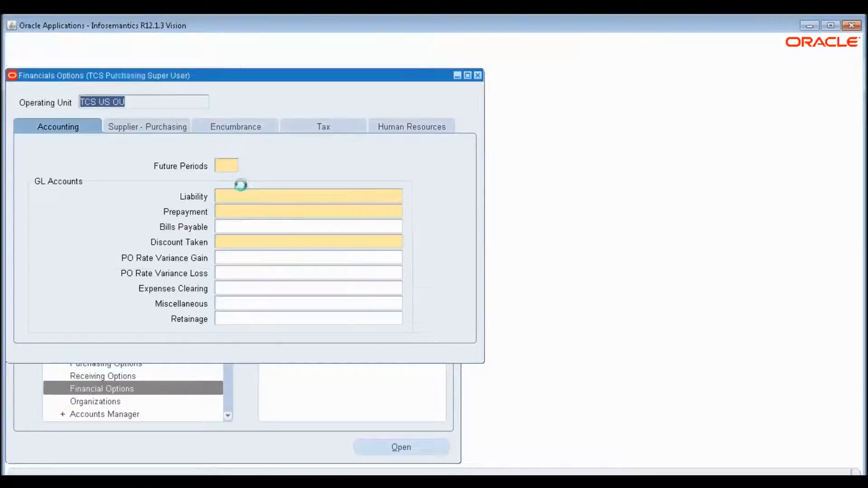
Set Future Periods to 1 and fill the Liability account from the Miscellaneous account alias.
{"action": "left_click", "coordinate": [228, 165]}
{"action": "type", "text": "1"}
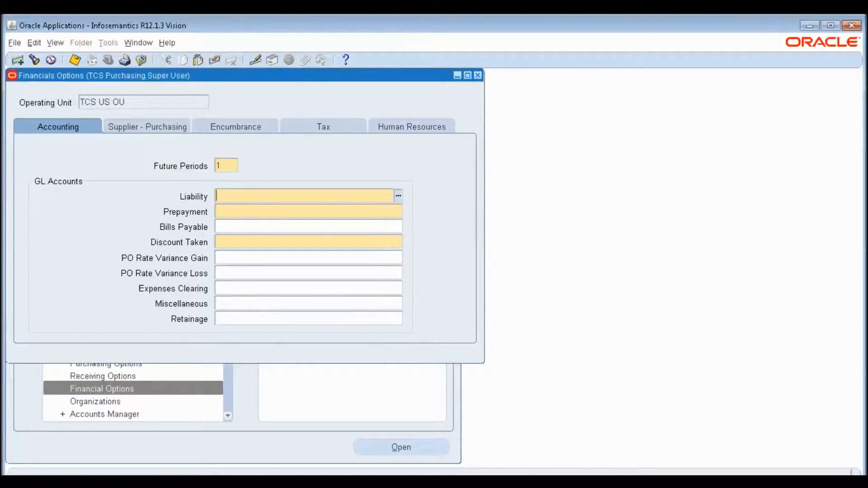
{"action": "type", "text": "misc"}
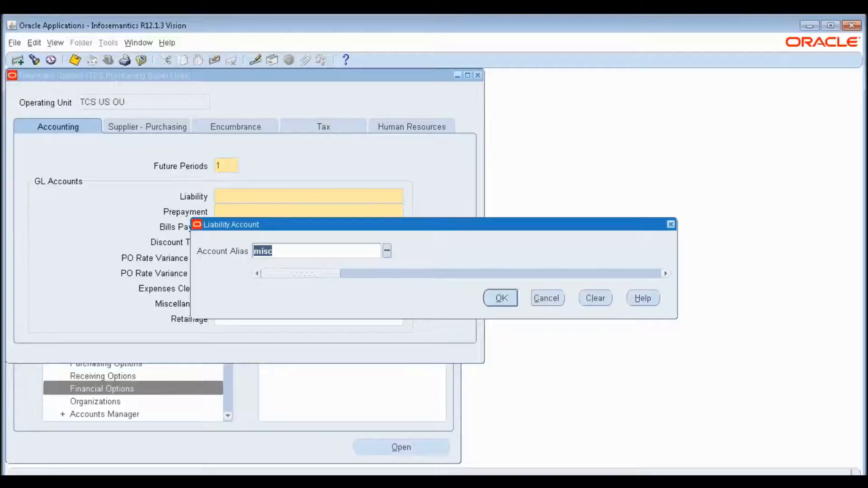
{"action": "key", "text": "Tab"}
{"action": "key", "text": "Return"}
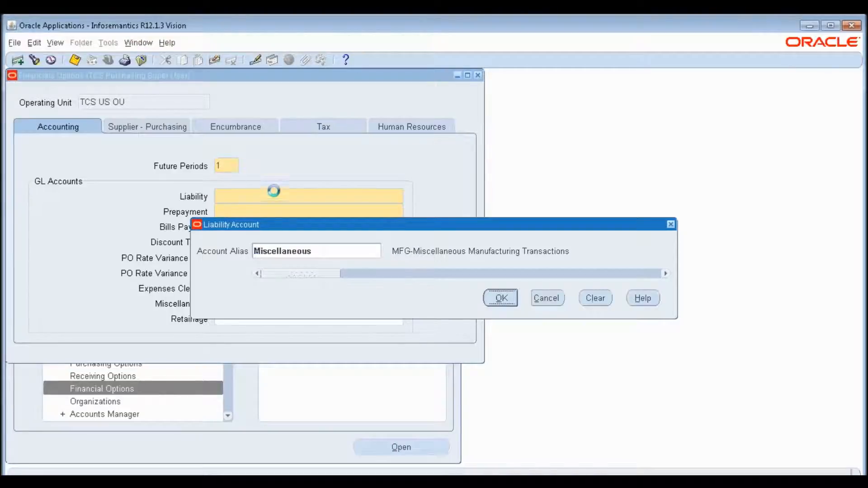
{"action": "key", "text": "Return"}
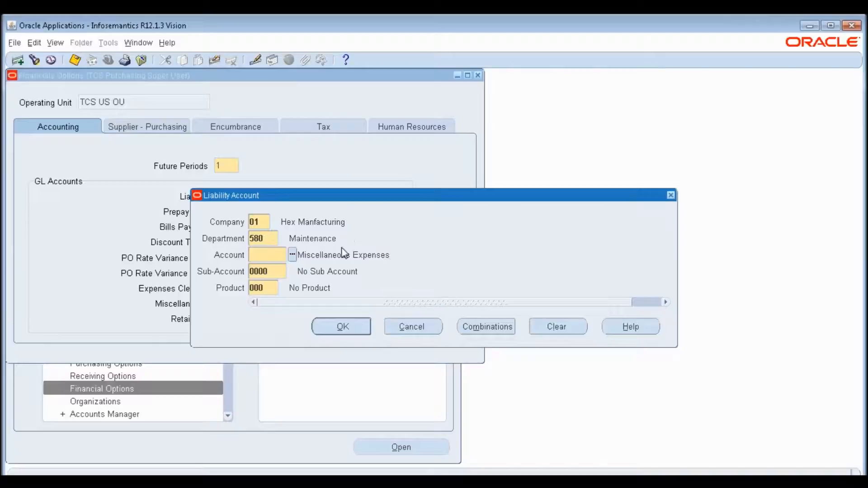
Choose the Liability account's Account segment 2930 by searching for %EXp%, and accept the account combination.
{"action": "left_click", "coordinate": [292, 254]}
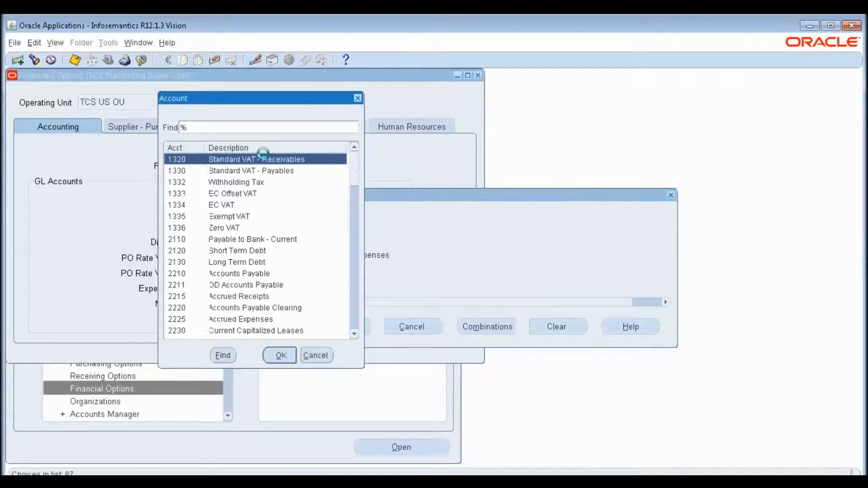
{"action": "type", "text": "EX"}
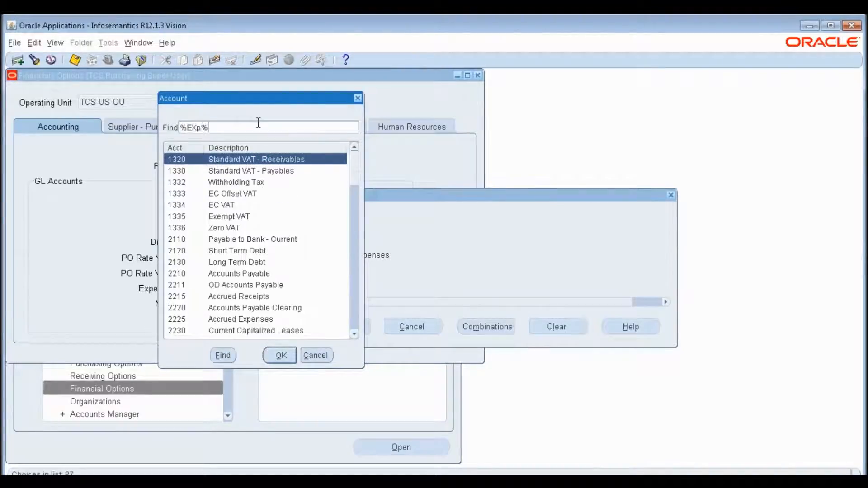
{"action": "type", "text": "p%"}
{"action": "key", "text": "Return"}
{"action": "double_click", "coordinate": [235, 190]}
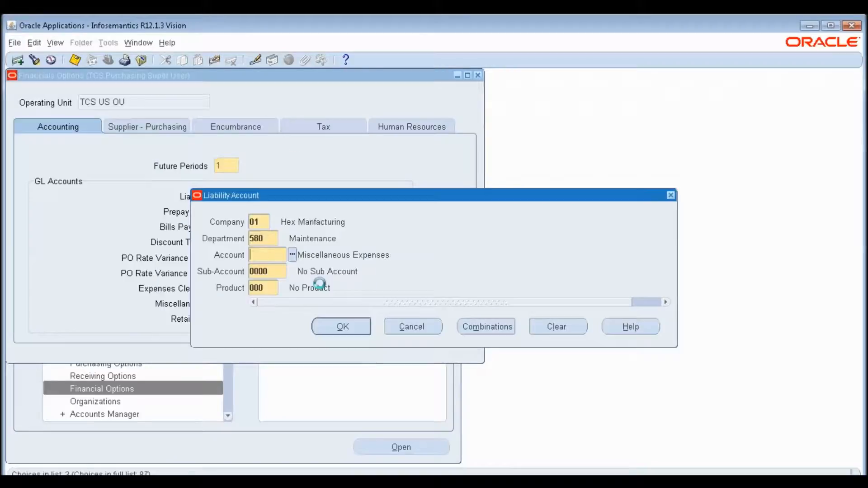
{"action": "left_click", "coordinate": [340, 325]}
{"action": "left_click", "coordinate": [305, 198]}
{"action": "key", "text": "ctrl+a"}
{"action": "key", "text": "ctrl+c"}
{"action": "left_click", "coordinate": [308, 210]}
{"action": "key", "text": "ctrl+v"}
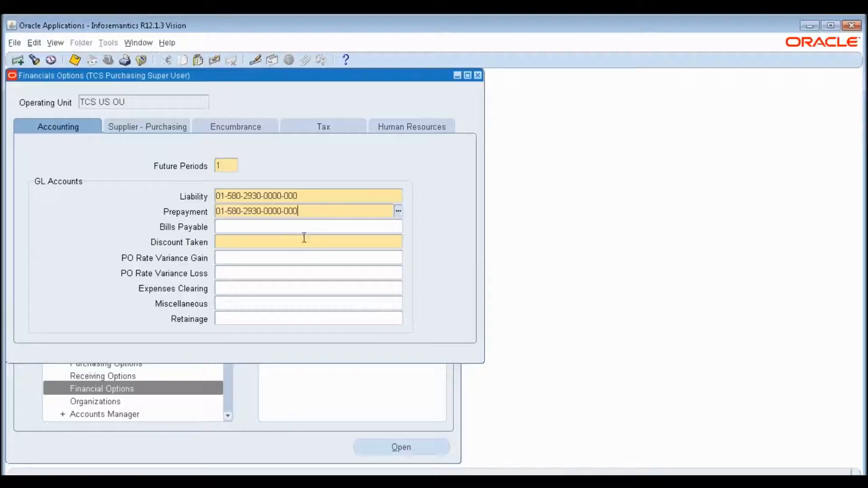
{"action": "key", "text": "ctrl+v"}
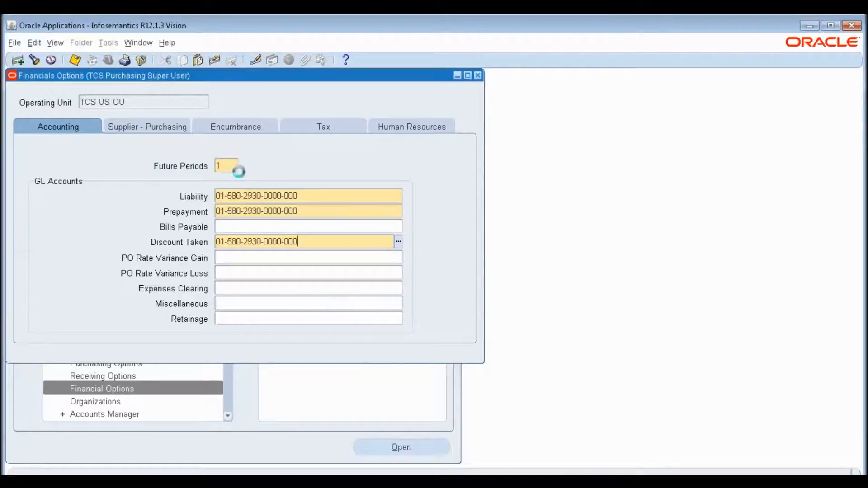
Set the Inventory Organization in the Supplier - Purchasing options to TMO - TCS Master IO and save.
{"action": "left_click", "coordinate": [166, 130]}
{"action": "key", "text": "Return"}
{"action": "left_click", "coordinate": [166, 130]}
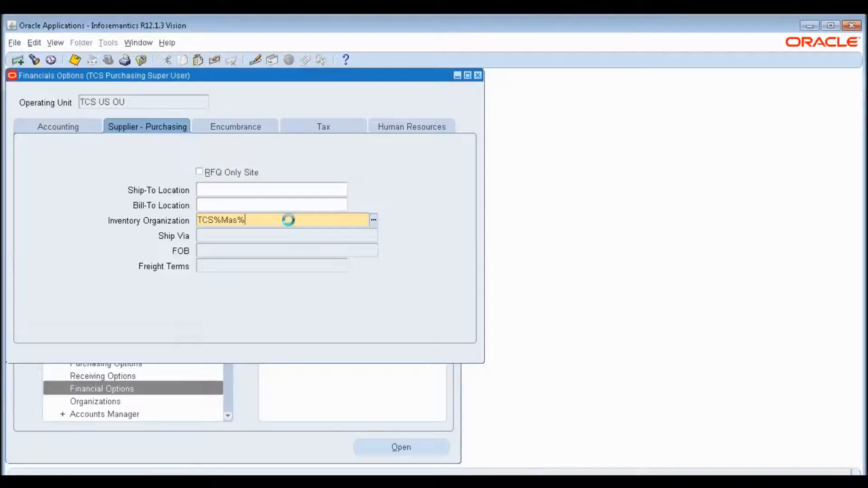
{"action": "left_click", "coordinate": [285, 262]}
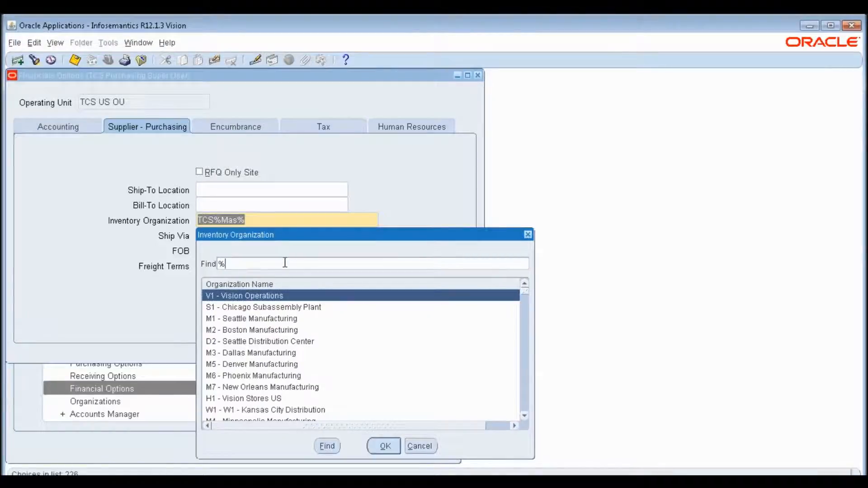
{"action": "key", "text": "Return"}
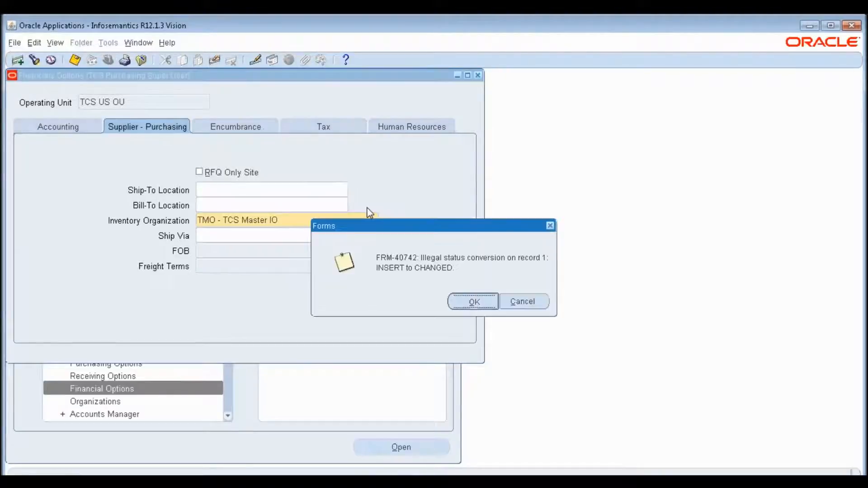
{"action": "left_click", "coordinate": [473, 301]}
{"action": "key", "text": "ctrl+s"}
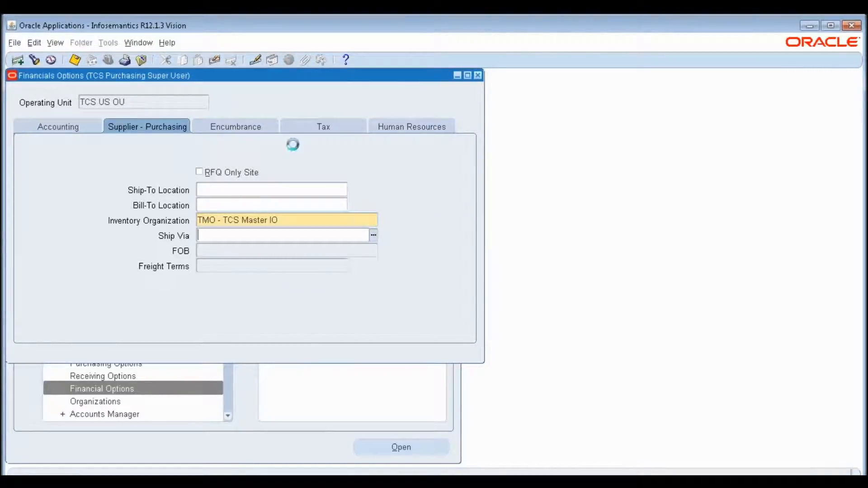
Go through the remaining financials options up to Human Resources, save and close them, and open Purchasing Options.
{"action": "left_click", "coordinate": [244, 126]}
{"action": "left_click", "coordinate": [308, 126]}
{"action": "left_click", "coordinate": [403, 128]}
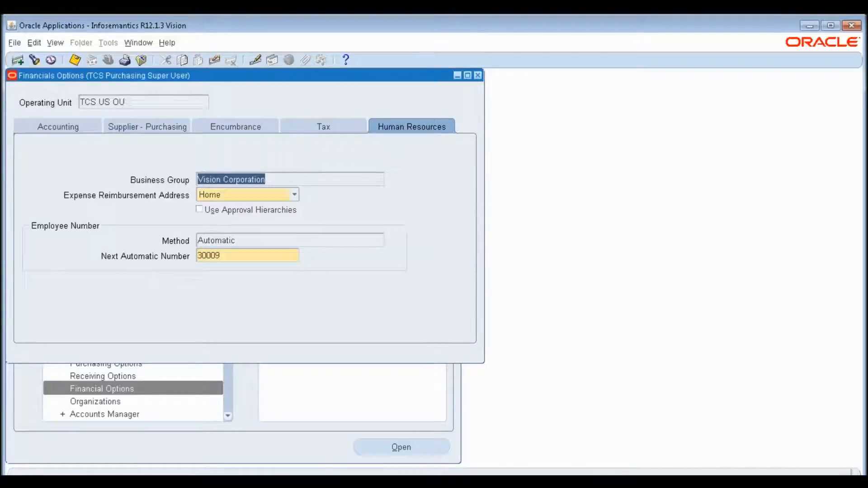
{"action": "key", "text": "ctrl+s"}
{"action": "left_click", "coordinate": [478, 76]}
{"action": "left_click", "coordinate": [103, 363]}
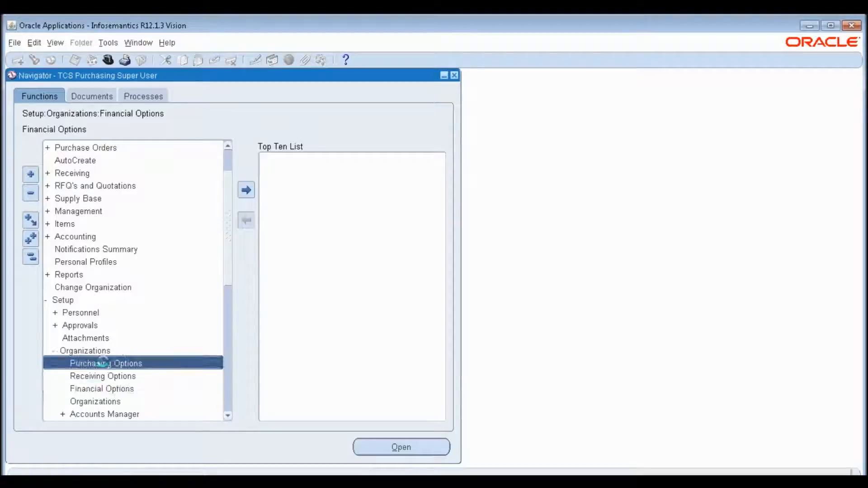
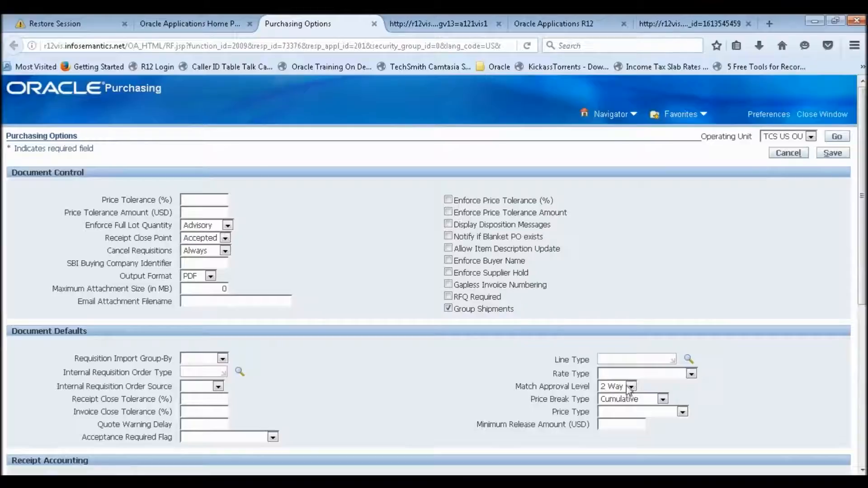
Set the document default Line Type to Goods and the Rate Type to Corporate.
{"action": "type", "text": "ds"}
{"action": "key", "text": "Tab"}
{"action": "left_click", "coordinate": [608, 376]}
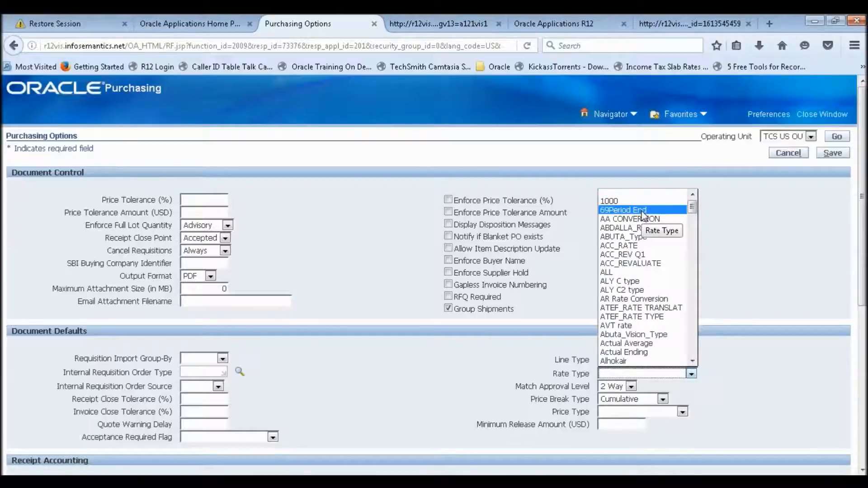
{"action": "type", "text": "co"}
{"action": "key", "text": "Return"}
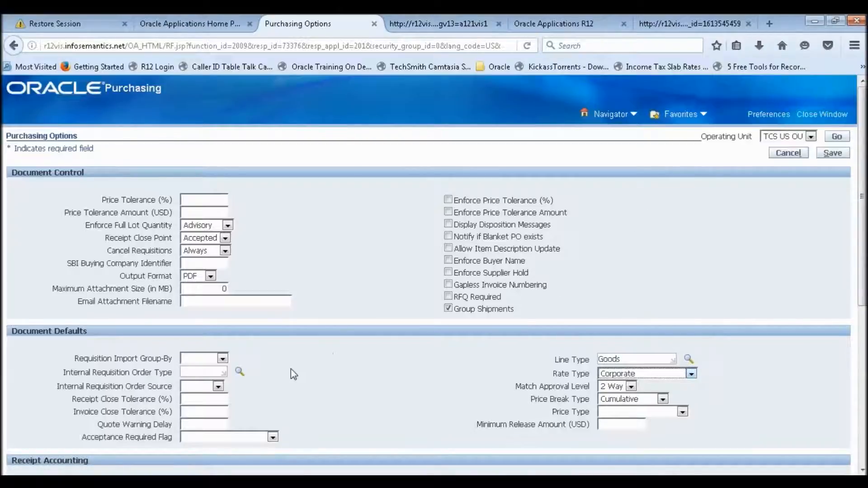
Reload the Purchasing Options for the operating unit TCS US OU.
{"action": "left_click", "coordinate": [311, 402]}
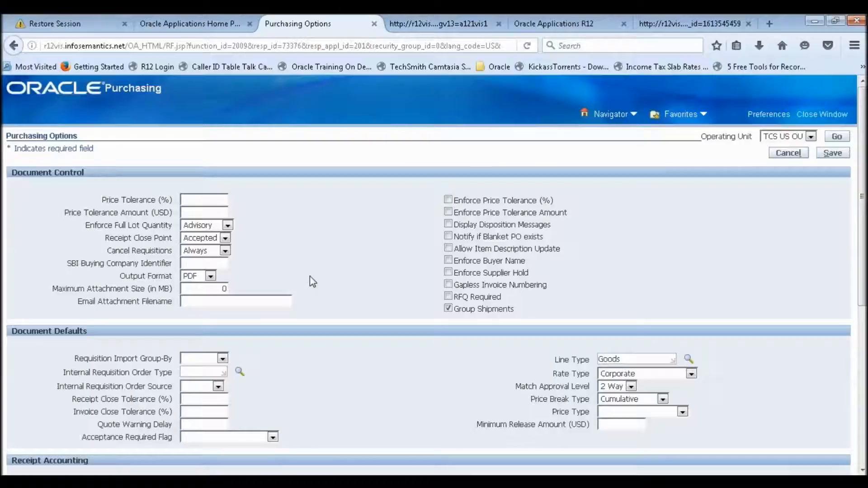
{"action": "mouse_move", "coordinate": [864, 189]}
{"action": "left_mouse_down"}
{"action": "mouse_move", "coordinate": [864, 240]}
{"action": "mouse_move", "coordinate": [863, 183]}
{"action": "left_mouse_up"}
{"action": "left_click", "coordinate": [838, 137]}
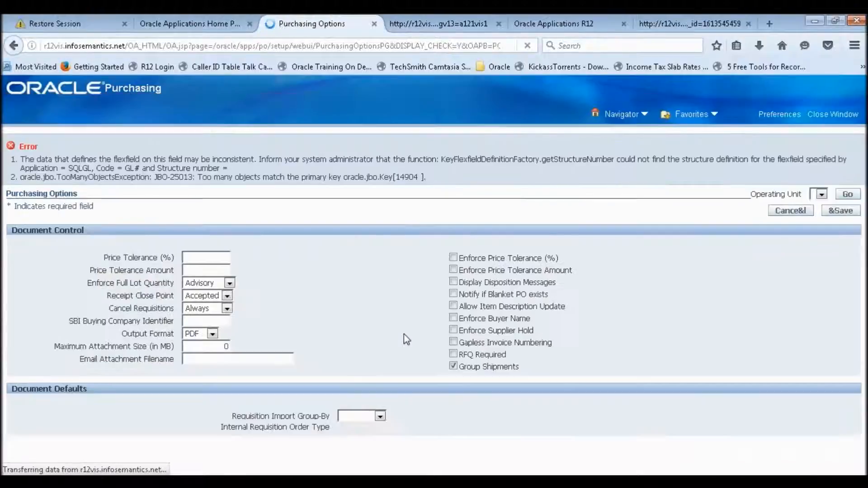
{"action": "left_click", "coordinate": [838, 194]}
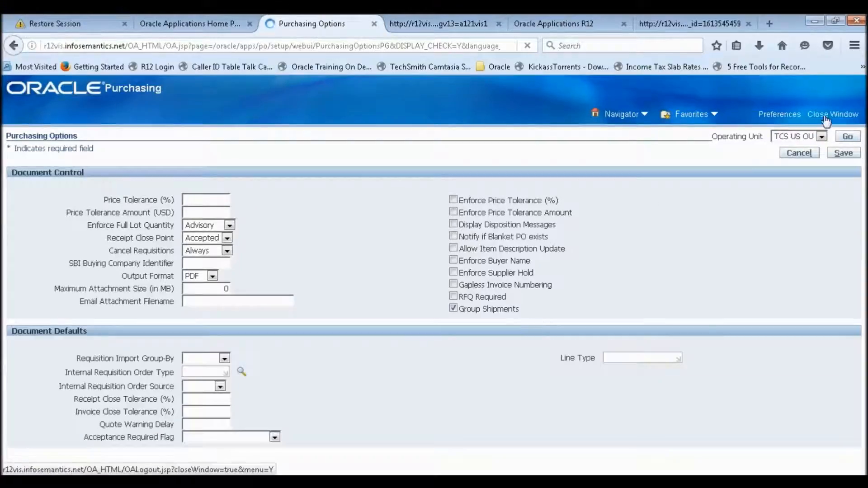
Set the Price Tolerance to 10 percent and Requisition Import Group-By to All.
{"action": "left_click", "coordinate": [203, 204]}
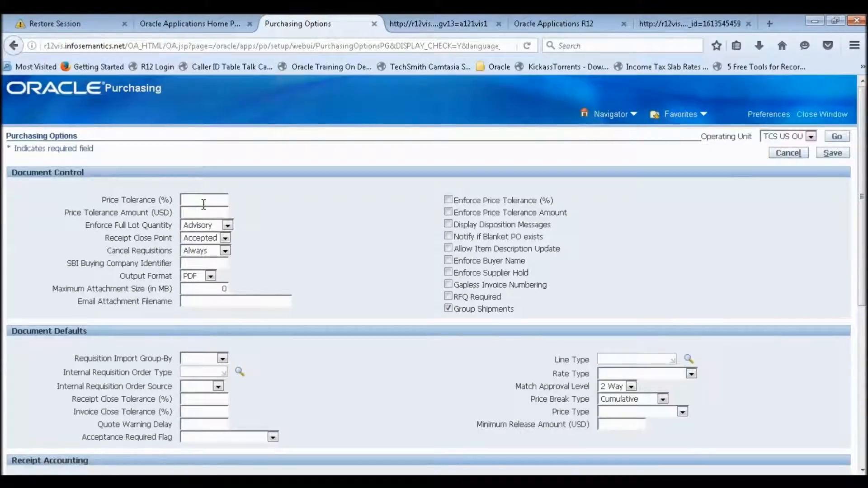
{"action": "type", "text": "10"}
{"action": "left_click_drag", "start_coordinate": [859, 247], "coordinate": [858, 330]}
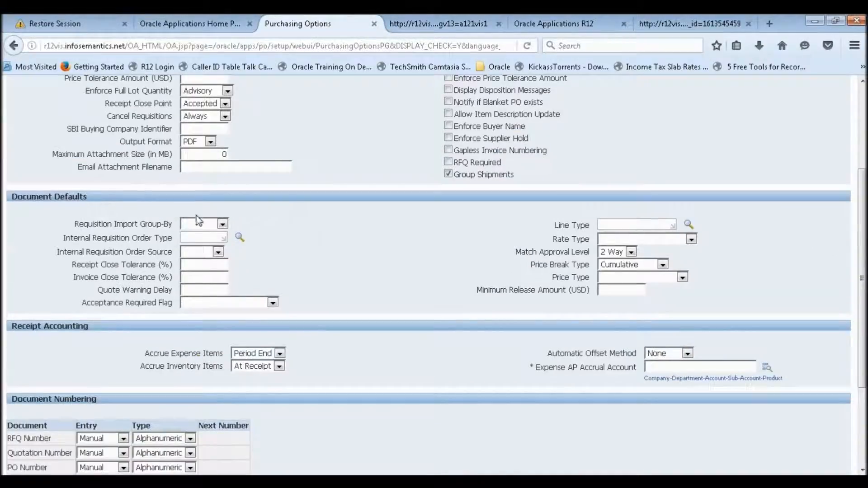
{"action": "left_click", "coordinate": [201, 226]}
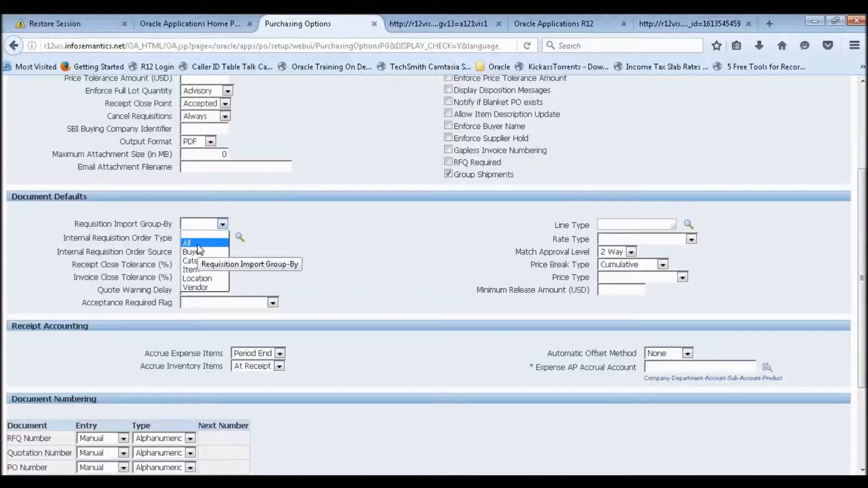
{"action": "left_click", "coordinate": [201, 243]}
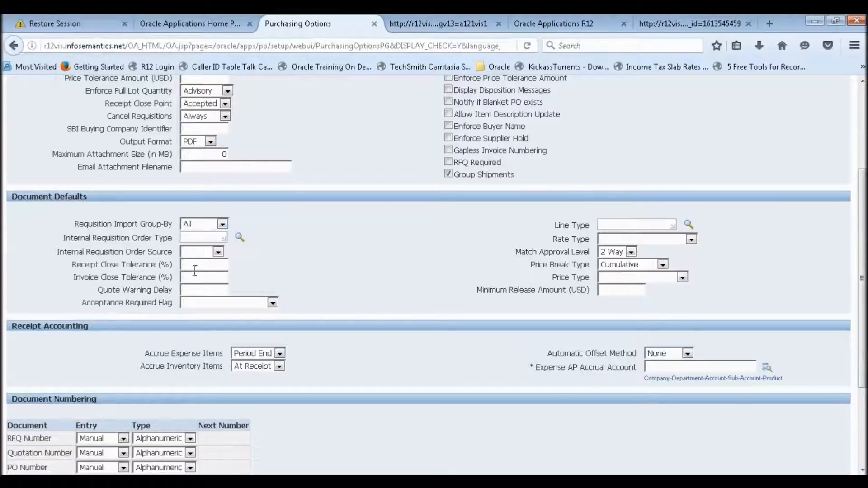
Set both the Receipt Close Tolerance and the Invoice Close Tolerance to 5 percent in the document defaults.
{"action": "left_click", "coordinate": [199, 267]}
{"action": "type", "text": "5"}
{"action": "key", "text": "Tab"}
{"action": "type", "text": "5"}
{"action": "key", "text": "Tab"}
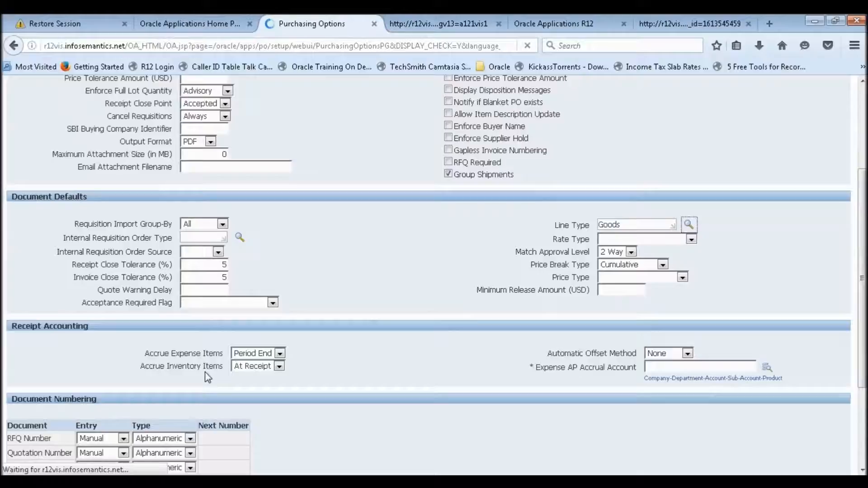
Set the numbering entry to Automatic for the RFQ, Quotation, PO and Requisition documents.
{"action": "left_click", "coordinate": [123, 438]}
{"action": "left_click", "coordinate": [98, 457]}
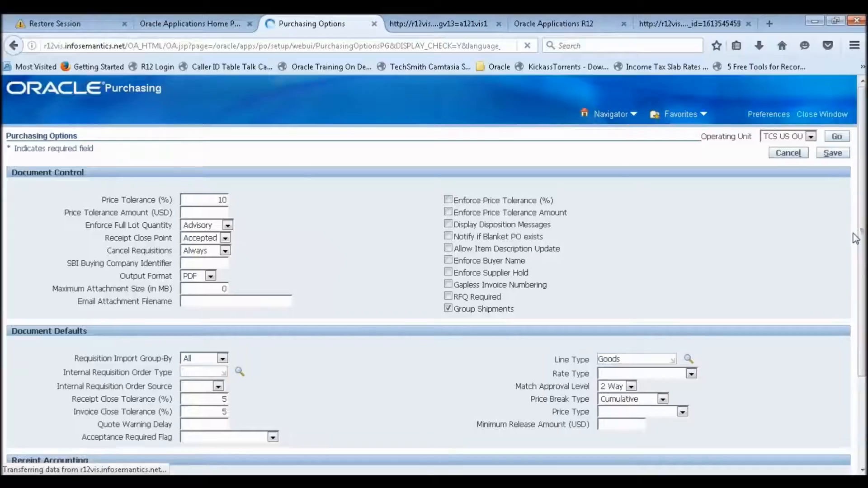
{"action": "scroll", "coordinate": [210, 358], "scroll_direction": "down", "scroll_amount": 5}
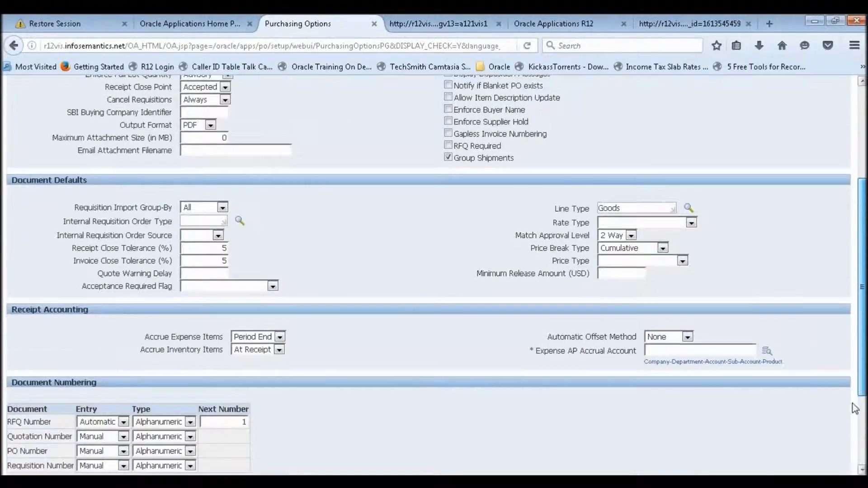
{"action": "left_click", "coordinate": [97, 346]}
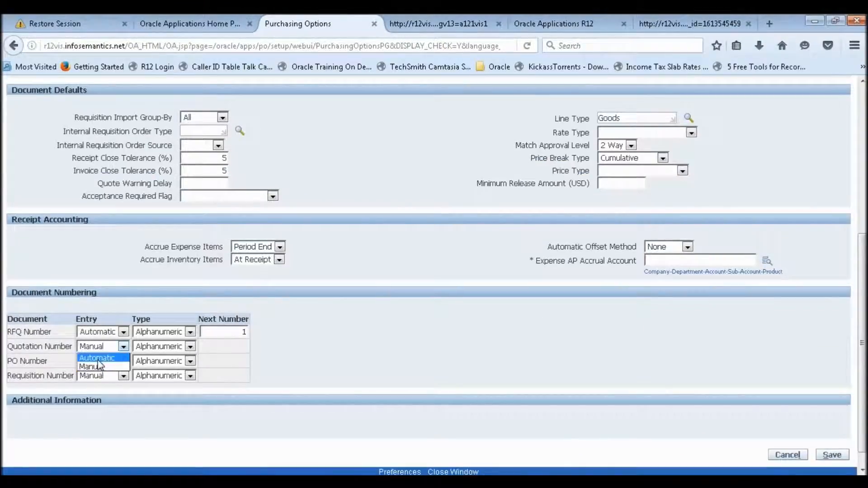
{"action": "left_click", "coordinate": [101, 361]}
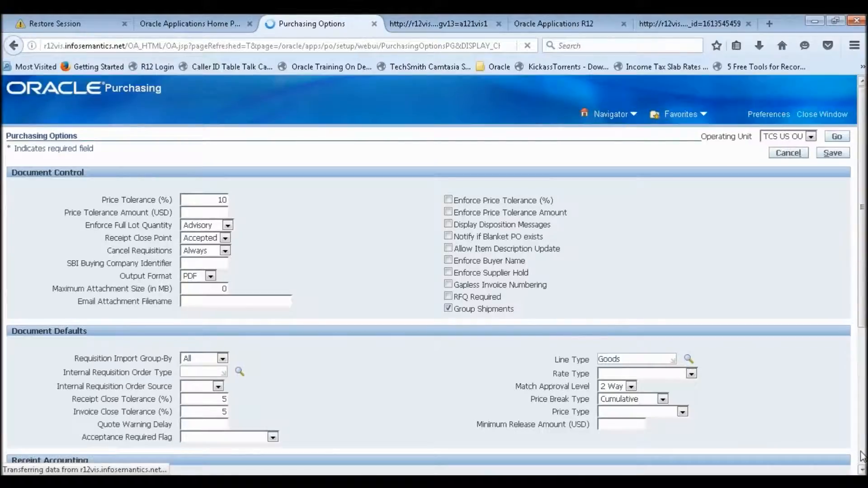
{"action": "scroll", "coordinate": [862, 456], "scroll_direction": "down", "scroll_amount": 5}
{"action": "left_click", "coordinate": [101, 413]}
{"action": "left_click", "coordinate": [100, 415]}
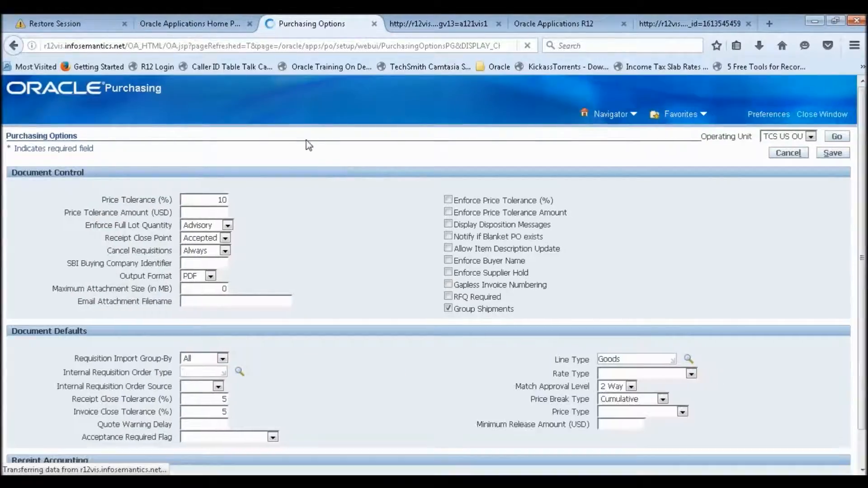
{"action": "scroll", "coordinate": [279, 194], "scroll_direction": "down", "scroll_amount": 5}
{"action": "left_click", "coordinate": [115, 403]}
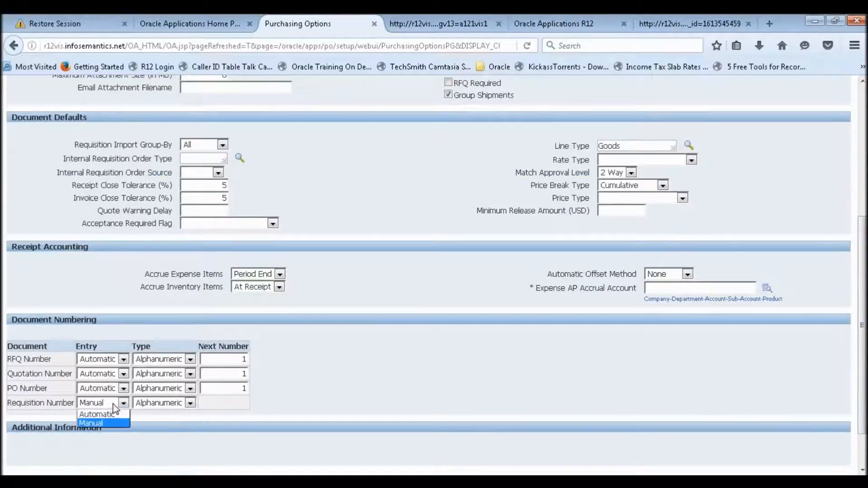
{"action": "left_click", "coordinate": [105, 423]}
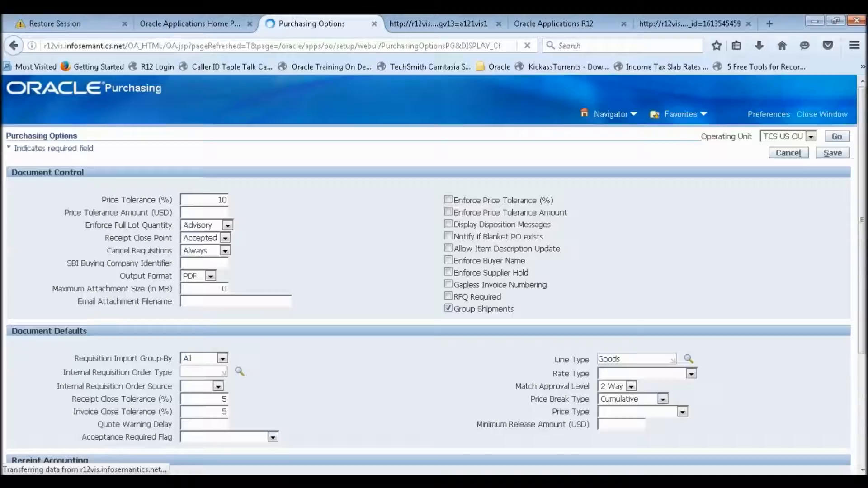
{"action": "left_click", "coordinate": [837, 156]}
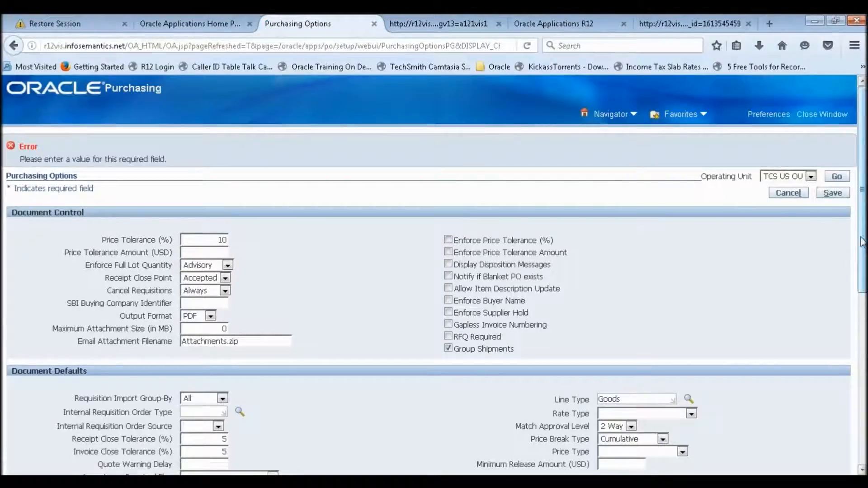
{"action": "left_click_drag", "start_coordinate": [862, 247], "coordinate": [861, 387]}
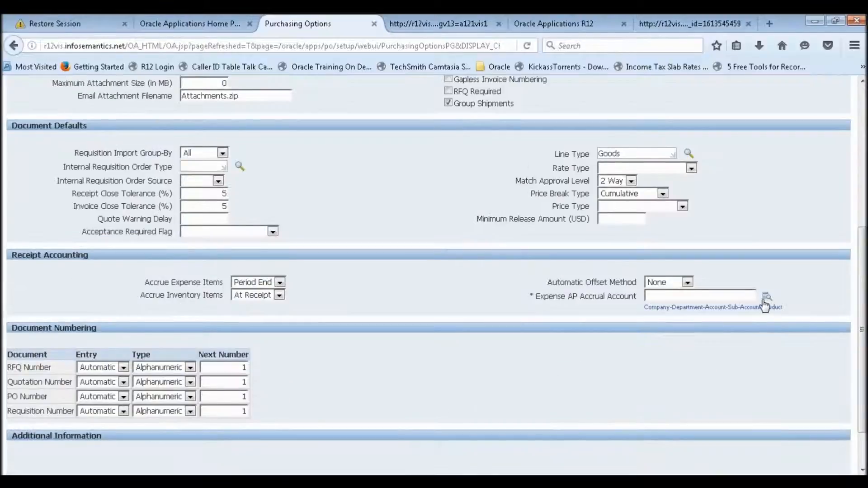
{"action": "left_click", "coordinate": [744, 296]}
{"action": "key", "text": "ctrl+v"}
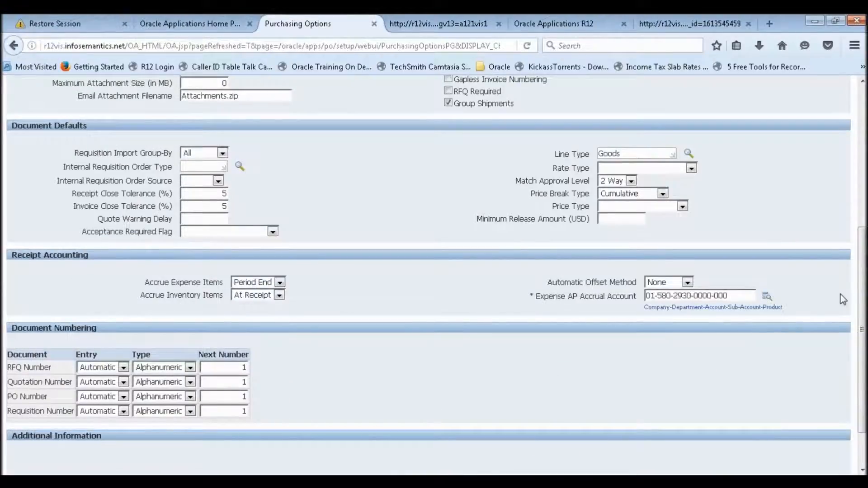
{"action": "left_click_drag", "start_coordinate": [863, 308], "coordinate": [861, 180]}
{"action": "left_click", "coordinate": [831, 168]}
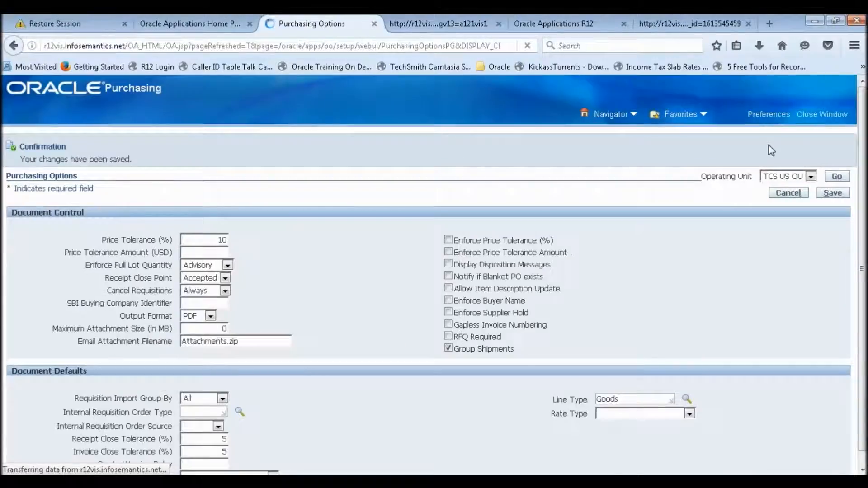
{"action": "left_click", "coordinate": [808, 117]}
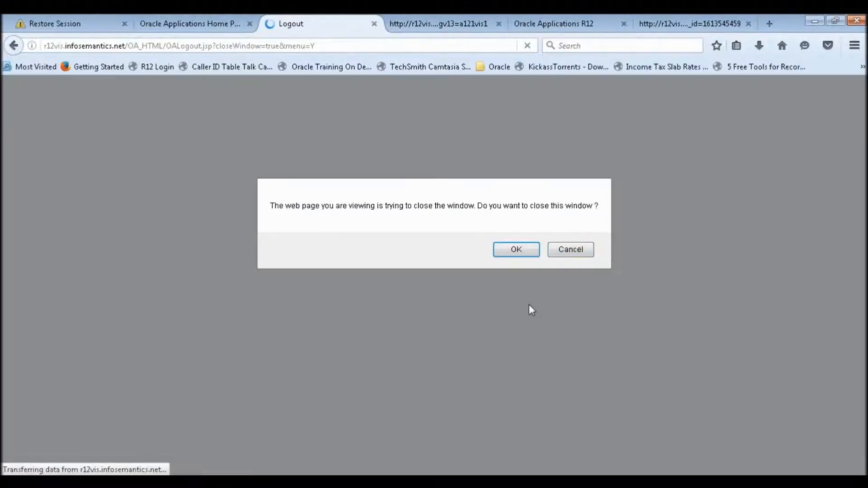
{"action": "left_click", "coordinate": [563, 249]}
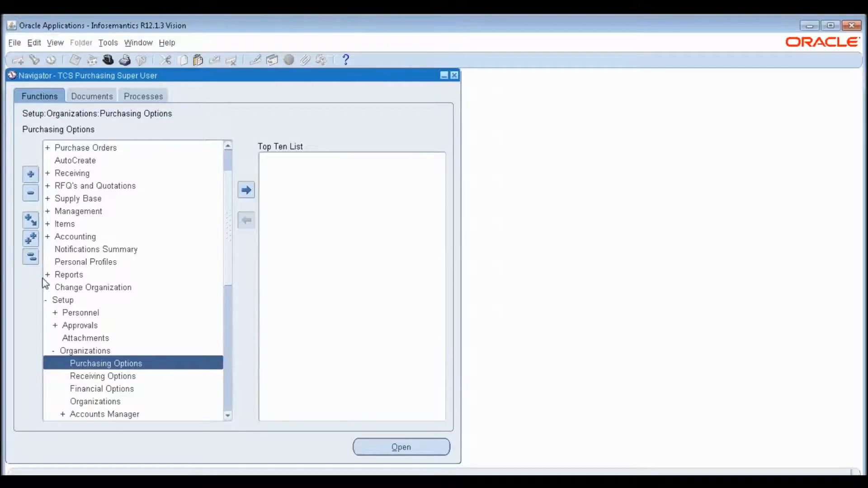
Open a blank Purchase Orders form and check its default header values, including the operating unit and buyer.
{"action": "left_click", "coordinate": [30, 257]}
{"action": "left_click", "coordinate": [96, 197]}
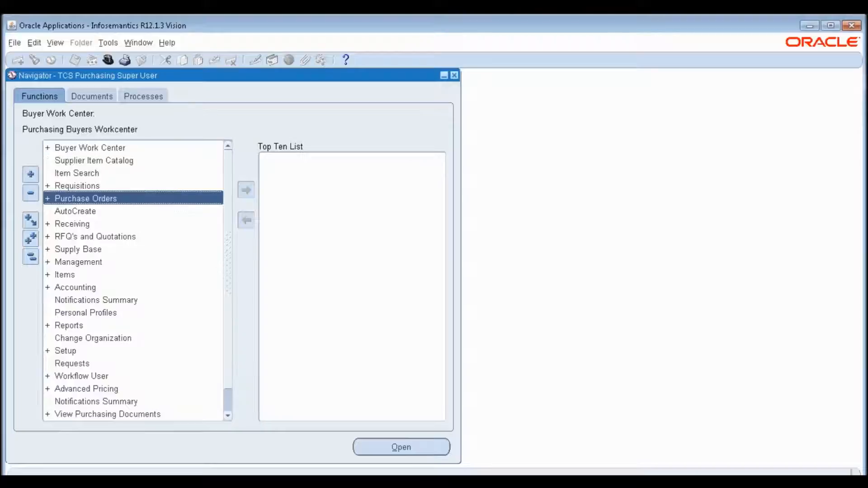
{"action": "double_click", "coordinate": [93, 199]}
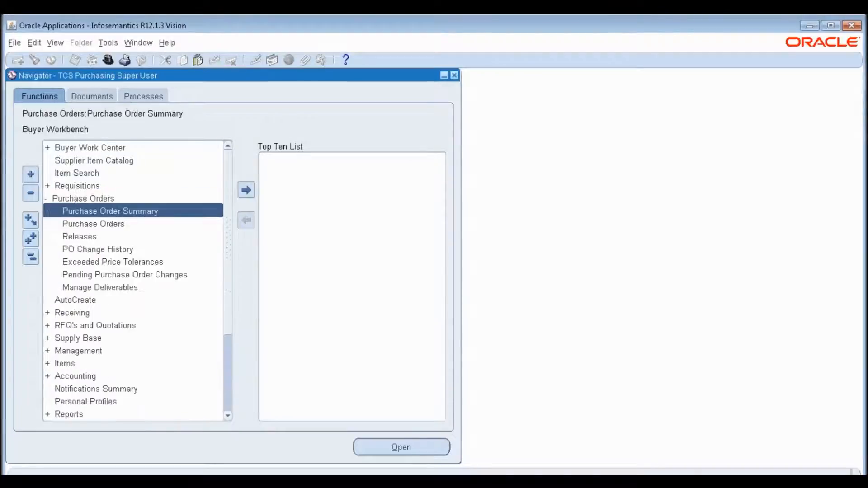
{"action": "left_click", "coordinate": [93, 224]}
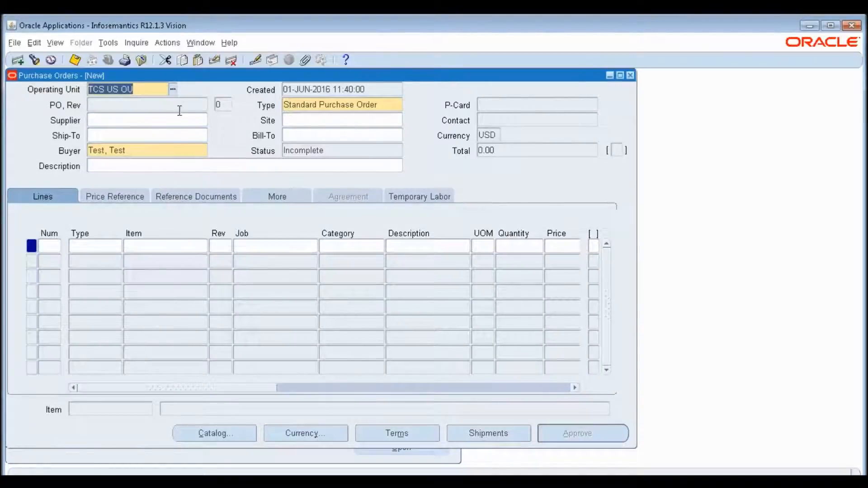
{"action": "left_click", "coordinate": [176, 135]}
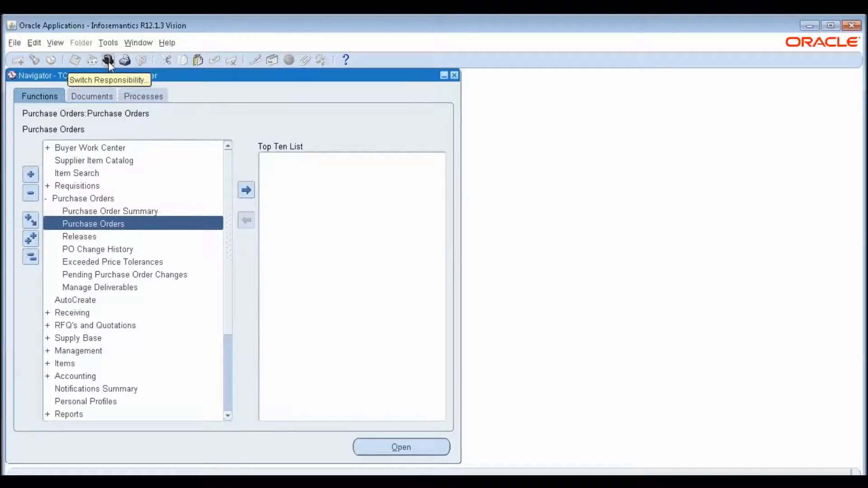
Collapse the navigator tree and switch the responsibility to TCS Inventory Super User.
{"action": "left_click", "coordinate": [31, 261]}
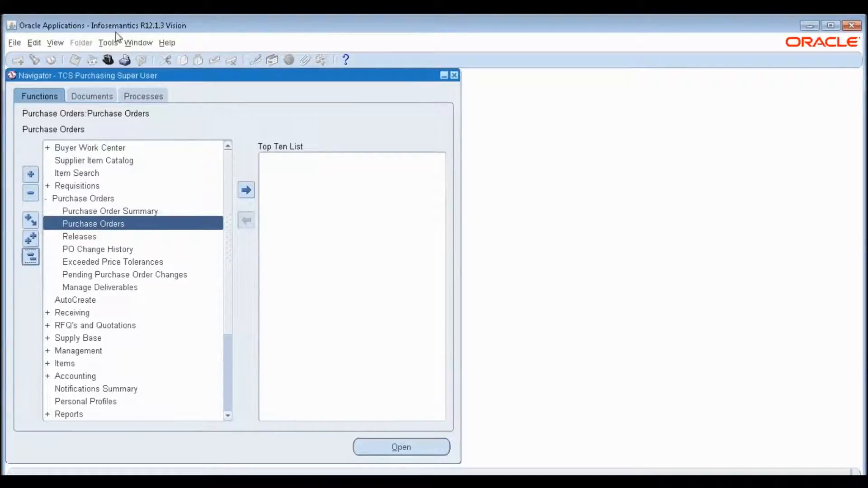
{"action": "left_click", "coordinate": [107, 61]}
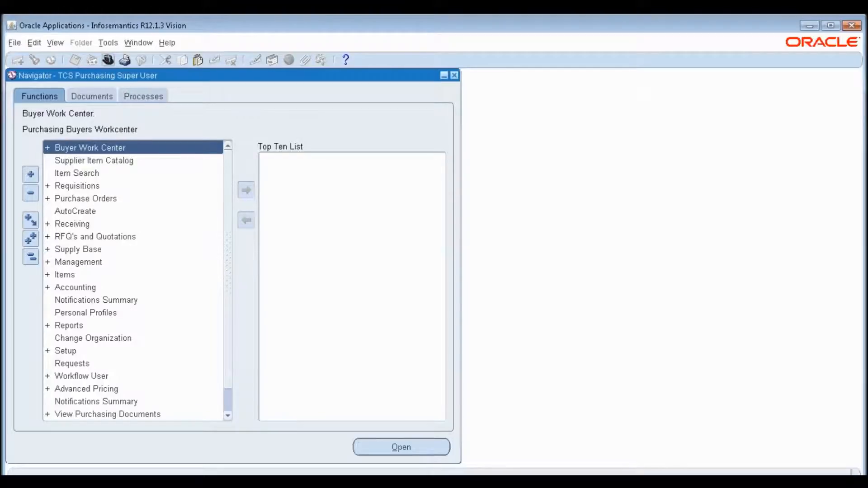
{"action": "left_click", "coordinate": [109, 60]}
{"action": "type", "text": "tcS %"}
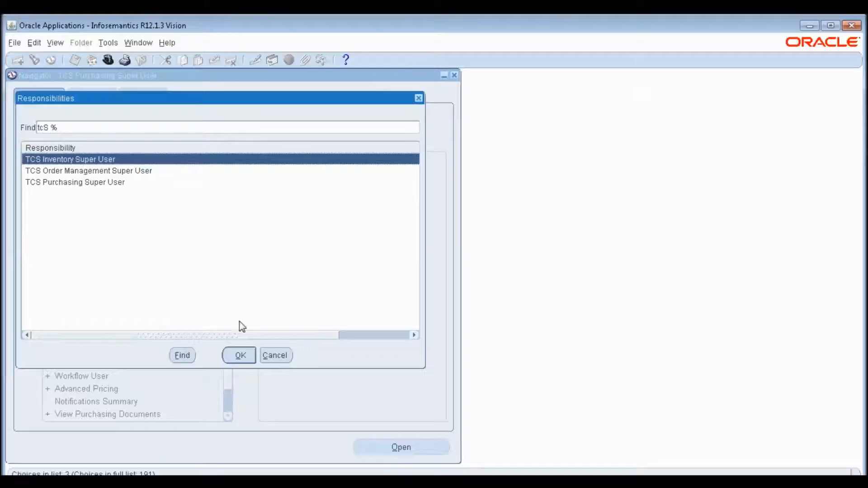
{"action": "left_click", "coordinate": [240, 356]}
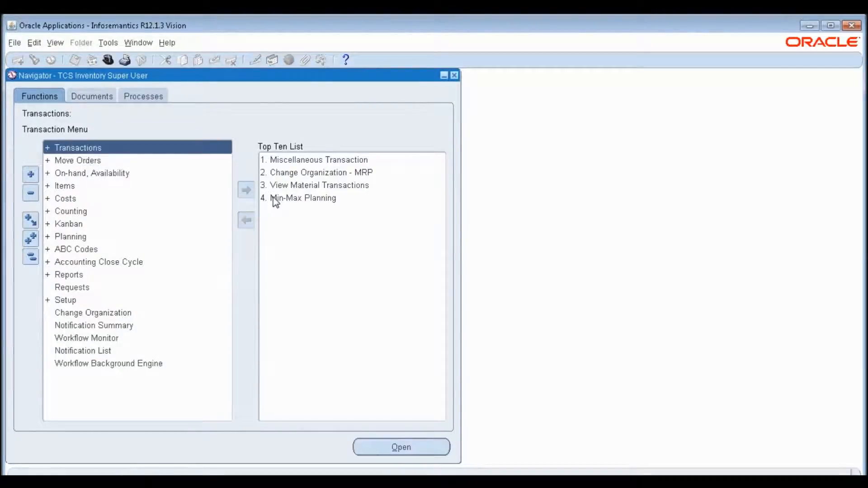
Open Min-Max Planning for organization TNY and limit the item range to TCS Min-Max Item.
{"action": "left_click", "coordinate": [272, 198]}
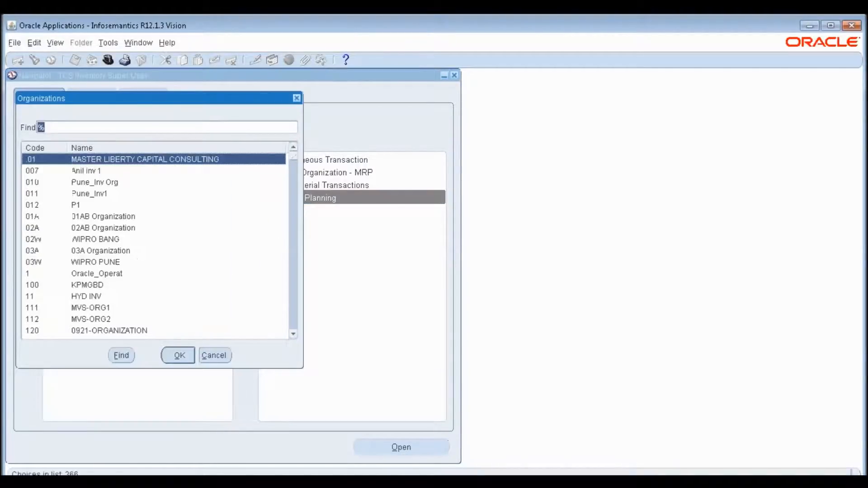
{"action": "type", "text": "tn"}
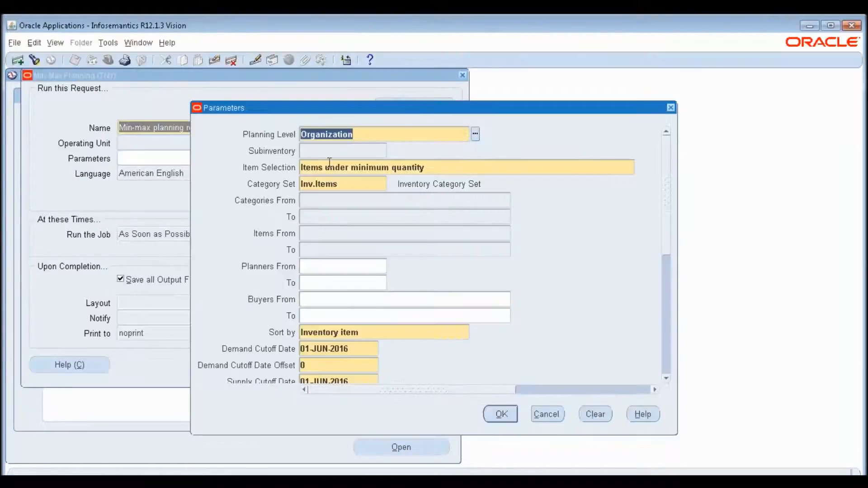
{"action": "left_click", "coordinate": [360, 270]}
{"action": "left_click", "coordinate": [353, 234]}
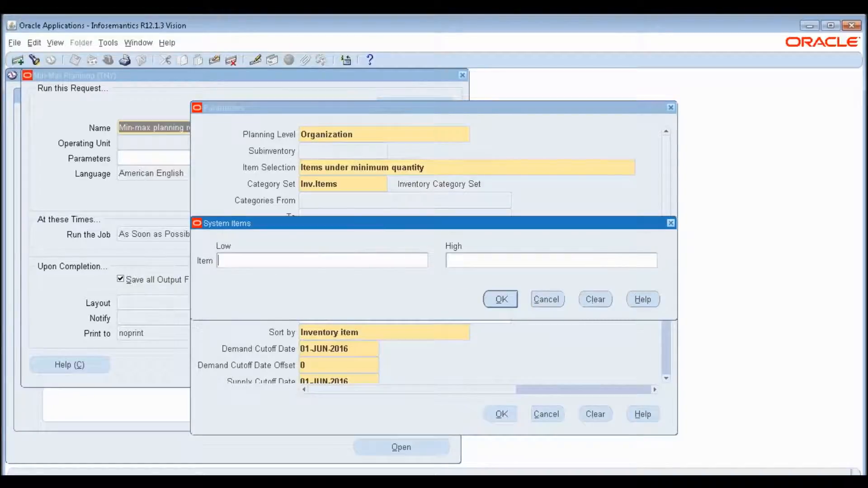
{"action": "type", "text": "TCS Min-Max Item"}
{"action": "key", "text": "Tab"}
{"action": "key", "text": "Tab"}
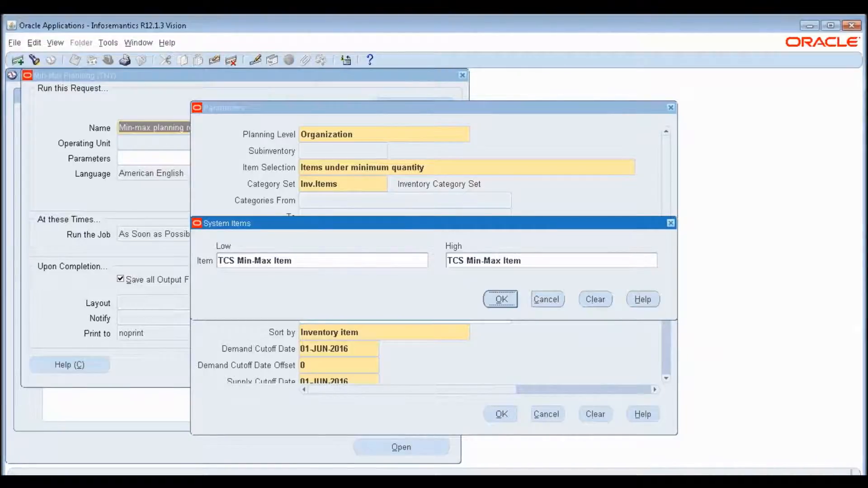
{"action": "key", "text": "Return"}
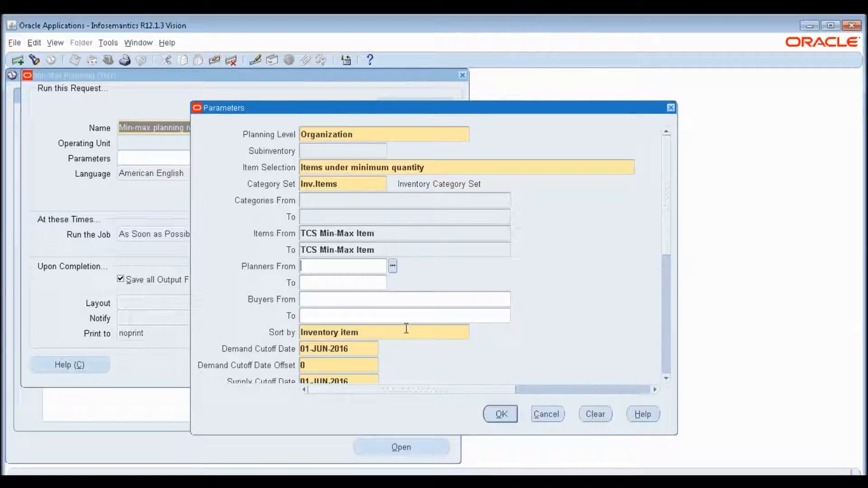
Set the report's Restock parameter to Yes and Default Delivery To to TCS US Operating Unit Location.
{"action": "left_click_drag", "start_coordinate": [666, 250], "coordinate": [666, 332]}
{"action": "left_click", "coordinate": [337, 217]}
{"action": "type", "text": "y"}
{"action": "key", "text": "Tab"}
{"action": "left_click", "coordinate": [433, 247]}
{"action": "type", "text": "TCS%"}
{"action": "key", "text": "Tab"}
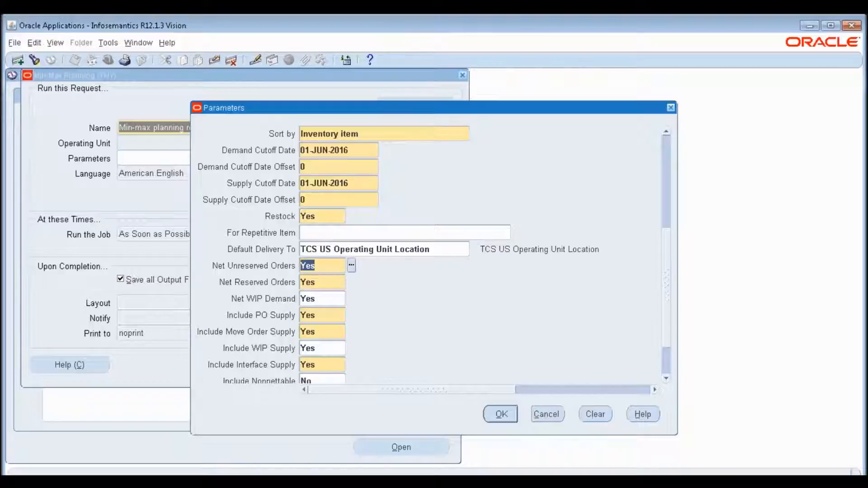
Accept the remaining default parameters and submit the Min-max planning report, declining to submit another request.
{"action": "key", "text": "Tab"}
{"action": "key", "text": "Tab"}
{"action": "key", "text": "Tab"}
{"action": "key", "text": "Tab"}
{"action": "key", "text": "Tab"}
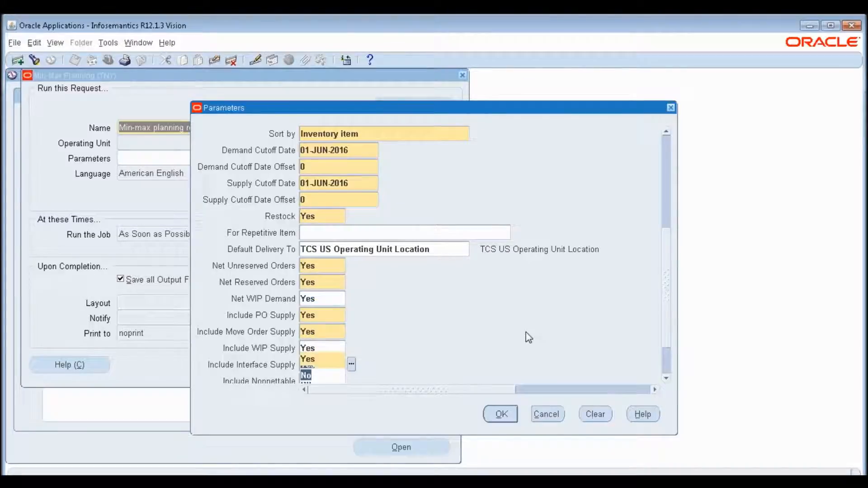
{"action": "key", "text": "Tab"}
{"action": "left_click", "coordinate": [501, 414]}
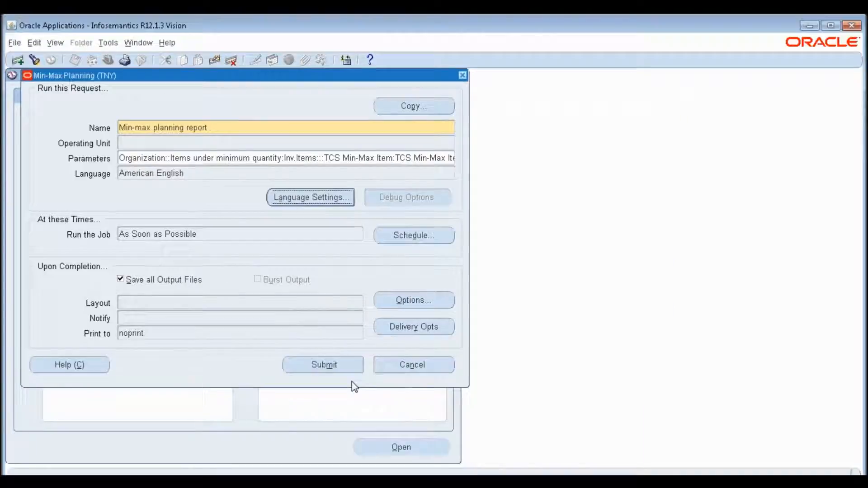
{"action": "key", "text": "Return"}
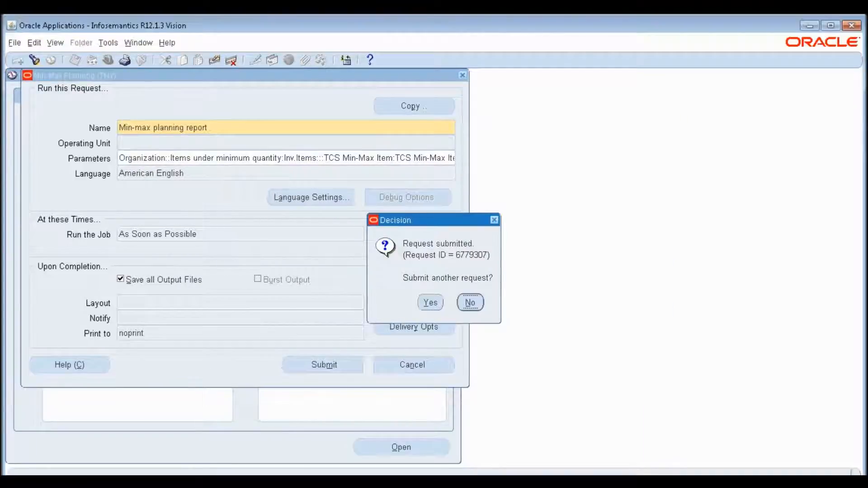
{"action": "key", "text": "Return"}
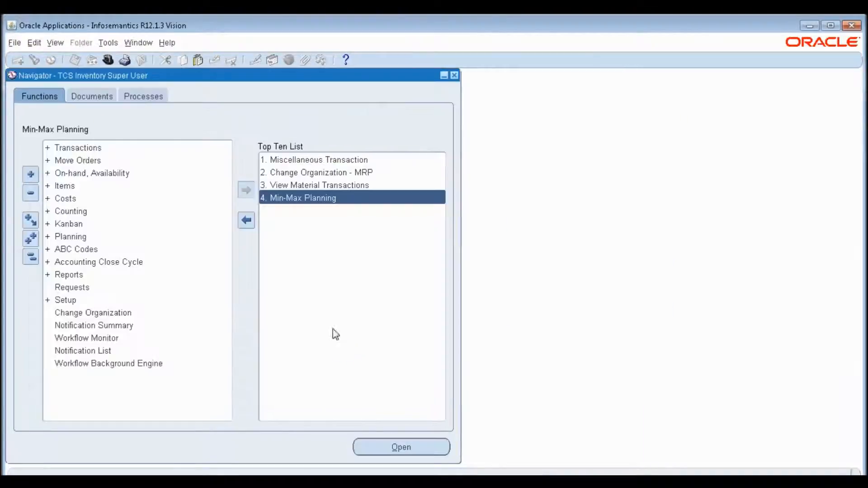
Find all own requests from the last 2 days and select the newest Min-max planning report to check its status.
{"action": "left_click", "coordinate": [56, 43]}
{"action": "left_click", "coordinate": [117, 207]}
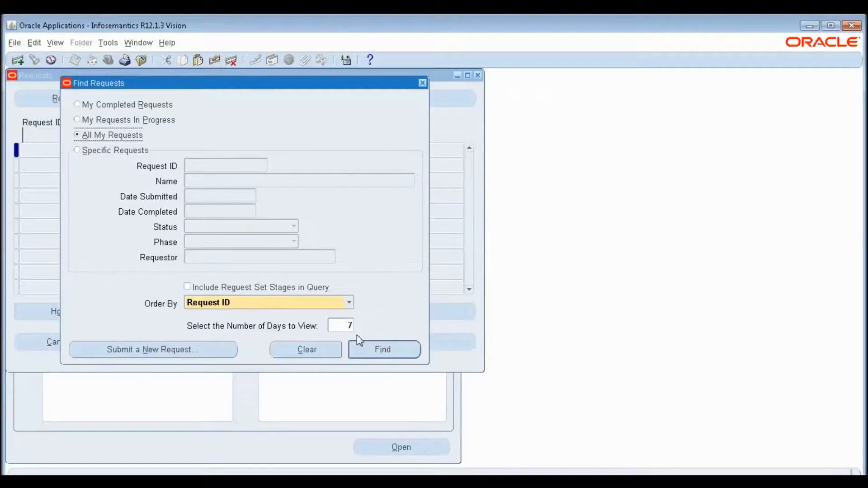
{"action": "left_click", "coordinate": [352, 326]}
{"action": "type", "text": "2"}
{"action": "key", "text": "Return"}
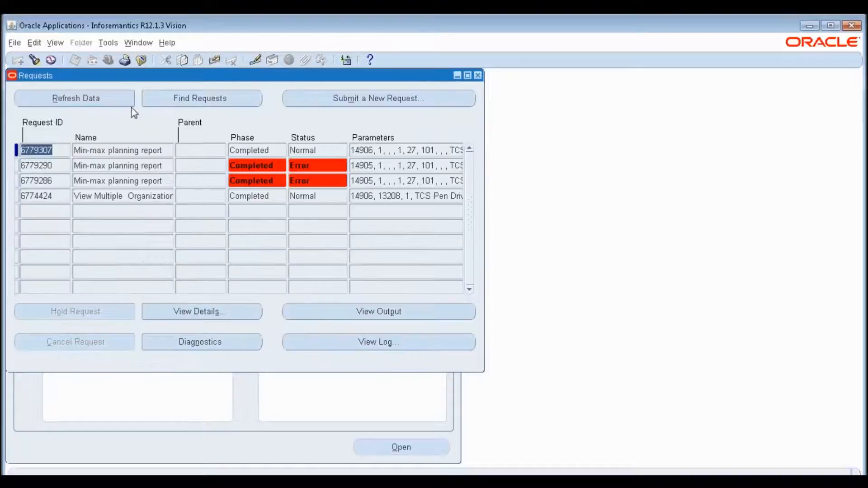
{"action": "left_click", "coordinate": [165, 148]}
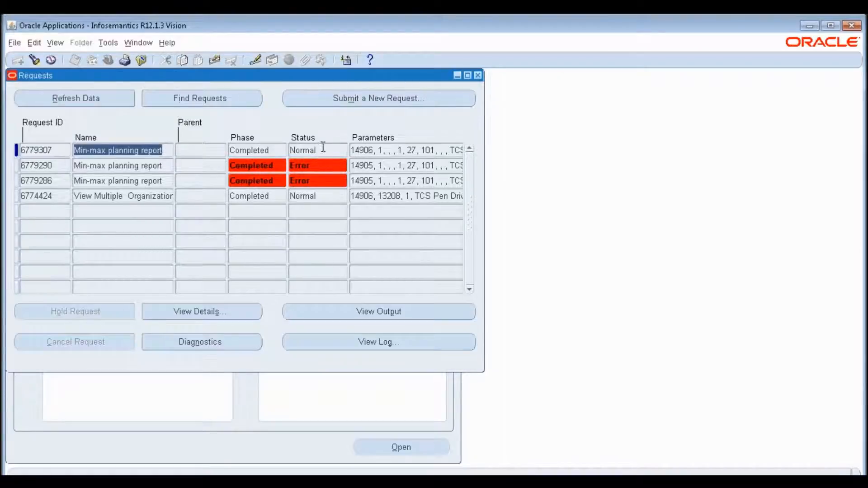
Compare the phase, status and parameters of the submitted Min-max planning report requests and refresh the request data.
{"action": "left_click_drag", "start_coordinate": [372, 167], "coordinate": [408, 178]}
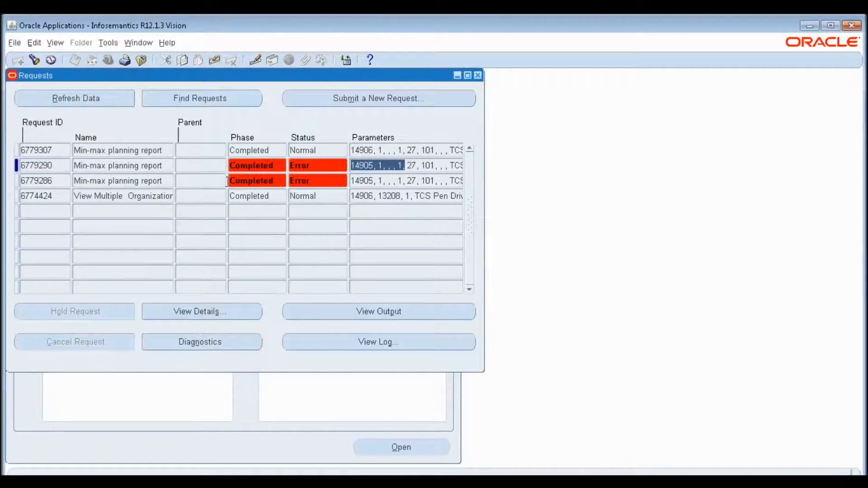
{"action": "left_click", "coordinate": [169, 167]}
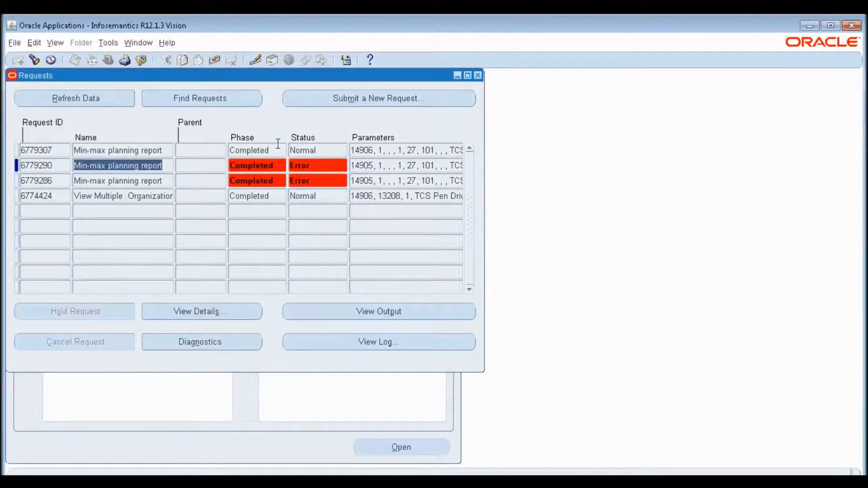
{"action": "left_click", "coordinate": [274, 150]}
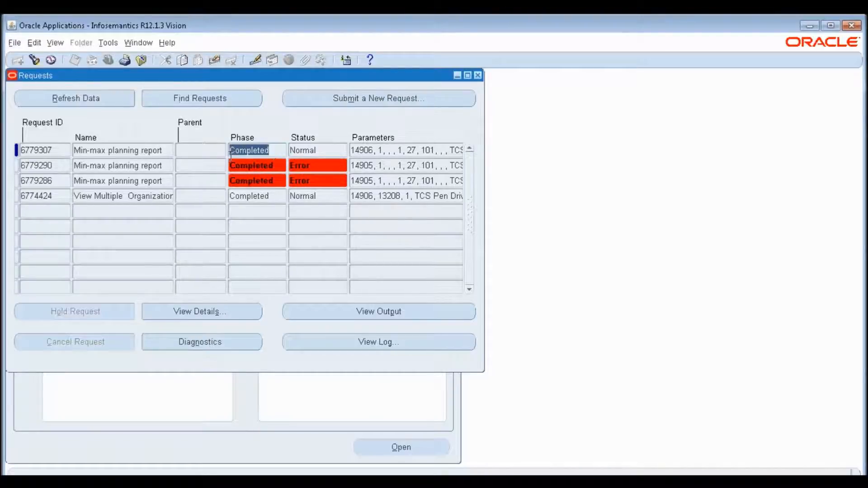
{"action": "left_click", "coordinate": [156, 151]}
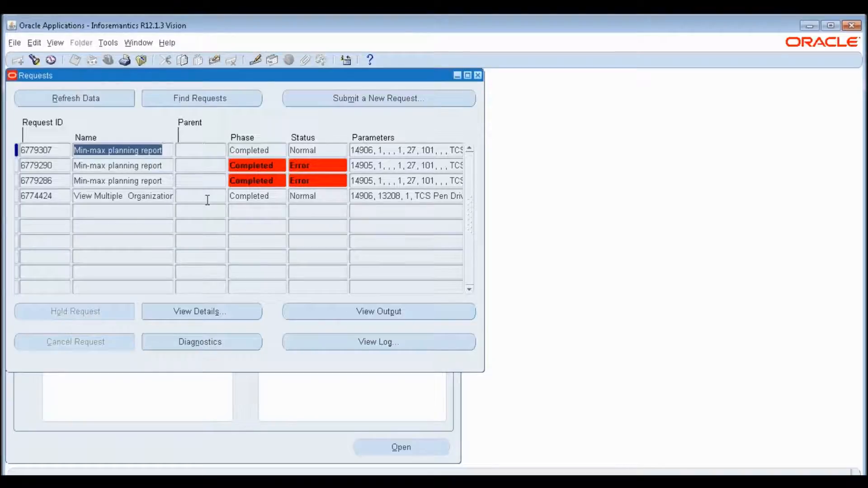
{"action": "left_click", "coordinate": [75, 99]}
Switch to the Excel notes and enter the labels Min Qty, Max Qty, Order Qty Min and Order Qty Max in D99:D102.
{"action": "left_click", "coordinate": [368, 483]}
{"action": "left_click", "coordinate": [364, 465]}
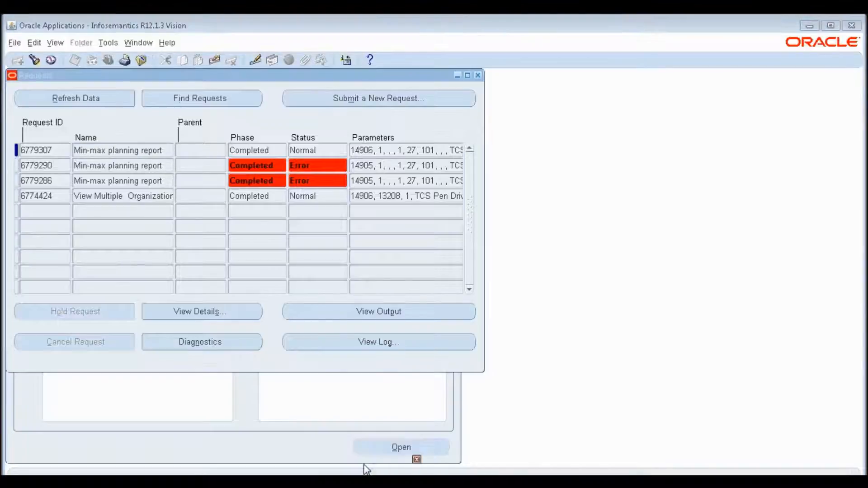
{"action": "left_click", "coordinate": [351, 426]}
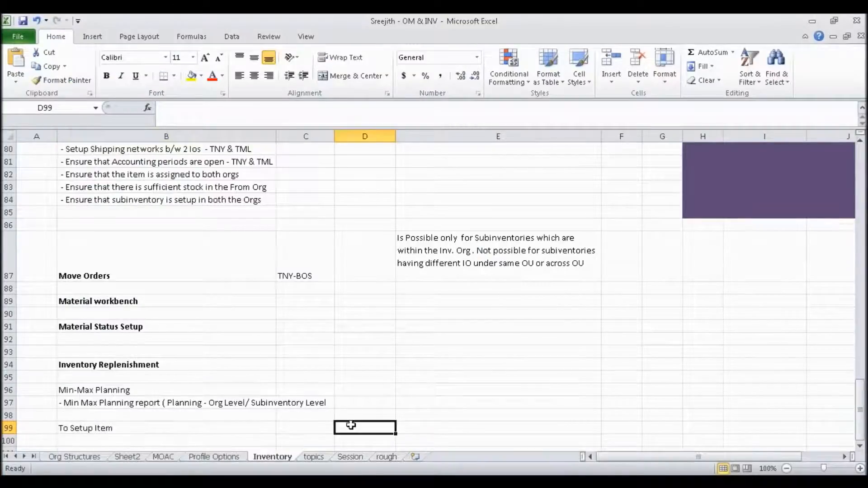
{"action": "type", "text": "Min"}
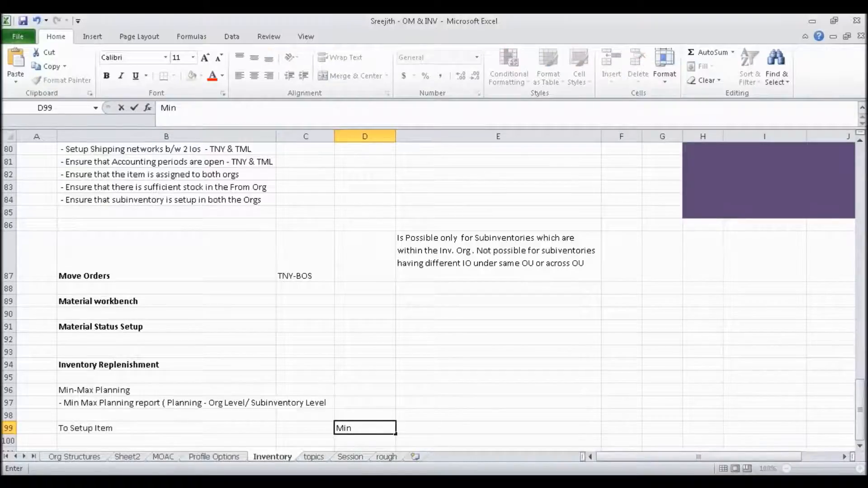
{"action": "type", "text": " Qty"}
{"action": "key", "text": "Return"}
{"action": "type", "text": "Max Qty"}
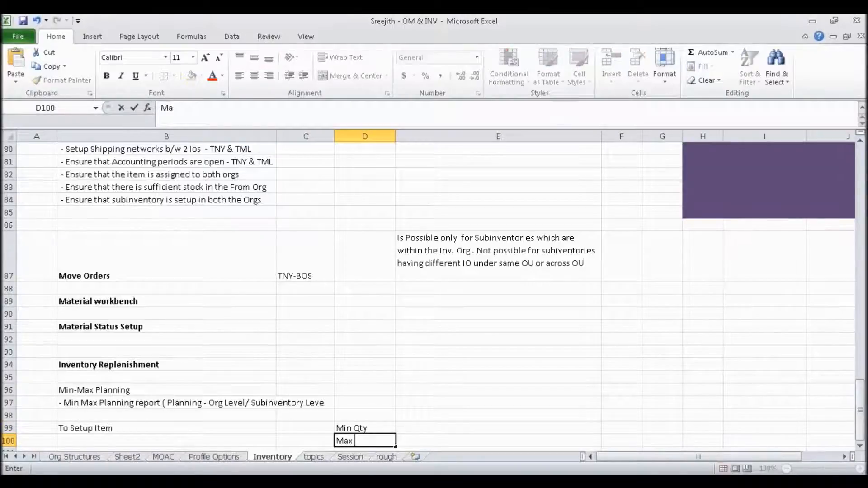
{"action": "key", "text": "Return"}
{"action": "type", "text": "Order Qty Min"}
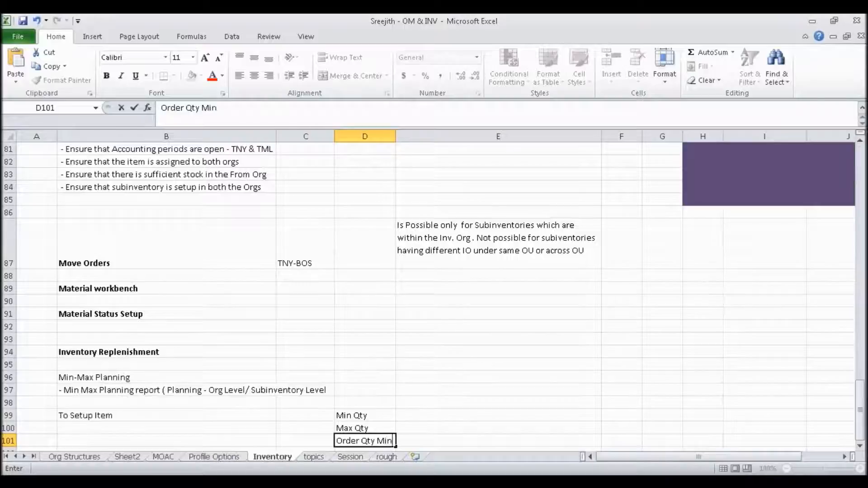
{"action": "key", "text": "Return"}
{"action": "type", "text": "Order Qty Max"}
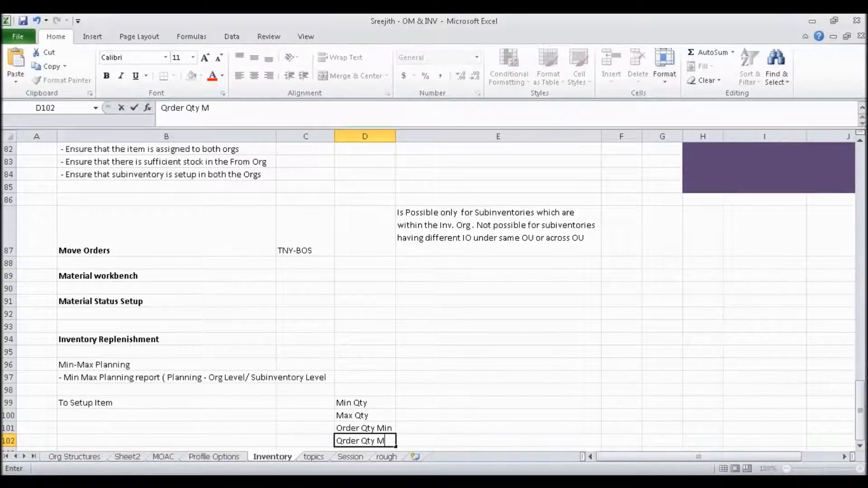
Enter the values 10, 30, 20 and 40 beside the four quantity labels in E99:E102.
{"action": "key", "text": "Tab"}
{"action": "key", "text": "Up"}
{"action": "key", "text": "Up"}
{"action": "key", "text": "Up"}
{"action": "type", "text": "10"}
{"action": "key", "text": "Return"}
{"action": "type", "text": "20"}
{"action": "key", "text": "BackSpace"}
{"action": "key", "text": "BackSpace"}
{"action": "type", "text": "30"}
{"action": "key", "text": "Return"}
{"action": "type", "text": "20"}
{"action": "key", "text": "Return"}
{"action": "type", "text": "40"}
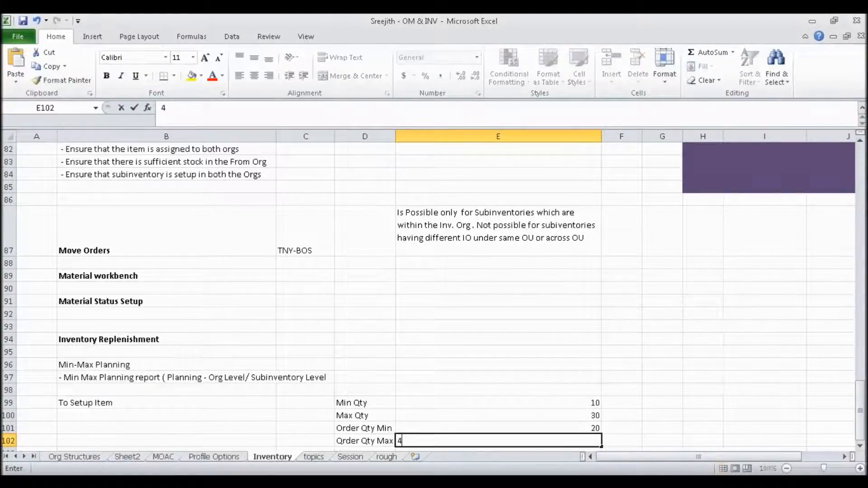
{"action": "key", "text": "Return"}
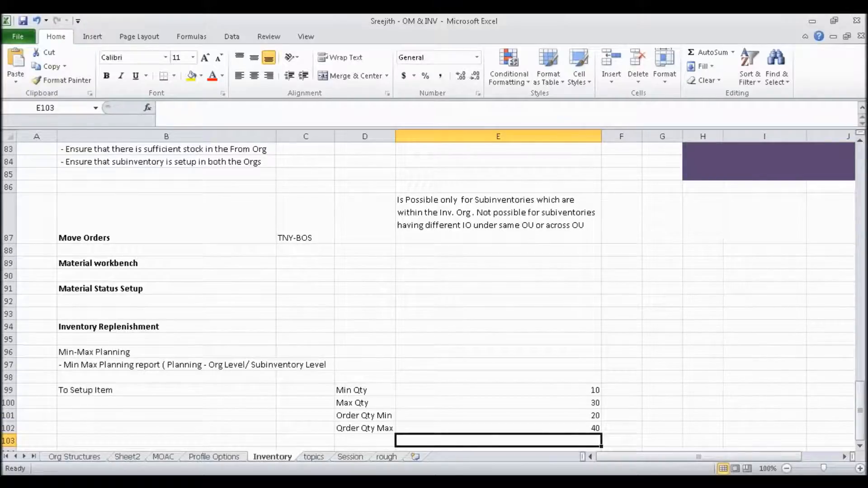
Return to Oracle Applications, close the Requests window and open Organization Items for TNY.
{"action": "left_click", "coordinate": [470, 482]}
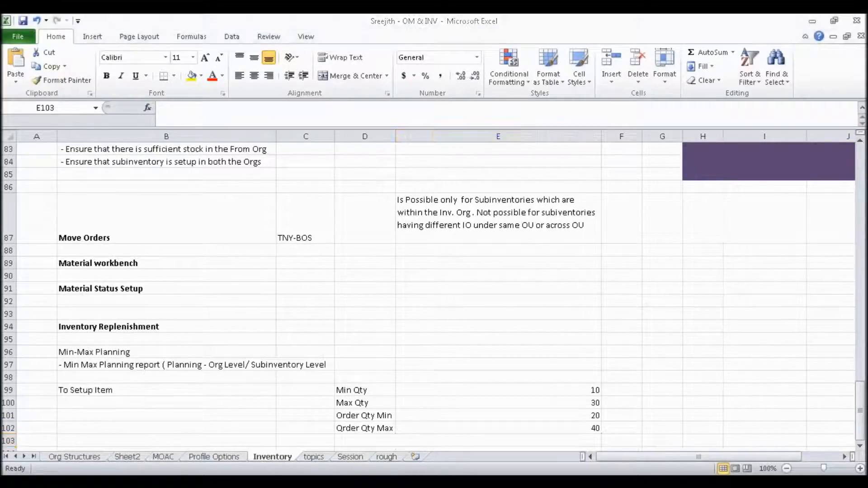
{"action": "left_click", "coordinate": [481, 77]}
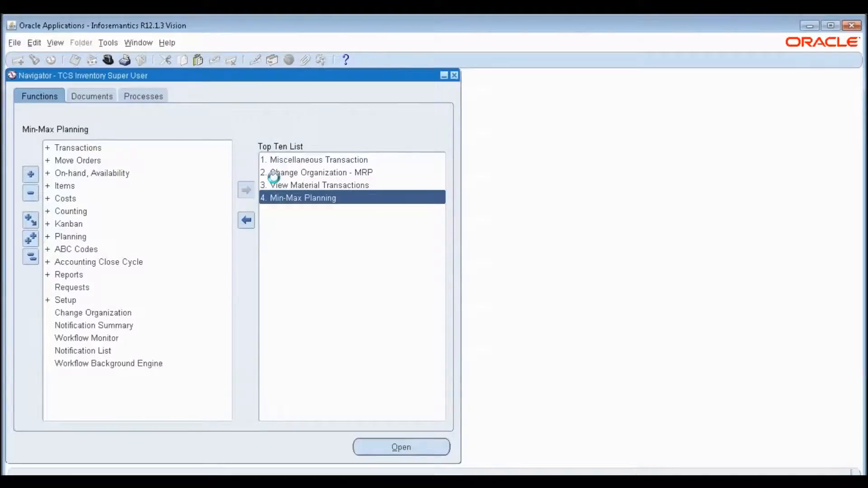
{"action": "left_click", "coordinate": [67, 186]}
{"action": "double_click", "coordinate": [67, 187]}
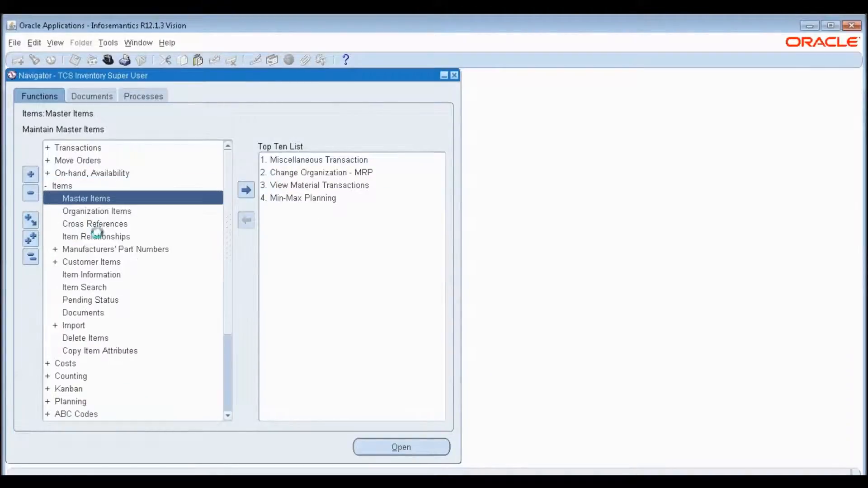
{"action": "left_click", "coordinate": [98, 212]}
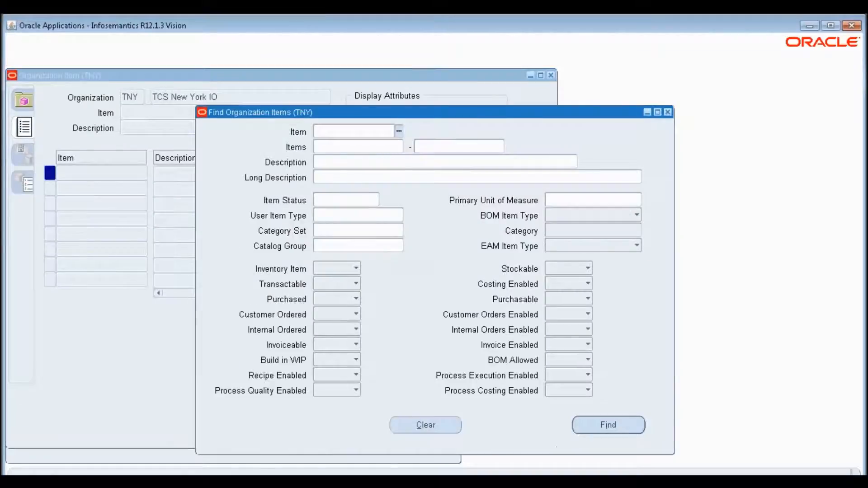
Find TCS Min-Max Item using the search value TCS%Min% and show its General Planning attributes.
{"action": "type", "text": "TCS%Mion"}
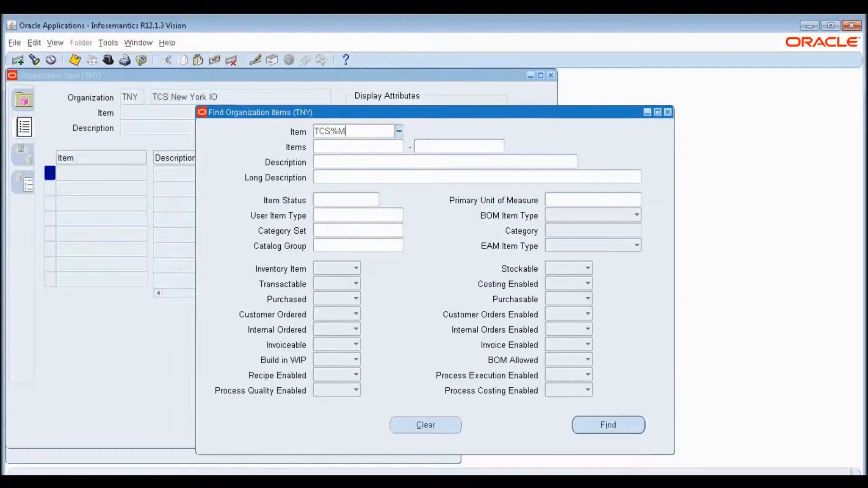
{"action": "key", "text": "BackSpace"}
{"action": "key", "text": "BackSpace"}
{"action": "type", "text": "n%"}
{"action": "key", "text": "Tab"}
{"action": "key", "text": "Return"}
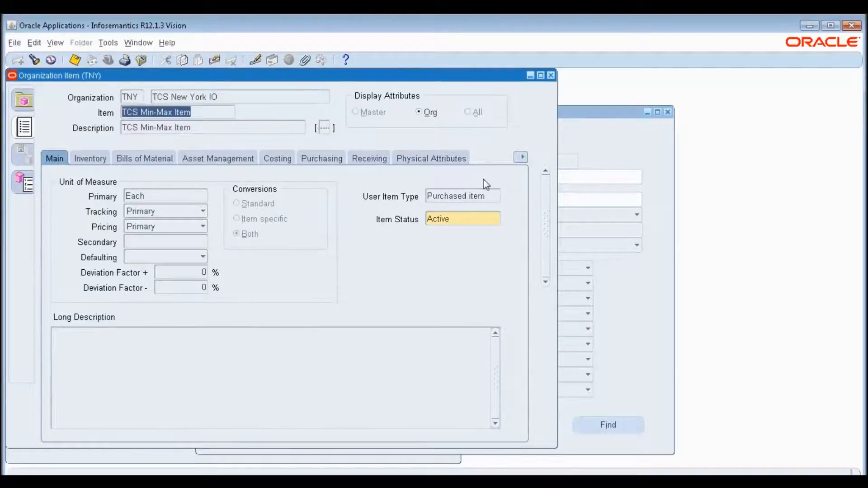
{"action": "left_click", "coordinate": [522, 157]}
{"action": "left_click", "coordinate": [468, 280]}
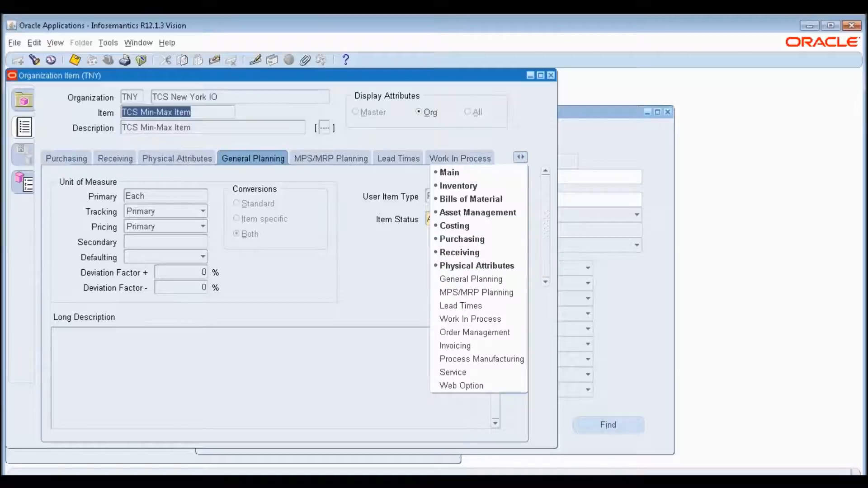
Change Max Qty to 40 in cell E100 of the Excel notes and return to the item's planning attributes.
{"action": "key", "text": "alt+Tab"}
{"action": "left_click", "coordinate": [588, 402]}
{"action": "type", "text": "40"}
{"action": "key", "text": "Return"}
{"action": "key", "text": "alt+Tab"}
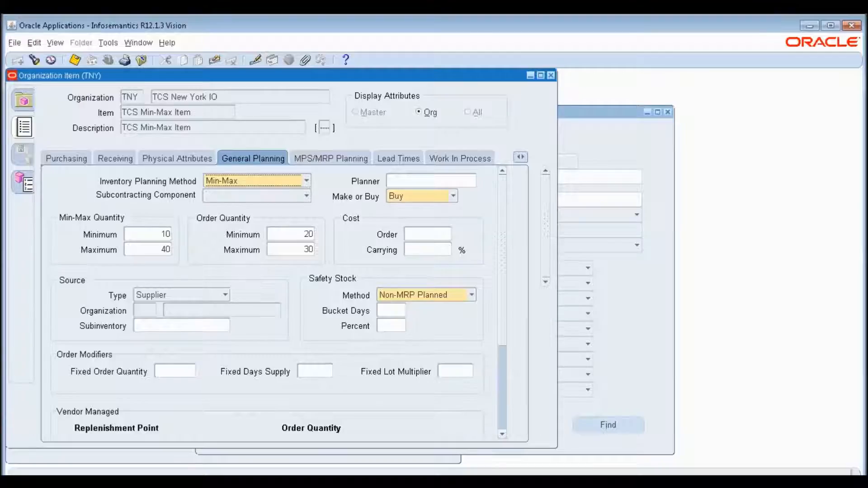
Check the notes against the item's General Planning quantities and set Order Qty Max in E102 to 30.
{"action": "key", "text": "alt+Tab"}
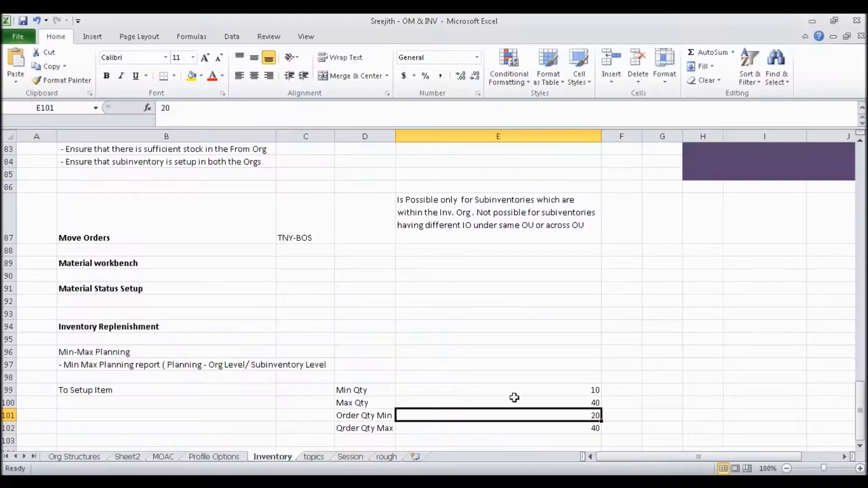
{"action": "key", "text": "alt+Tab"}
{"action": "key", "text": "alt+Tab"}
{"action": "key", "text": "alt+Tab"}
{"action": "key", "text": "alt+Tab"}
{"action": "left_click", "coordinate": [537, 429]}
{"action": "type", "text": "30"}
{"action": "key", "text": "Return"}
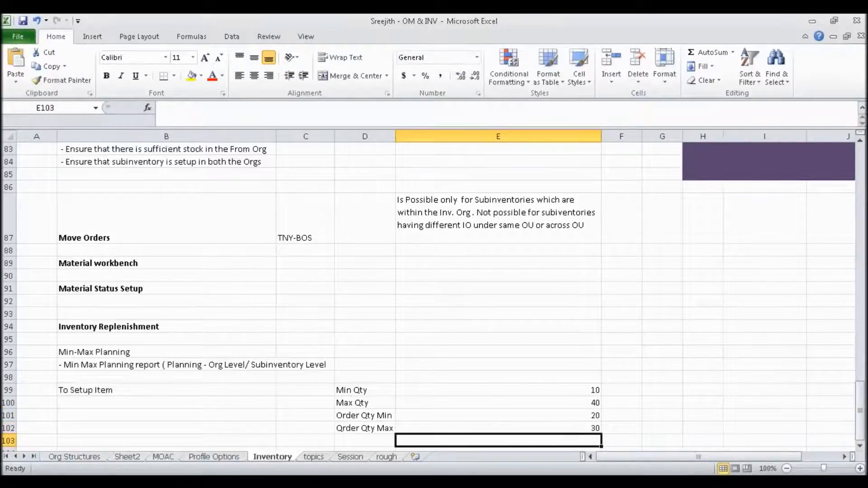
Enter the heading REOQ in cell G98, beside the quantity table.
{"action": "left_click", "coordinate": [662, 380]}
{"action": "type", "text": "RE"}
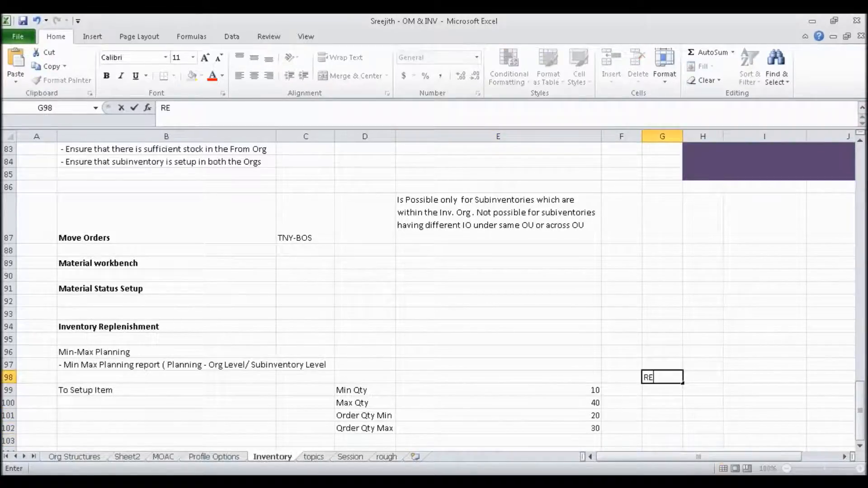
{"action": "key", "text": "BackSpace"}
{"action": "type", "text": "EQ"}
{"action": "key", "text": "BackSpace"}
{"action": "type", "text": "OQ"}
{"action": "key", "text": "Return"}
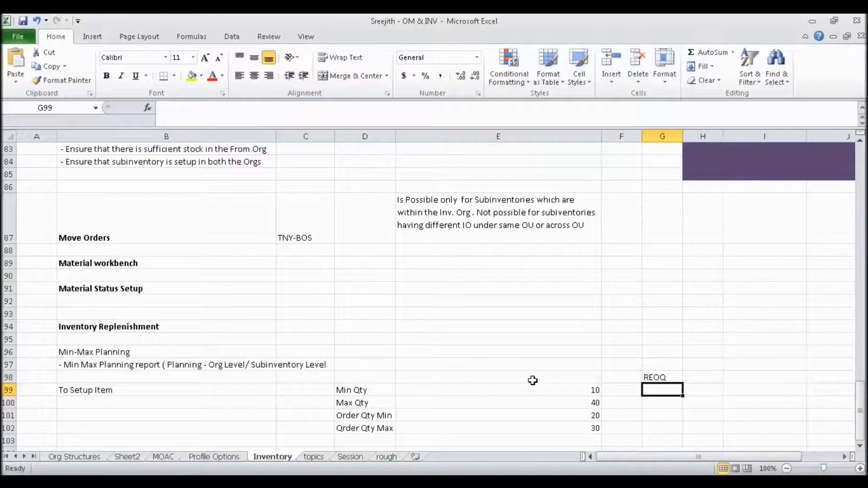
{"action": "key", "text": "Down"}
{"action": "key", "text": "Down"}
{"action": "key", "text": "Down"}
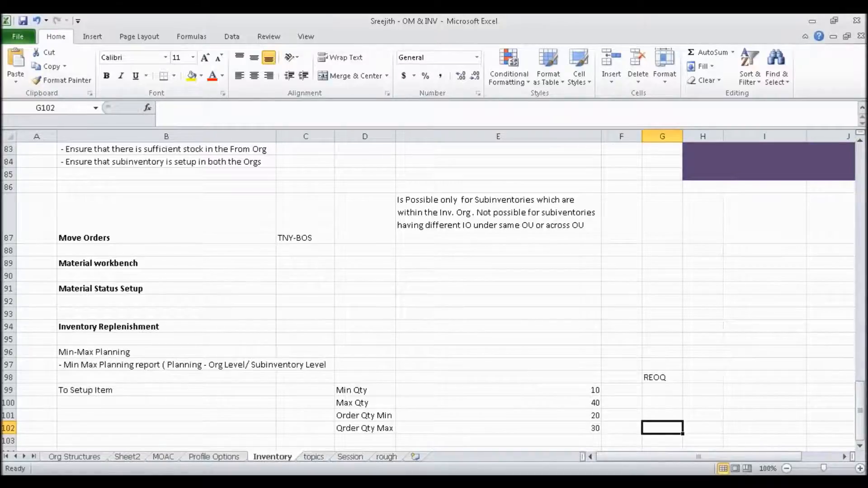
Return to Oracle Applications, find all own requests from the last 1 day and view the newest Min-max planning report's output.
{"action": "key", "text": "alt+Tab"}
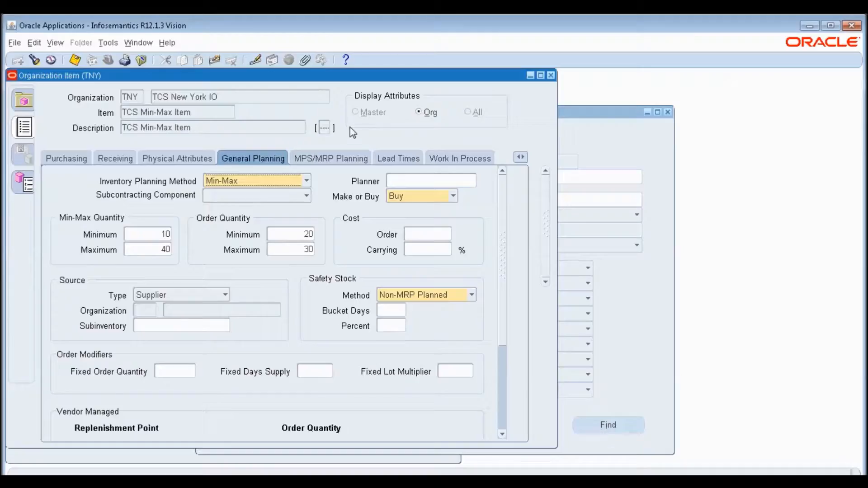
{"action": "left_click", "coordinate": [136, 60]}
{"action": "left_click", "coordinate": [55, 43]}
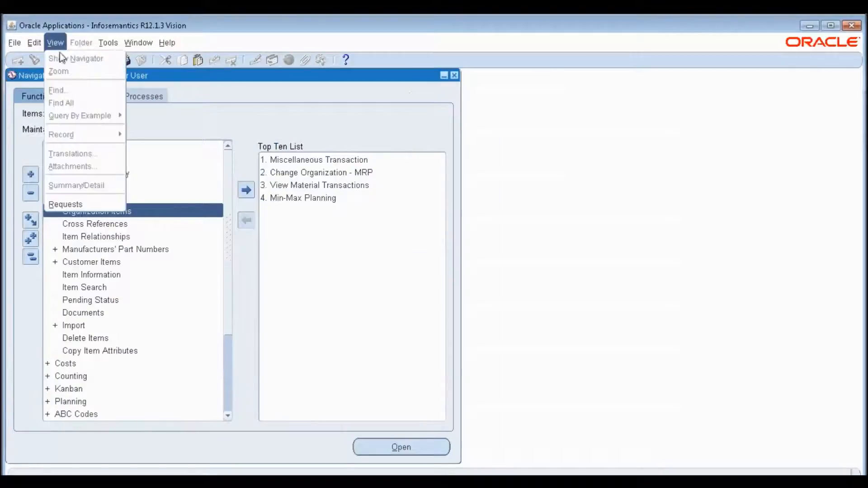
{"action": "left_click", "coordinate": [66, 204]}
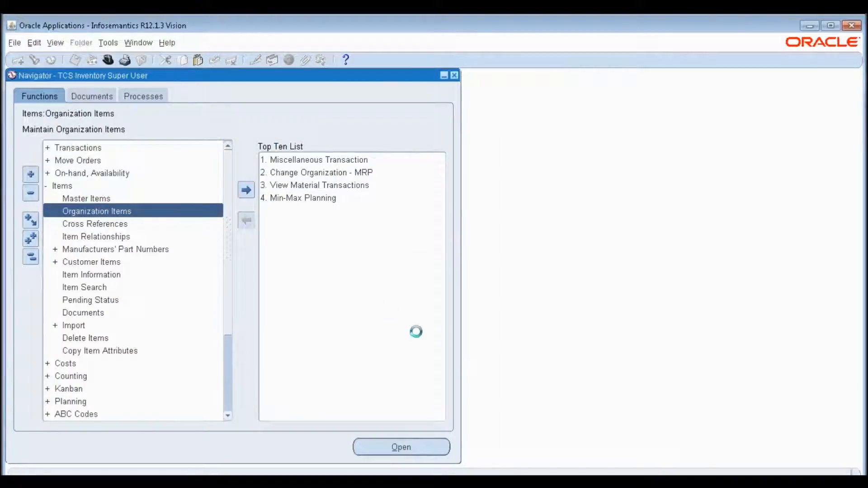
{"action": "key", "text": "BackSpace"}
{"action": "type", "text": "1"}
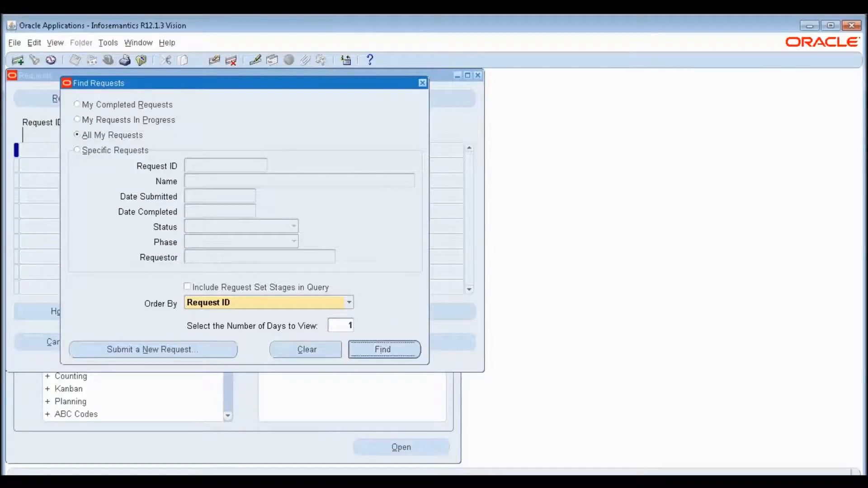
{"action": "left_click", "coordinate": [361, 343]}
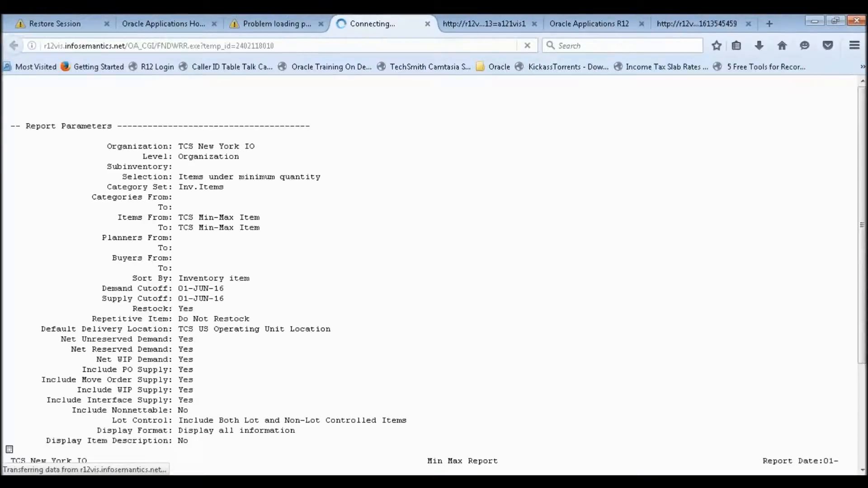
Review the Min Max Report output at 90% browser zoom, and close the Requests window in Oracle Applications.
{"action": "scroll", "coordinate": [335, 291], "scroll_direction": "down", "scroll_amount": 5}
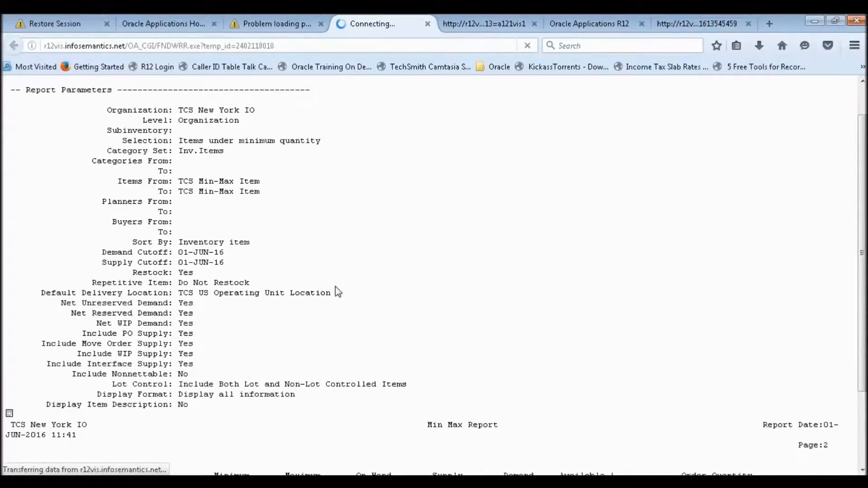
{"action": "scroll", "coordinate": [434, 272], "scroll_direction": "down", "scroll_amount": 1}
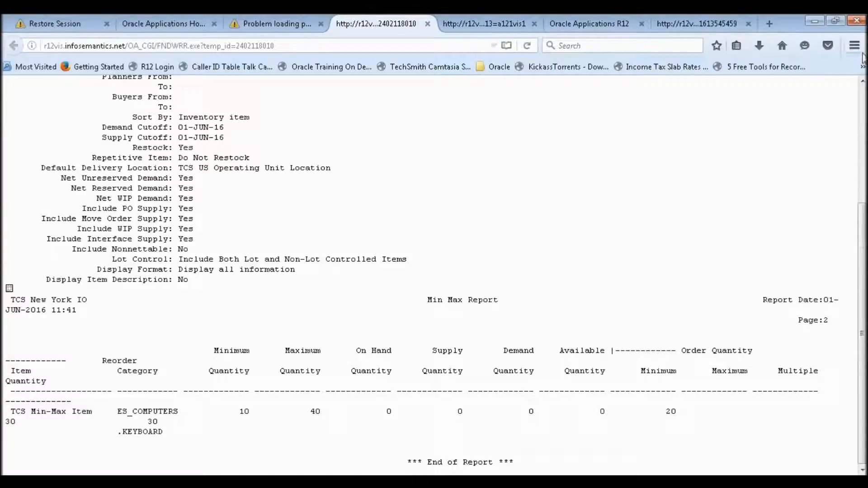
{"action": "left_click", "coordinate": [855, 45]}
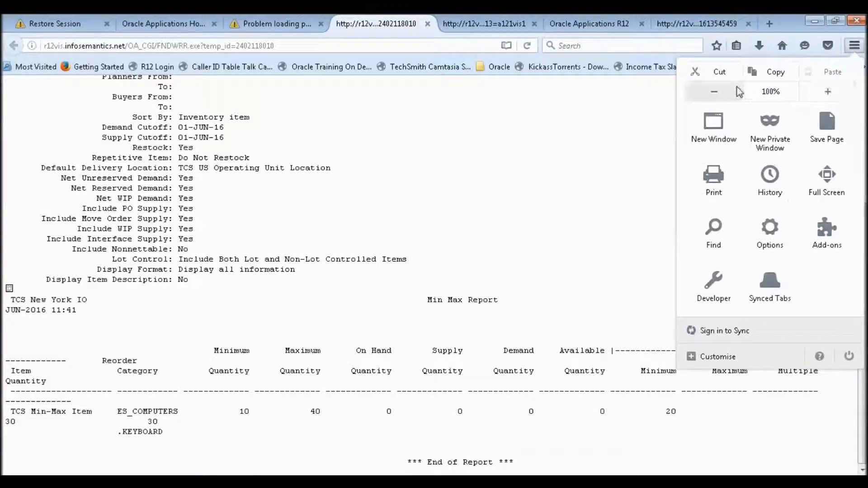
{"action": "left_click", "coordinate": [715, 92]}
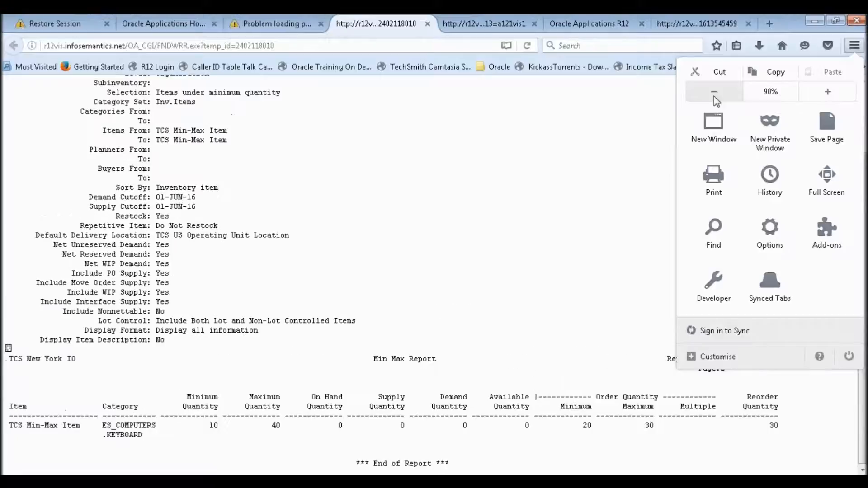
{"action": "left_click", "coordinate": [573, 156]}
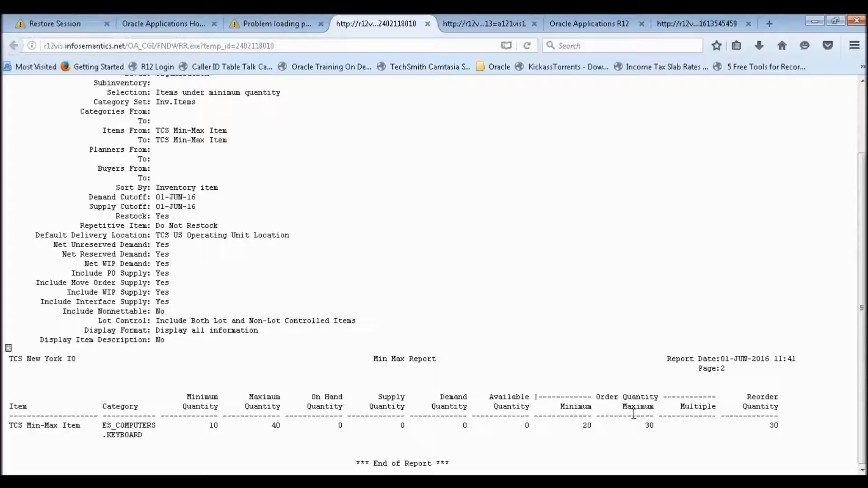
{"action": "key", "text": "alt+Tab"}
{"action": "left_click", "coordinate": [477, 76]}
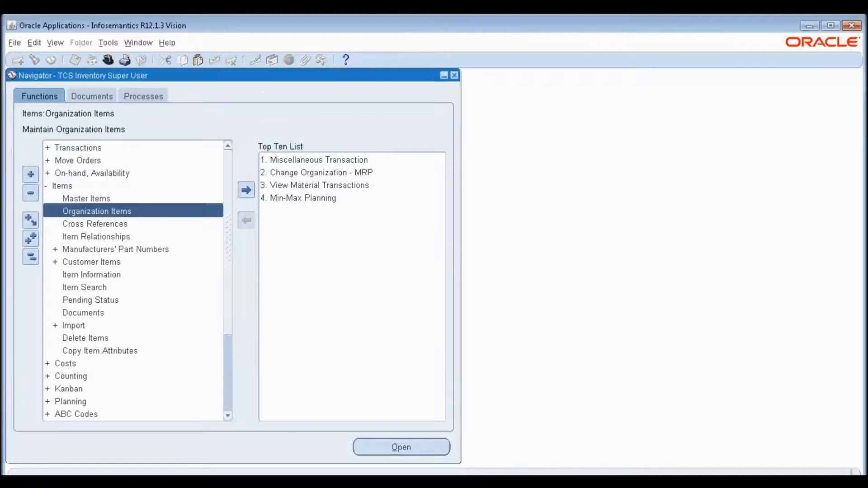
Compare the report's Maximum Quantity with its Order Quantity Maximum for TCS Min-Max Item, and return to the Oracle Navigator.
{"action": "key", "text": "alt+Tab"}
{"action": "left_click_drag", "start_coordinate": [644, 426], "coordinate": [655, 428]}
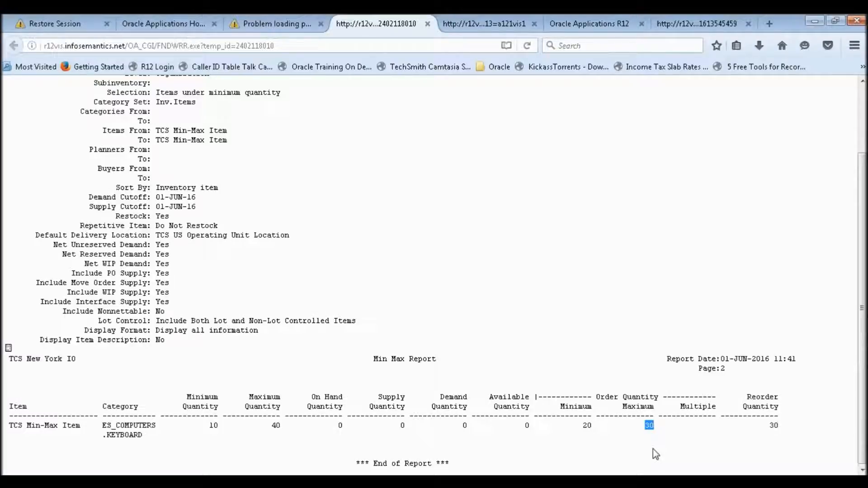
{"action": "left_click_drag", "start_coordinate": [273, 426], "coordinate": [281, 427]}
{"action": "left_click", "coordinate": [274, 424]}
{"action": "left_click_drag", "start_coordinate": [273, 424], "coordinate": [281, 424]}
{"action": "left_click", "coordinate": [648, 426]}
{"action": "double_click", "coordinate": [648, 426]}
{"action": "key", "text": "alt+Tab"}
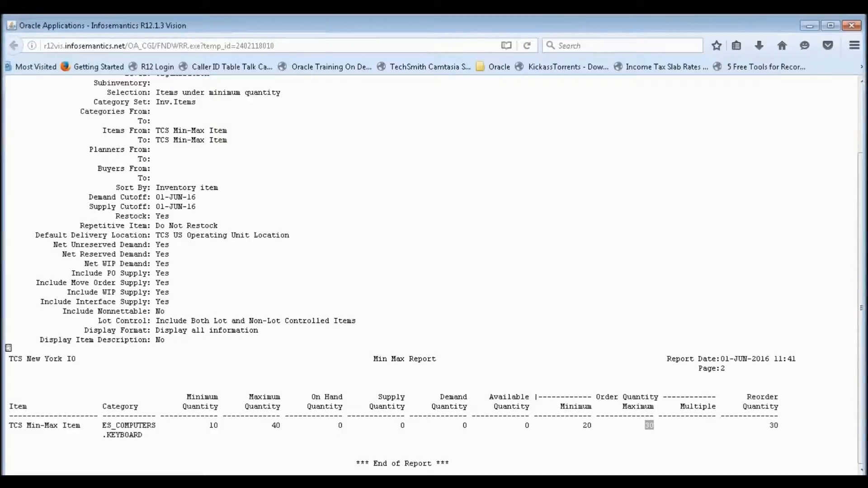
{"action": "key", "text": "alt+Tab"}
{"action": "key", "text": "alt+Tab"}
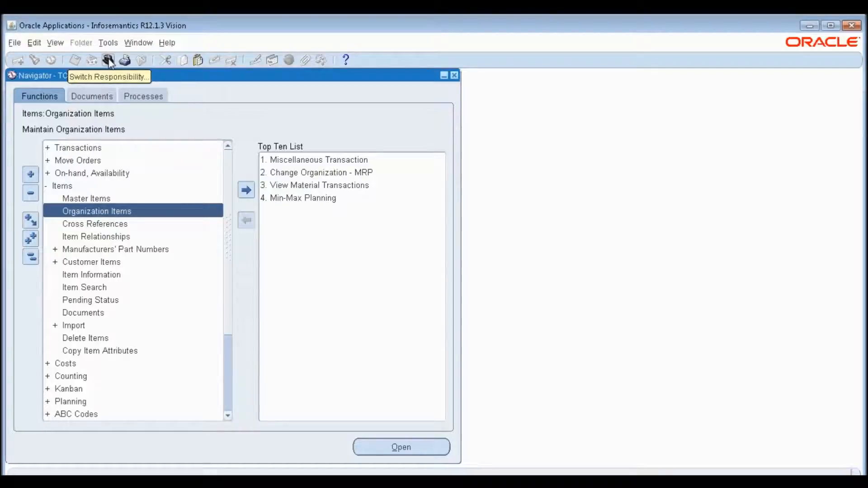
Collapse the whole function tree and expand the Setup functions.
{"action": "left_click", "coordinate": [30, 258]}
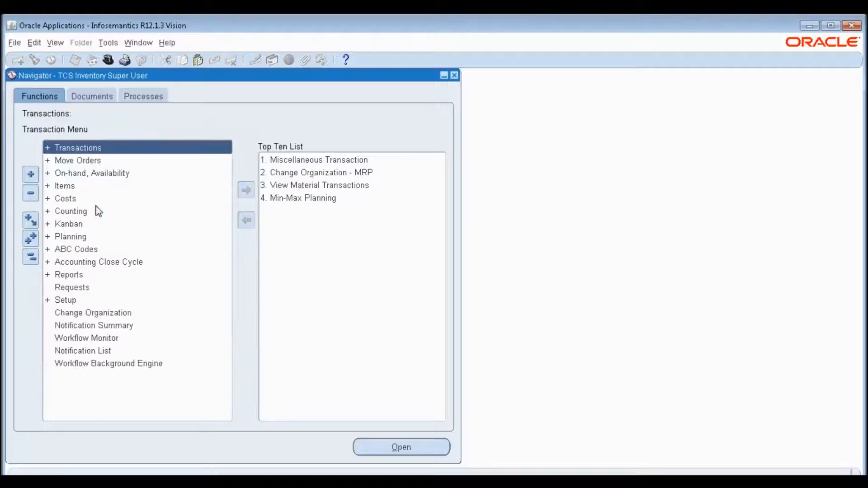
{"action": "left_click", "coordinate": [70, 300]}
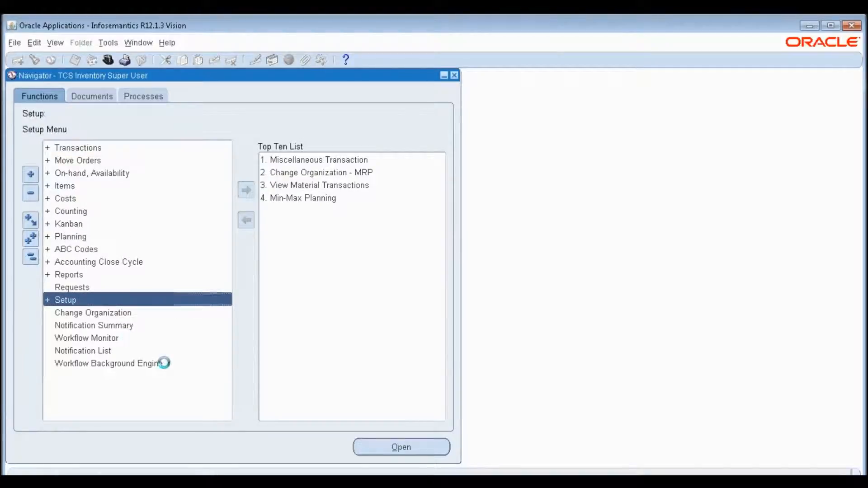
{"action": "key", "text": "Down"}
{"action": "key", "text": "Down"}
{"action": "key", "text": "Down"}
{"action": "key", "text": "Down"}
{"action": "key", "text": "Down"}
{"action": "key", "text": "Down"}
{"action": "key", "text": "Down"}
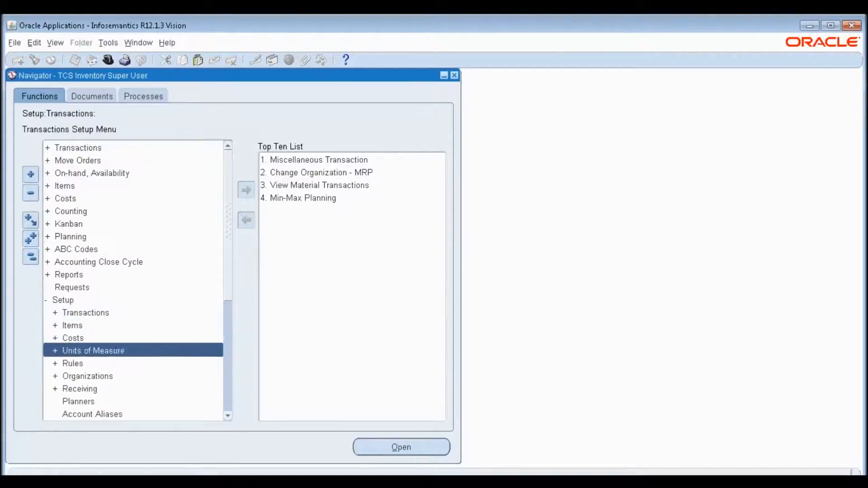
{"action": "key", "text": "Down"}
{"action": "key", "text": "Up"}
{"action": "key", "text": "Up"}
{"action": "key", "text": "Up"}
{"action": "key", "text": "Up"}
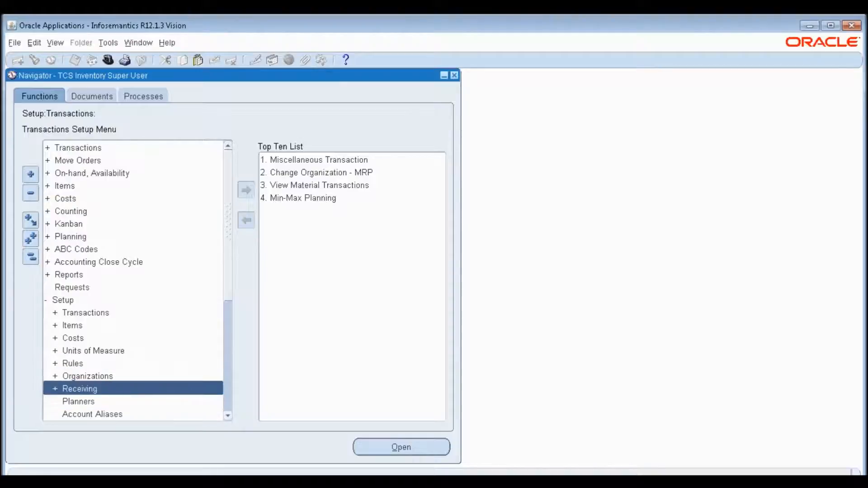
{"action": "key", "text": "Return"}
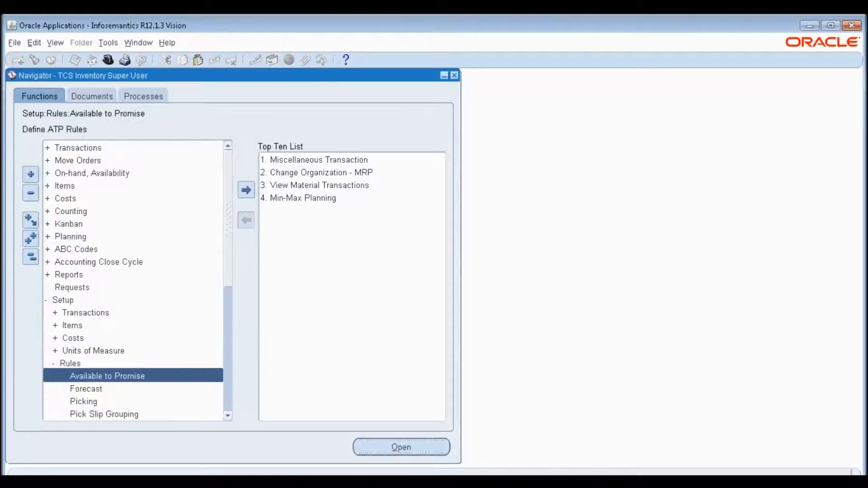
{"action": "key", "text": "Up"}
{"action": "key", "text": "Return"}
Open the Locations form from the organization setup functions.
{"action": "key", "text": "Down"}
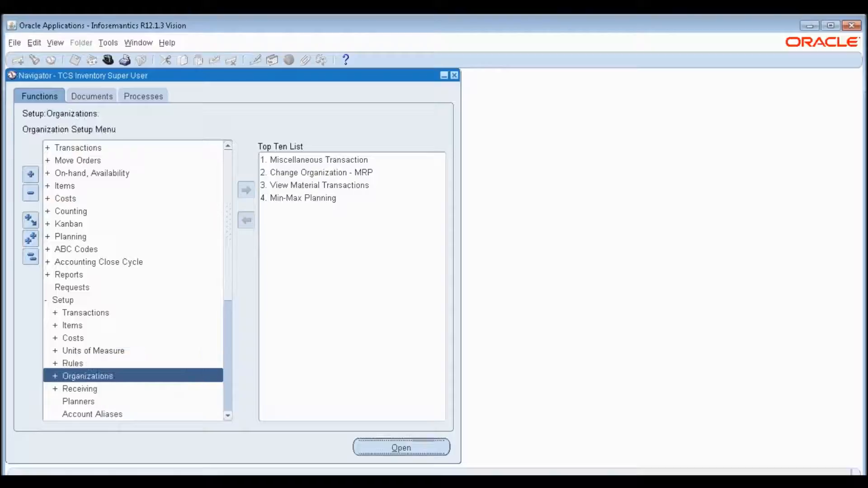
{"action": "key", "text": "Return"}
{"action": "key", "text": "Down"}
{"action": "key", "text": "Down"}
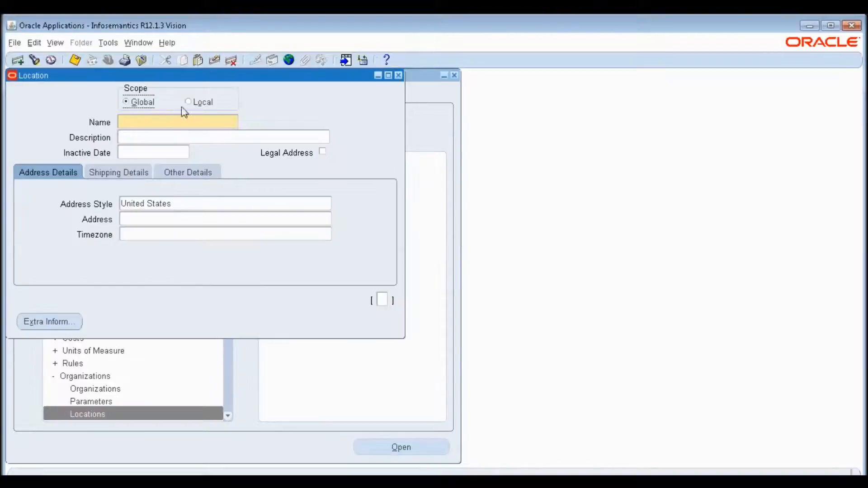
Query the location records whose name matches TCS%US%.
{"action": "left_click", "coordinate": [40, 64]}
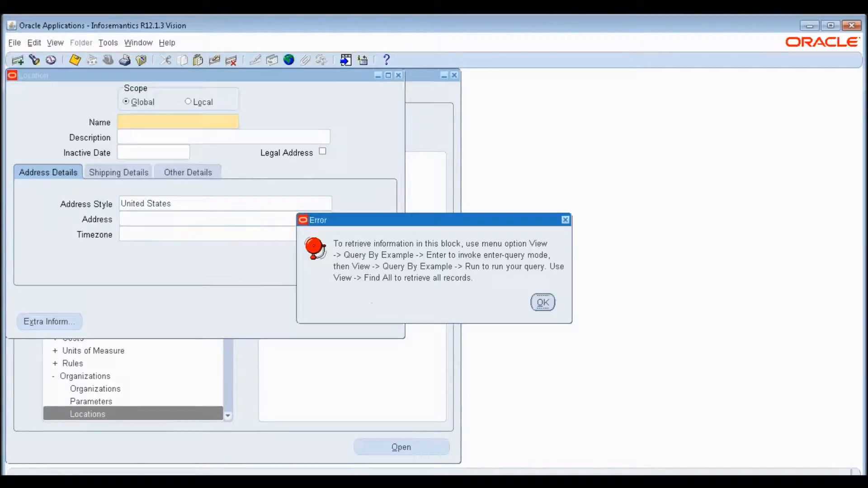
{"action": "key", "text": "Return"}
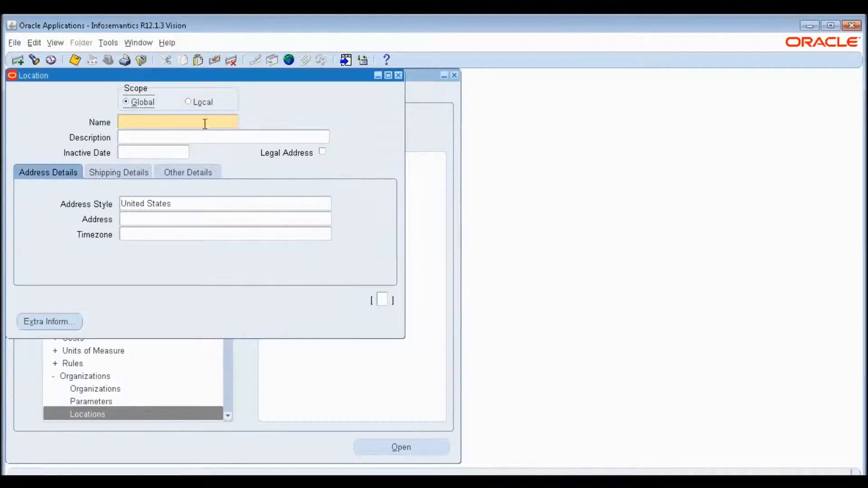
{"action": "key", "text": "F11"}
{"action": "type", "text": "T"}
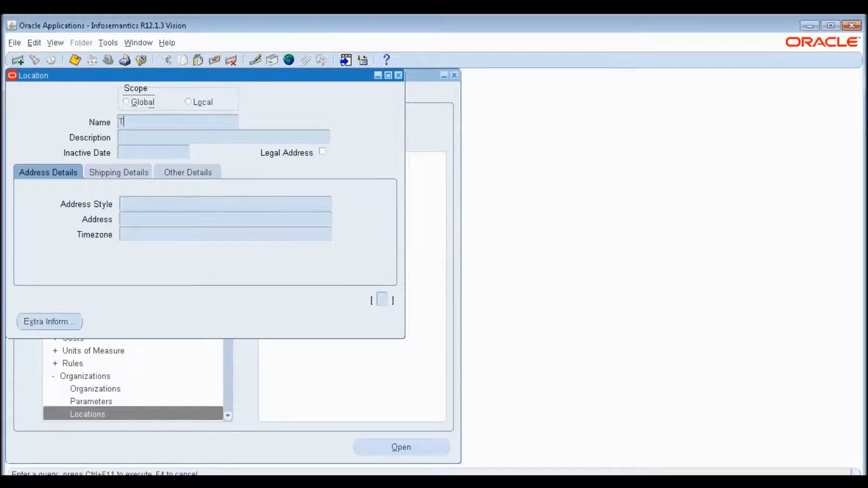
{"action": "type", "text": "CS%US%"}
{"action": "key", "text": "ctrl+F11"}
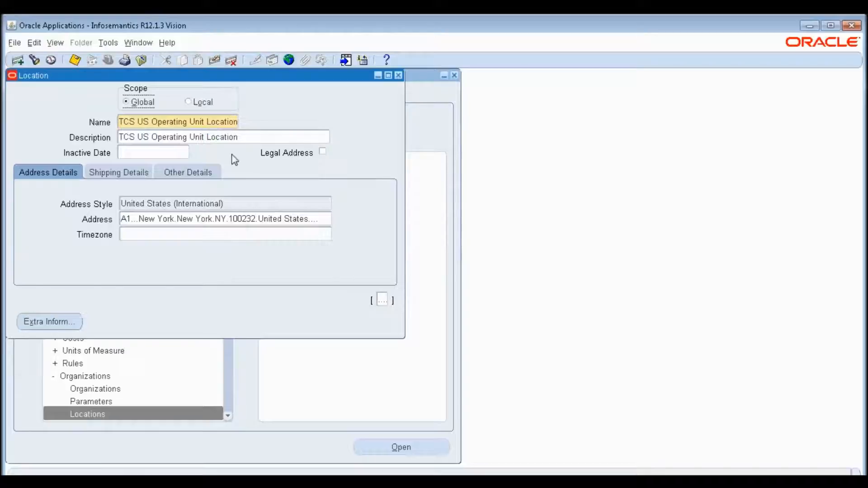
Assign TNY-TCS New York IO as the inventory organization of the TCS US Operating Unit Location and save the record.
{"action": "left_click", "coordinate": [147, 176]}
{"action": "left_click", "coordinate": [199, 175]}
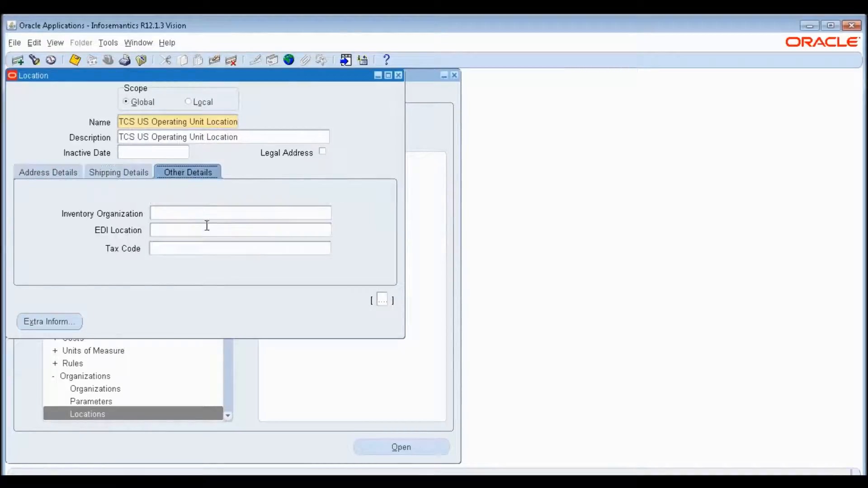
{"action": "type", "text": "TCS"}
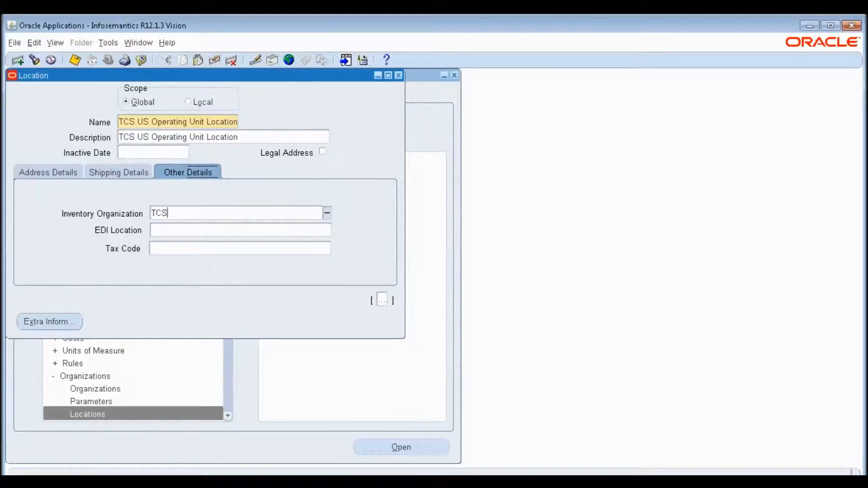
{"action": "type", "text": "%New%"}
{"action": "key", "text": "Tab"}
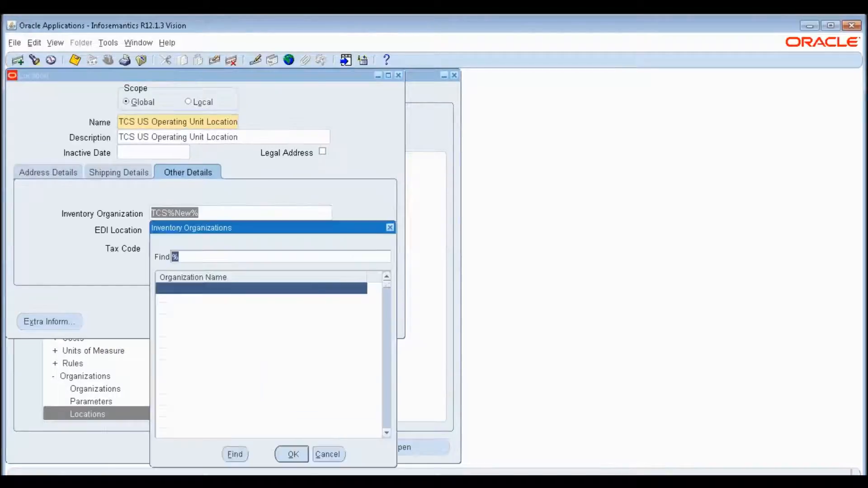
{"action": "type", "text": "t"}
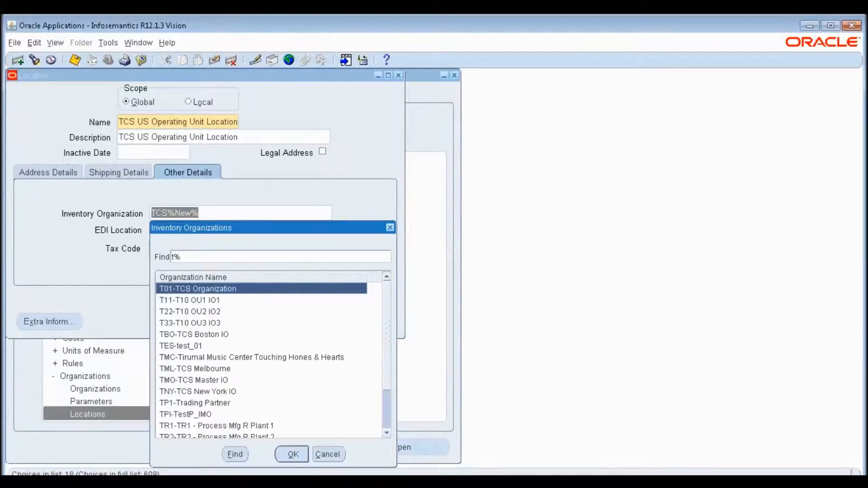
{"action": "key", "text": "Down"}
{"action": "key", "text": "Down"}
{"action": "key", "text": "Down"}
{"action": "key", "text": "Down"}
{"action": "key", "text": "Down"}
{"action": "key", "text": "Down"}
{"action": "key", "text": "Down"}
{"action": "key", "text": "Down"}
{"action": "key", "text": "Down"}
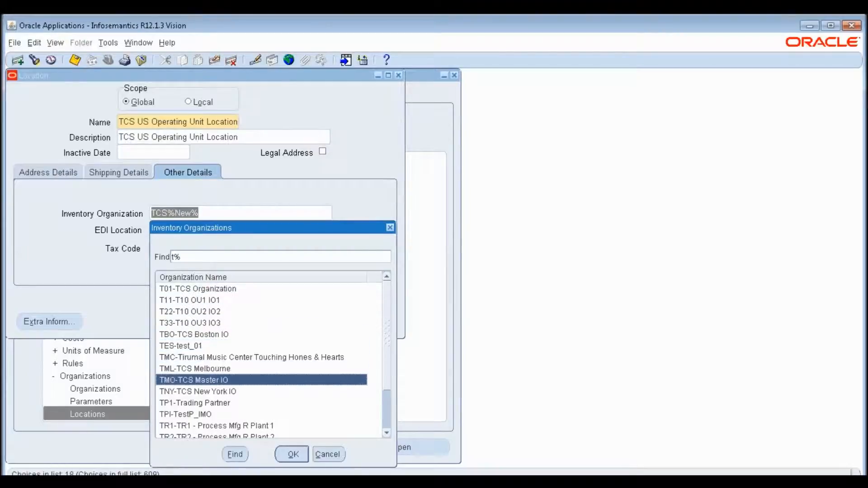
{"action": "key", "text": "Return"}
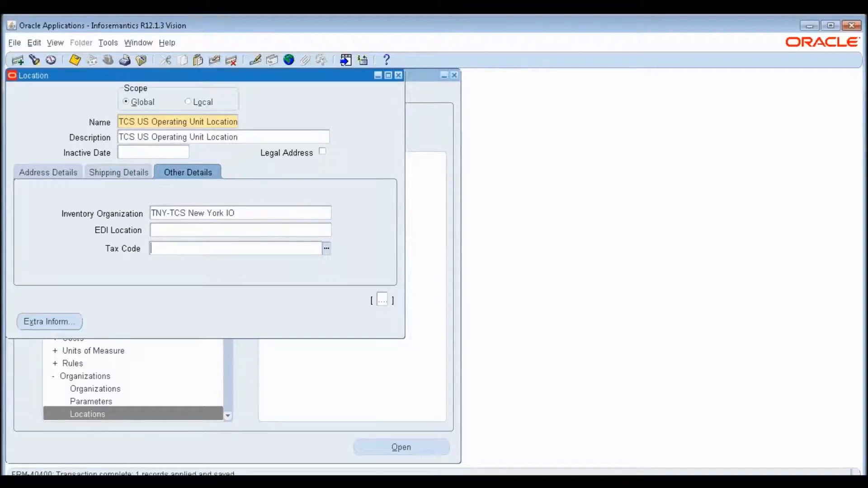
Close the location form and switch the responsibility to TCS Purchasing Super User.
{"action": "key", "text": "F4"}
{"action": "left_click", "coordinate": [107, 61]}
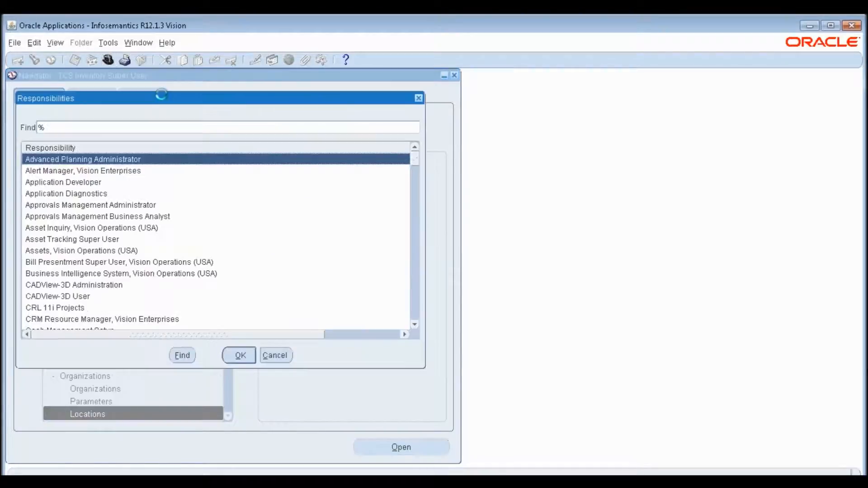
{"action": "type", "text": "tcS"}
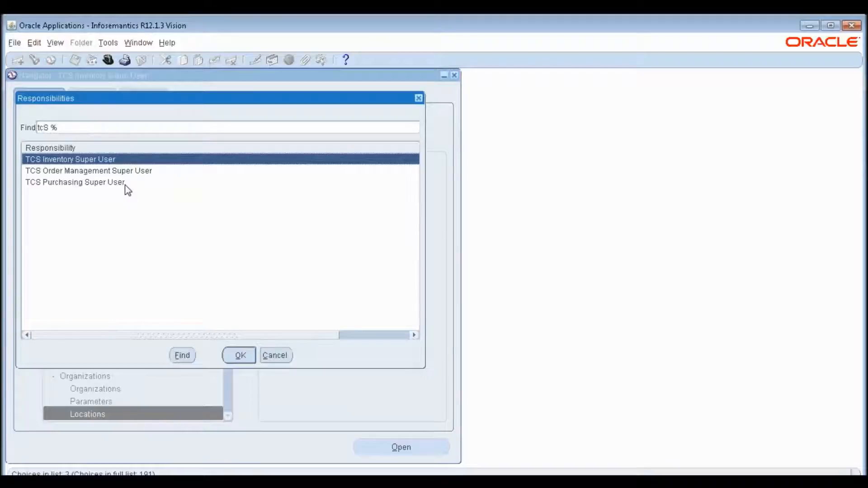
{"action": "left_click", "coordinate": [126, 188]}
{"action": "left_click", "coordinate": [126, 188]}
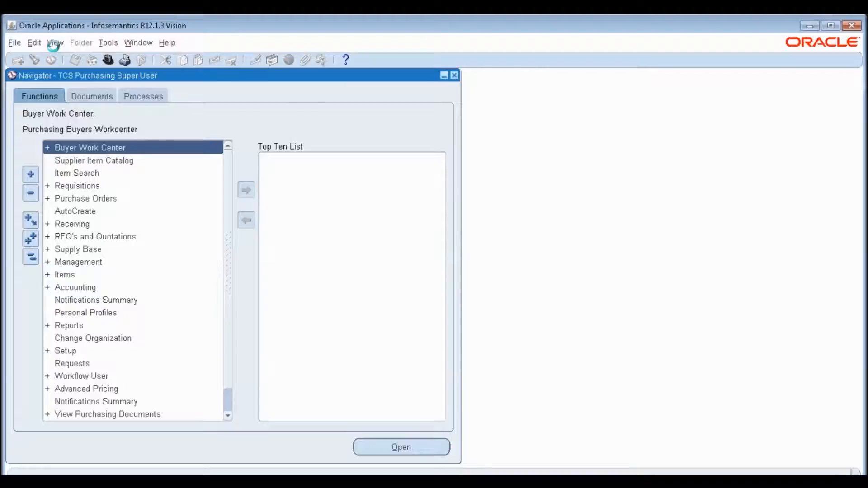
Start a new single concurrent request for the Requisition Import program.
{"action": "left_click", "coordinate": [53, 43]}
{"action": "left_click", "coordinate": [85, 207]}
{"action": "left_click", "coordinate": [152, 349]}
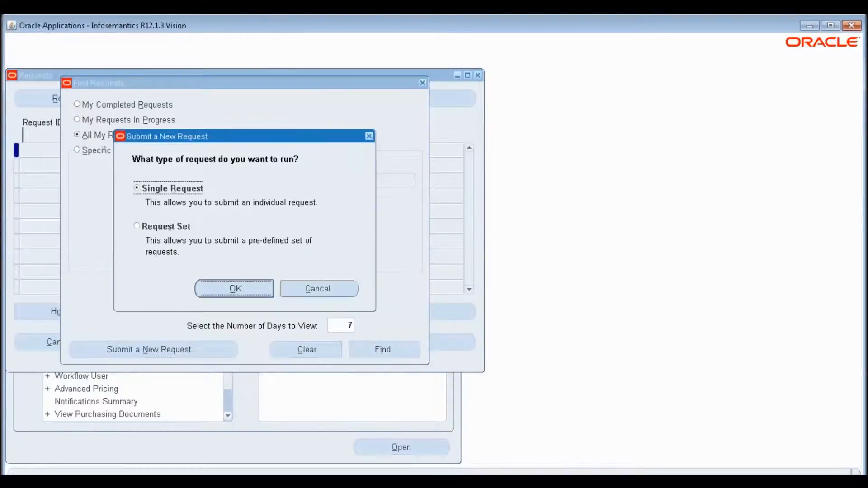
{"action": "key", "text": "Return"}
{"action": "type", "text": "Requisition Imp"}
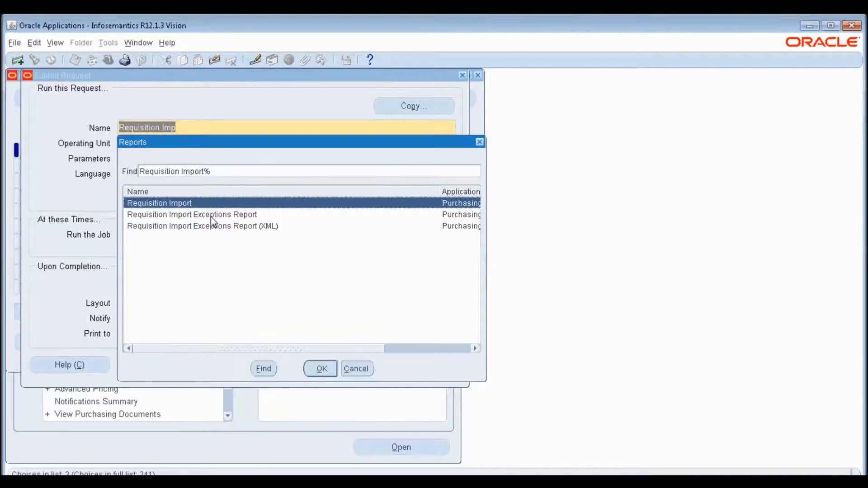
{"action": "left_click", "coordinate": [318, 367]}
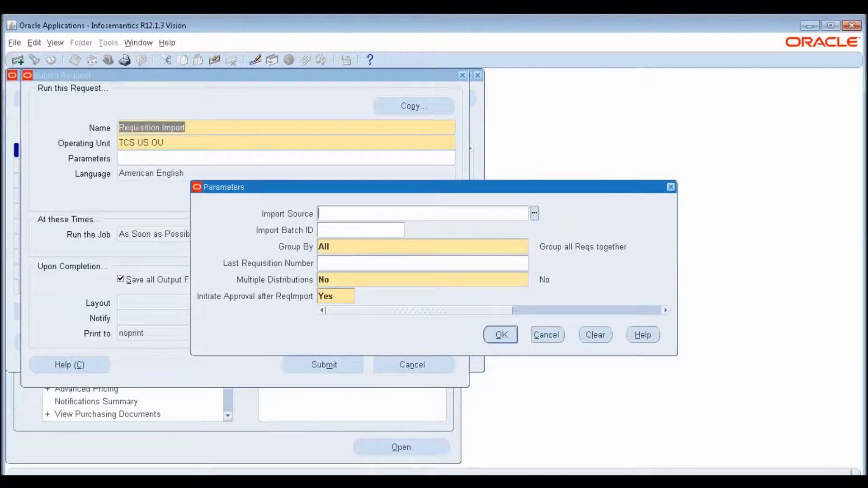
Set the import source parameter to INV, accept the remaining default parameters and submit the Requisition Import request.
{"action": "left_click", "coordinate": [535, 213]}
{"action": "left_click", "coordinate": [371, 229]}
{"action": "left_click", "coordinate": [372, 216]}
{"action": "left_click", "coordinate": [376, 226]}
{"action": "left_click", "coordinate": [514, 335]}
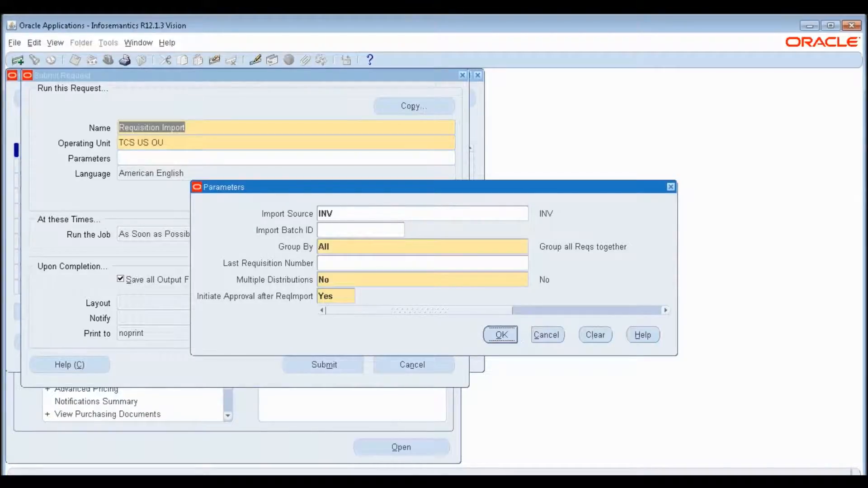
{"action": "left_click", "coordinate": [325, 365]}
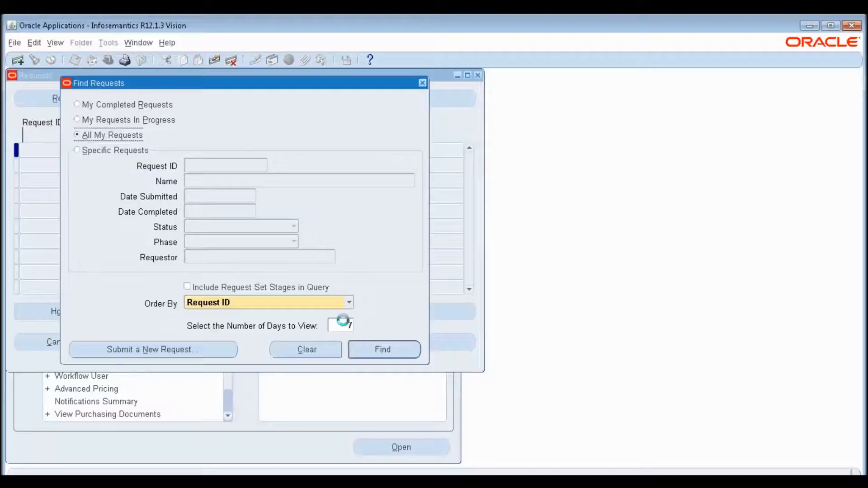
Find all own concurrent requests from the last 1 day.
{"action": "left_click_drag", "start_coordinate": [344, 322], "coordinate": [360, 326]}
{"action": "type", "text": "1"}
{"action": "key", "text": "Return"}
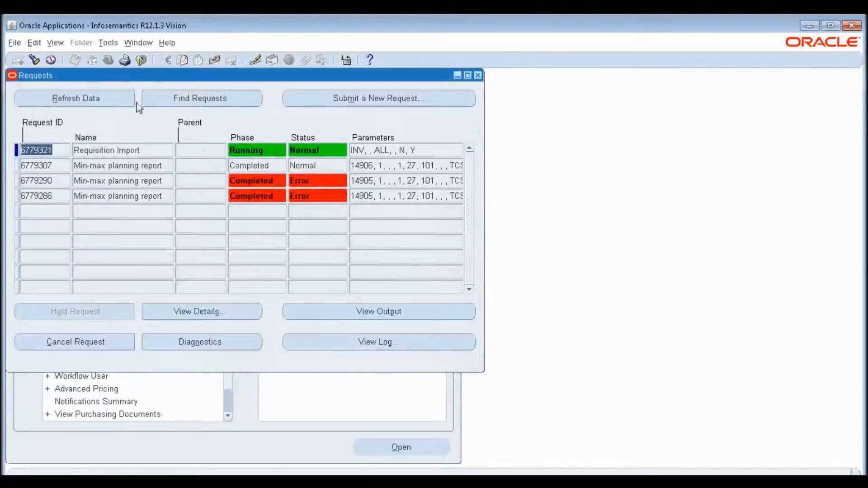
Refresh the request list repeatedly to monitor the Requisition Import request and the Create Internal Orders request.
{"action": "left_click", "coordinate": [95, 98]}
{"action": "left_click", "coordinate": [111, 101]}
{"action": "left_click", "coordinate": [116, 100]}
{"action": "left_click", "coordinate": [116, 99]}
{"action": "left_click", "coordinate": [118, 101]}
{"action": "left_click", "coordinate": [120, 101]}
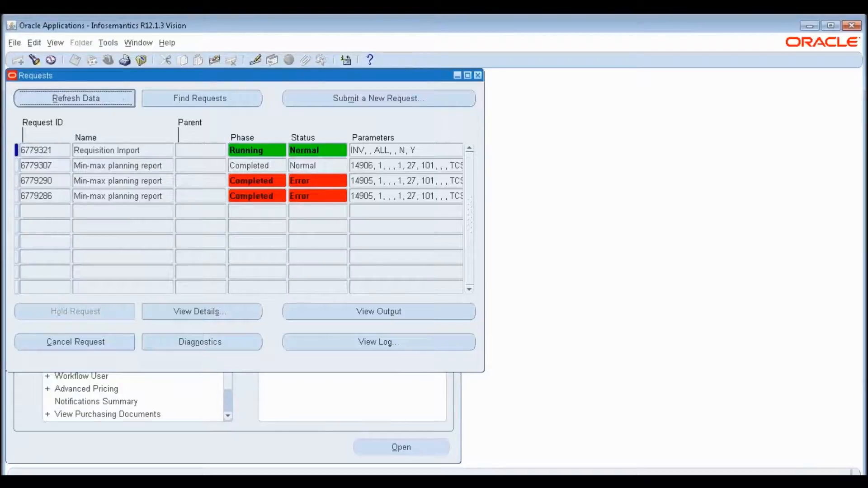
{"action": "left_click", "coordinate": [120, 101]}
{"action": "left_click", "coordinate": [119, 100]}
{"action": "left_click", "coordinate": [119, 101]}
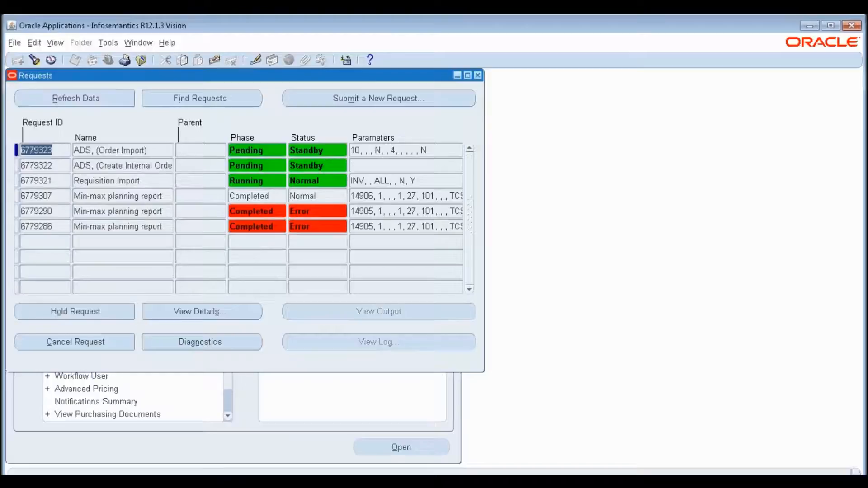
{"action": "left_click", "coordinate": [119, 101]}
{"action": "left_click", "coordinate": [120, 101]}
{"action": "left_click", "coordinate": [119, 100]}
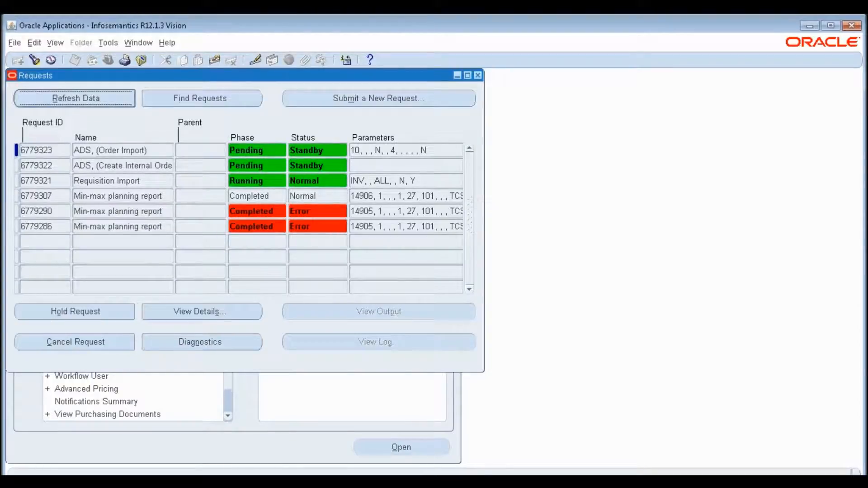
{"action": "left_click", "coordinate": [119, 100]}
{"action": "left_click", "coordinate": [119, 101]}
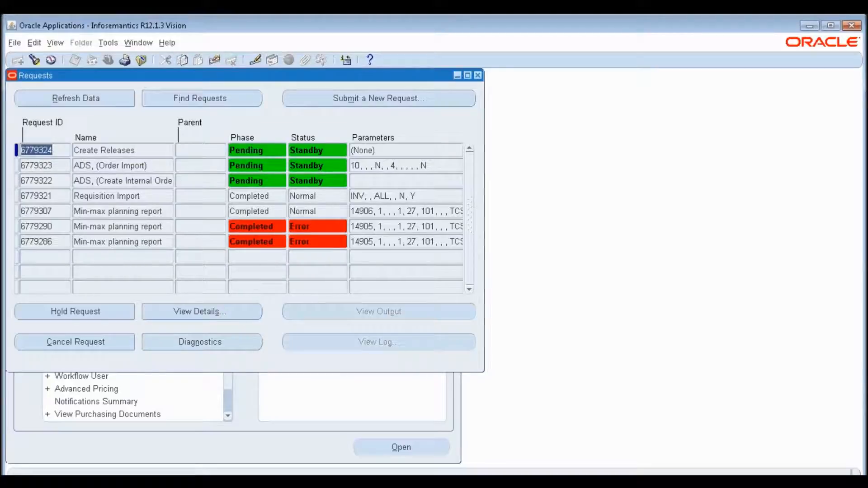
{"action": "left_click", "coordinate": [119, 100]}
{"action": "left_click", "coordinate": [119, 101]}
{"action": "left_click", "coordinate": [120, 100]}
{"action": "left_click", "coordinate": [120, 100]}
{"action": "left_click", "coordinate": [120, 101]}
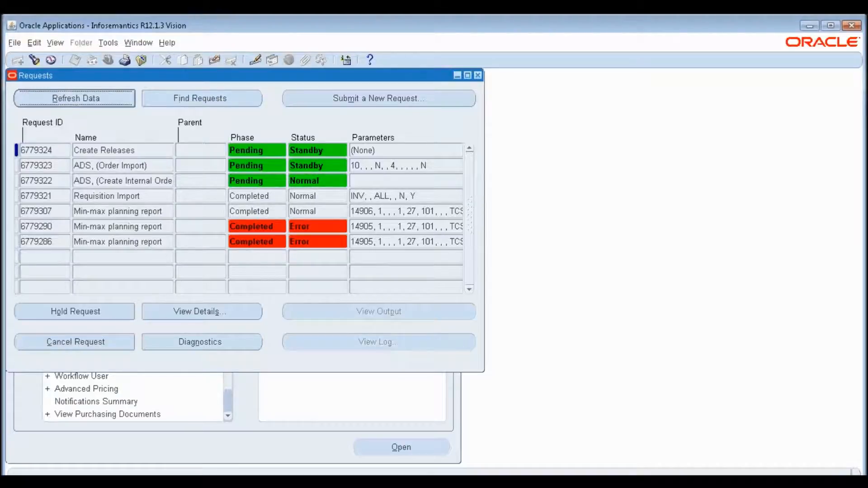
{"action": "left_click", "coordinate": [119, 100]}
{"action": "left_click", "coordinate": [119, 101]}
{"action": "left_click", "coordinate": [119, 100]}
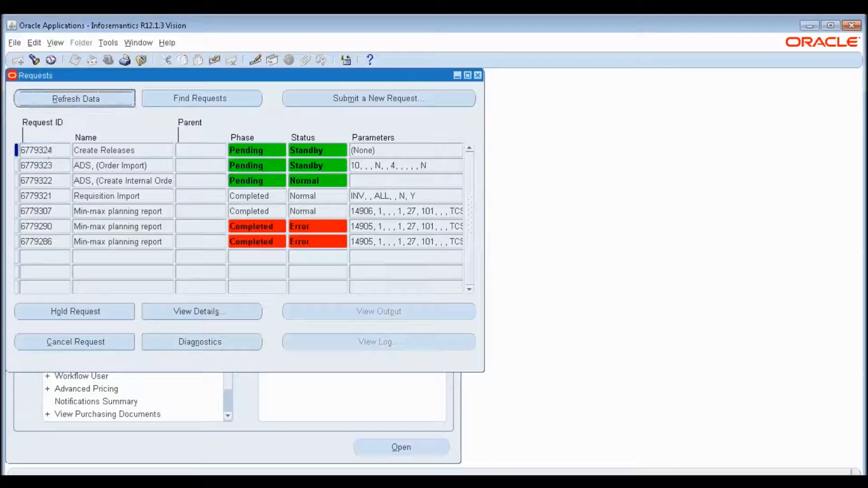
{"action": "left_click", "coordinate": [120, 101]}
{"action": "left_click", "coordinate": [119, 100]}
{"action": "left_click", "coordinate": [119, 101]}
{"action": "left_click", "coordinate": [120, 101]}
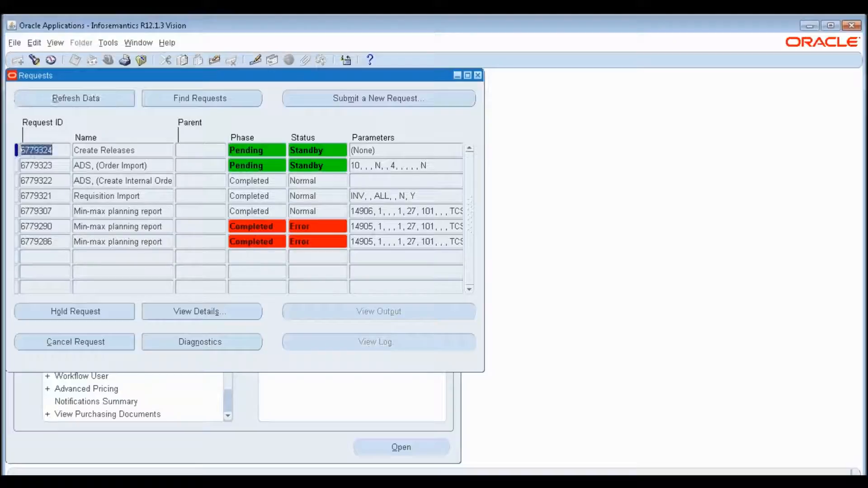
Close the requests list and open the Find Requisitions form from the requisition functions.
{"action": "left_click", "coordinate": [478, 75]}
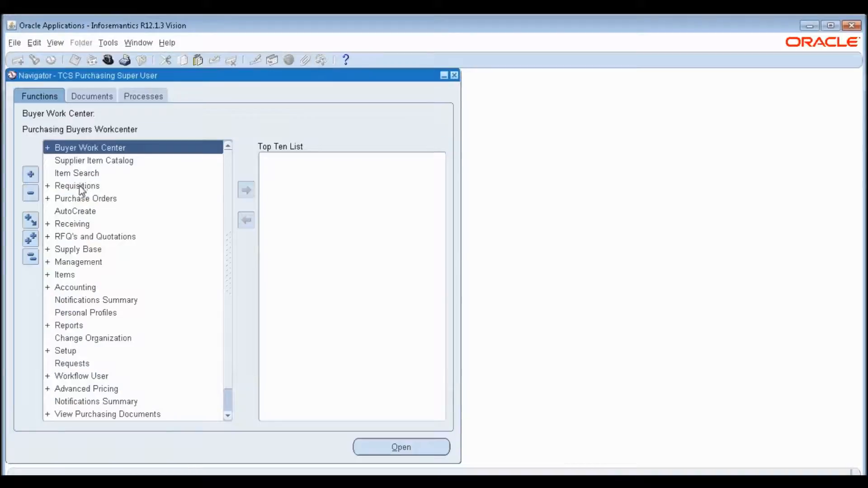
{"action": "left_click", "coordinate": [79, 186]}
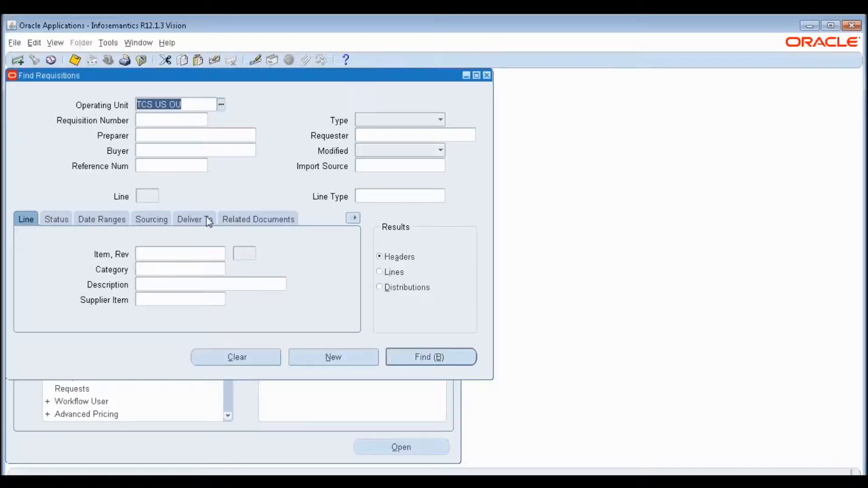
Find the requisition lines for the item matching TCS%Min% and examine their quantity, price, amount, requester and location.
{"action": "type", "text": "TCS%Min%"}
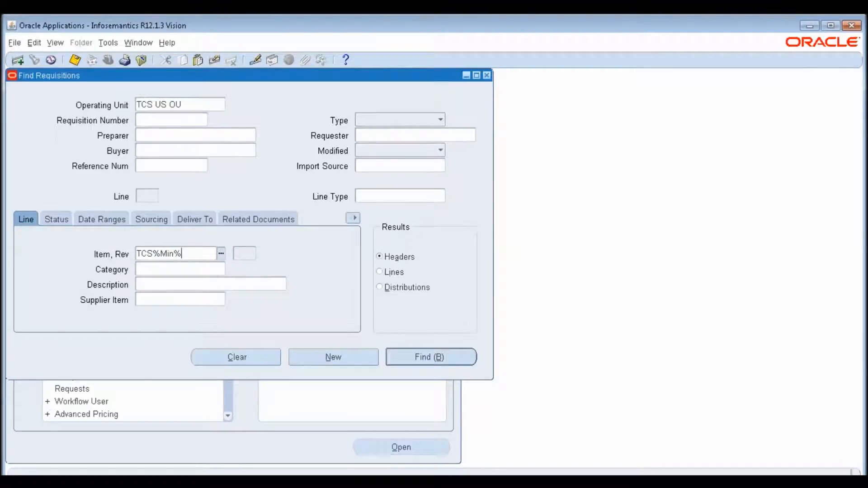
{"action": "key", "text": "Tab"}
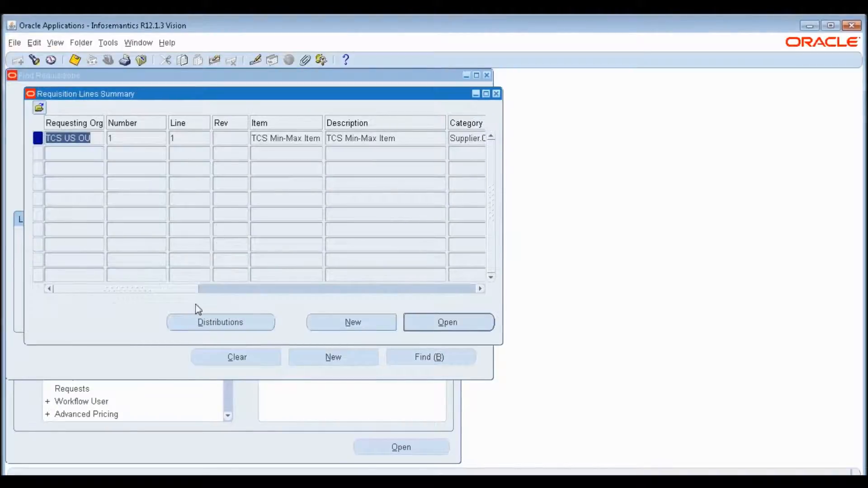
{"action": "left_click_drag", "start_coordinate": [177, 289], "coordinate": [220, 289]}
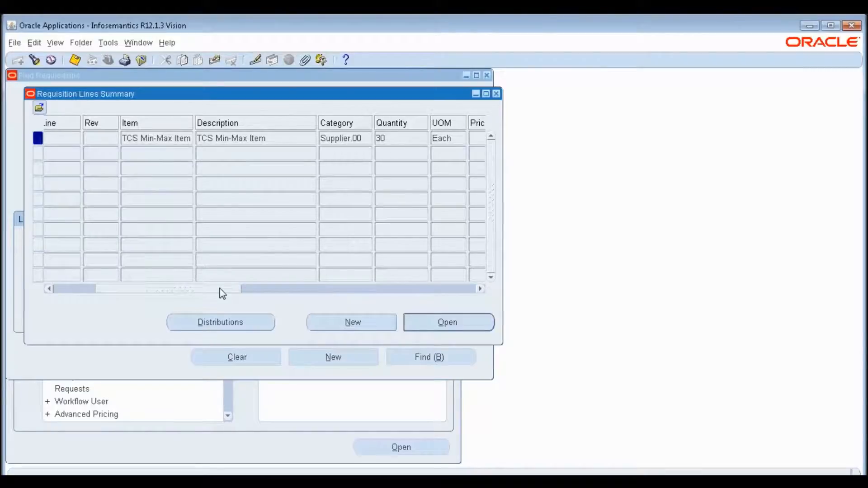
{"action": "left_click_drag", "start_coordinate": [220, 289], "coordinate": [330, 316]}
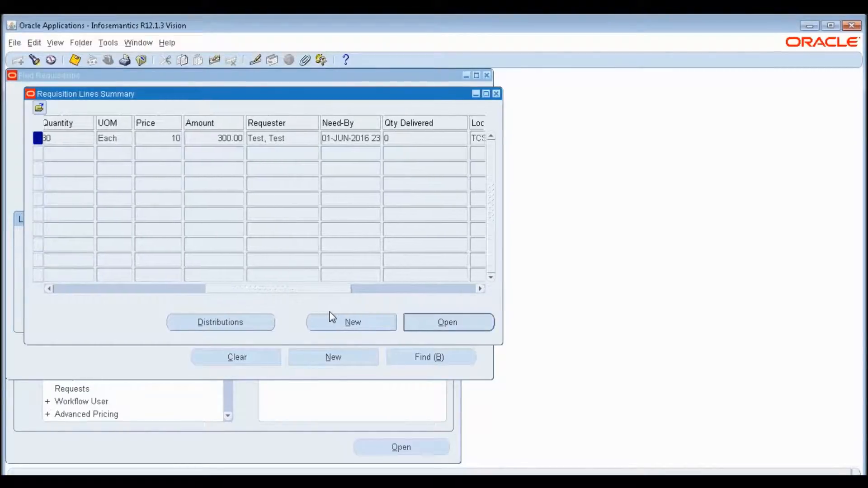
{"action": "double_click", "coordinate": [179, 141]}
{"action": "left_click", "coordinate": [207, 138]}
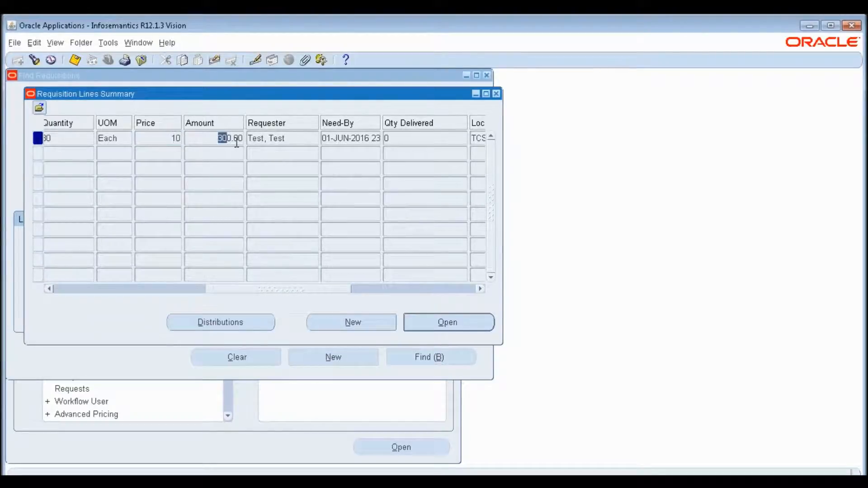
{"action": "left_click", "coordinate": [292, 138]}
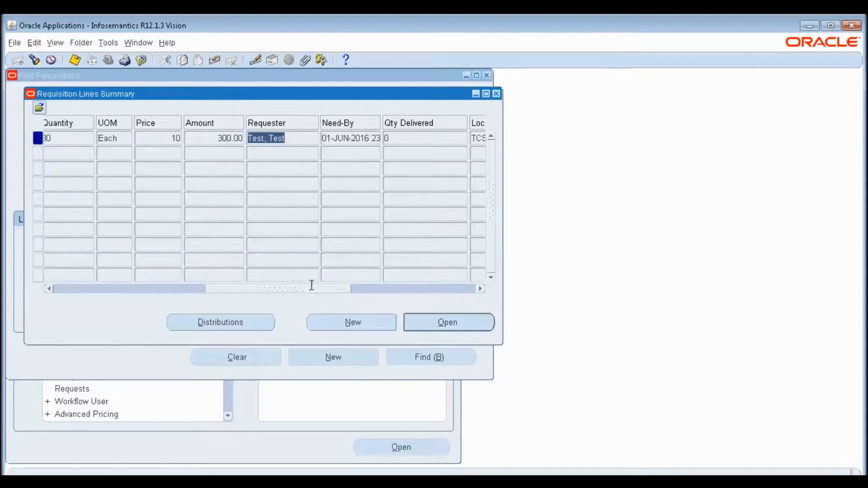
{"action": "left_click_drag", "start_coordinate": [304, 291], "coordinate": [387, 291]}
{"action": "left_click", "coordinate": [230, 138]}
{"action": "left_click_drag", "start_coordinate": [234, 137], "coordinate": [296, 146]}
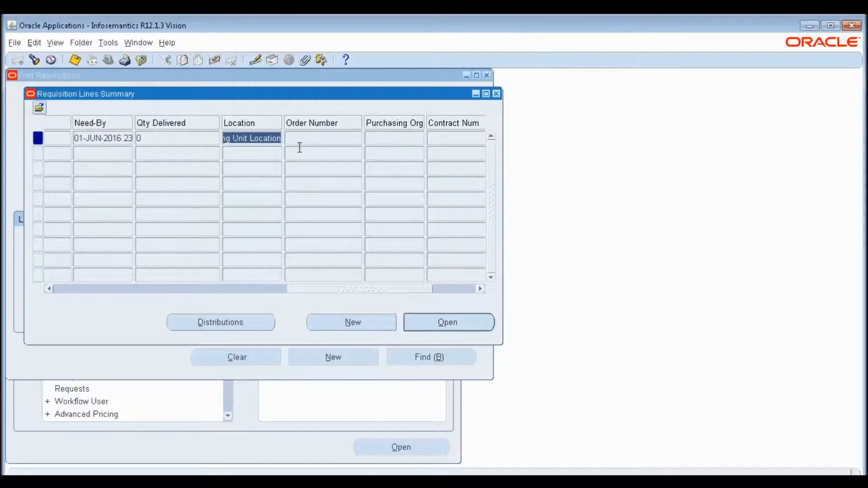
Close the requisition forms and add Organization Items to the Top Ten List.
{"action": "key", "text": "F4"}
{"action": "left_click", "coordinate": [35, 257]}
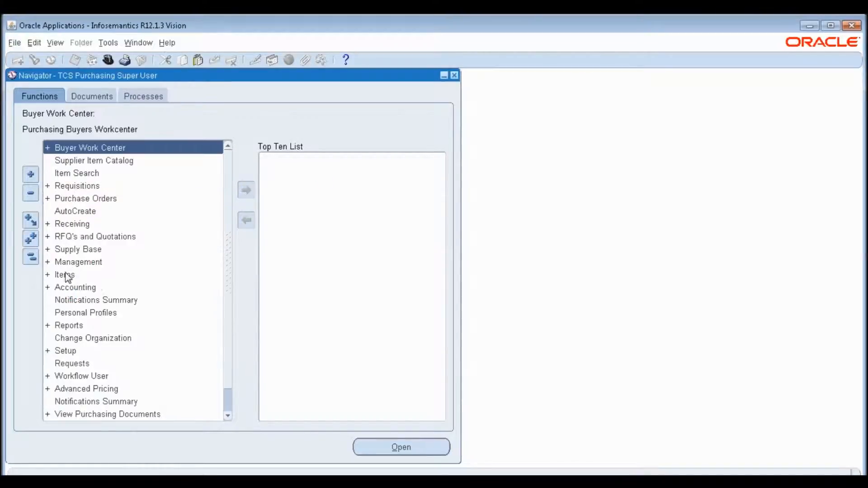
{"action": "left_click", "coordinate": [66, 275]}
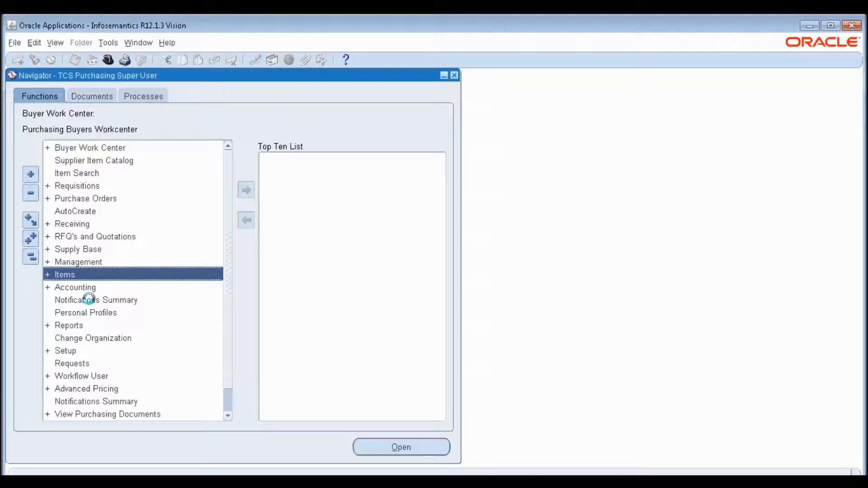
{"action": "left_click", "coordinate": [91, 300]}
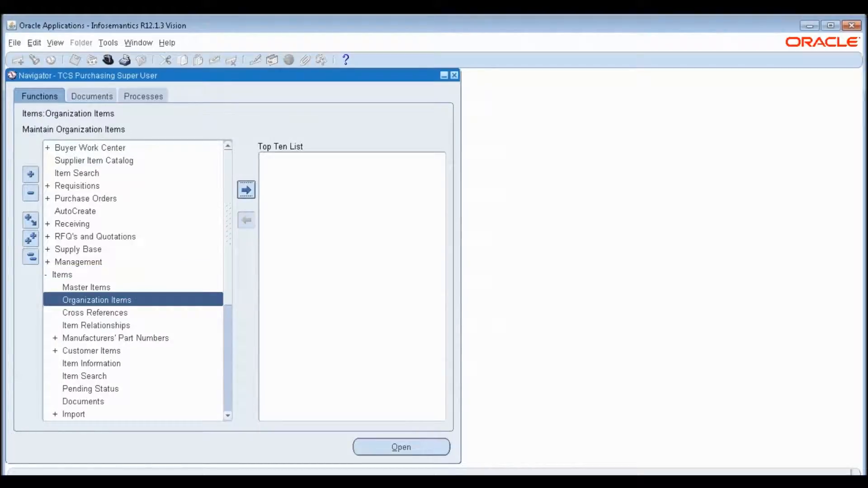
{"action": "left_click", "coordinate": [246, 189]}
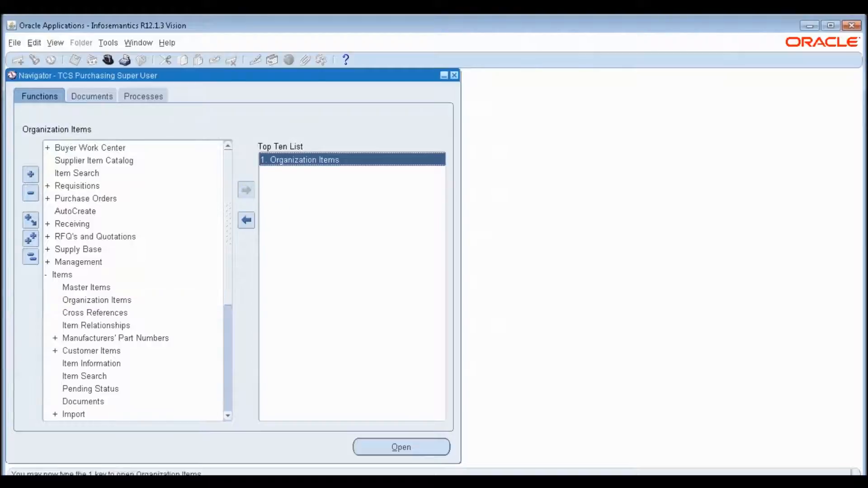
Open Organization Items for the organization TCS New York IO (TNY).
{"action": "key", "text": "1"}
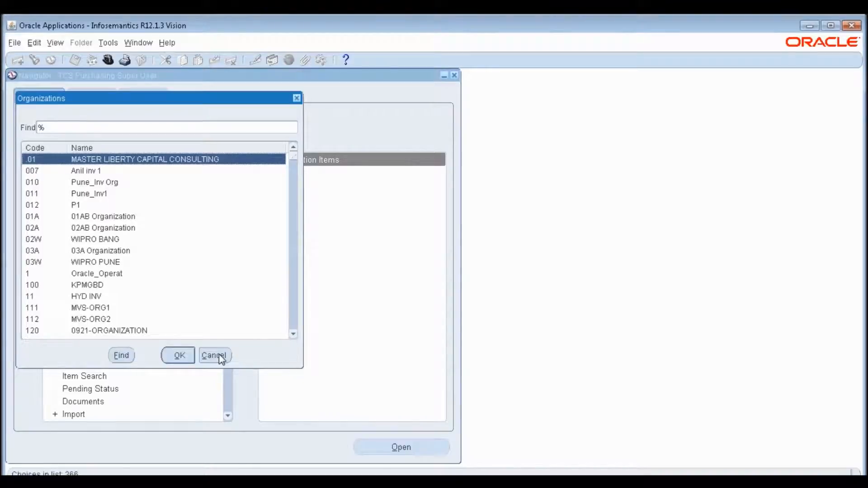
{"action": "type", "text": "t"}
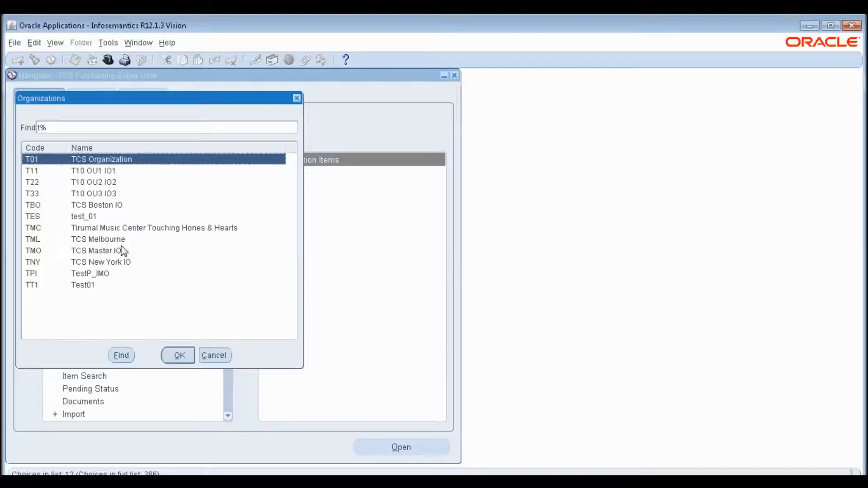
{"action": "double_click", "coordinate": [116, 263]}
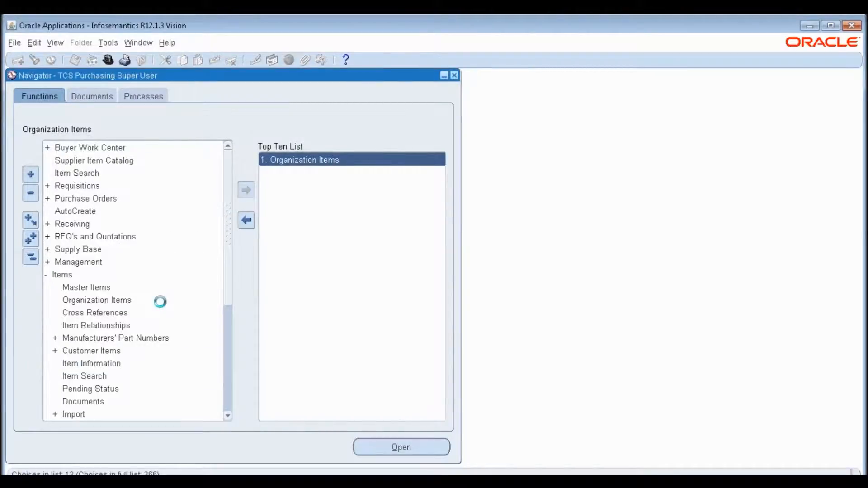
Switch to the Excel workbook, enter 30 in cell G99 under REOQ, and return to Oracle Applications.
{"action": "key", "text": "alt+Tab"}
{"action": "key", "text": "alt+Tab"}
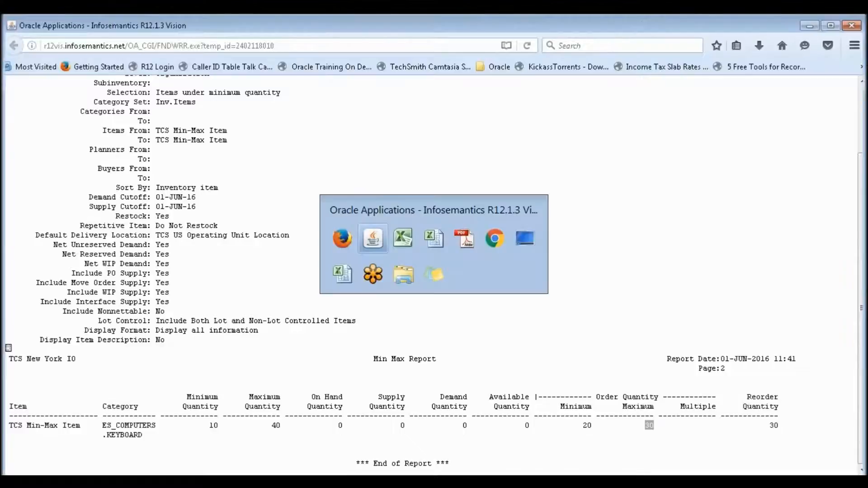
{"action": "key", "text": "alt+Tab"}
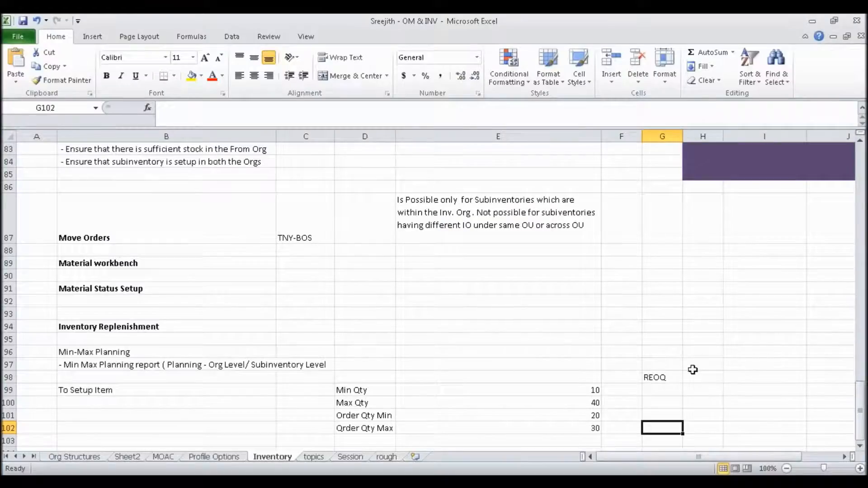
{"action": "left_click", "coordinate": [661, 390]}
{"action": "type", "text": "30"}
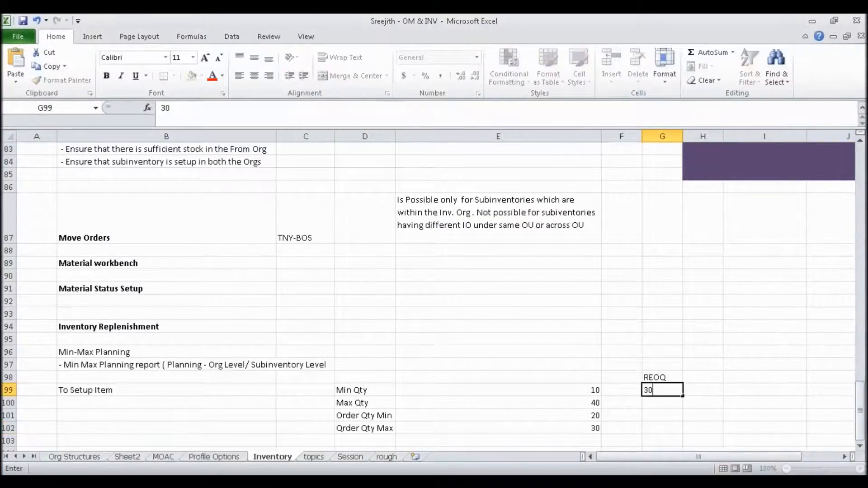
{"action": "key", "text": "Tab"}
{"action": "left_click", "coordinate": [658, 390]}
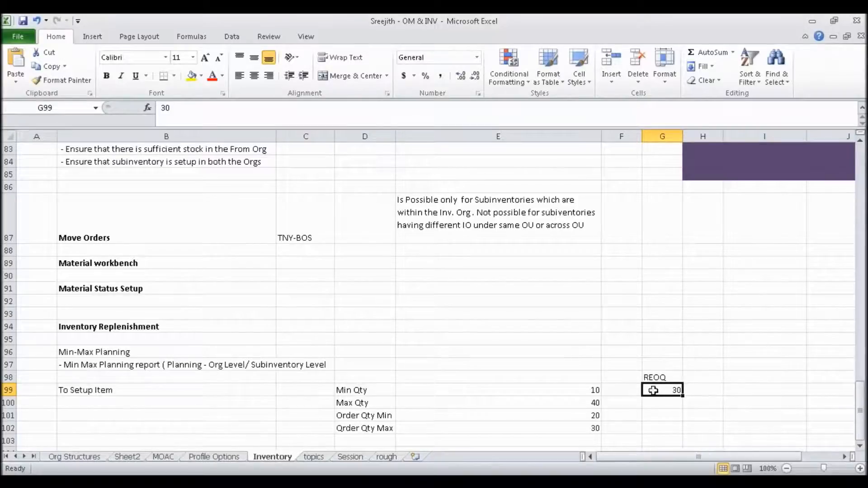
{"action": "key", "text": "alt+Tab"}
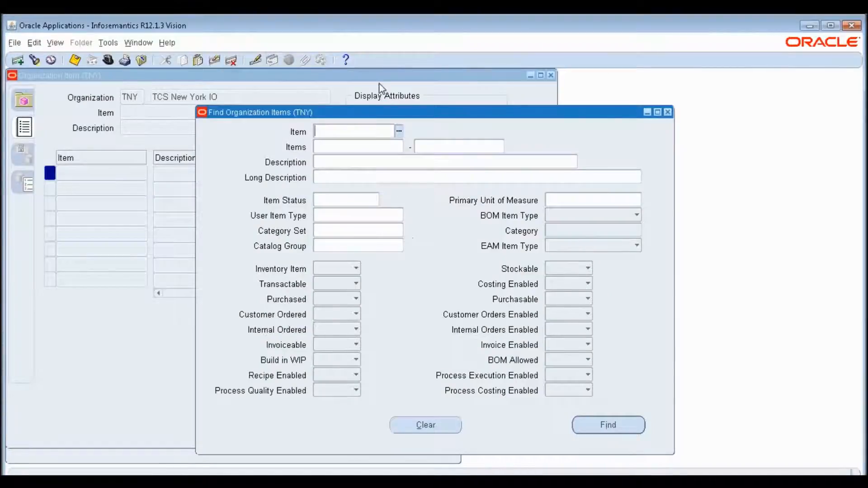
{"action": "key", "text": "ctrl+v"}
{"action": "key", "text": "BackSpace"}
{"action": "key", "text": "BackSpace"}
{"action": "key", "text": "BackSpace"}
{"action": "key", "text": "BackSpace"}
{"action": "key", "text": "BackSpace"}
{"action": "key", "text": "BackSpace"}
{"action": "key", "text": "BackSpace"}
{"action": "key", "text": "BackSpace"}
{"action": "key", "text": "BackSpace"}
{"action": "key", "text": "BackSpace"}
{"action": "key", "text": "BackSpace"}
{"action": "key", "text": "BackSpace"}
{"action": "key", "text": "BackSpace"}
{"action": "key", "text": "BackSpace"}
{"action": "key", "text": "BackSpace"}
{"action": "key", "text": "BackSpace"}
{"action": "key", "text": "BackSpace"}
{"action": "key", "text": "BackSpace"}
{"action": "key", "text": "BackSpace"}
{"action": "key", "text": "BackSpace"}
Find the organization item matching TCS%Min%.
{"action": "type", "text": "TCS%Min%"}
{"action": "key", "text": "Tab"}
{"action": "left_click", "coordinate": [387, 132]}
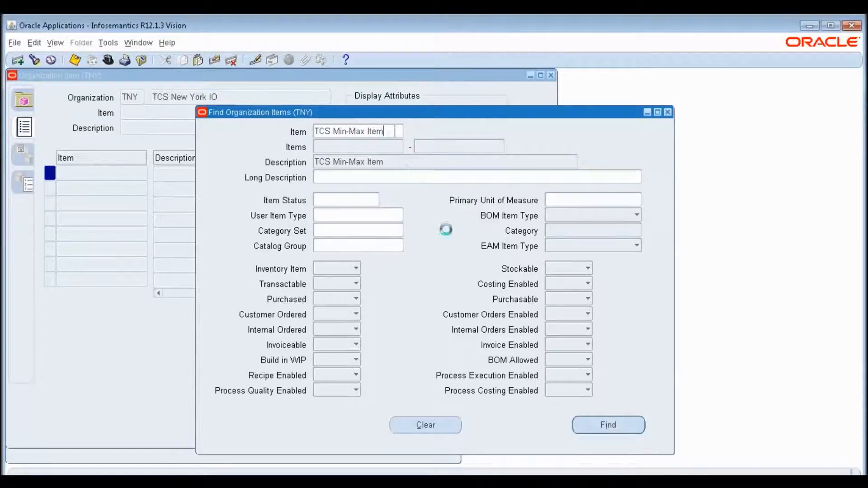
{"action": "left_click", "coordinate": [598, 424]}
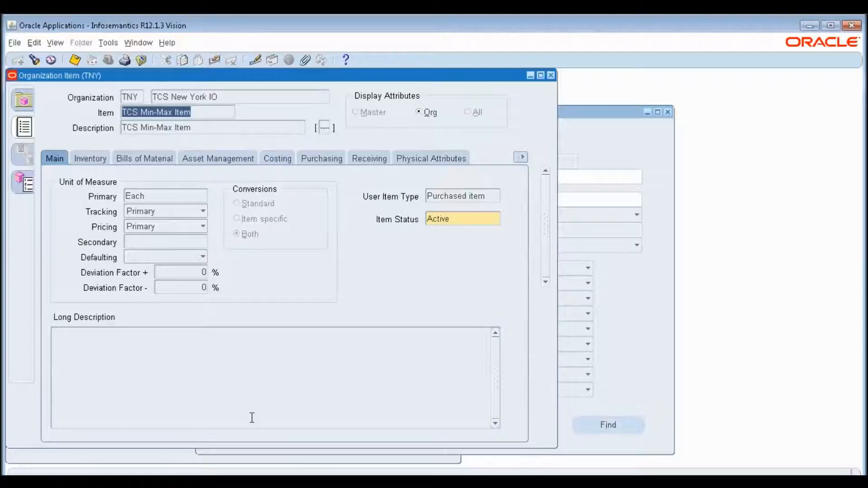
Display the General Planning attributes of the TCS Min-Max Item.
{"action": "left_click", "coordinate": [522, 157]}
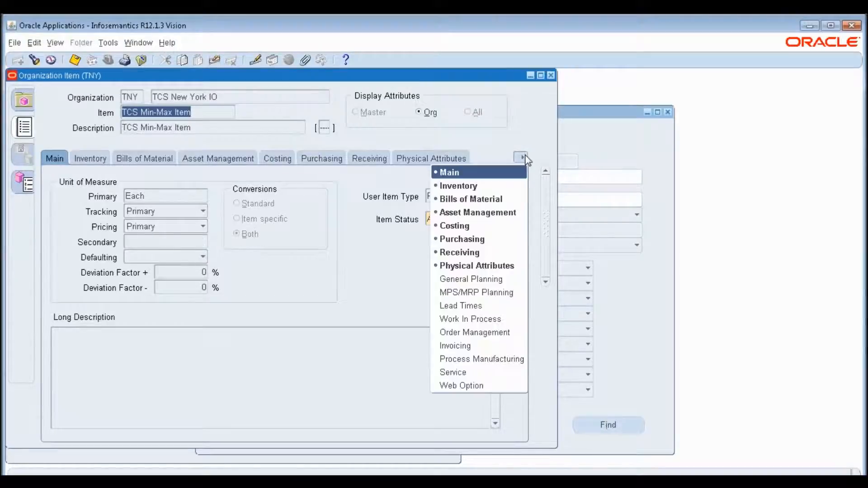
{"action": "left_click", "coordinate": [475, 280]}
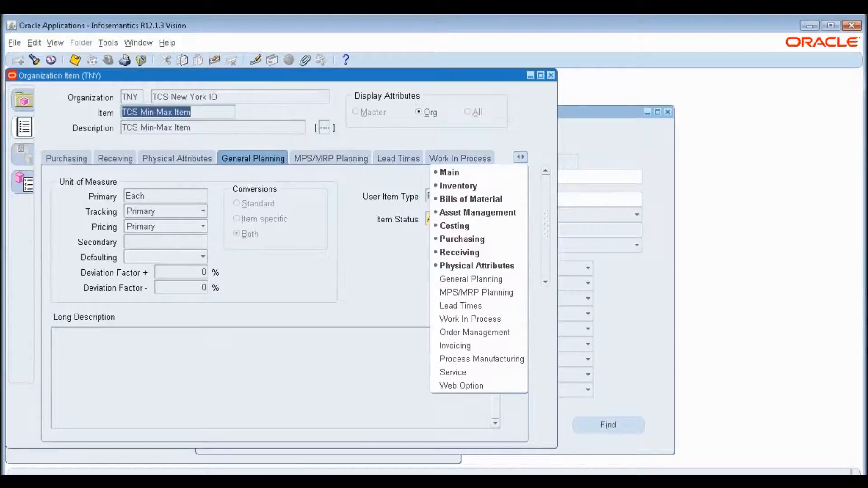
{"action": "double_click", "coordinate": [319, 249]}
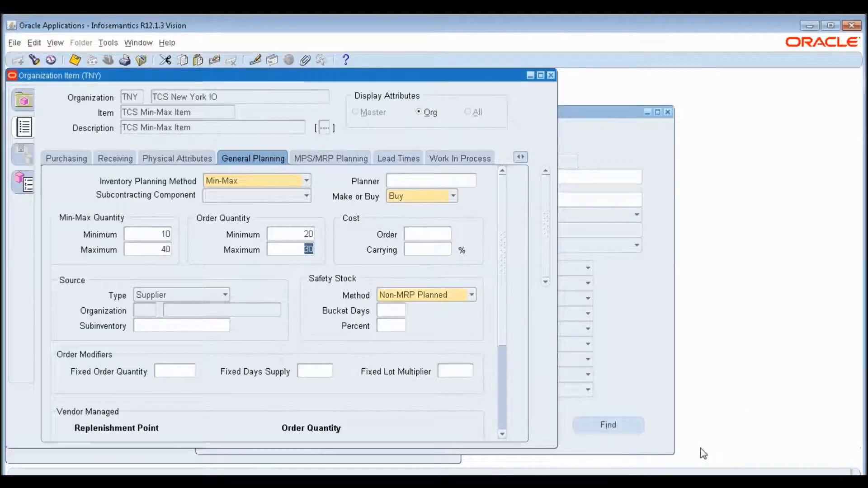
{"action": "left_click", "coordinate": [510, 458]}
Try to set the minimum min-max quantity of the TCS Min-Max Item to 100.
{"action": "double_click", "coordinate": [166, 234]}
{"action": "type", "text": "100"}
{"action": "left_click", "coordinate": [163, 253]}
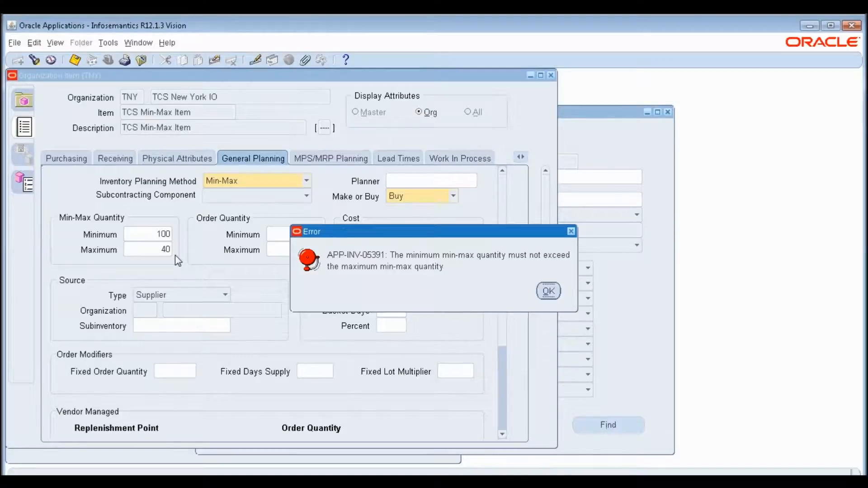
{"action": "key", "text": "Return"}
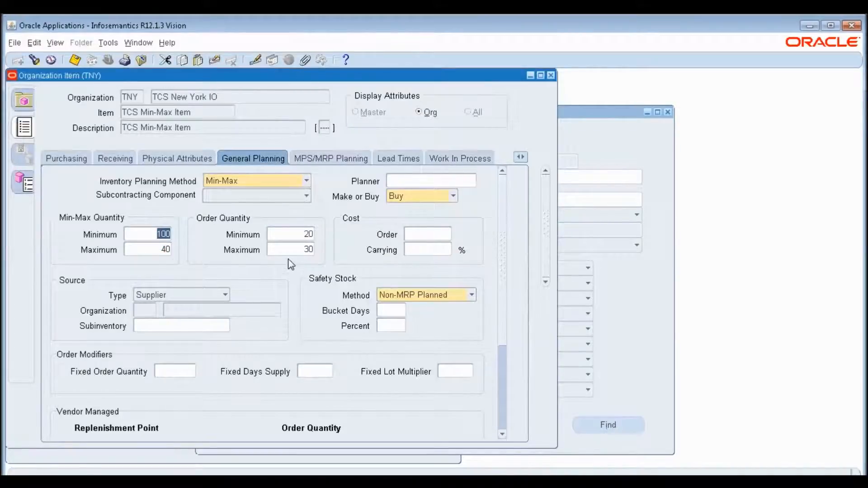
Clear the minimum min-max quantity and both the minimum and maximum order quantities.
{"action": "key", "text": "Delete"}
{"action": "double_click", "coordinate": [305, 249]}
{"action": "key", "text": "Delete"}
{"action": "double_click", "coordinate": [309, 234]}
{"action": "key", "text": "Delete"}
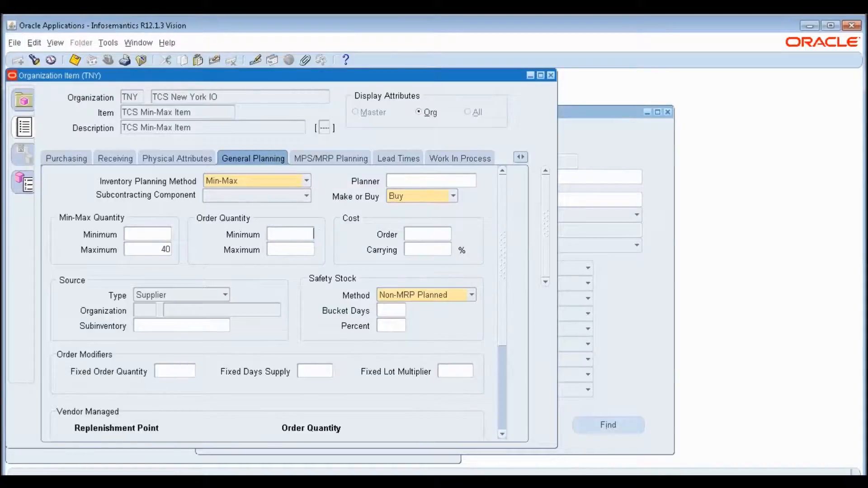
Try a minimum min-max quantity of 100 again with the order quantities cleared.
{"action": "left_click", "coordinate": [163, 234]}
{"action": "type", "text": "100"}
{"action": "left_click", "coordinate": [160, 250]}
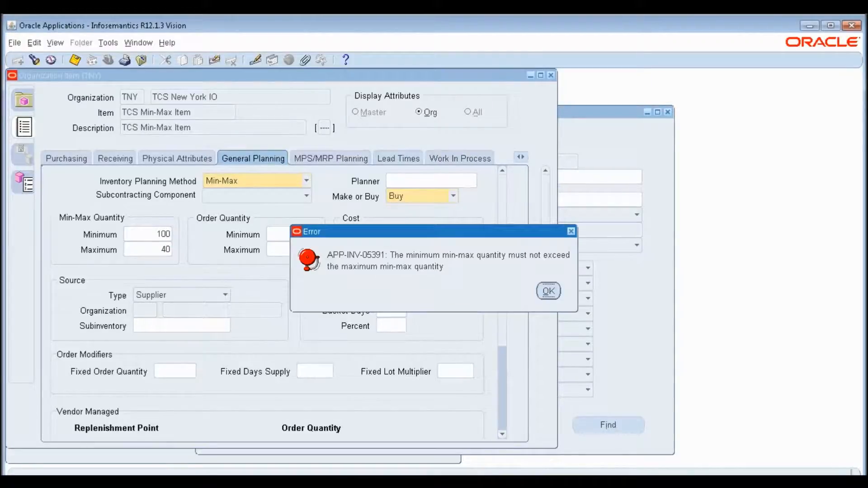
{"action": "key", "text": "Return"}
Clear both min-max quantities and set the minimum to 100 and the maximum to 1000.
{"action": "key", "text": "BackSpace"}
{"action": "key", "text": "Tab"}
{"action": "key", "text": "BackSpace"}
{"action": "left_click", "coordinate": [157, 234]}
{"action": "type", "text": "100"}
{"action": "key", "text": "Tab"}
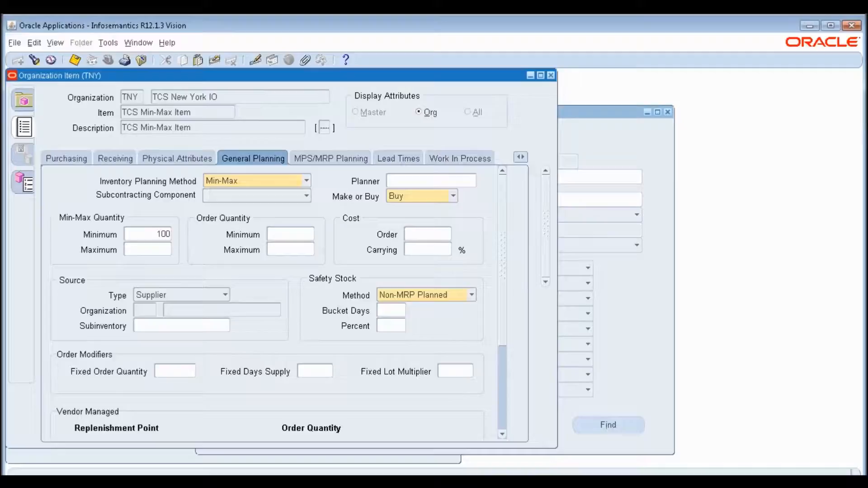
{"action": "type", "text": "1000"}
Set the order quantity to a minimum of 300 and a maximum of 400.
{"action": "left_click", "coordinate": [285, 234]}
{"action": "type", "text": "300"}
{"action": "key", "text": "Tab"}
{"action": "type", "text": "400"}
Switch to the Excel workbook and set Min Qty in cell E99 to 100.
{"action": "key", "text": "alt+Tab"}
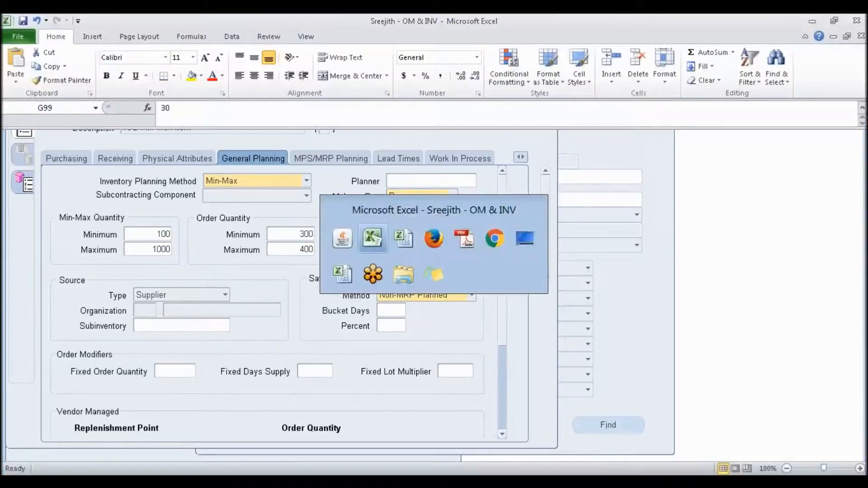
{"action": "left_click", "coordinate": [569, 389]}
{"action": "key", "text": "alt+Tab"}
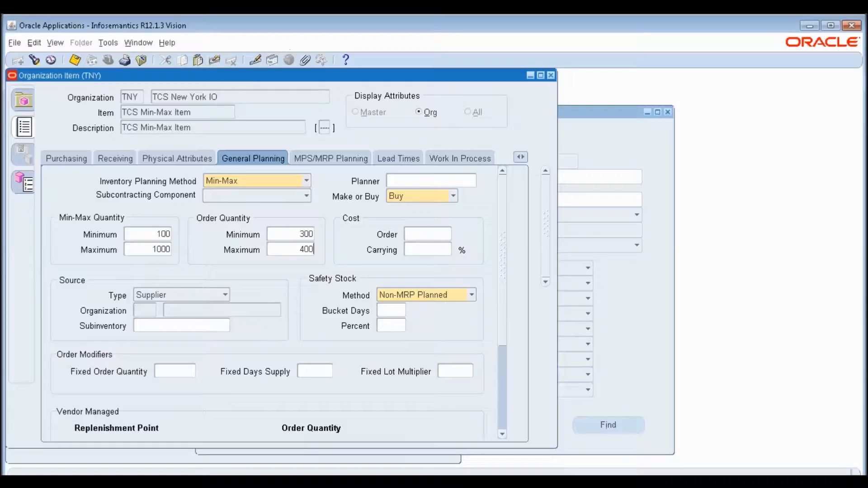
{"action": "key", "text": "alt+Tab"}
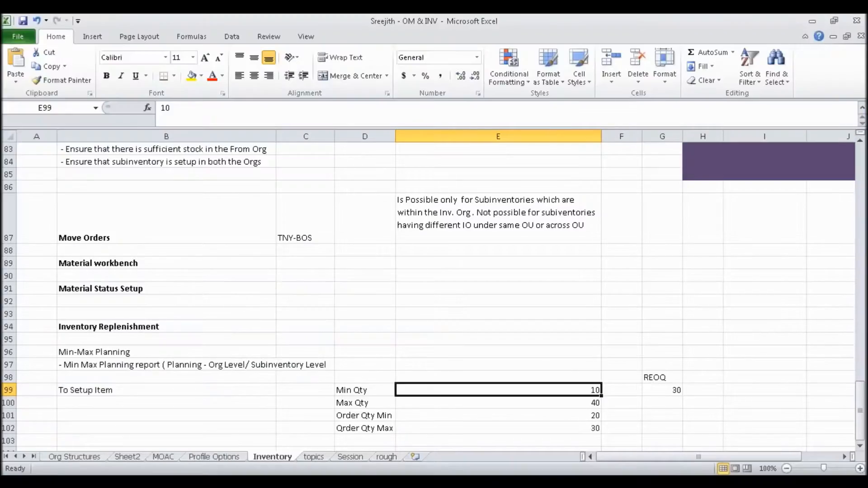
{"action": "type", "text": "100"}
{"action": "key", "text": "alt+Tab"}
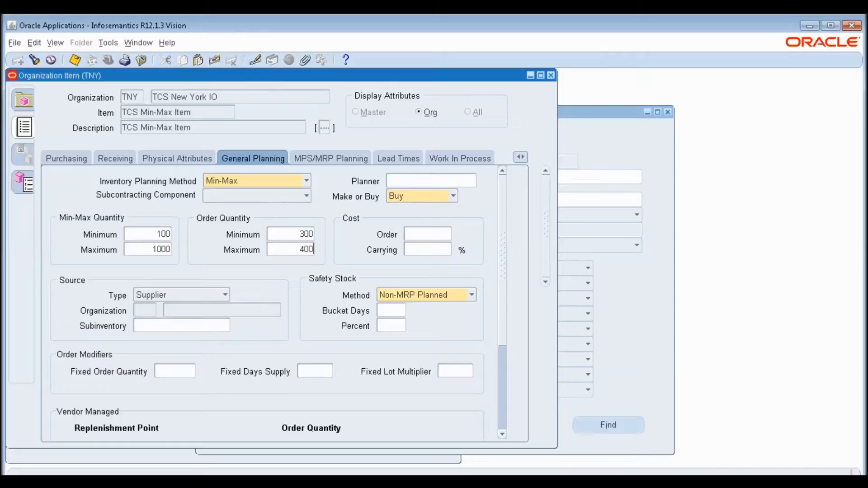
{"action": "key", "text": "alt+Tab"}
{"action": "key", "text": "Return"}
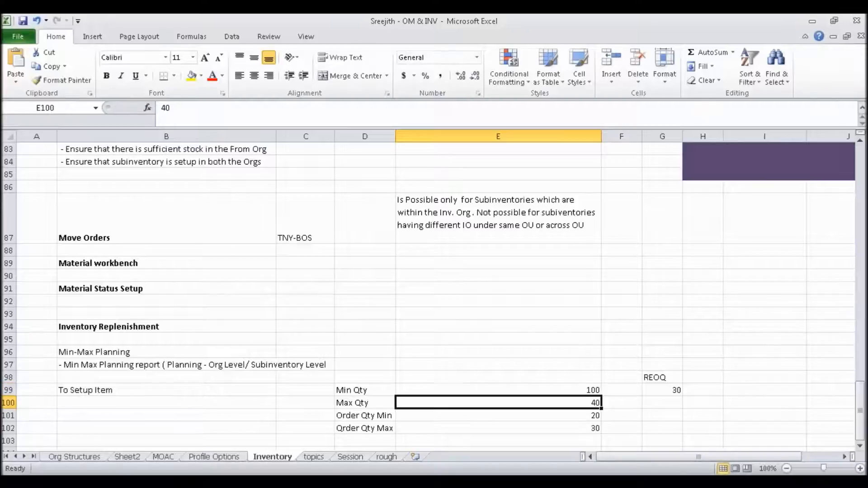
Set Max Qty in cell E100 of the Excel workbook to 1000 and return to the item's planning attributes.
{"action": "key", "text": "alt+Tab"}
{"action": "key", "text": "alt+Tab"}
{"action": "type", "text": "1000"}
{"action": "key", "text": "Return"}
{"action": "key", "text": "alt+Tab"}
{"action": "key", "text": "alt+Tab"}
{"action": "key", "text": "alt+Tab"}
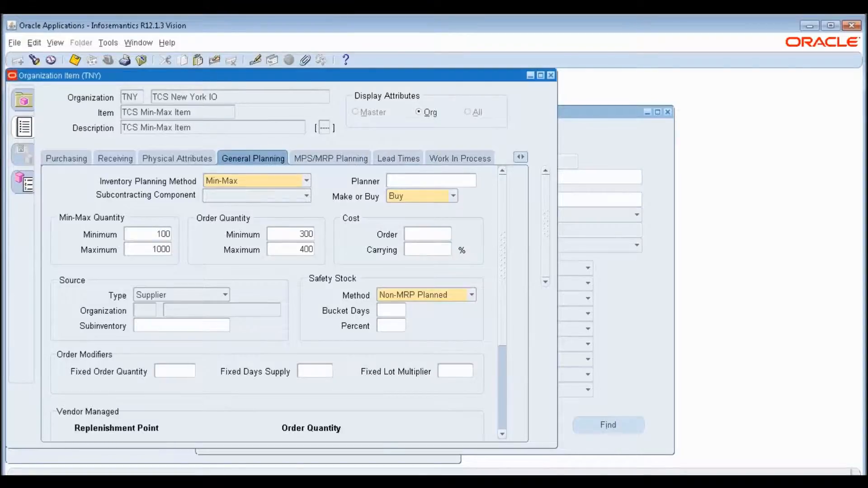
Switch to the Excel workbook and set Order Qty Min in E101 to 300 and Order Qty Max in E102 to 400.
{"action": "key", "text": "alt+Tab"}
{"action": "key", "text": "alt+Tab"}
{"action": "key", "text": "alt+Tab"}
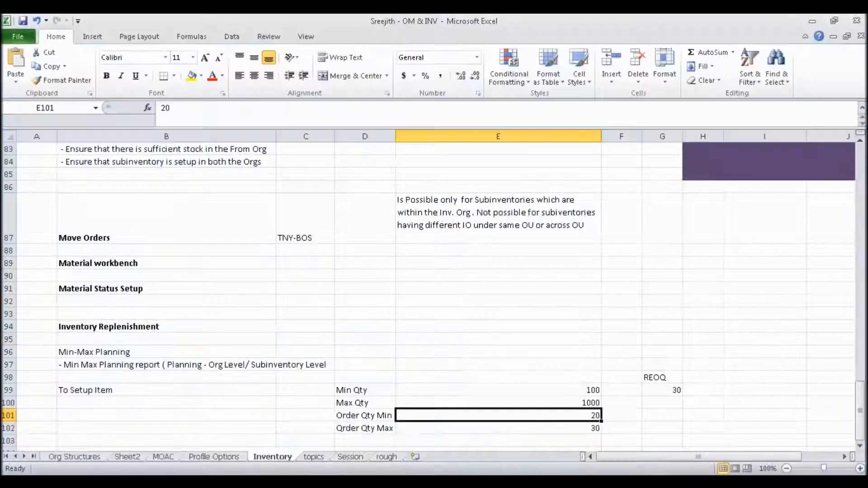
{"action": "type", "text": "300"}
{"action": "key", "text": "Return"}
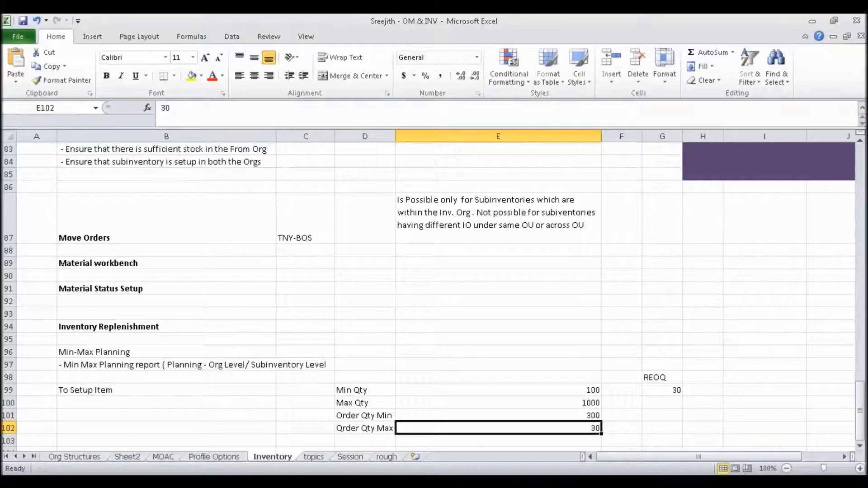
{"action": "type", "text": "400"}
{"action": "key", "text": "Return"}
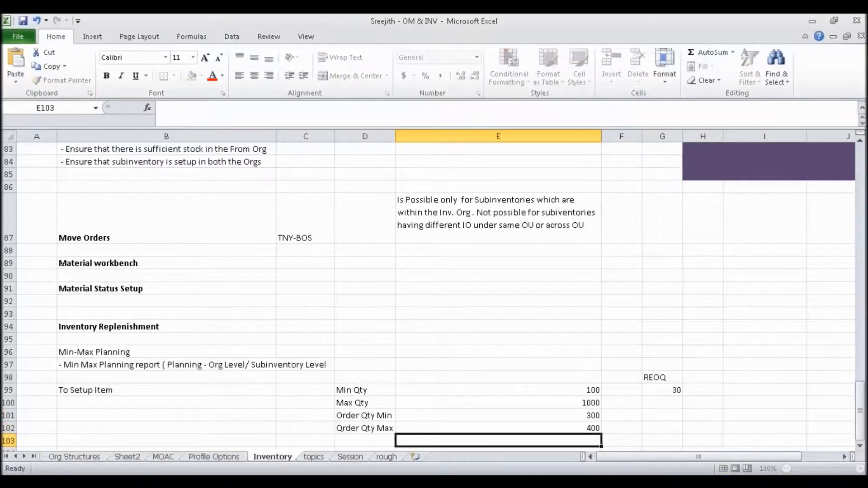
Enter 0 in cell G101, in the REOQ column beside Order Qty Min.
{"action": "key", "text": "Right"}
{"action": "key", "text": "Up"}
{"action": "key", "text": "Up"}
{"action": "key", "text": "Right"}
{"action": "key", "text": "Up"}
{"action": "key", "text": "Up"}
{"action": "key", "text": "Up"}
{"action": "key", "text": "Down"}
{"action": "key", "text": "Down"}
{"action": "key", "text": "Down"}
{"action": "type", "text": "0"}
{"action": "key", "text": "Return"}
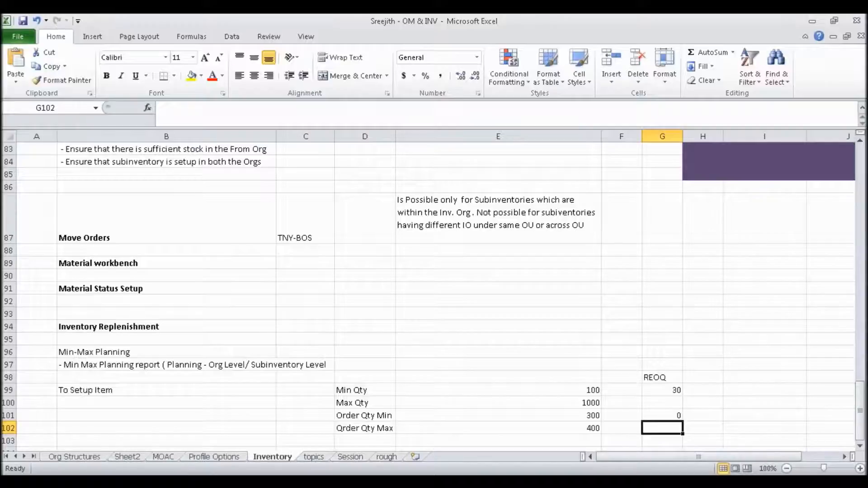
{"action": "key", "text": "Up"}
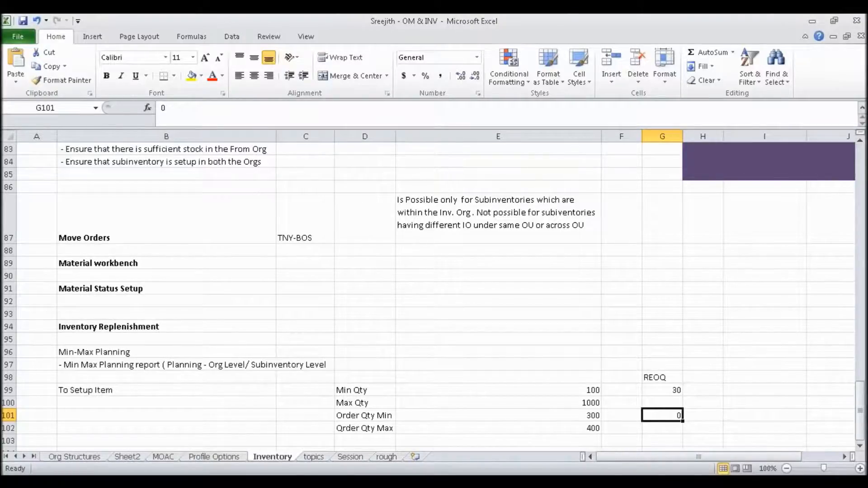
Review the Min Qty, Max Qty, Order Qty Min and Order Qty Max values in E99 to E102.
{"action": "left_click", "coordinate": [573, 402]}
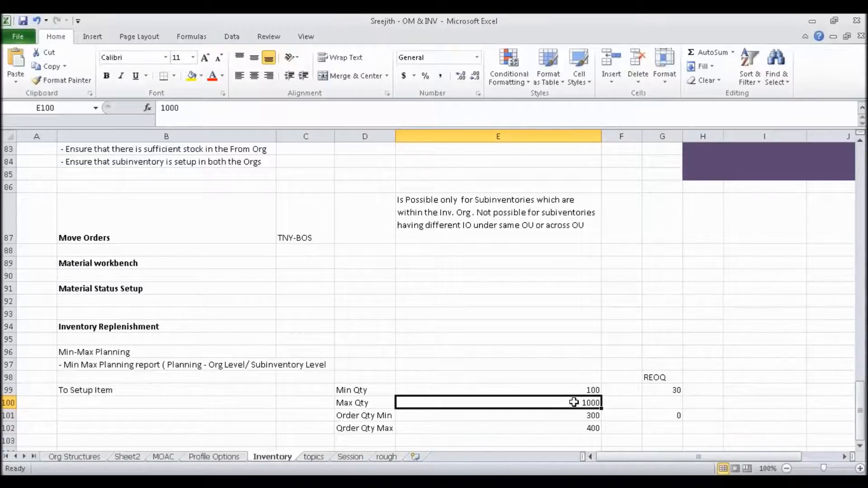
{"action": "key", "text": "Down"}
{"action": "key", "text": "Down"}
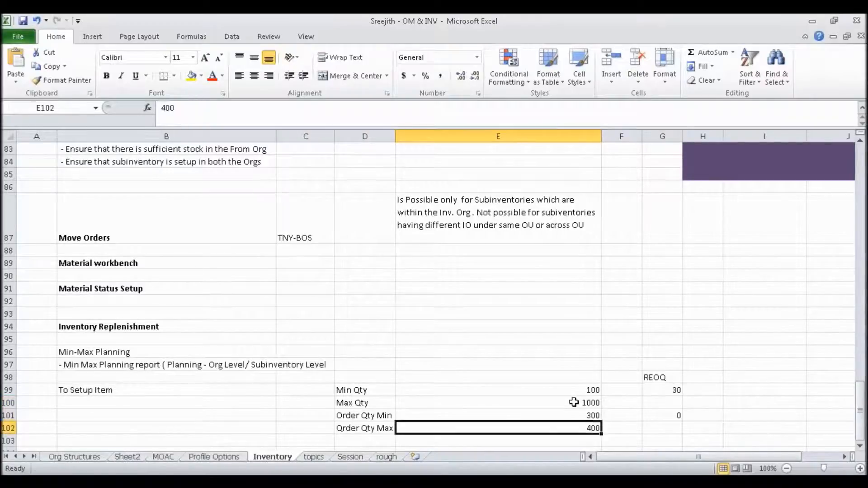
{"action": "key", "text": "Down"}
{"action": "key", "text": "Right"}
{"action": "key", "text": "Right"}
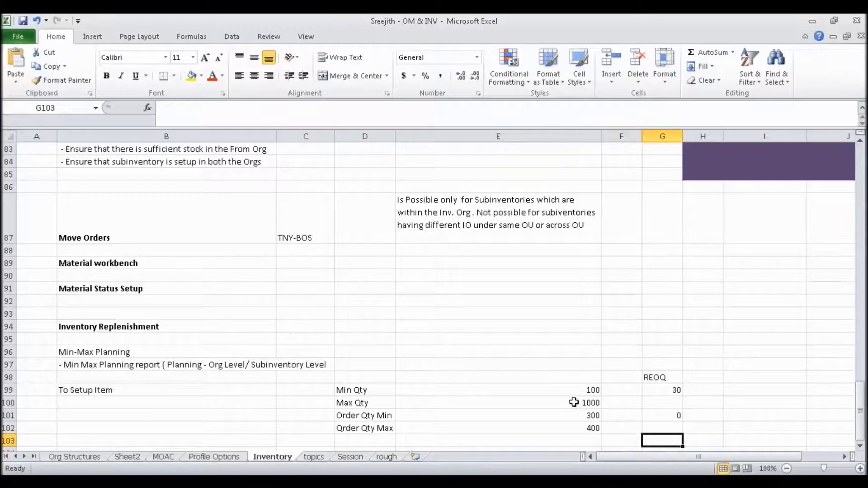
{"action": "key", "text": "Down"}
{"action": "key", "text": "Down"}
{"action": "key", "text": "Down"}
{"action": "left_click", "coordinate": [575, 352]}
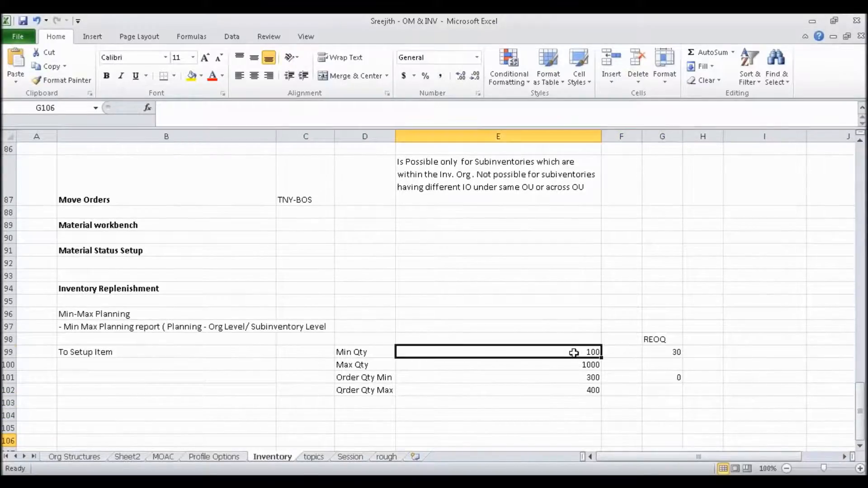
{"action": "left_click", "coordinate": [569, 365]}
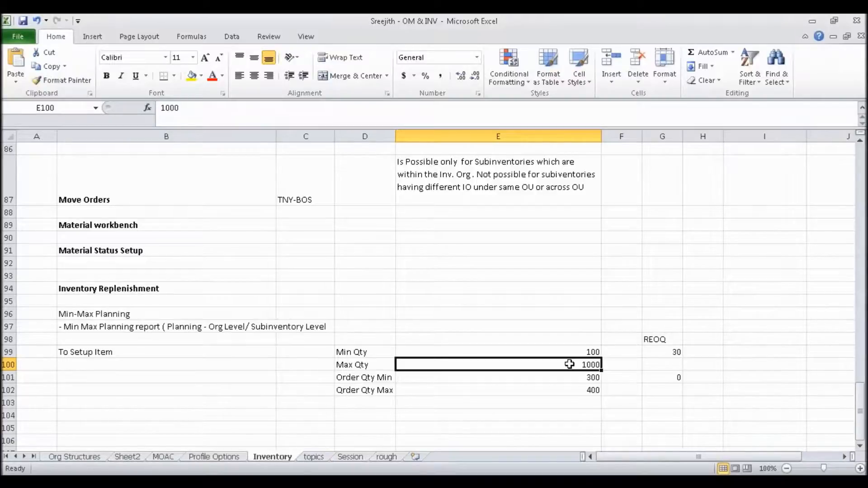
{"action": "left_click", "coordinate": [575, 379]}
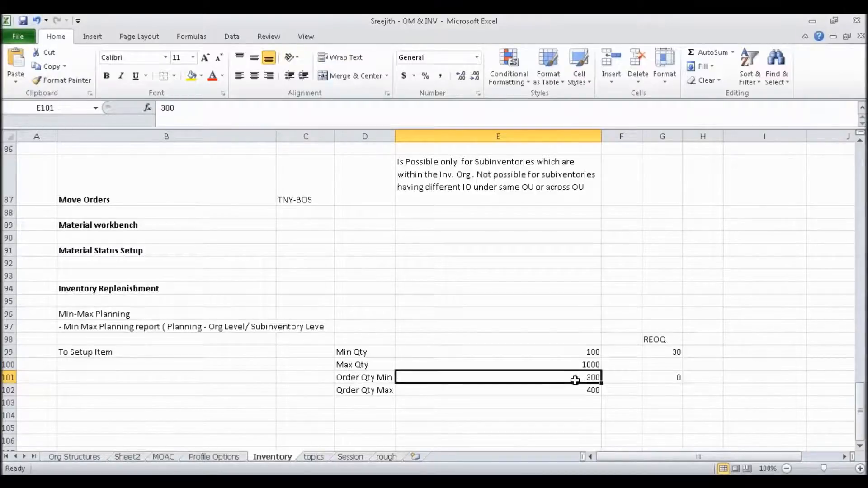
{"action": "left_click", "coordinate": [570, 391]}
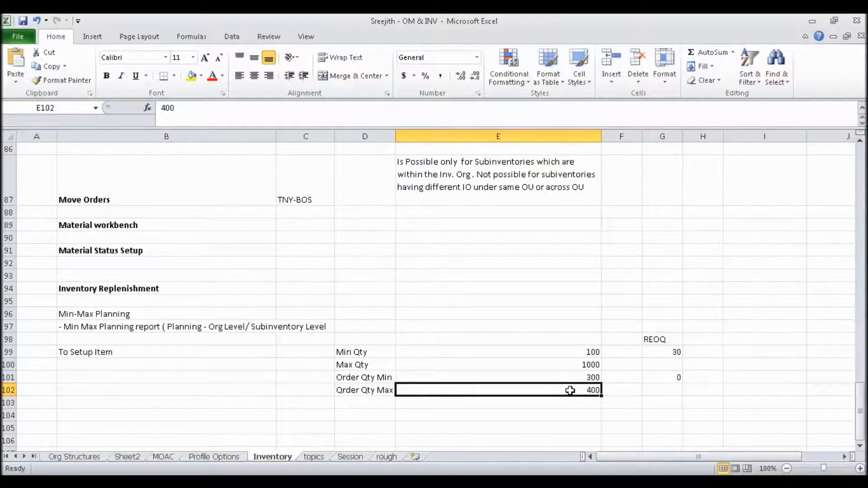
{"action": "left_click", "coordinate": [570, 378]}
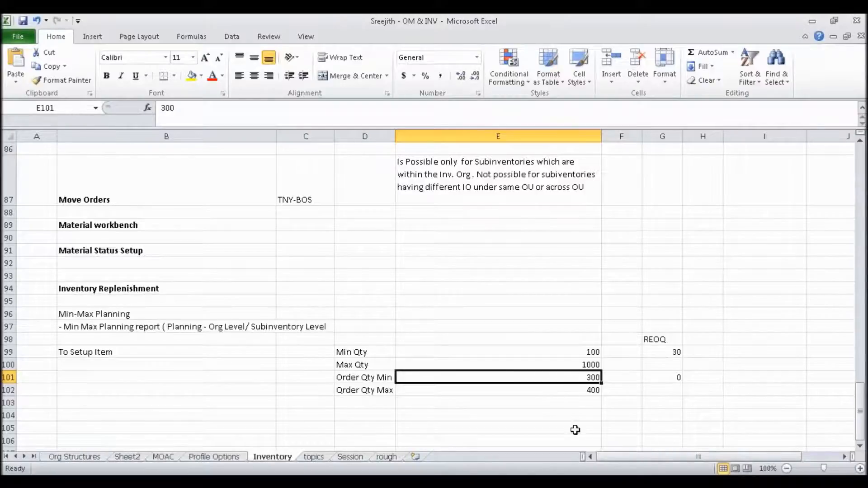
{"action": "left_click", "coordinate": [563, 392]}
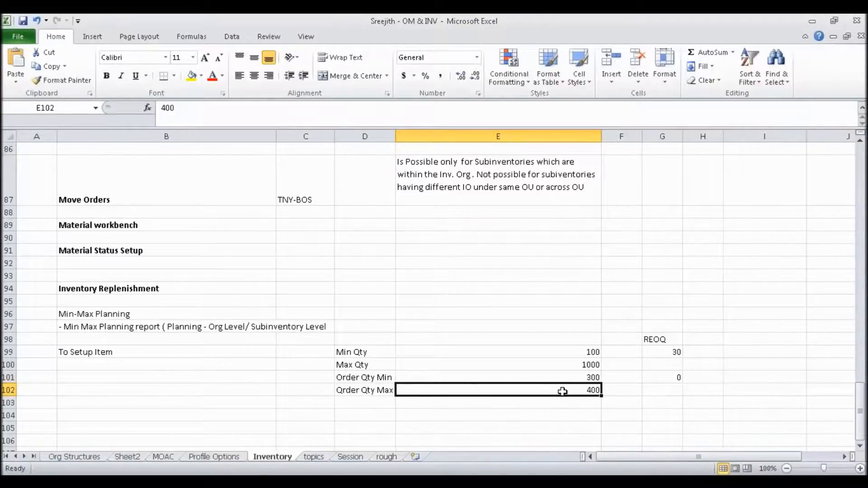
{"action": "left_click", "coordinate": [563, 379]}
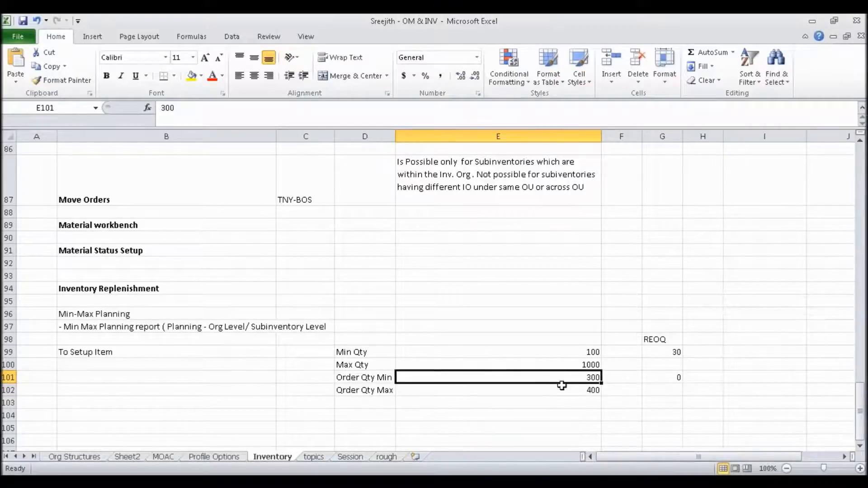
{"action": "left_click", "coordinate": [559, 392]}
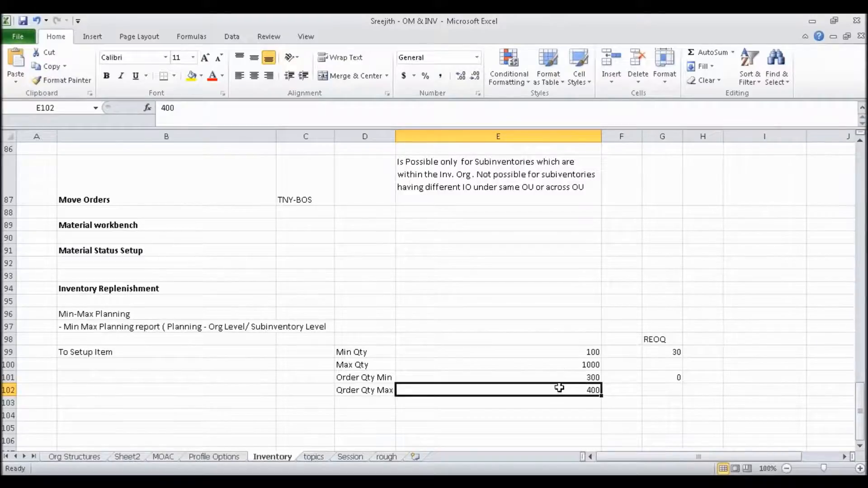
{"action": "left_click", "coordinate": [560, 364]}
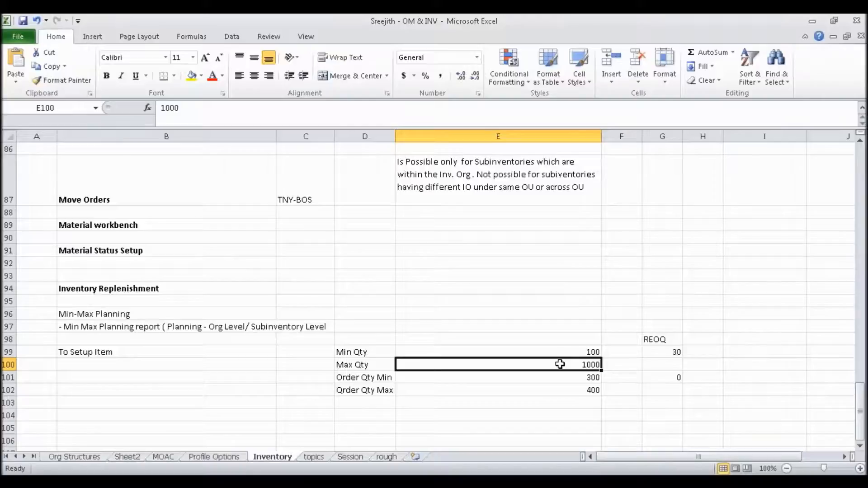
{"action": "left_click", "coordinate": [560, 388]}
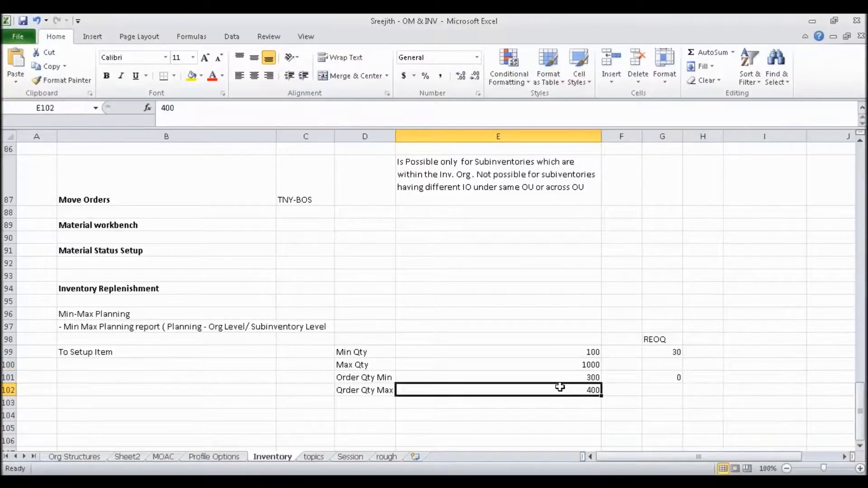
Enter the formula =3*400 in cell E105 and compare it with the maximum order quantity.
{"action": "left_click", "coordinate": [581, 426]}
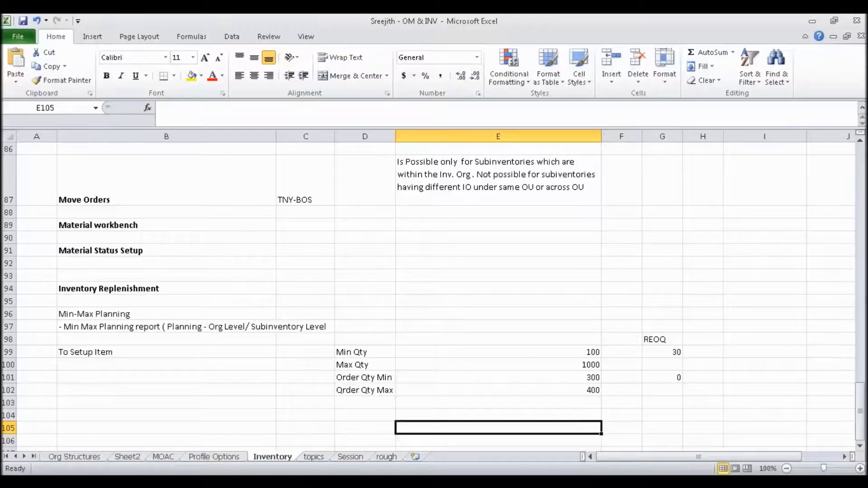
{"action": "type", "text": "="}
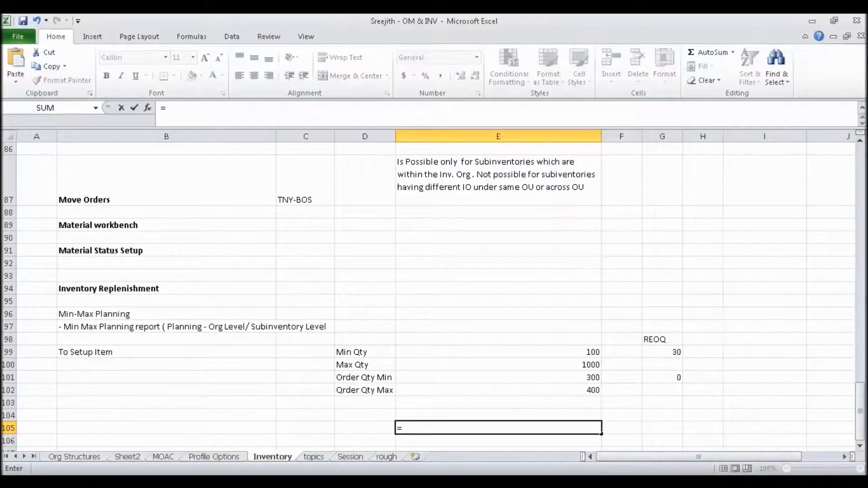
{"action": "type", "text": "4*44"}
{"action": "key", "text": "BackSpace"}
{"action": "key", "text": "BackSpace"}
{"action": "key", "text": "BackSpace"}
{"action": "key", "text": "BackSpace"}
{"action": "type", "text": "3*400"}
{"action": "key", "text": "Return"}
{"action": "left_click", "coordinate": [586, 387]}
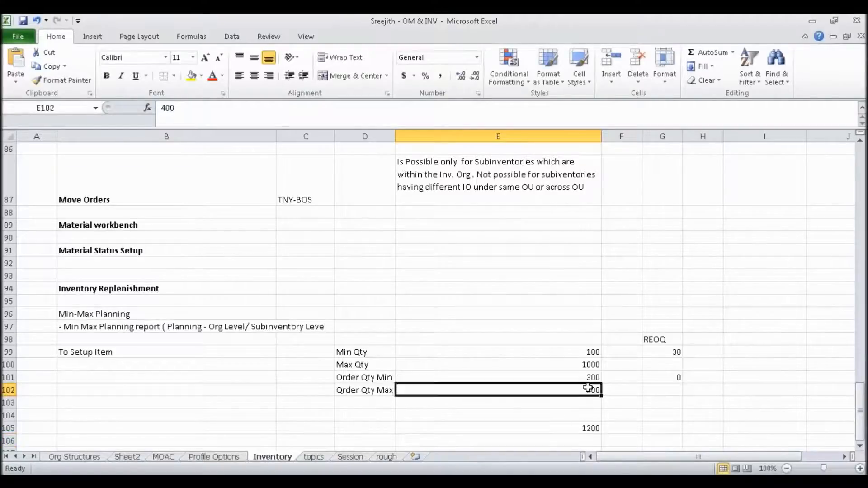
Change the multiplier in the E105 formula to 2.5, giving =2.5*400.
{"action": "left_click", "coordinate": [587, 427]}
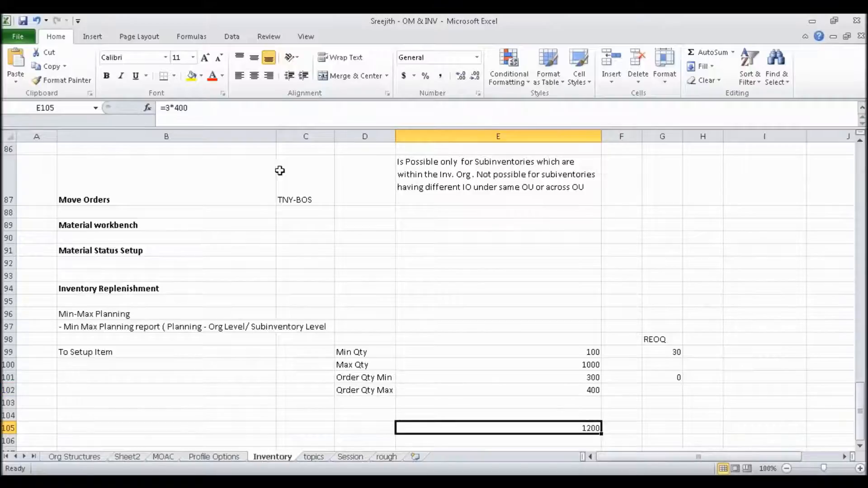
{"action": "left_click", "coordinate": [171, 107]}
{"action": "left_click", "coordinate": [171, 107]}
{"action": "key", "text": "BackSpace"}
{"action": "type", "text": "2.5"}
{"action": "key", "text": "Return"}
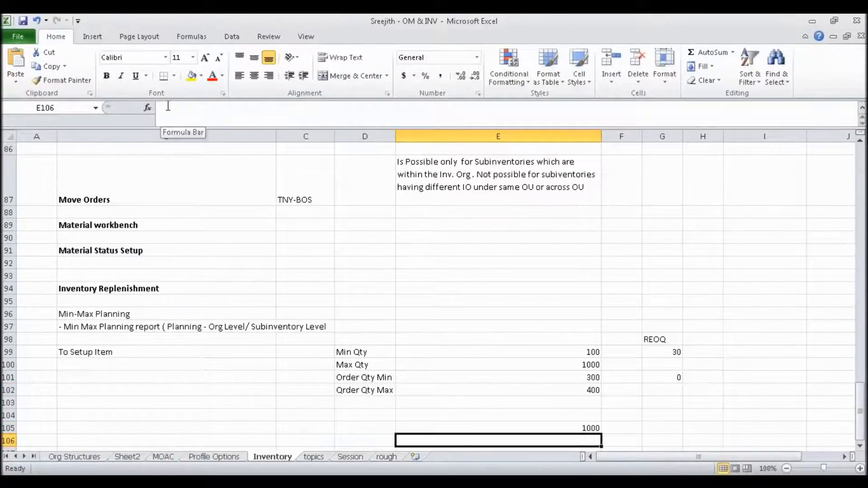
Change the multiplier in the E105 formula to 2, giving =2*400.
{"action": "key", "text": "Up"}
{"action": "left_click", "coordinate": [167, 107]}
{"action": "left_click_drag", "start_coordinate": [166, 107], "coordinate": [177, 107]}
{"action": "type", "text": "2"}
{"action": "key", "text": "Return"}
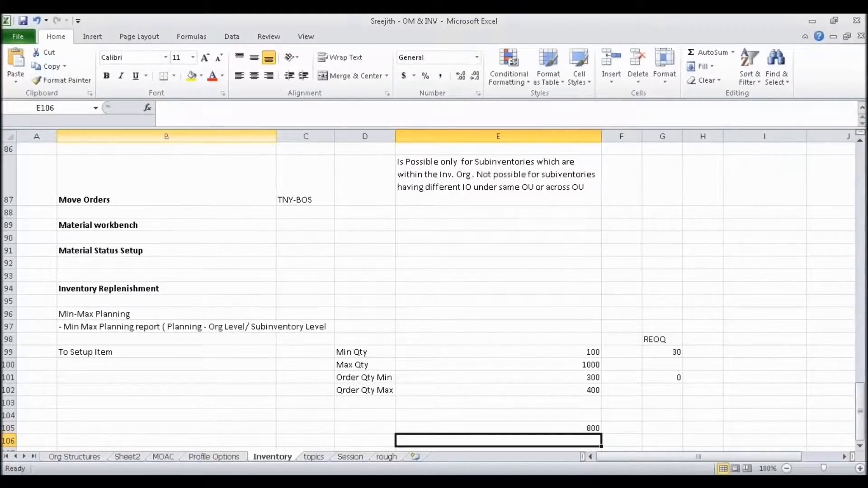
{"action": "key", "text": "Up"}
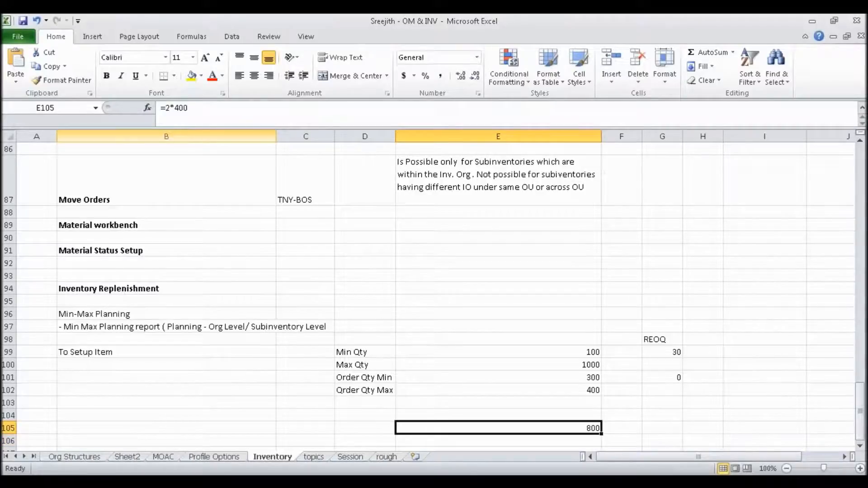
{"action": "left_click_drag", "start_coordinate": [191, 109], "coordinate": [166, 108]}
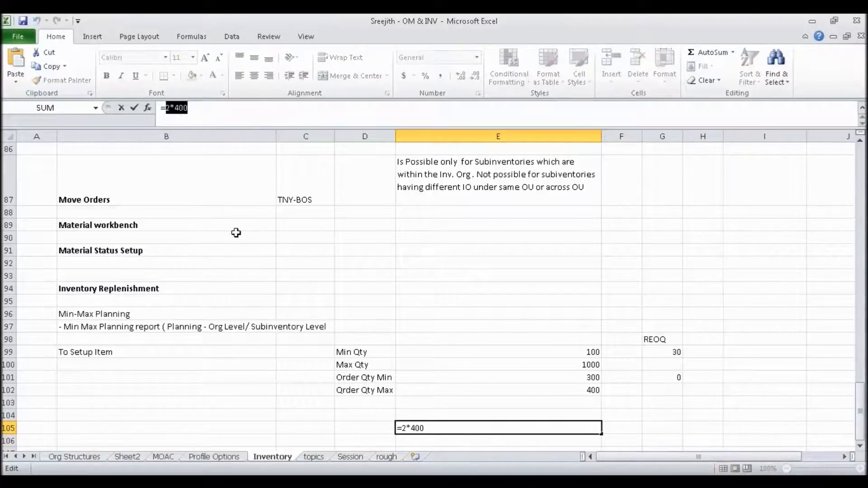
{"action": "left_click", "coordinate": [421, 414]}
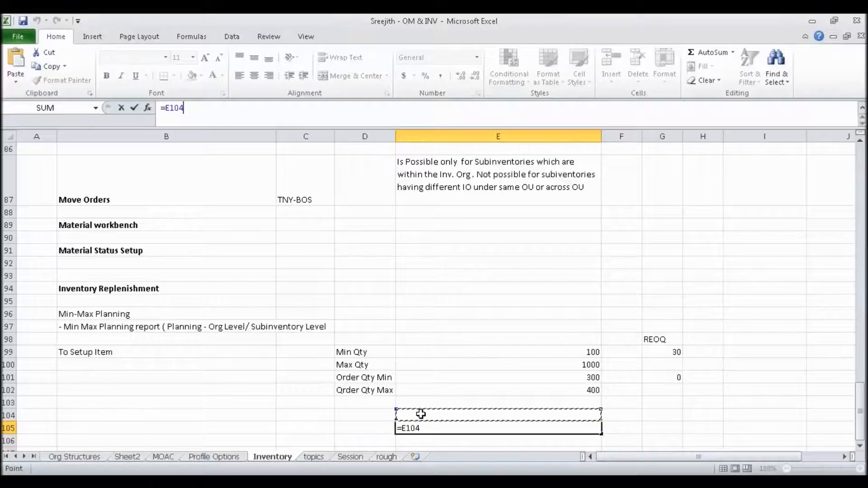
{"action": "key", "text": "Escape"}
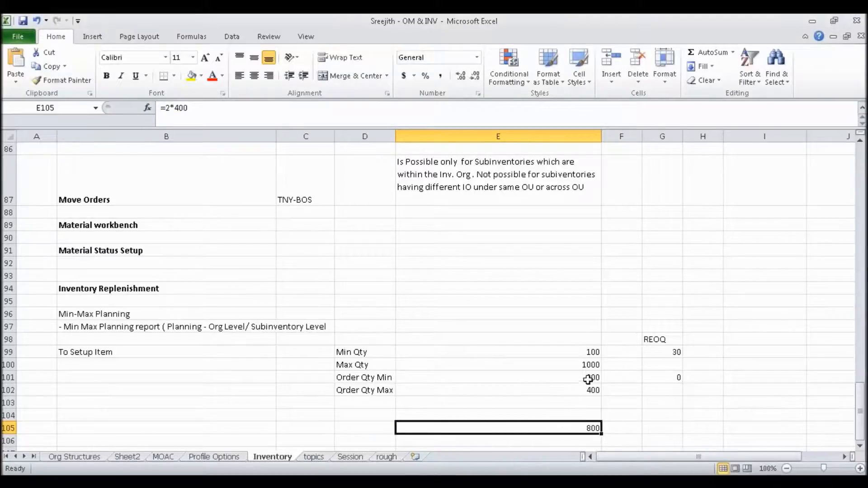
Number the priorities in column C: 1 beside Order Qty Max in C102 and 2 beside Max Qty in C100.
{"action": "left_click", "coordinate": [588, 364]}
{"action": "left_click", "coordinate": [586, 391]}
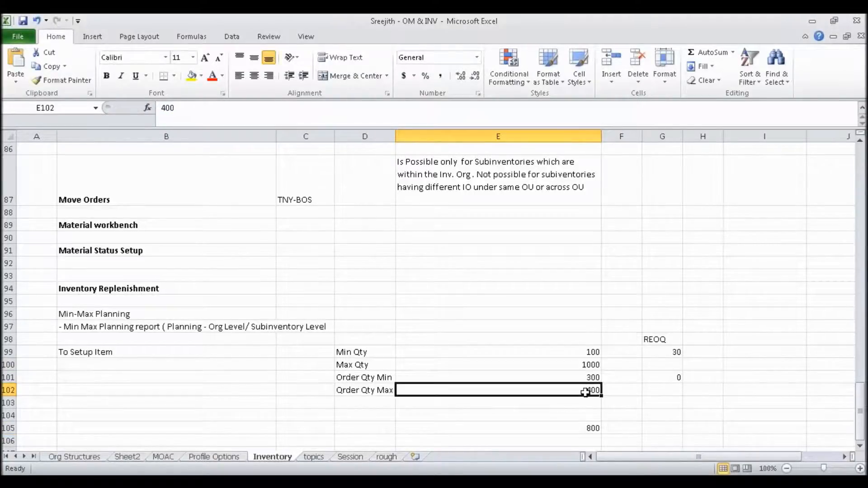
{"action": "left_click", "coordinate": [288, 389]}
{"action": "type", "text": "1"}
{"action": "key", "text": "Up"}
{"action": "key", "text": "Up"}
{"action": "type", "text": "2"}
{"action": "key", "text": "Return"}
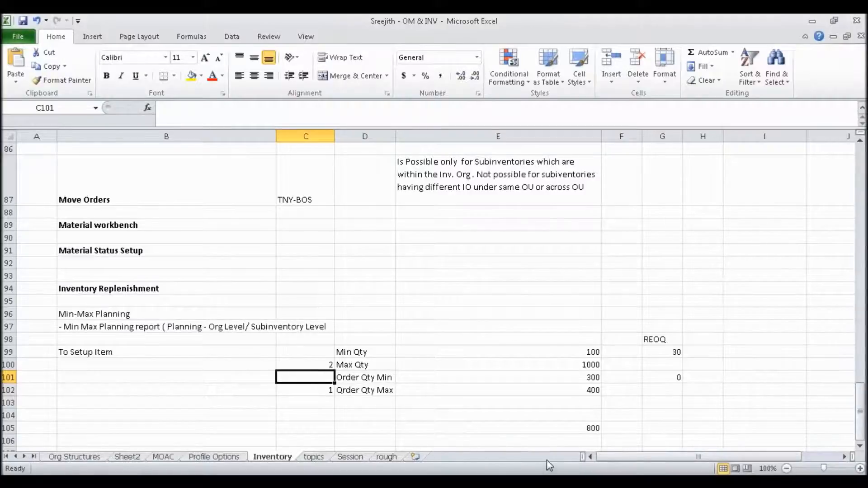
Change the formula in E105 to =3*300 and reopen it for editing.
{"action": "left_click", "coordinate": [552, 428]}
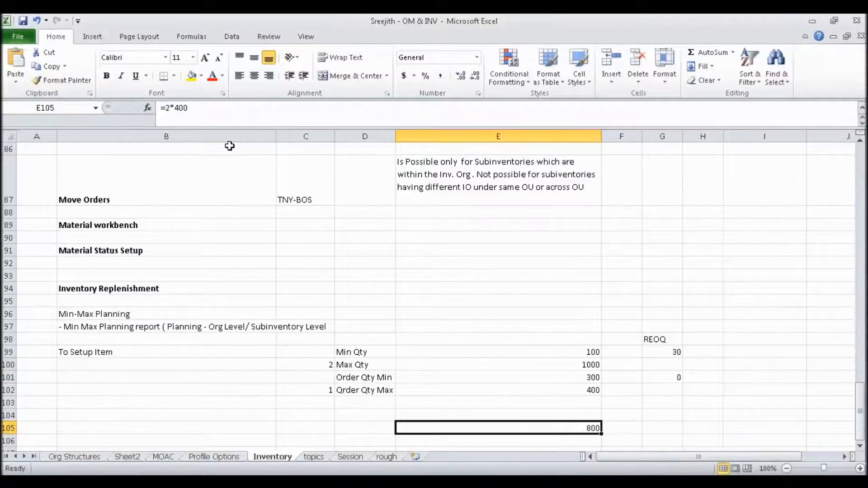
{"action": "left_click", "coordinate": [179, 107]}
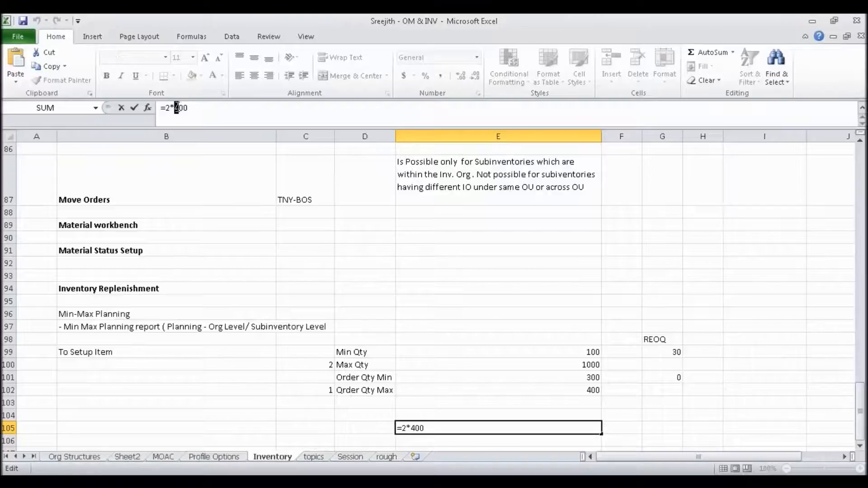
{"action": "double_click", "coordinate": [167, 107]}
{"action": "type", "text": "3"}
{"action": "key", "text": "Return"}
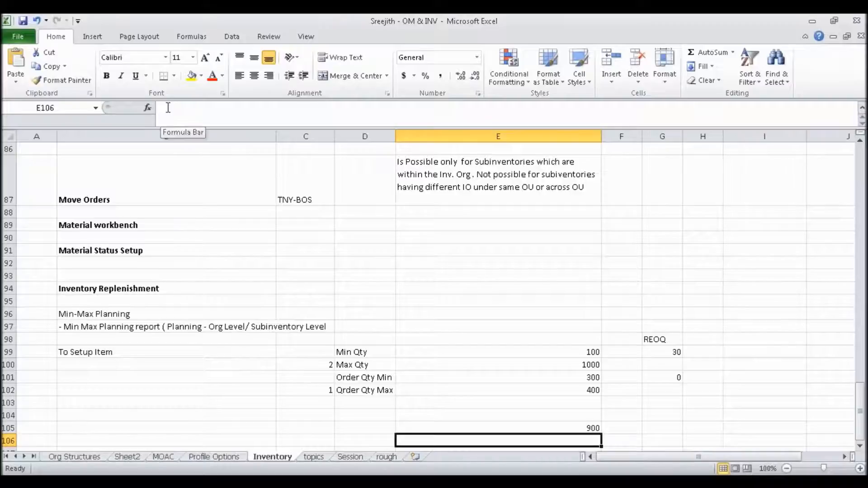
{"action": "key", "text": "Up"}
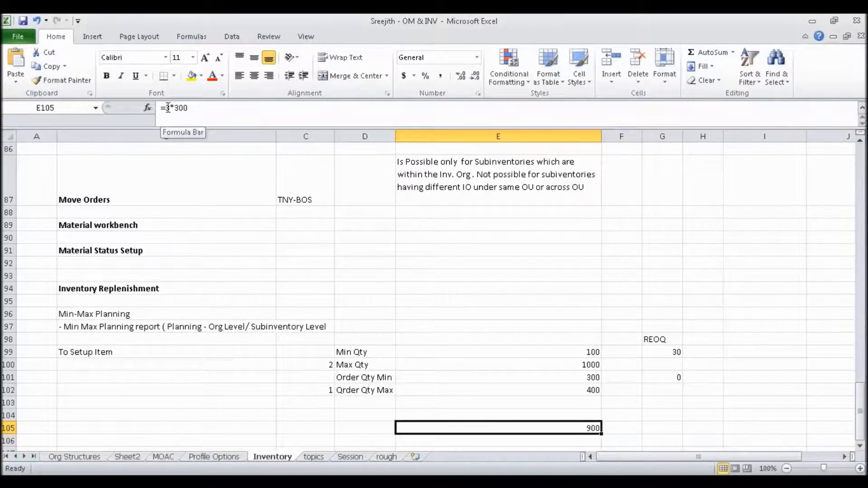
{"action": "left_click", "coordinate": [191, 107]}
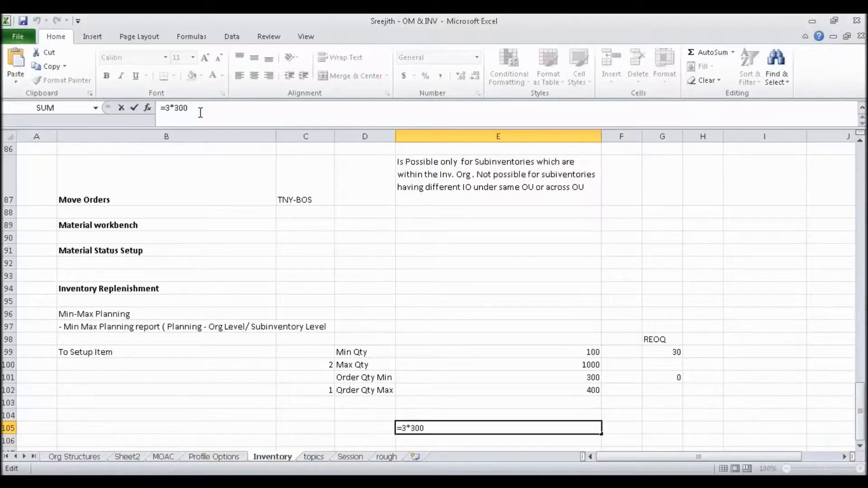
Commit the E105 formula and enter 80 under REOQ in cell G101.
{"action": "left_click", "coordinate": [662, 380]}
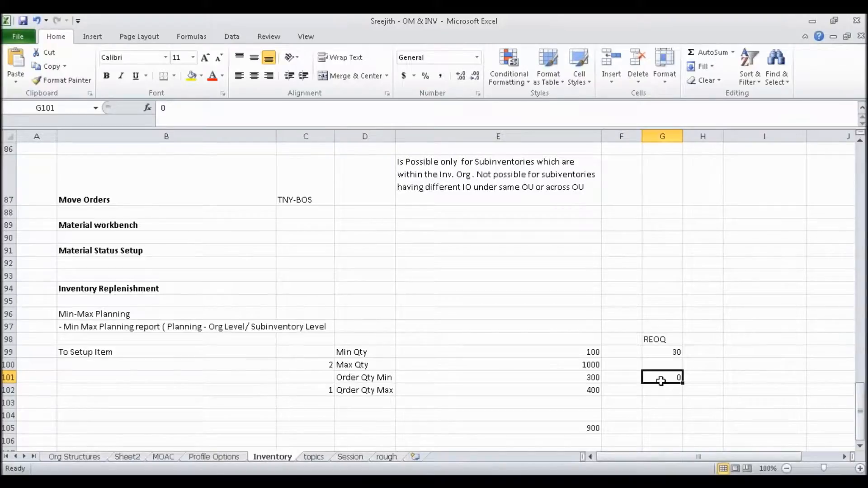
{"action": "type", "text": "80"}
{"action": "key", "text": "Return"}
Clear the formula from cell E105.
{"action": "key", "text": "Down"}
{"action": "key", "text": "Down"}
{"action": "key", "text": "Down"}
{"action": "key", "text": "Left"}
{"action": "key", "text": "Left"}
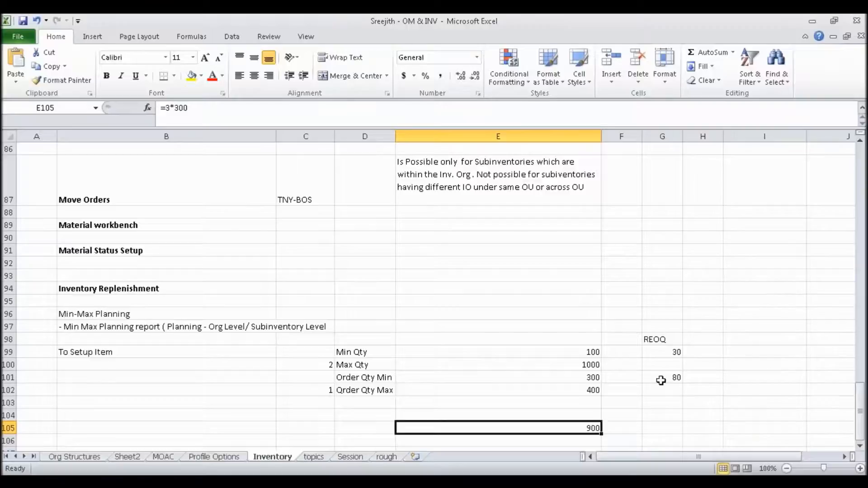
{"action": "key", "text": "Delete"}
{"action": "left_click", "coordinate": [622, 238]}
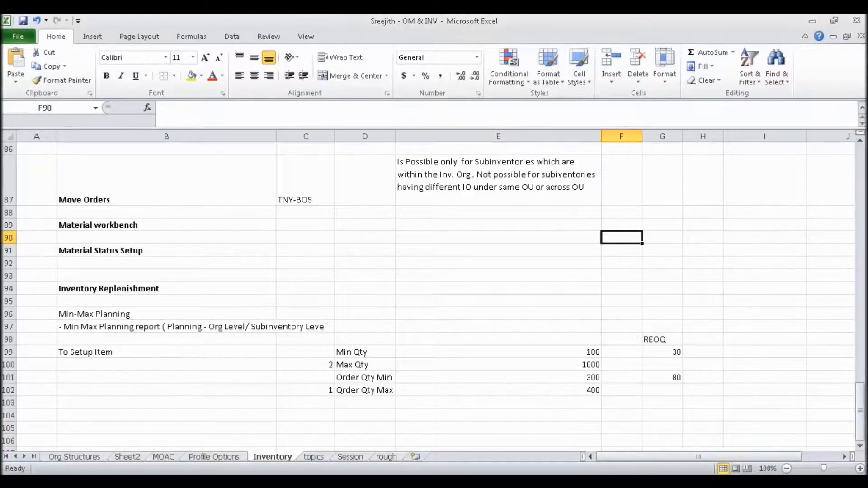
{"action": "type", "text": "=1000"}
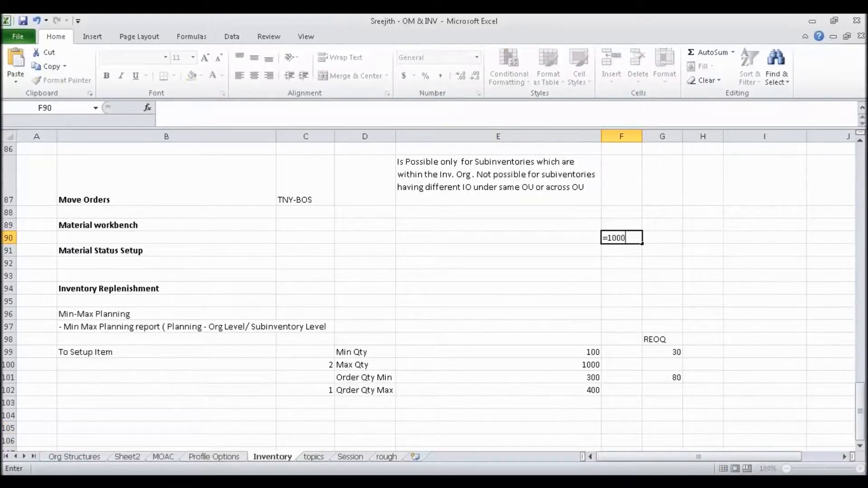
{"action": "key", "text": "Escape"}
Enter the formula =1000-90 in cell E104 below the order quantities.
{"action": "left_click", "coordinate": [590, 416]}
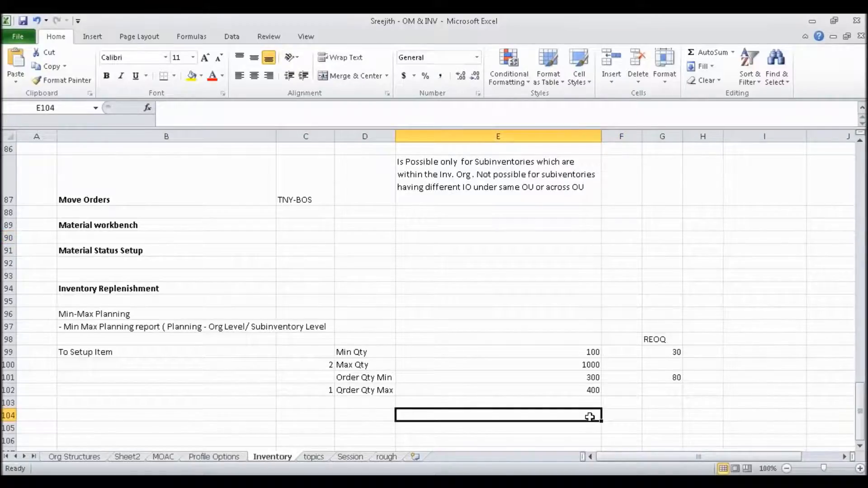
{"action": "type", "text": "=1000-980"}
{"action": "key", "text": "BackSpace"}
{"action": "key", "text": "BackSpace"}
{"action": "key", "text": "BackSpace"}
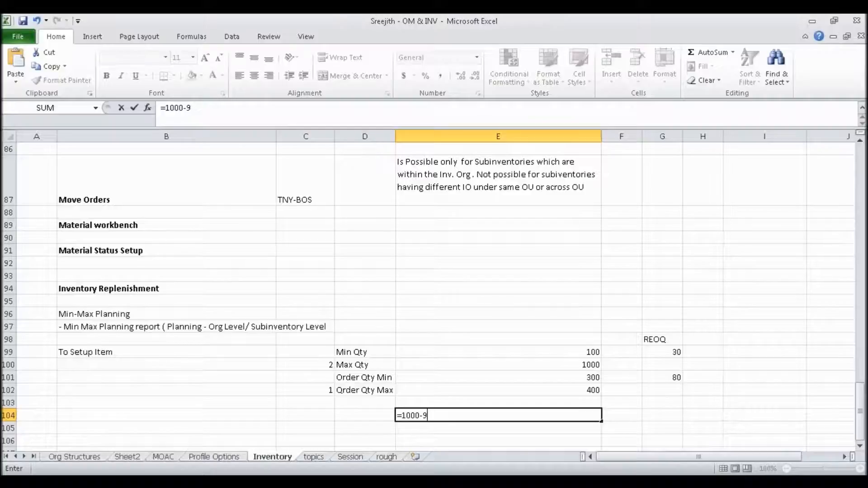
{"action": "type", "text": "90"}
{"action": "key", "text": "Return"}
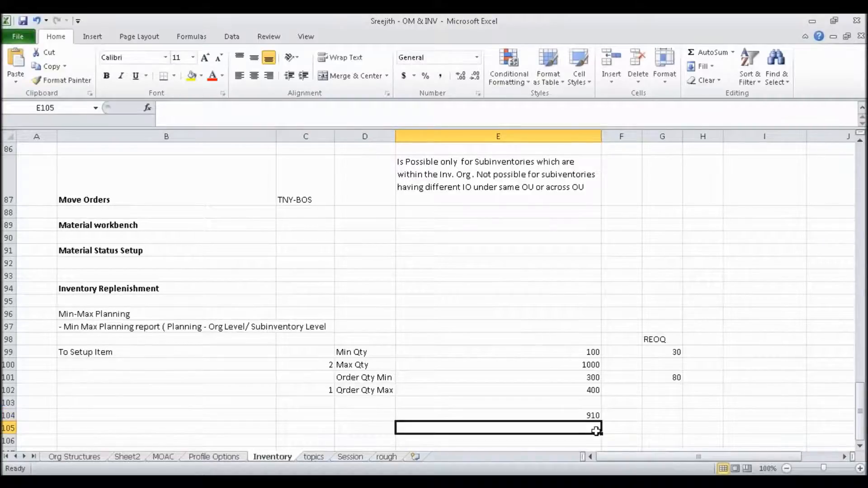
Change the formula in E104 to =1000-80.
{"action": "left_click", "coordinate": [593, 415]}
{"action": "left_click", "coordinate": [254, 111]}
{"action": "key", "text": "BackSpace"}
{"action": "key", "text": "BackSpace"}
{"action": "type", "text": "80"}
{"action": "key", "text": "Return"}
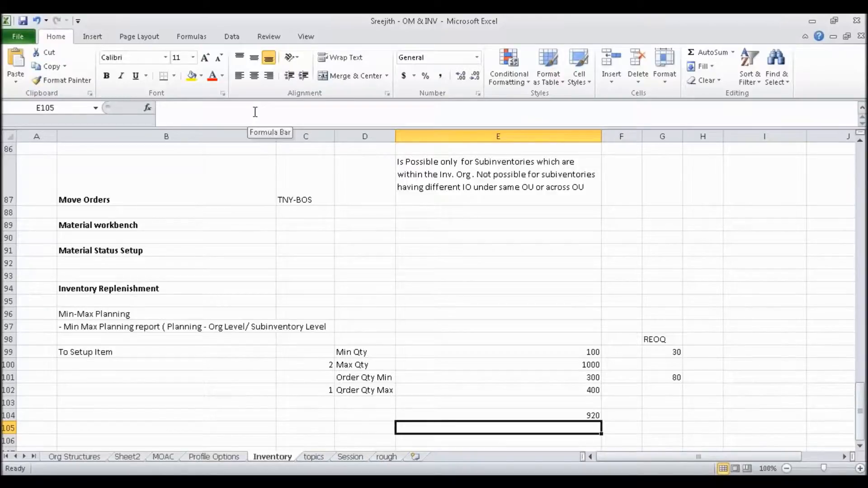
Compare the Order Qty Max in E102 with the calculated shortfall in E104.
{"action": "key", "text": "Up"}
{"action": "key", "text": "Up"}
{"action": "key", "text": "Up"}
{"action": "key", "text": "Down"}
{"action": "key", "text": "Down"}
{"action": "key", "text": "Down"}
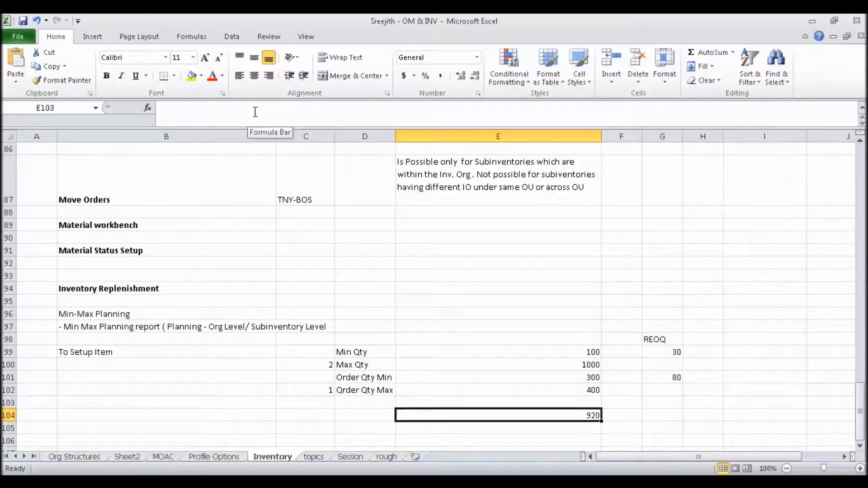
{"action": "key", "text": "Up"}
{"action": "key", "text": "Down"}
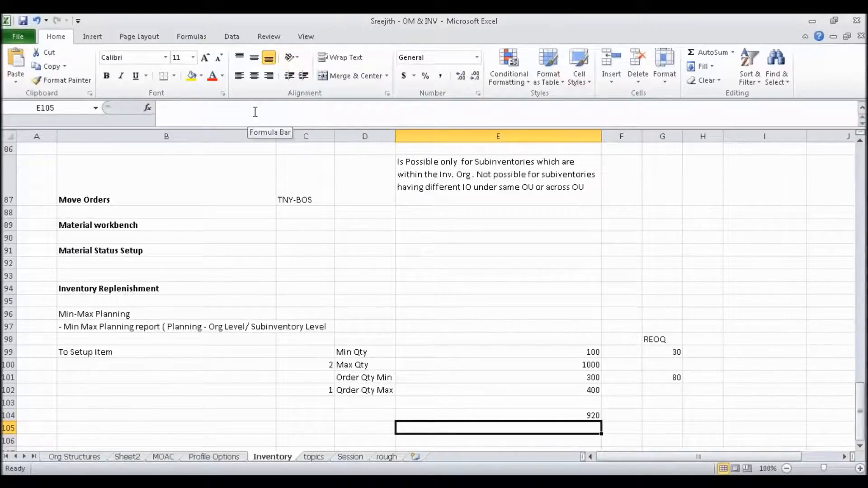
{"action": "key", "text": "Up"}
{"action": "key", "text": "Up"}
{"action": "key", "text": "Up"}
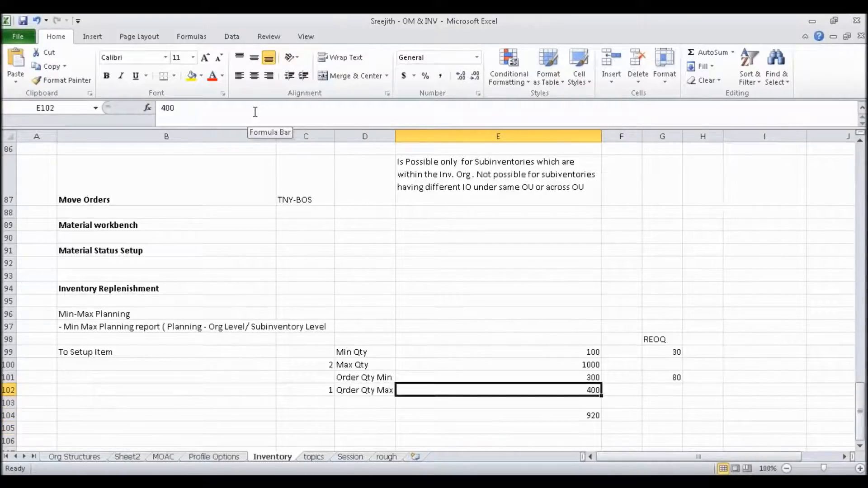
{"action": "key", "text": "Down"}
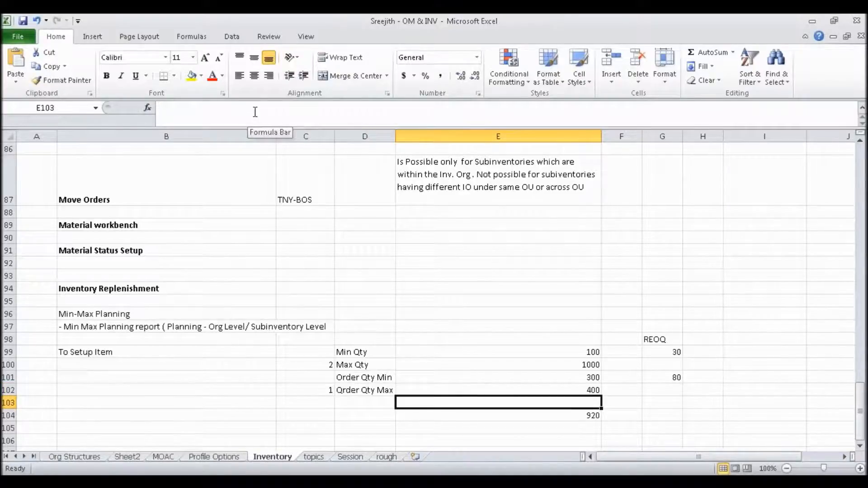
{"action": "key", "text": "Down"}
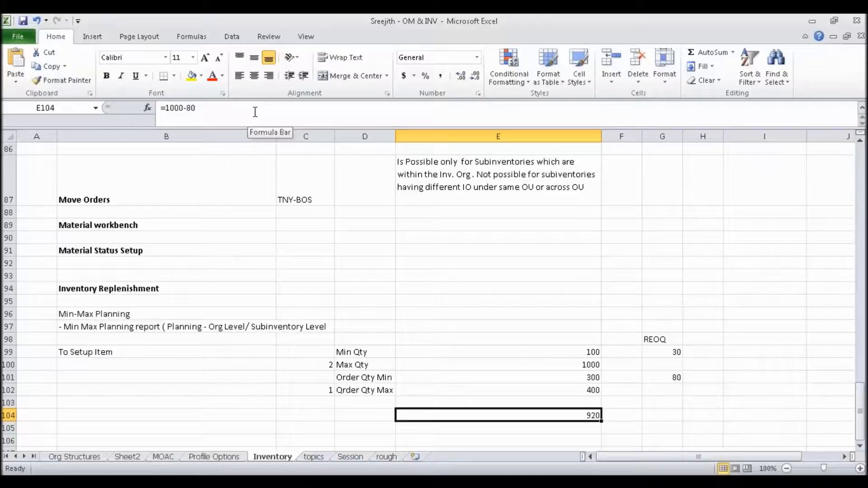
{"action": "key", "text": "Down"}
{"action": "key", "text": "Up"}
Try a Max Qty of 900 in E100 and undo the change.
{"action": "left_click", "coordinate": [558, 361]}
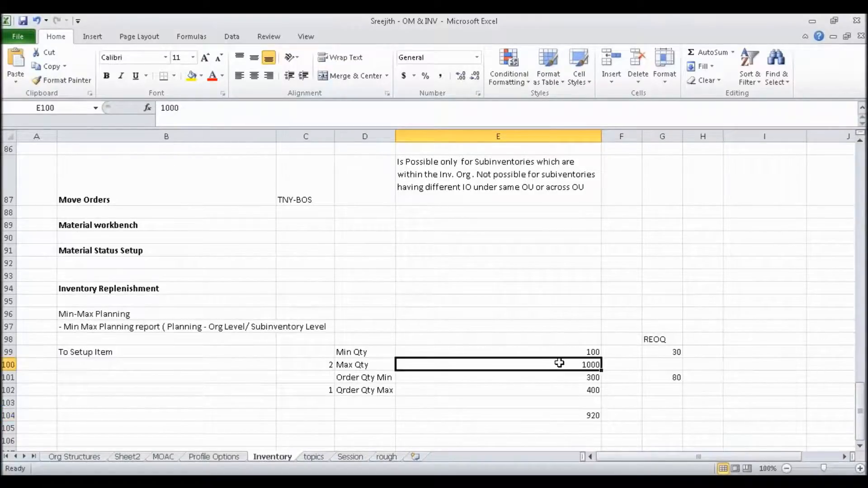
{"action": "type", "text": "900"}
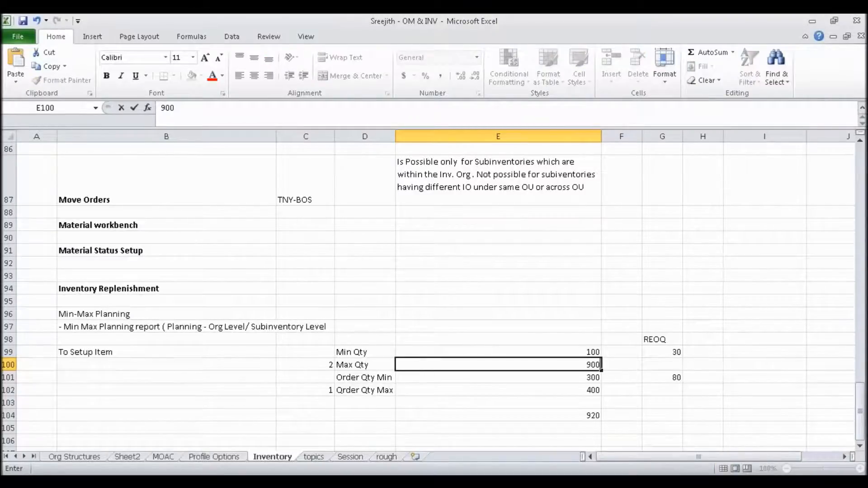
{"action": "key", "text": "Return"}
{"action": "key", "text": "Up"}
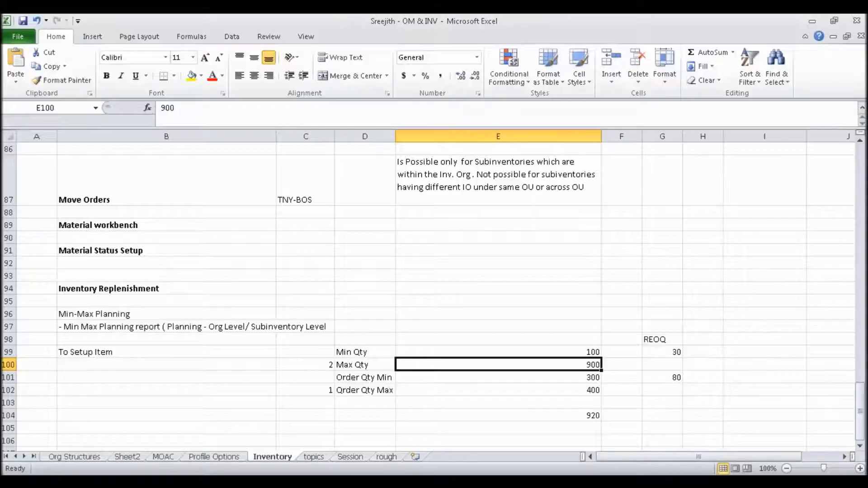
{"action": "left_click", "coordinate": [569, 393]}
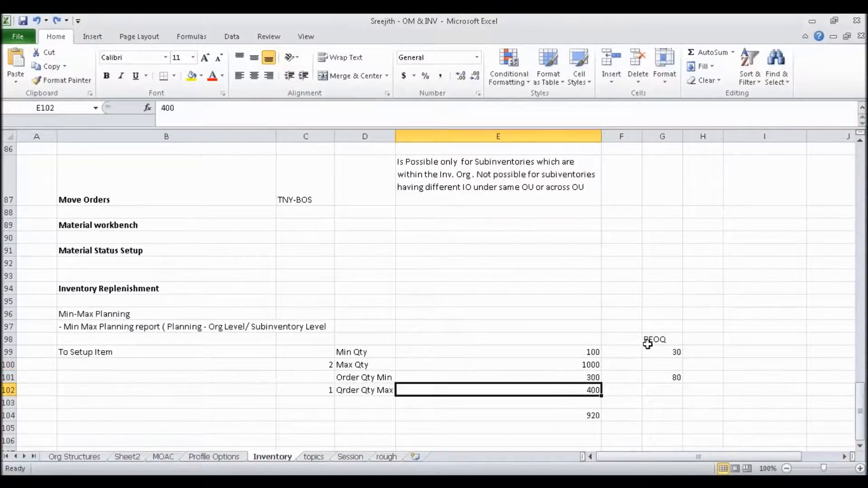
Switch to Oracle Applications, search the responsibilities for tcS % and choose TCS Purchasing Super User.
{"action": "left_click", "coordinate": [471, 481]}
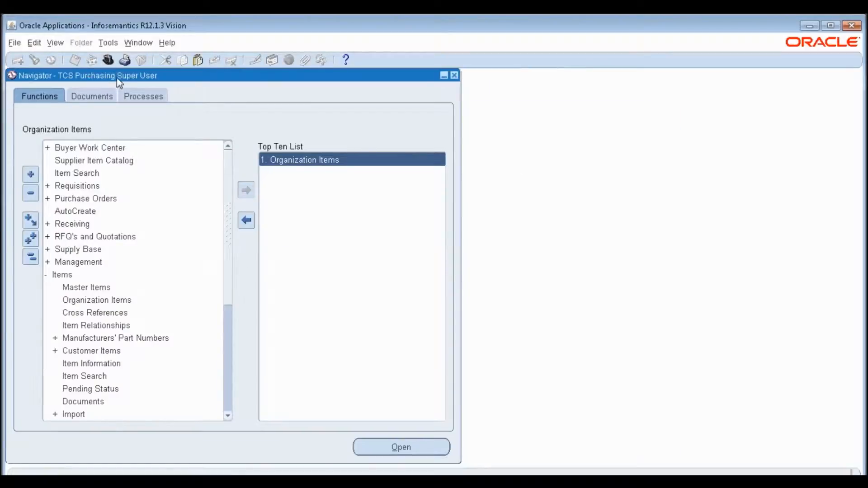
{"action": "type", "text": "tcS %"}
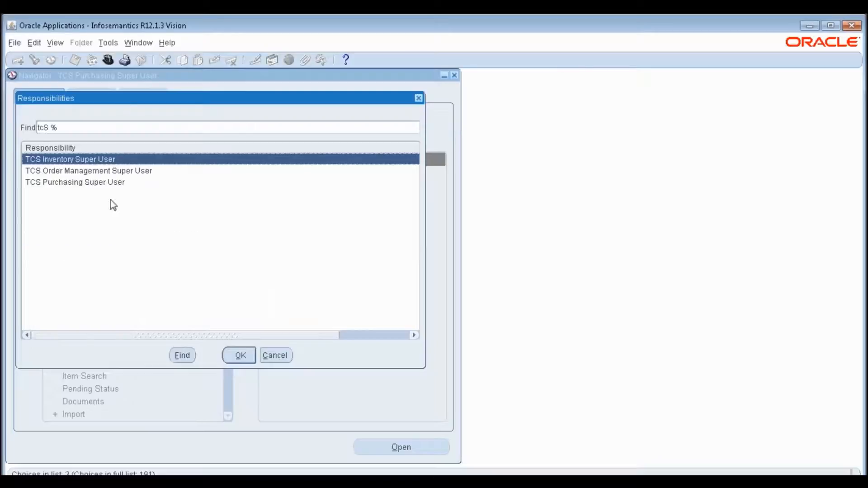
{"action": "left_click", "coordinate": [103, 182]}
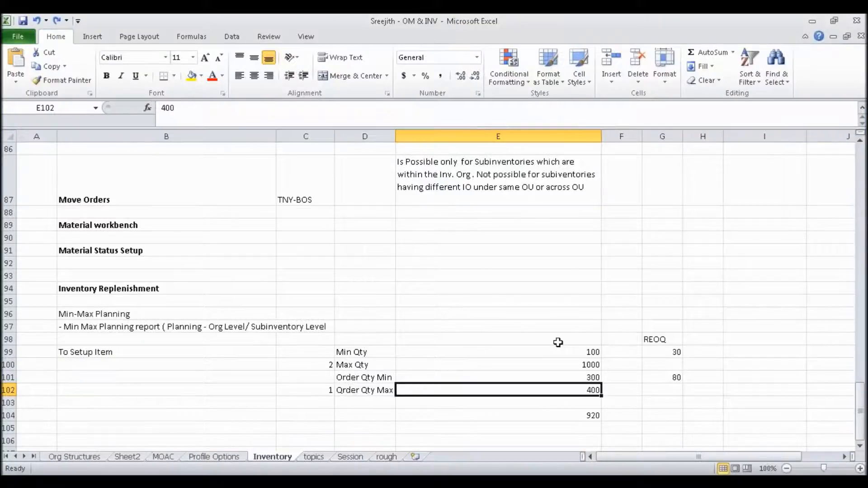
Back in the Excel sheet, clear the formula in E104 and the value under REOQ in G101.
{"action": "left_click", "coordinate": [654, 352]}
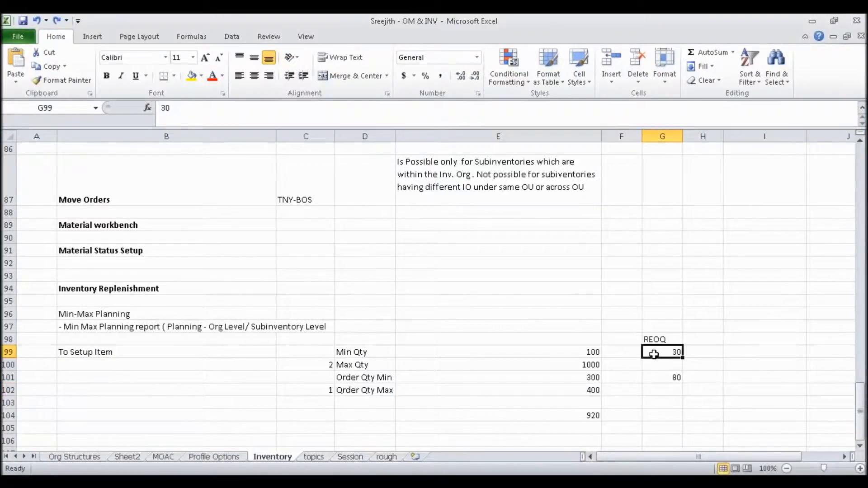
{"action": "left_click", "coordinate": [593, 416]}
{"action": "key", "text": "Delete"}
{"action": "left_click", "coordinate": [675, 380]}
{"action": "key", "text": "Delete"}
Enter the formula =300*3 in cell E104.
{"action": "left_click", "coordinate": [579, 416]}
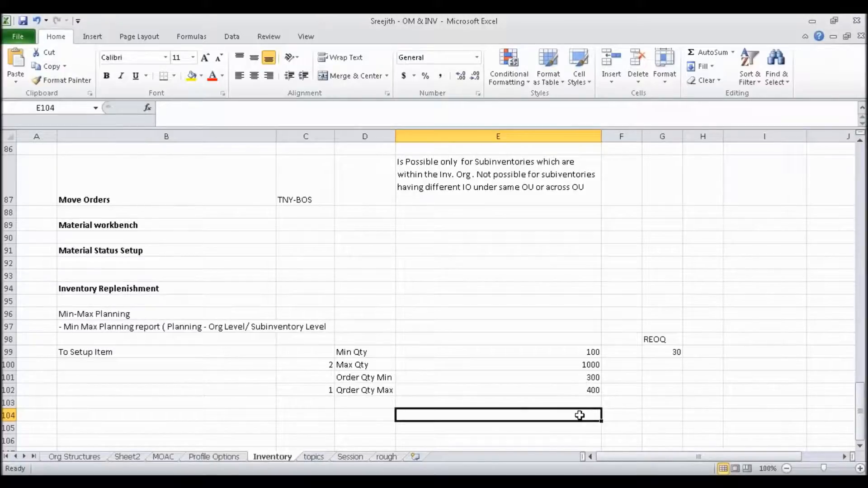
{"action": "type", "text": "=300*"}
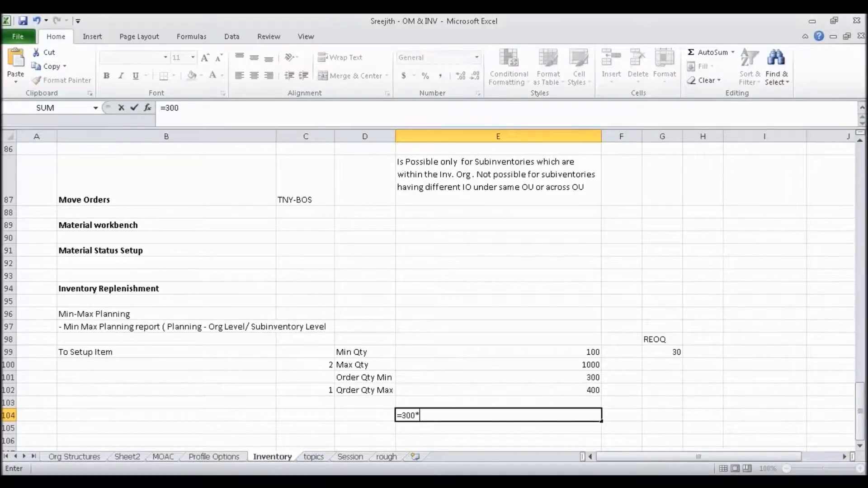
{"action": "type", "text": "3"}
{"action": "key", "text": "Return"}
{"action": "key", "text": "Up"}
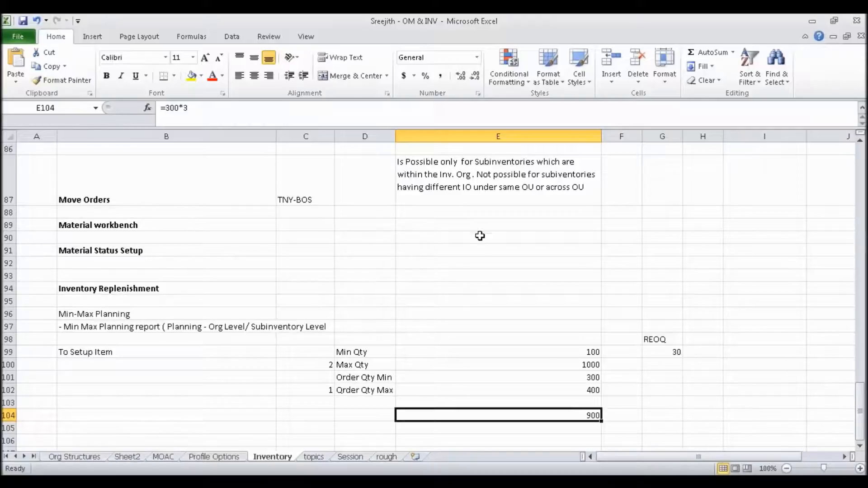
{"action": "mouse_move", "coordinate": [179, 109]}
{"action": "left_mouse_down"}
{"action": "mouse_move", "coordinate": [171, 108]}
{"action": "mouse_move", "coordinate": [181, 107]}
{"action": "left_mouse_up"}
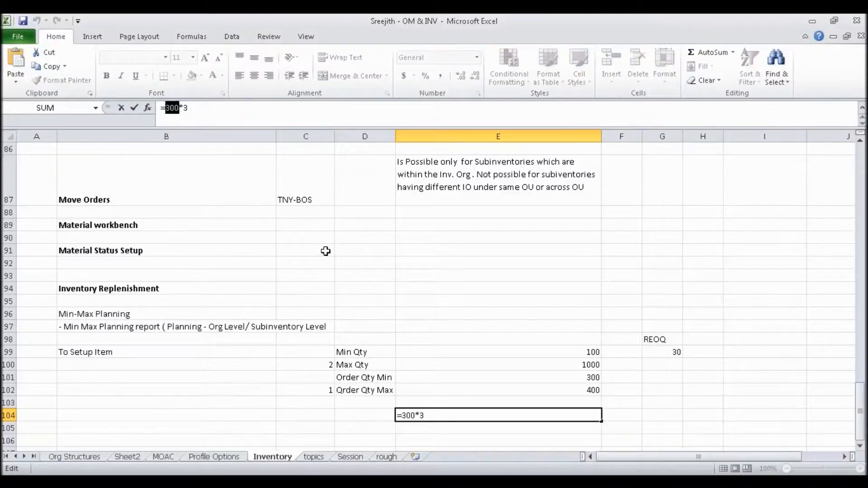
{"action": "left_click", "coordinate": [454, 403]}
{"action": "left_click", "coordinate": [456, 438]}
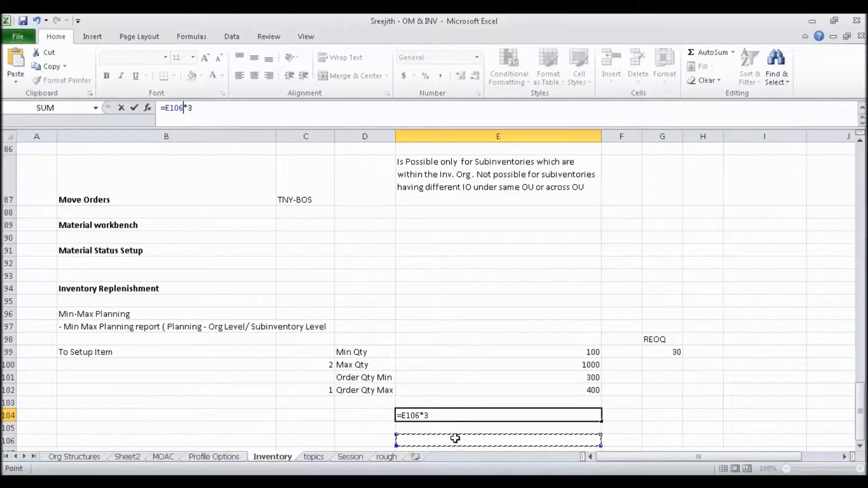
{"action": "key", "text": "Escape"}
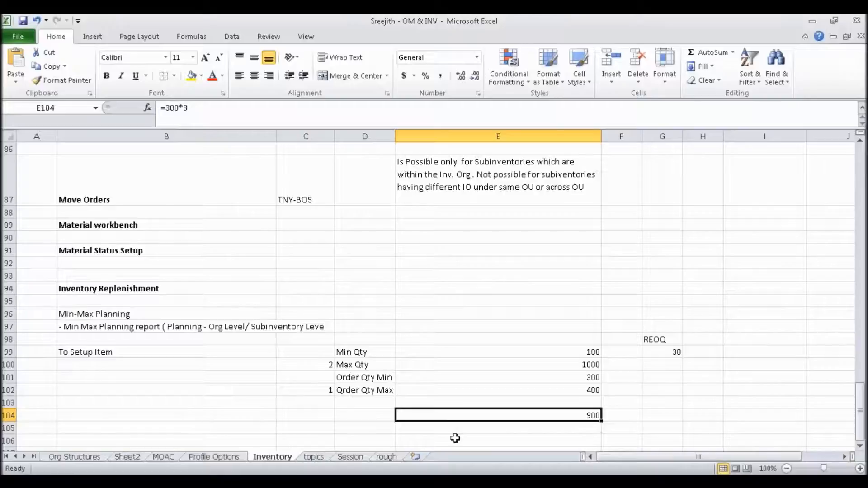
List three order lines in E106 to E108: L1 - 300, L2 - 300 and L3 - 300.
{"action": "key", "text": "Down"}
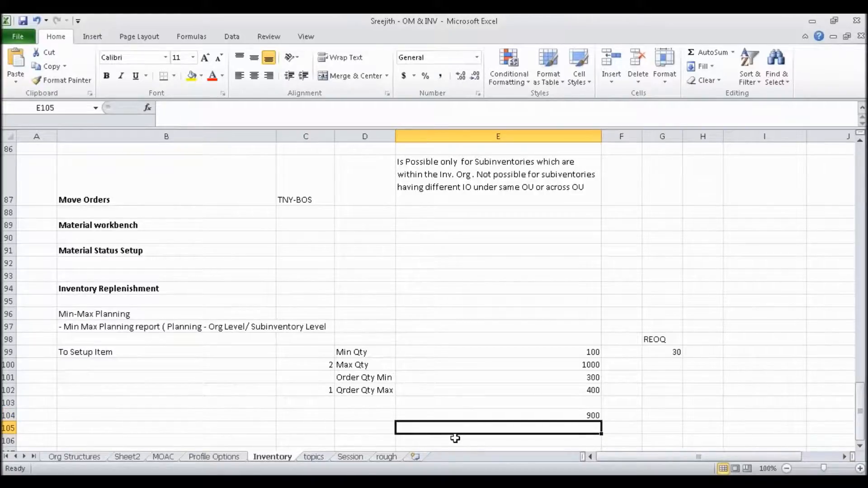
{"action": "key", "text": "Down"}
{"action": "type", "text": "L1 - 300"}
{"action": "key", "text": "Return"}
{"action": "type", "text": "L2 - 300"}
{"action": "key", "text": "Return"}
{"action": "type", "text": "L3 - 300"}
{"action": "key", "text": "Return"}
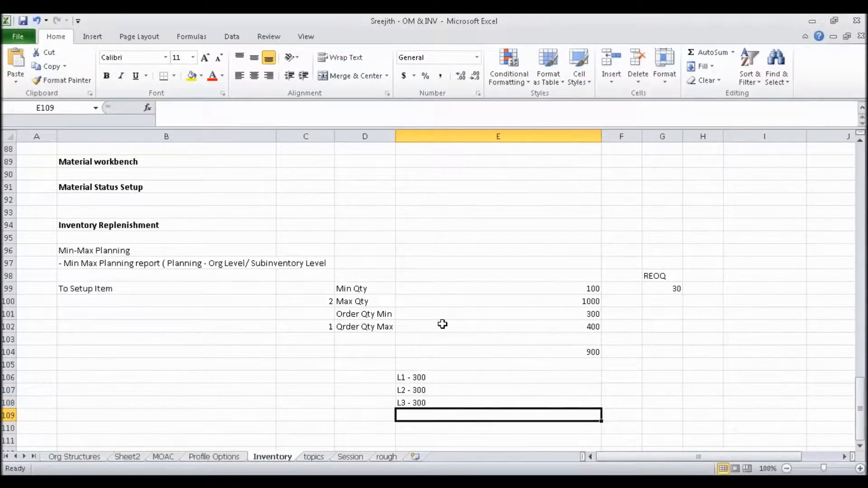
Check the Order Qty Min and Max rows against the order lines, and change the line in E106 to L1 - 400.
{"action": "left_click", "coordinate": [385, 317]}
{"action": "left_click", "coordinate": [517, 312]}
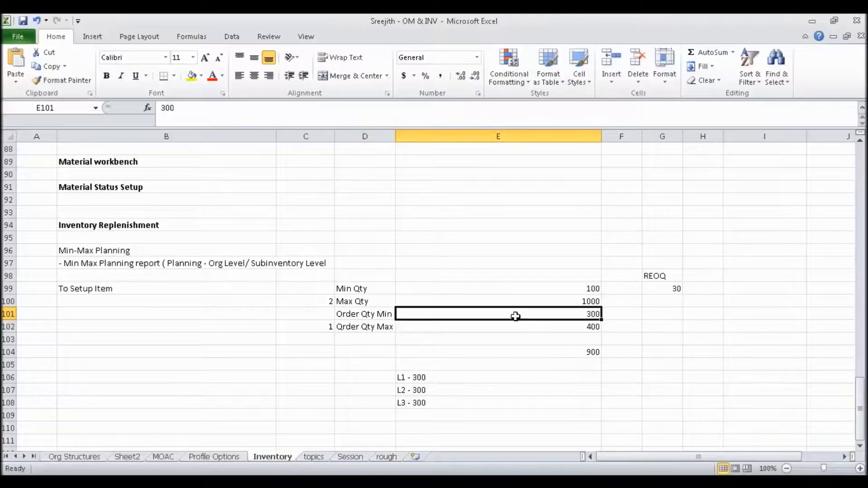
{"action": "left_click", "coordinate": [425, 381]}
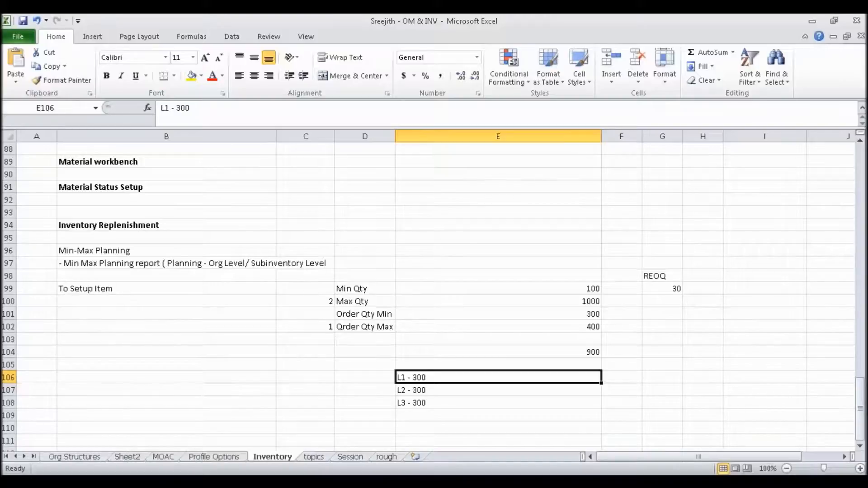
{"action": "left_click", "coordinate": [375, 326]}
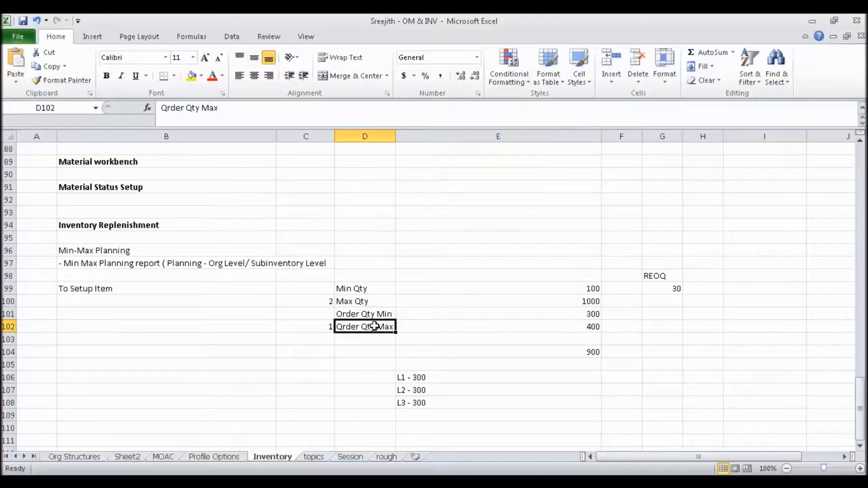
{"action": "left_click", "coordinate": [415, 375]}
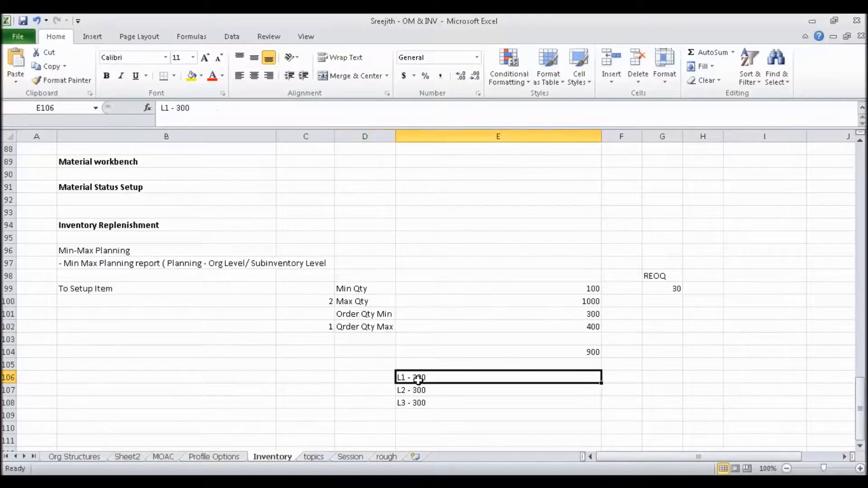
{"action": "double_click", "coordinate": [412, 377]}
{"action": "left_click_drag", "start_coordinate": [414, 377], "coordinate": [427, 377]}
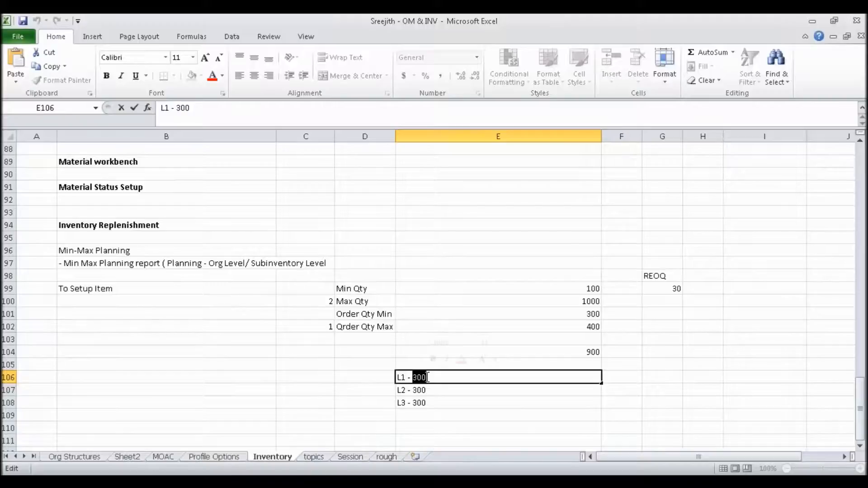
{"action": "type", "text": "400"}
{"action": "key", "text": "Return"}
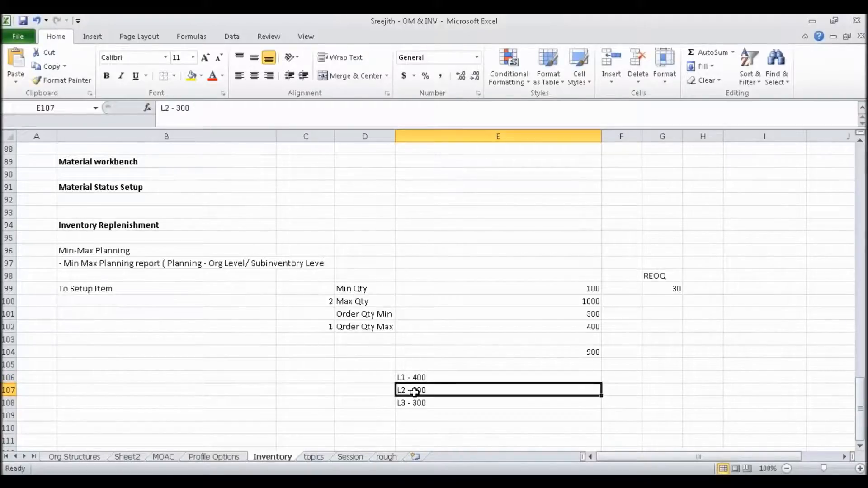
Change the order line in E107 to L2 - 400 and clear the L3 line in E108.
{"action": "double_click", "coordinate": [414, 392]}
{"action": "left_click_drag", "start_coordinate": [414, 391], "coordinate": [427, 391]}
{"action": "type", "text": "400"}
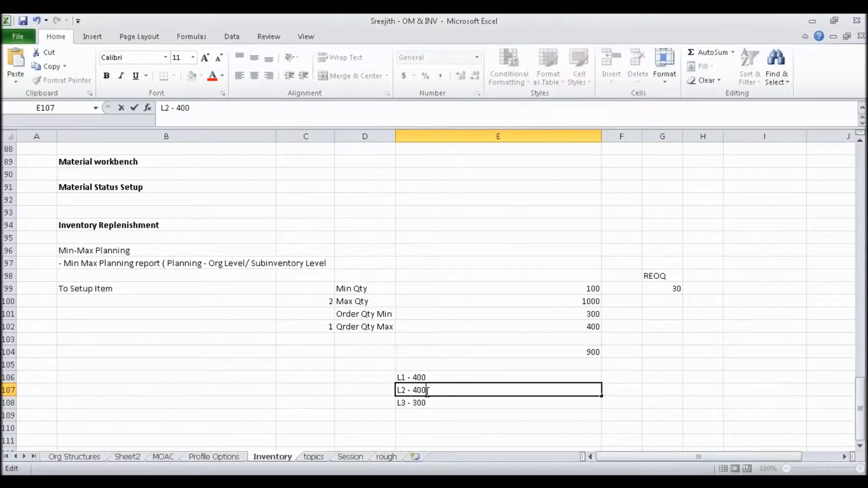
{"action": "key", "text": "Return"}
{"action": "key", "text": "Delete"}
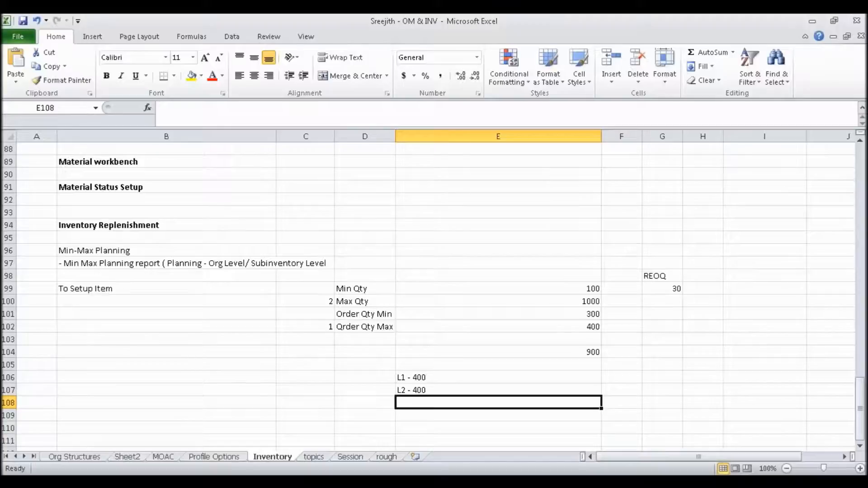
Set the reorder quantity in E104 to 920.
{"action": "left_click", "coordinate": [536, 351]}
{"action": "type", "text": "920"}
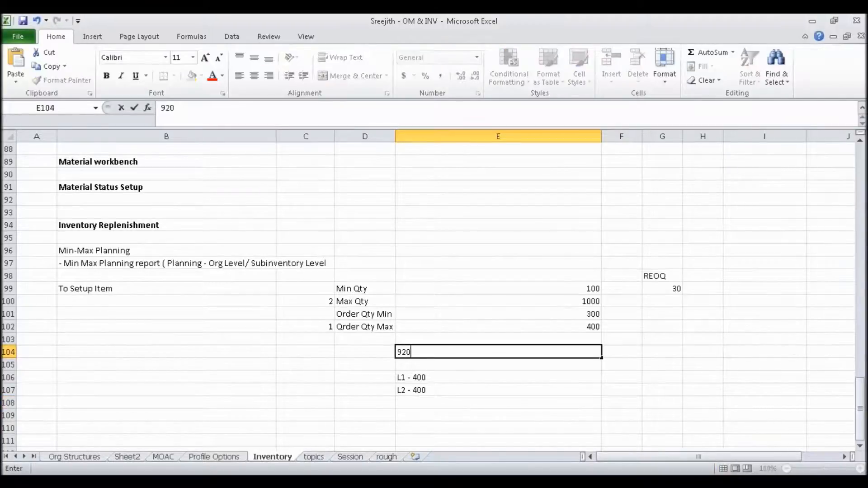
{"action": "key", "text": "Return"}
Check the L1 and L2 lines against the Order Qty Min, and enter L3 - 300 as the third order line in E108.
{"action": "left_click", "coordinate": [429, 378]}
{"action": "left_click", "coordinate": [430, 389]}
{"action": "left_click", "coordinate": [430, 404]}
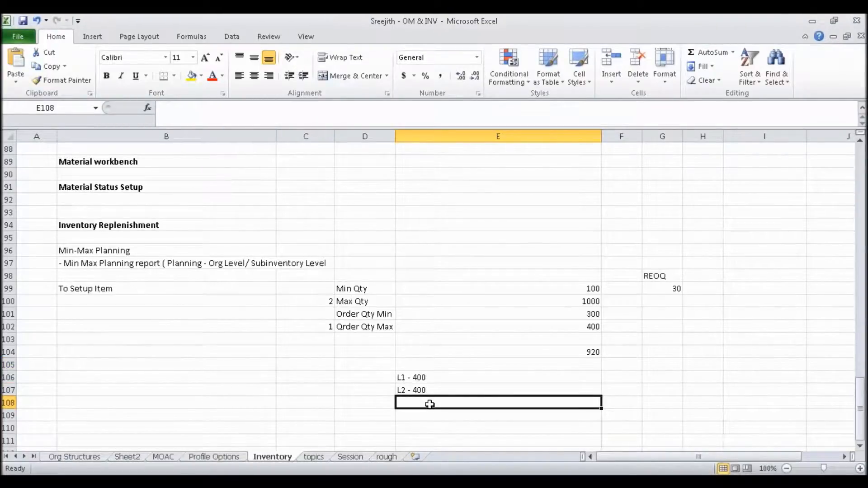
{"action": "type", "text": "L"}
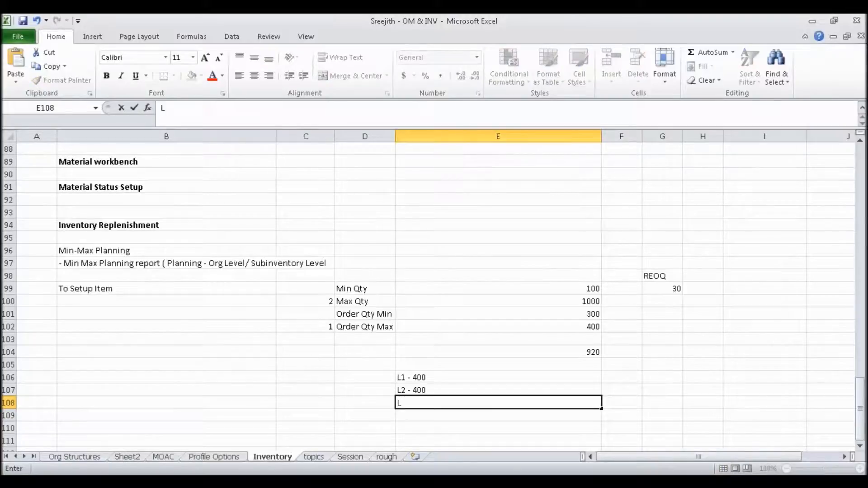
{"action": "type", "text": "#"}
{"action": "key", "text": "BackSpace"}
{"action": "type", "text": "3"}
{"action": "left_click", "coordinate": [580, 316]}
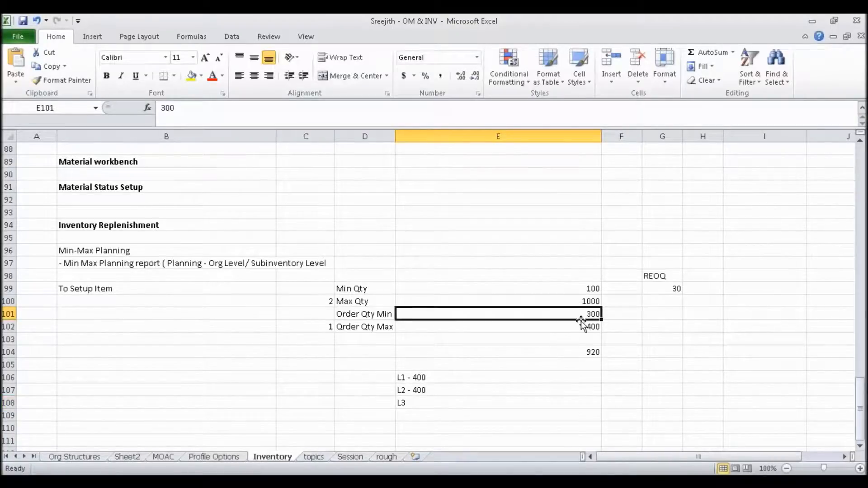
{"action": "left_click", "coordinate": [455, 403]}
{"action": "key", "text": "F2"}
{"action": "type", "text": "- 300"}
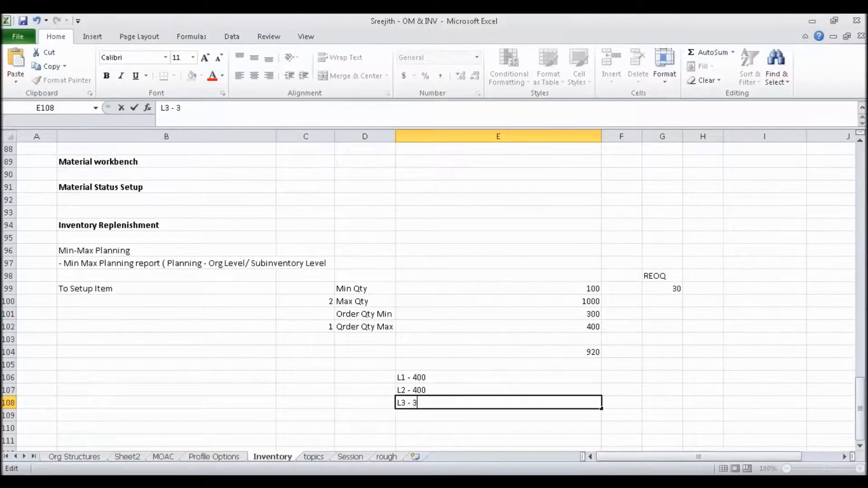
{"action": "key", "text": "Return"}
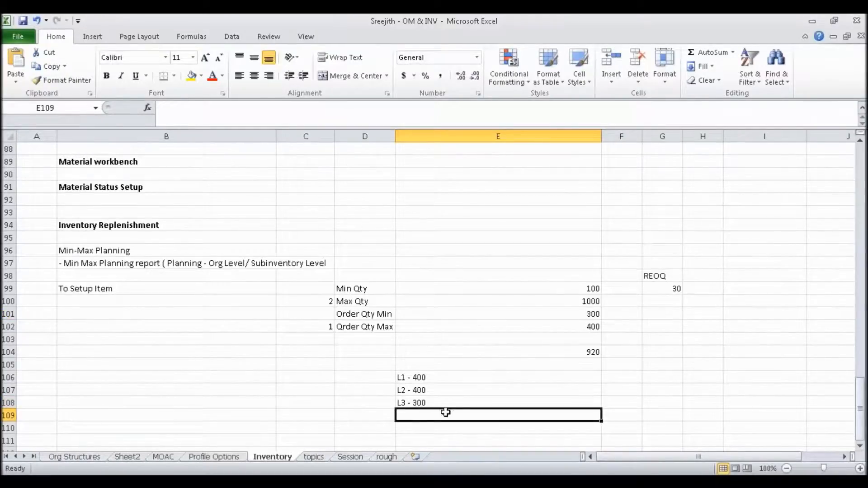
Compare the order lines with the quantity in E104 and clear the L3 line in E108.
{"action": "left_click", "coordinate": [590, 352]}
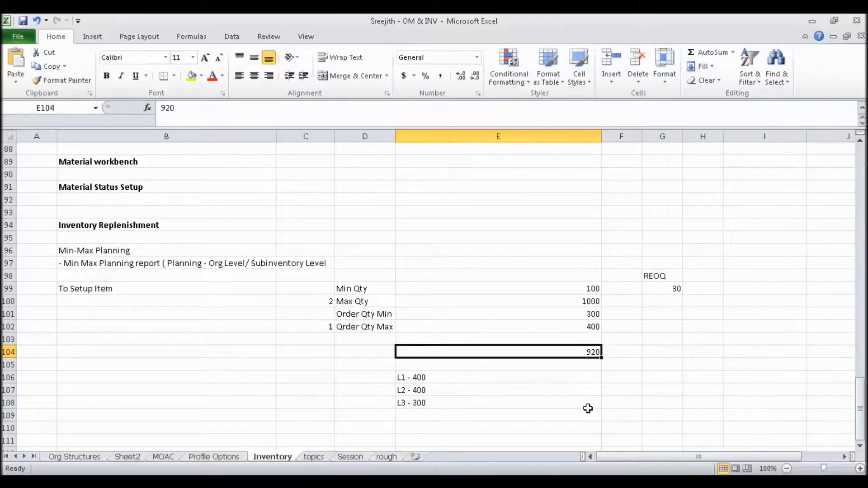
{"action": "left_click", "coordinate": [444, 406]}
{"action": "key", "text": "Delete"}
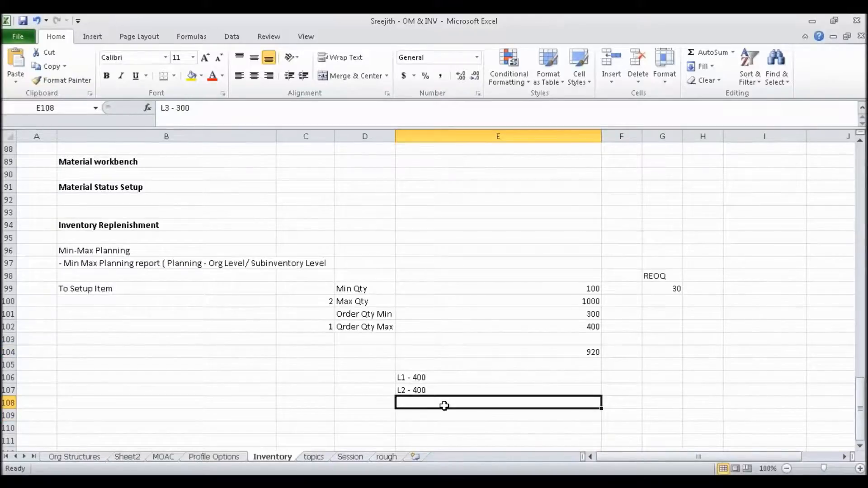
Change the order line in E106 to L1 - 920 and clear the L2 line in E107.
{"action": "left_click", "coordinate": [430, 379]}
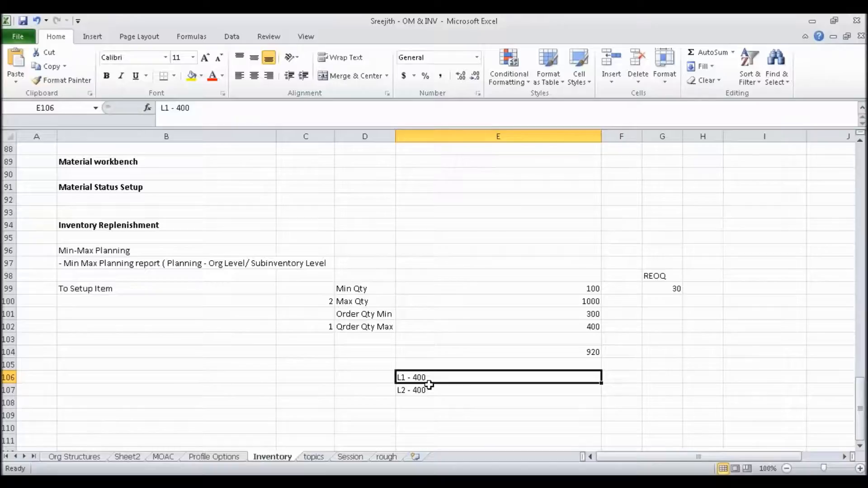
{"action": "double_click", "coordinate": [438, 377]}
{"action": "key", "text": "BackSpace"}
{"action": "key", "text": "BackSpace"}
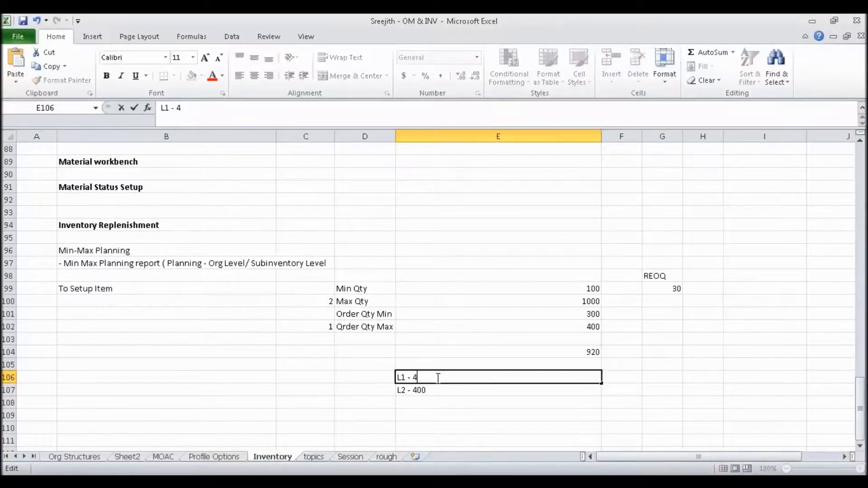
{"action": "key", "text": "BackSpace"}
{"action": "type", "text": "92"}
{"action": "key", "text": "Return"}
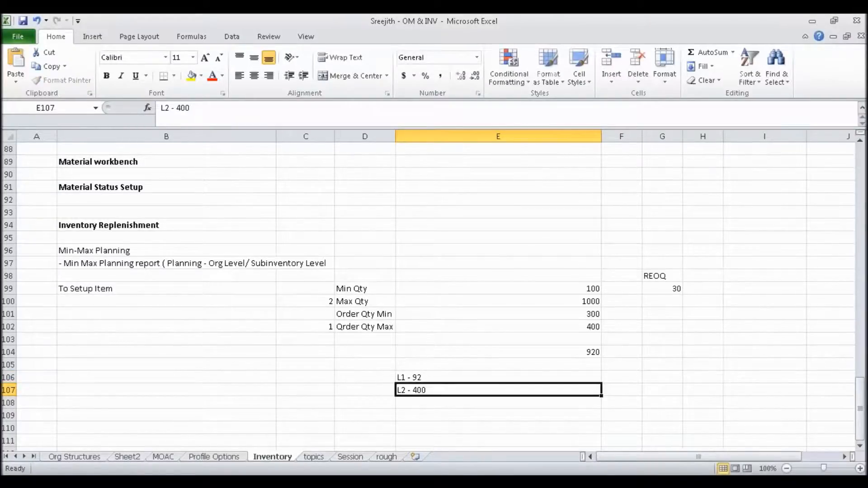
{"action": "key", "text": "Up"}
{"action": "key", "text": "F2"}
{"action": "type", "text": "0"}
{"action": "key", "text": "Return"}
{"action": "key", "text": "Delete"}
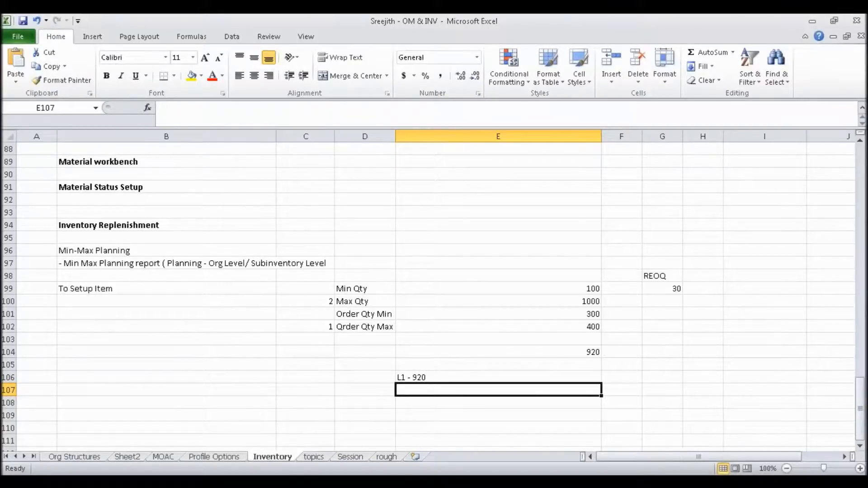
Check the Max Qty against the quantity in E104, and clear the L1 line in E106.
{"action": "left_click", "coordinate": [578, 302]}
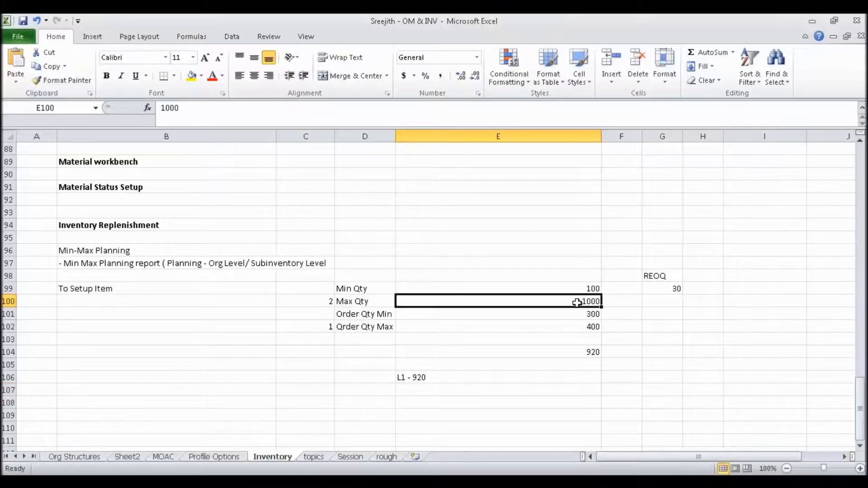
{"action": "left_click", "coordinate": [579, 352]}
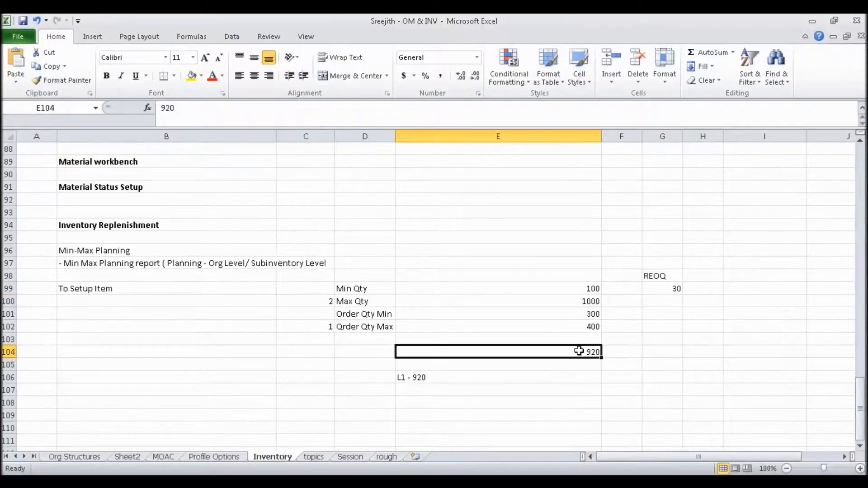
{"action": "left_click", "coordinate": [400, 377]}
{"action": "key", "text": "Delete"}
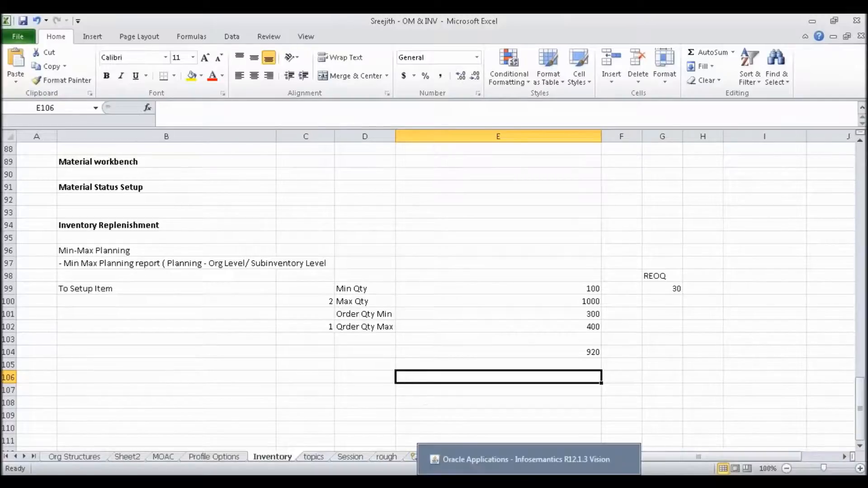
Switch to Oracle Applications and choose the TCS Inventory Super User responsibility.
{"action": "left_click", "coordinate": [529, 480]}
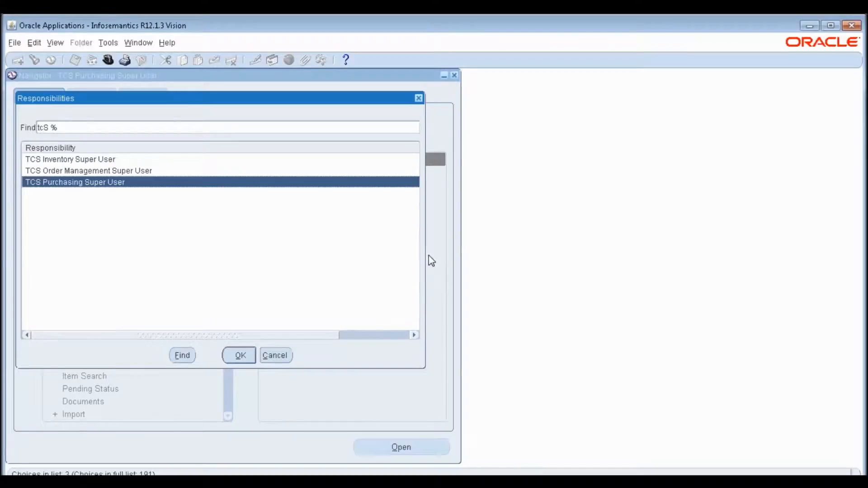
{"action": "double_click", "coordinate": [135, 159]}
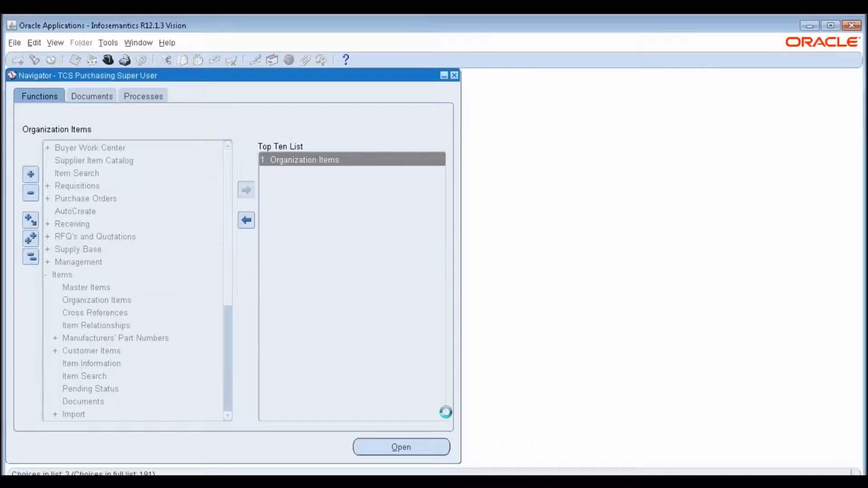
Switch back to the OM & INV workbook in Excel and select cell E106 on the Inventory sheet.
{"action": "mouse_move", "coordinate": [371, 480]}
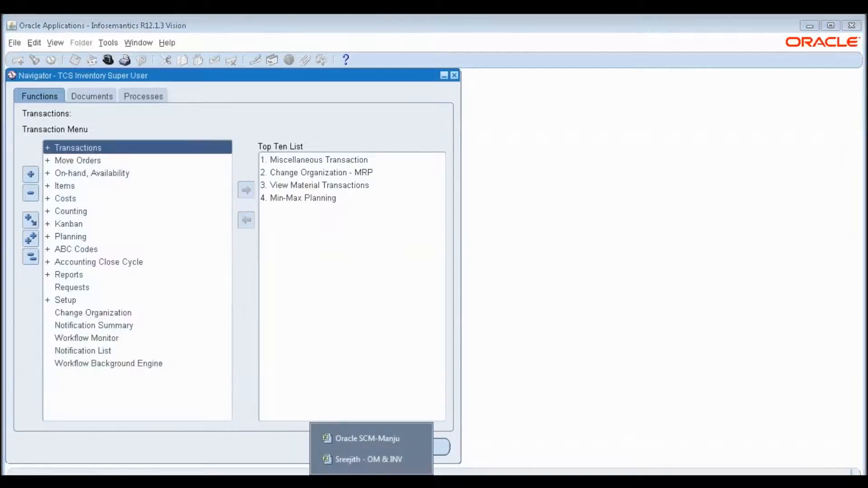
{"action": "left_click", "coordinate": [387, 443]}
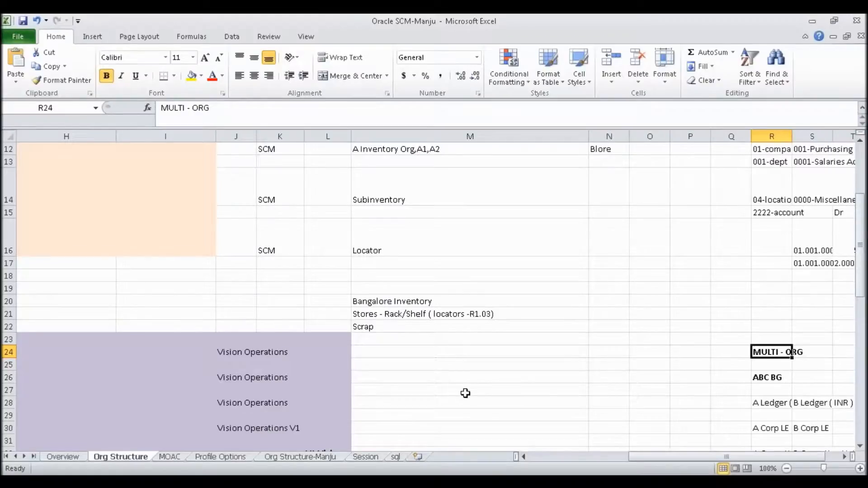
{"action": "left_click", "coordinate": [365, 457]}
{"action": "left_click", "coordinate": [502, 356]}
{"action": "left_click", "coordinate": [510, 365]}
{"action": "left_click", "coordinate": [513, 380]}
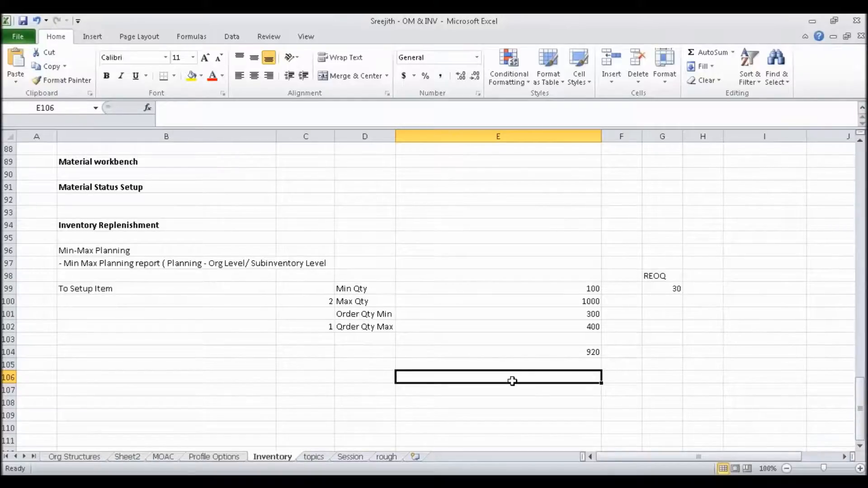
List order lines 1 and 2 in D106 and D107 with a quantity of 400 each in E106 and E107.
{"action": "key", "text": "Left"}
{"action": "type", "text": "1"}
{"action": "key", "text": "Tab"}
{"action": "type", "text": "400"}
{"action": "key", "text": "Return"}
{"action": "key", "text": "Left"}
{"action": "type", "text": "2"}
{"action": "key", "text": "Tab"}
{"action": "type", "text": "400"}
{"action": "key", "text": "Return"}
Clear order line 2 in row 107 and set the quantity of order line 1 in E106 to 920.
{"action": "left_click", "coordinate": [587, 352]}
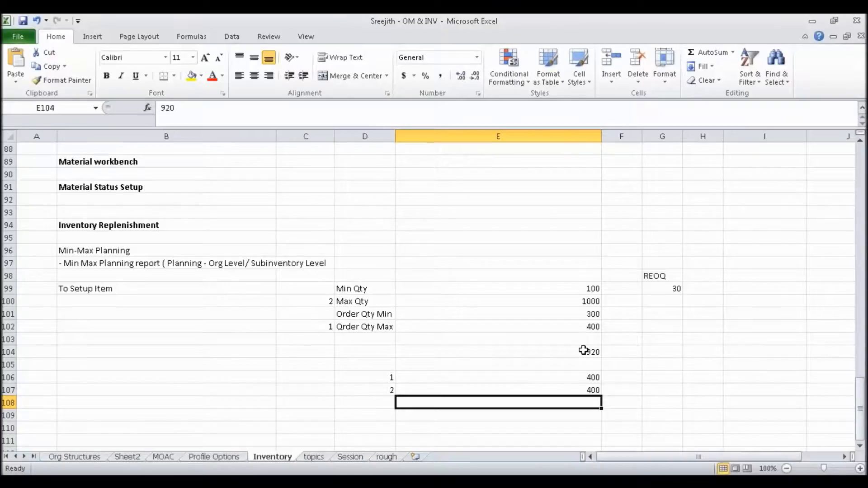
{"action": "left_click_drag", "start_coordinate": [392, 390], "coordinate": [461, 375]}
{"action": "key", "text": "Delete"}
{"action": "type", "text": "920"}
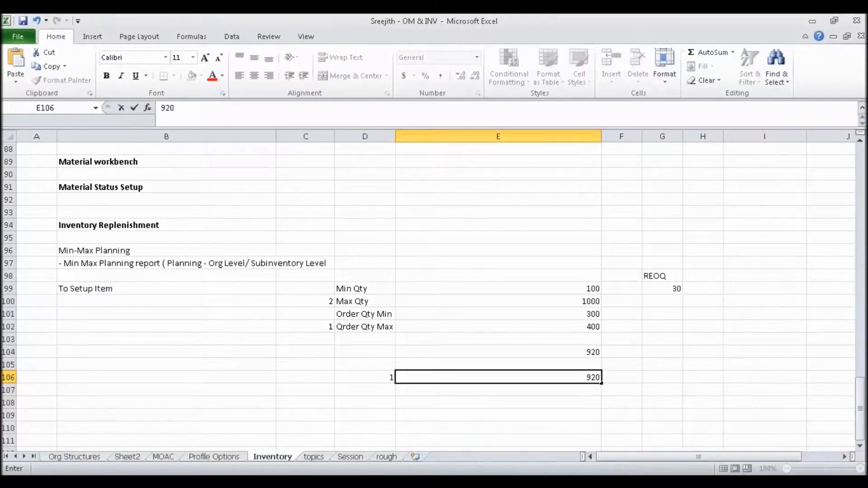
{"action": "key", "text": "Return"}
{"action": "left_click", "coordinate": [461, 377]}
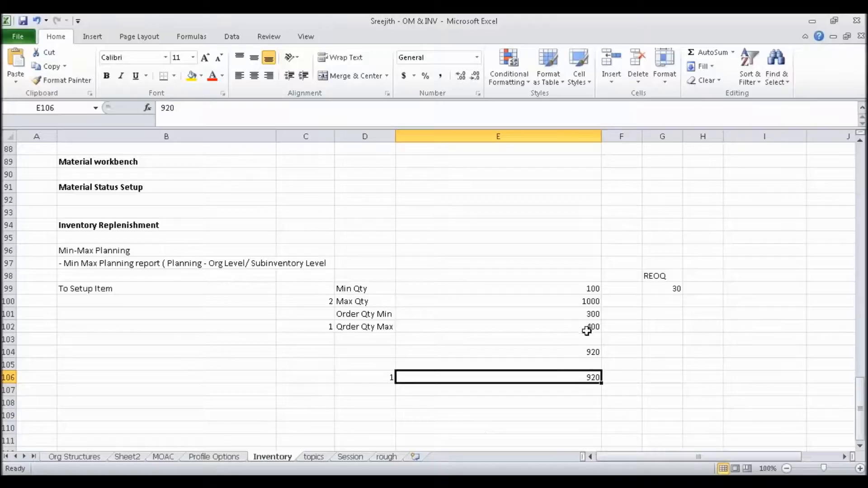
Check the Max Qty in E100 and enter 0 in cell G101 under REOQ.
{"action": "left_click", "coordinate": [583, 303]}
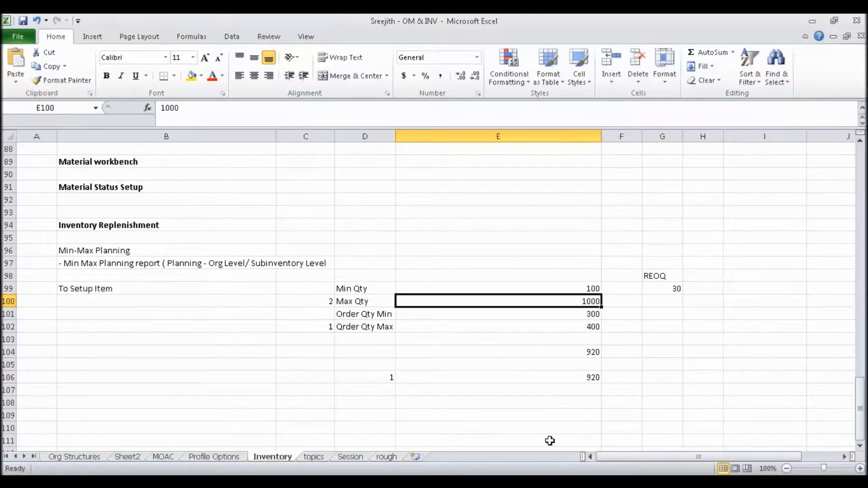
{"action": "left_click", "coordinate": [534, 456]}
{"action": "key", "text": "alt+Tab"}
{"action": "left_click", "coordinate": [663, 319]}
{"action": "type", "text": "0"}
{"action": "key", "text": "Return"}
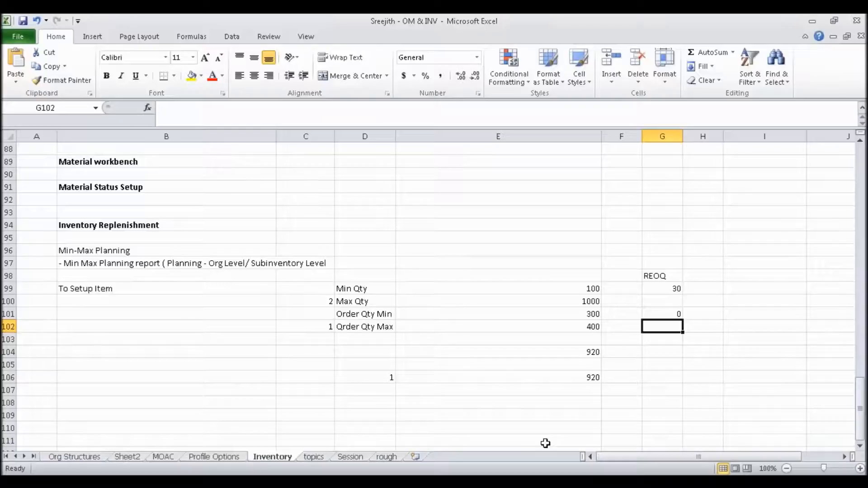
Switch to Oracle Applications and open Min-Max Planning, finding the organization with m1.
{"action": "left_click", "coordinate": [507, 482]}
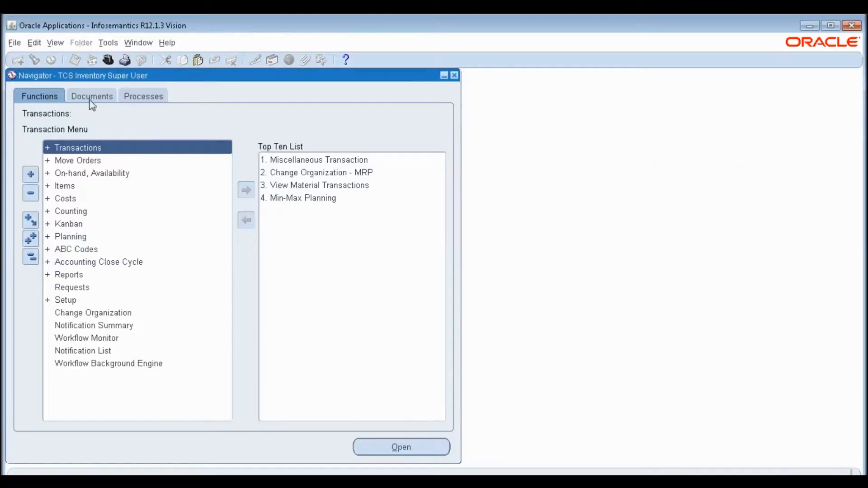
{"action": "left_click", "coordinate": [281, 199]}
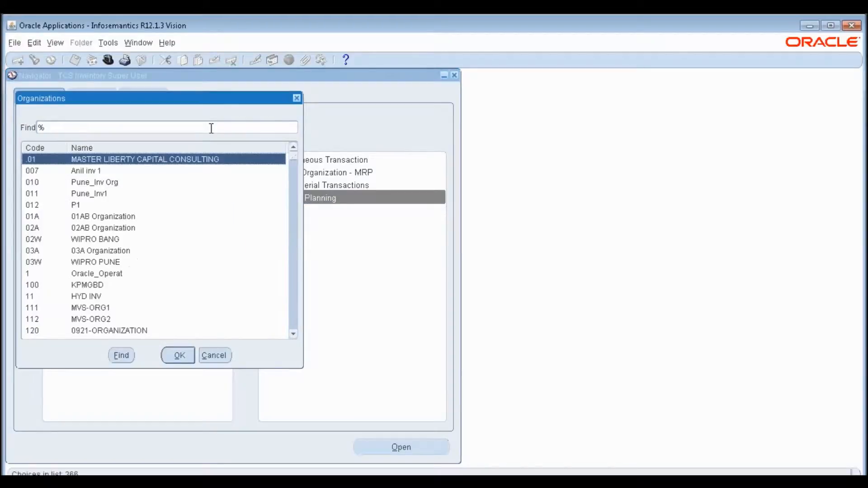
{"action": "type", "text": "m1"}
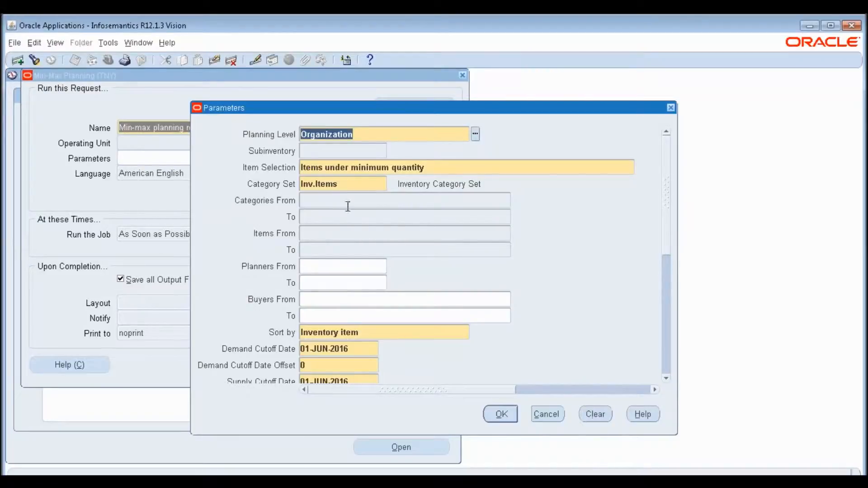
Limit the planning report's item range to TCS Min-Max Item for both the low and high values.
{"action": "left_click", "coordinate": [351, 231]}
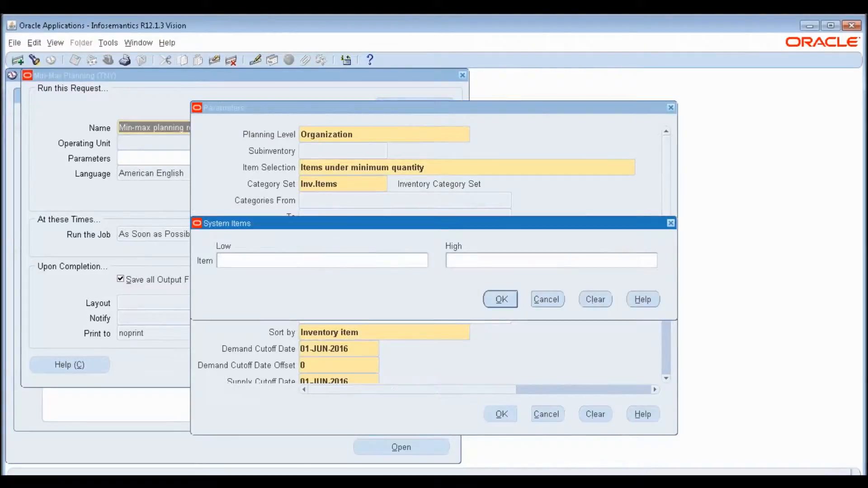
{"action": "type", "text": "TCS Min-Max Item"}
{"action": "key", "text": "Tab"}
{"action": "key", "text": "Return"}
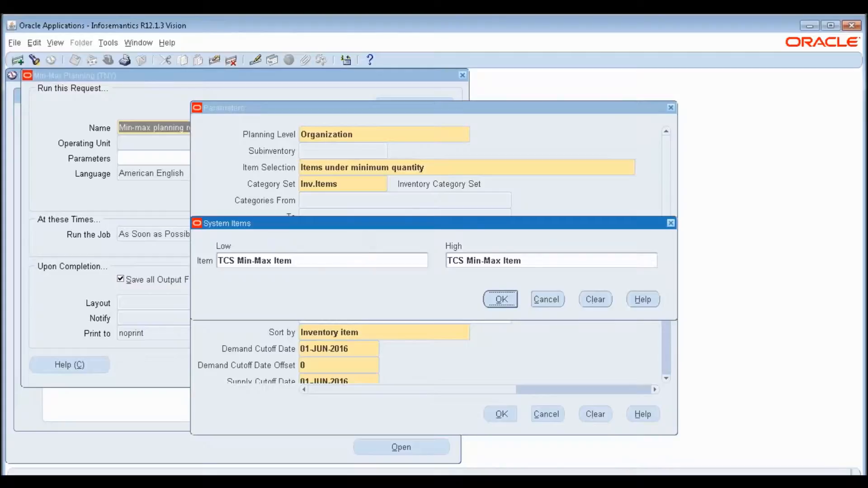
Set the Restock parameter of the min-max planning report to Yes.
{"action": "key", "text": "Tab"}
{"action": "key", "text": "Tab"}
{"action": "key", "text": "Tab"}
{"action": "key", "text": "Tab"}
{"action": "key", "text": "Tab"}
{"action": "key", "text": "Tab"}
{"action": "key", "text": "Tab"}
{"action": "key", "text": "Tab"}
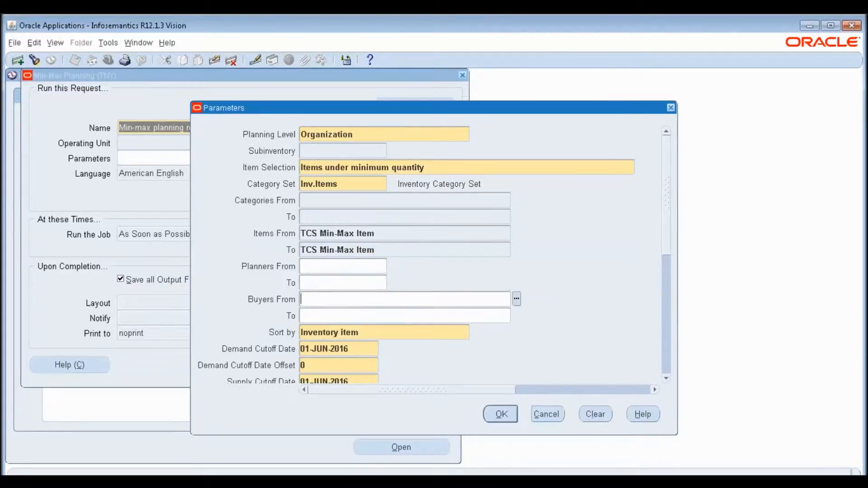
{"action": "key", "text": "Tab"}
{"action": "key", "text": "Tab"}
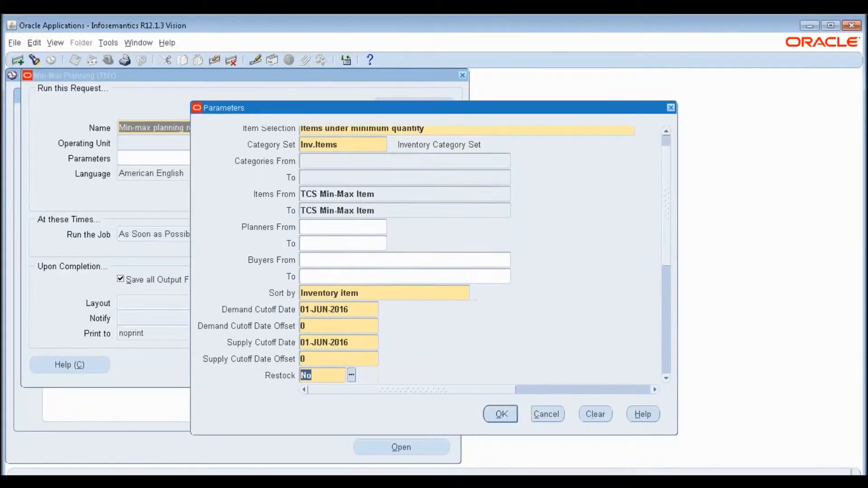
{"action": "key", "text": "Tab"}
{"action": "key", "text": "shift+Tab"}
{"action": "type", "text": "y"}
{"action": "key", "text": "Tab"}
{"action": "left_click_drag", "start_coordinate": [670, 259], "coordinate": [665, 352]}
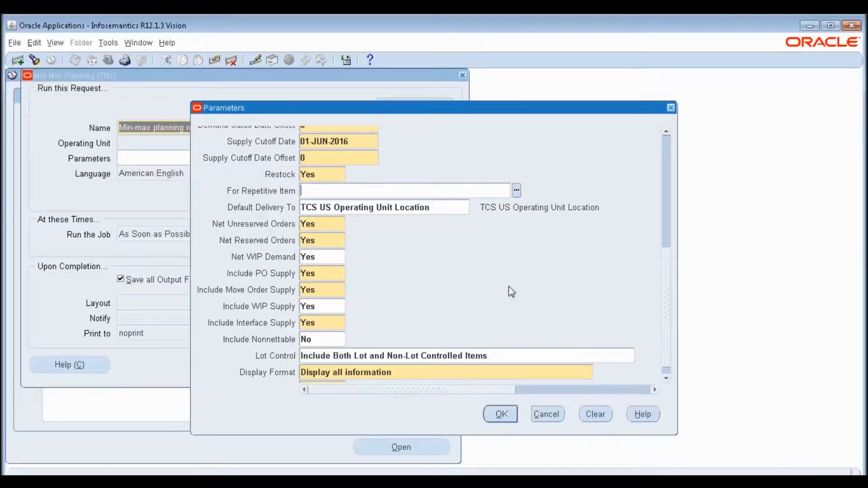
Set Include PO Supply to No, check the REOQ quantity in Excel's G99, and accept the report parameters in Oracle Applications.
{"action": "double_click", "coordinate": [322, 274]}
{"action": "type", "text": "N"}
{"action": "key", "text": "Tab"}
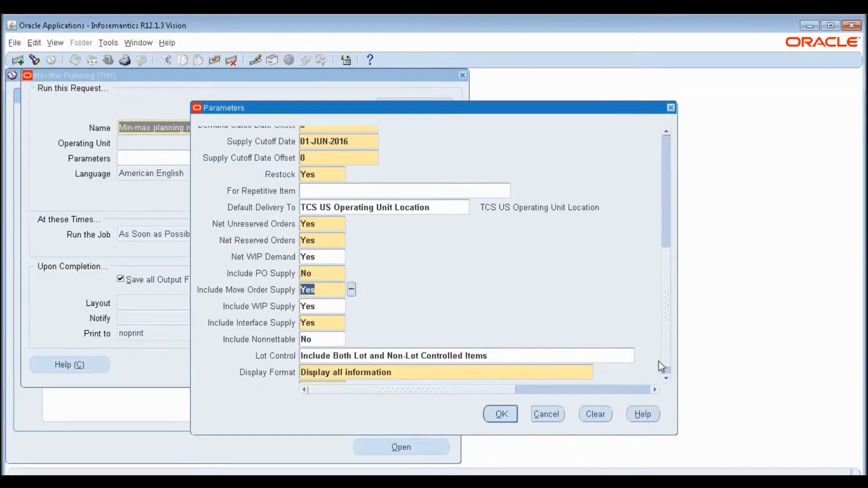
{"action": "key", "text": "alt+Tab"}
{"action": "left_click", "coordinate": [672, 286]}
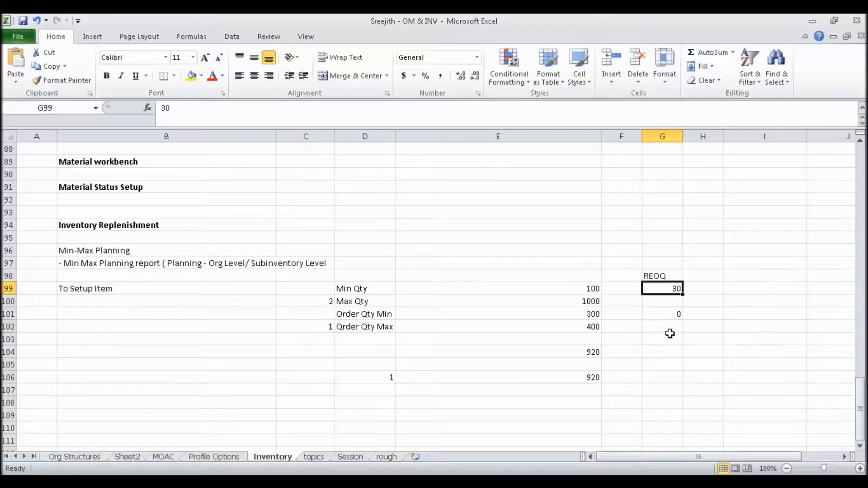
{"action": "key", "text": "alt+Tab"}
{"action": "left_click", "coordinate": [499, 415]}
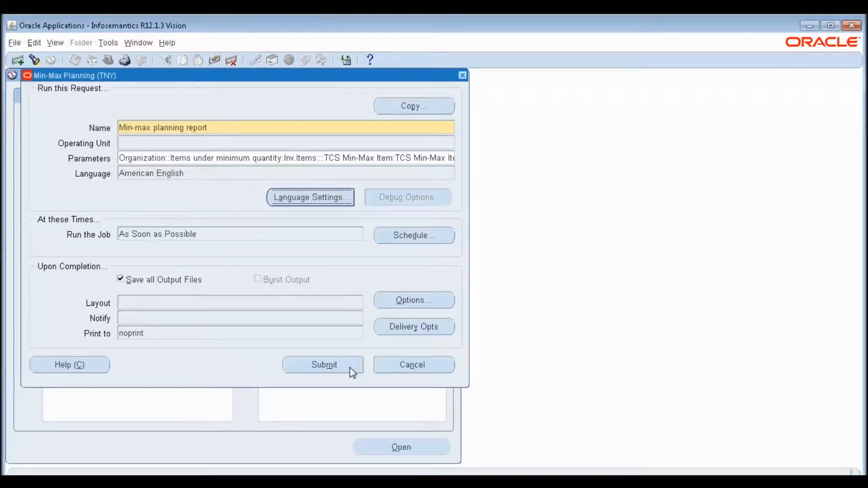
Switch to the Excel Inventory sheet and clear cell E106.
{"action": "key", "text": "alt+Tab"}
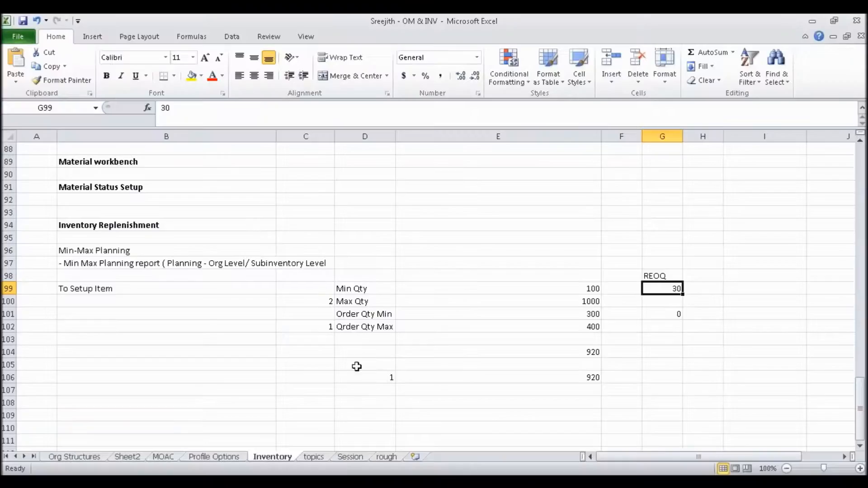
{"action": "left_click_drag", "start_coordinate": [571, 348], "coordinate": [572, 388]}
{"action": "left_click", "coordinate": [571, 389]}
{"action": "left_click", "coordinate": [573, 381]}
{"action": "key", "text": "Delete"}
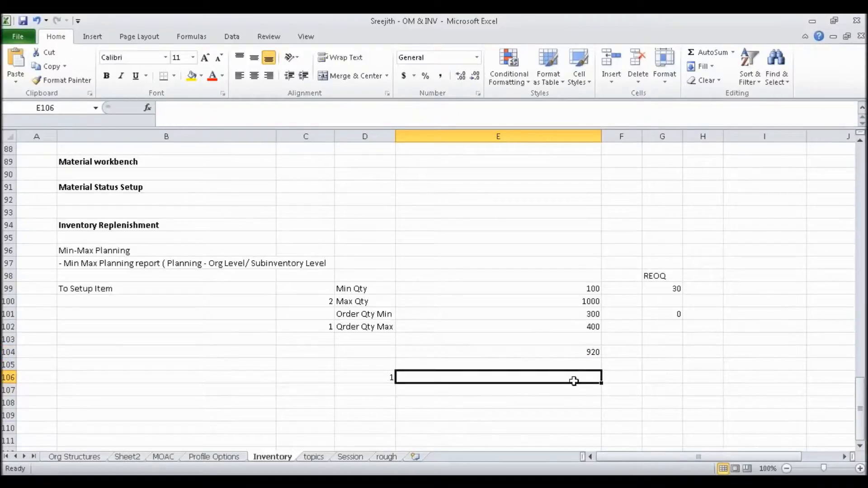
Label the order lines L1 in D106 and L2 in D107.
{"action": "key", "text": "Left"}
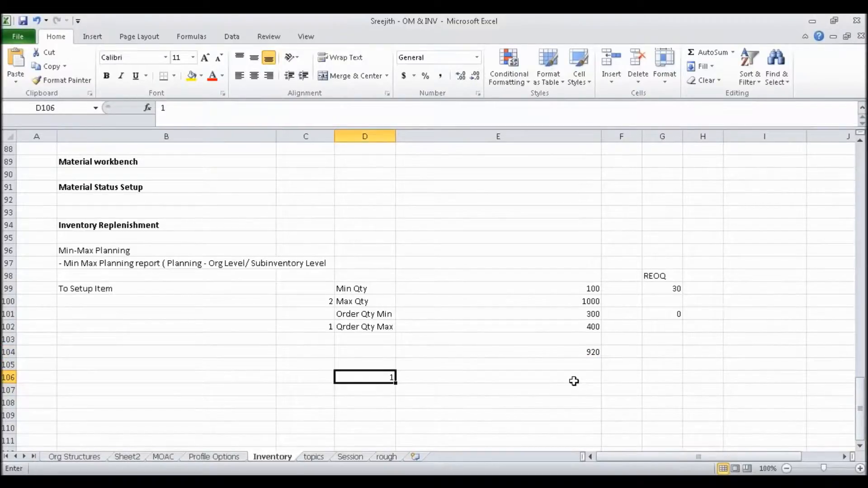
{"action": "type", "text": "L1"}
{"action": "key", "text": "Right"}
{"action": "key", "text": "Left"}
{"action": "key", "text": "Down"}
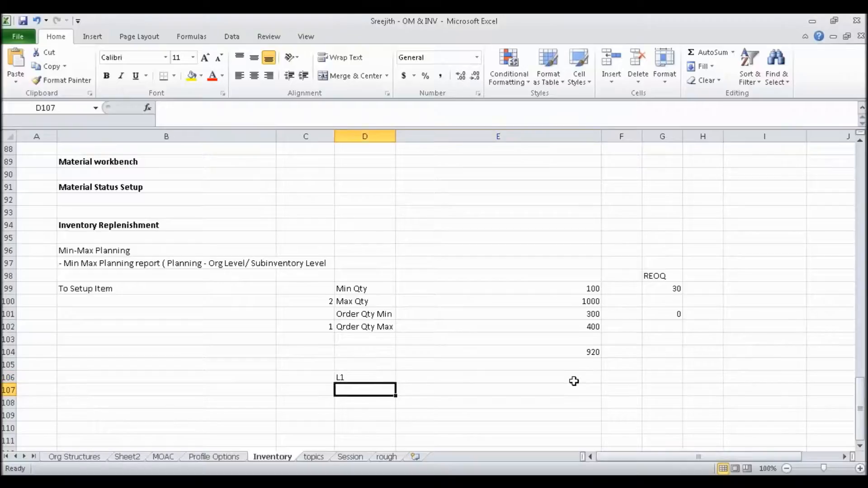
{"action": "type", "text": "L2"}
{"action": "key", "text": "Right"}
{"action": "key", "text": "Up"}
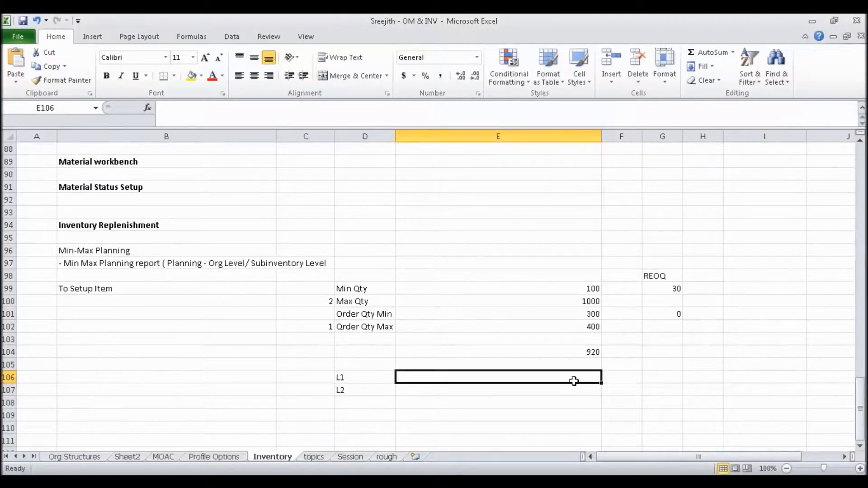
Enter 2*400 as the quantity for both L1 and L2, and check the order quantity maximum in E102.
{"action": "type", "text": "2*400"}
{"action": "key", "text": "Return"}
{"action": "type", "text": "2*400"}
{"action": "key", "text": "Return"}
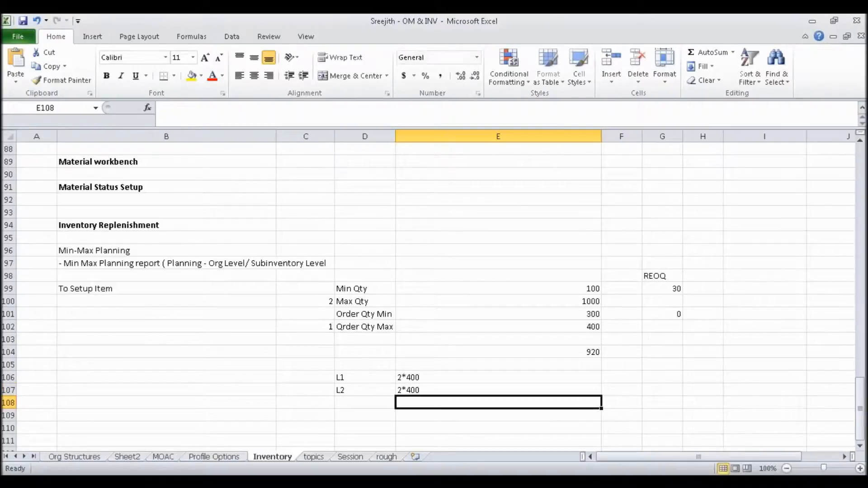
{"action": "left_click", "coordinate": [594, 327]}
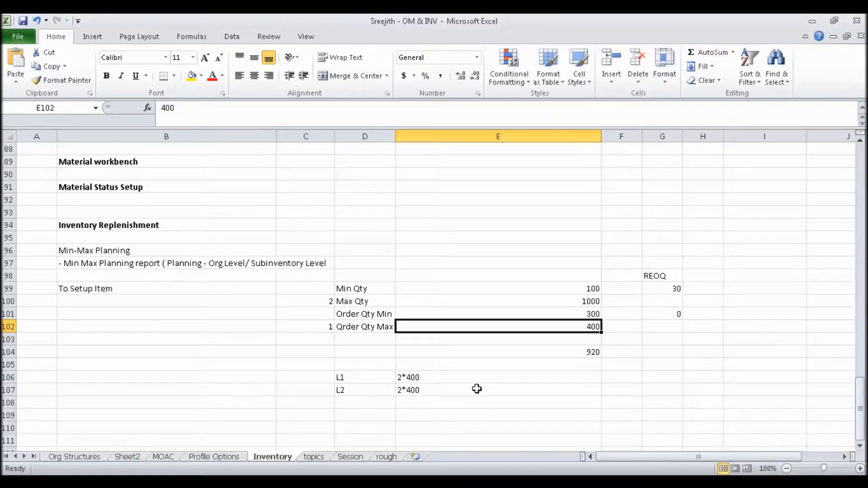
Switch to Oracle Applications and submit the min-max planning report without submitting another request.
{"action": "key", "text": "alt+Tab"}
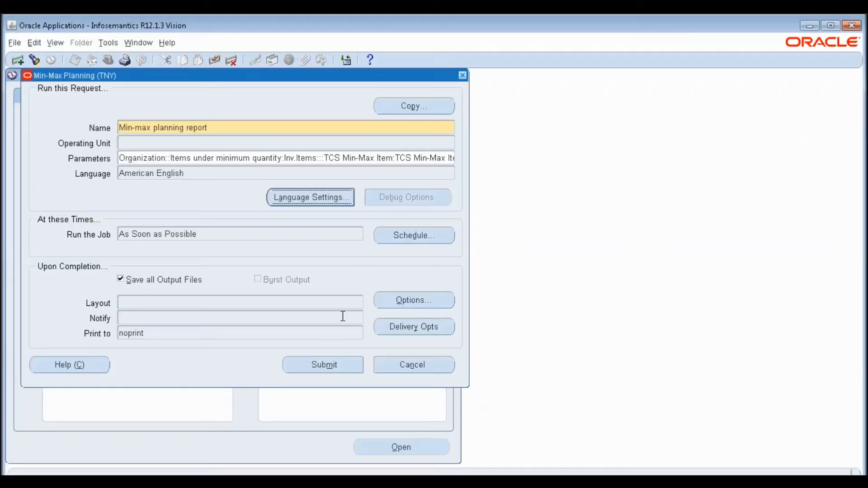
{"action": "left_click", "coordinate": [331, 363]}
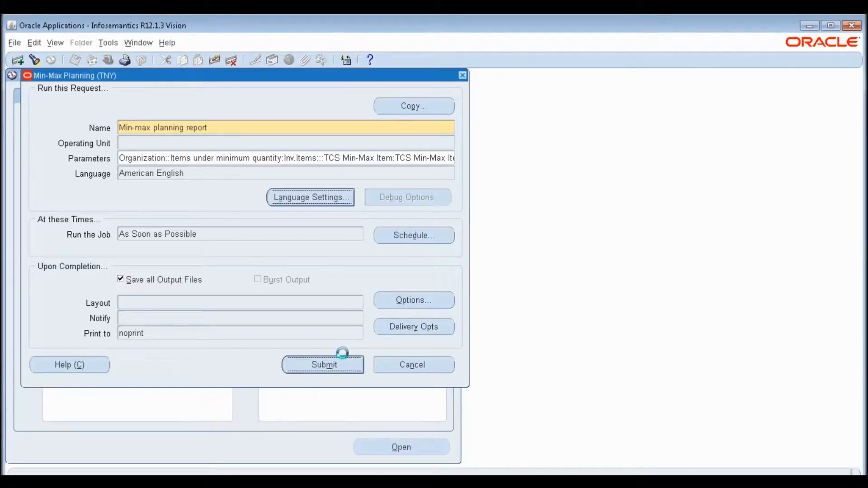
{"action": "key", "text": "Return"}
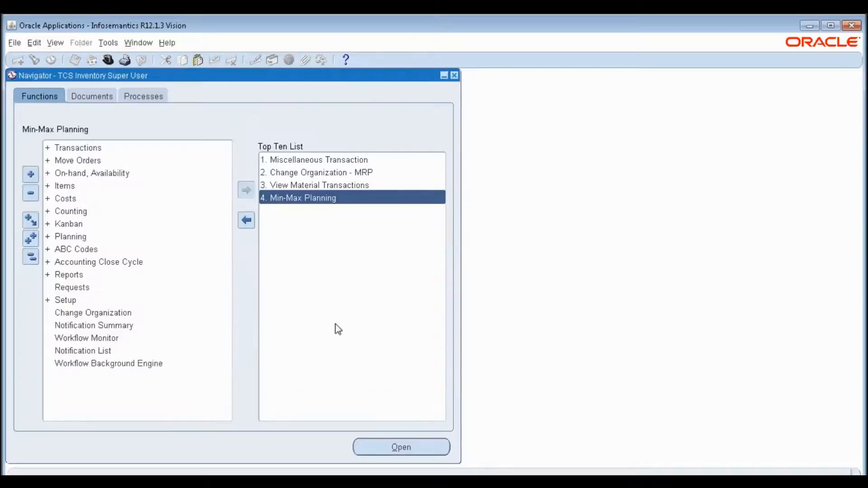
Find all own requests and refresh the list until the new min-max planning report finishes.
{"action": "left_click", "coordinate": [67, 43]}
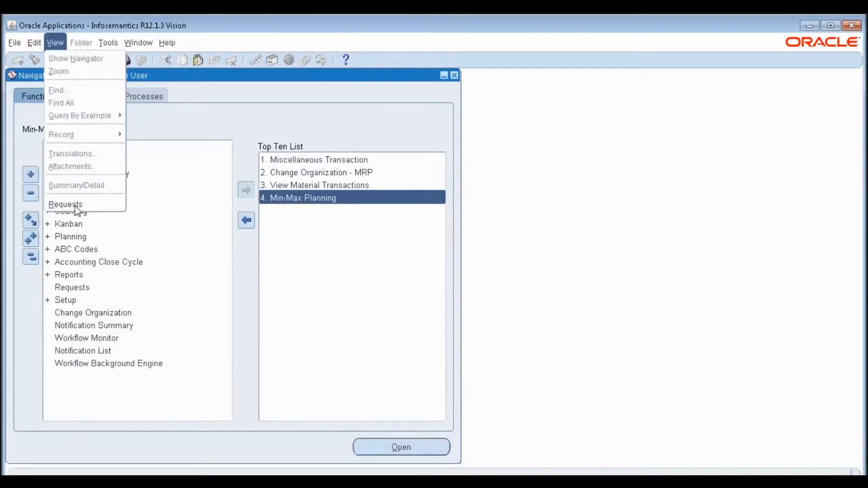
{"action": "left_click", "coordinate": [74, 203]}
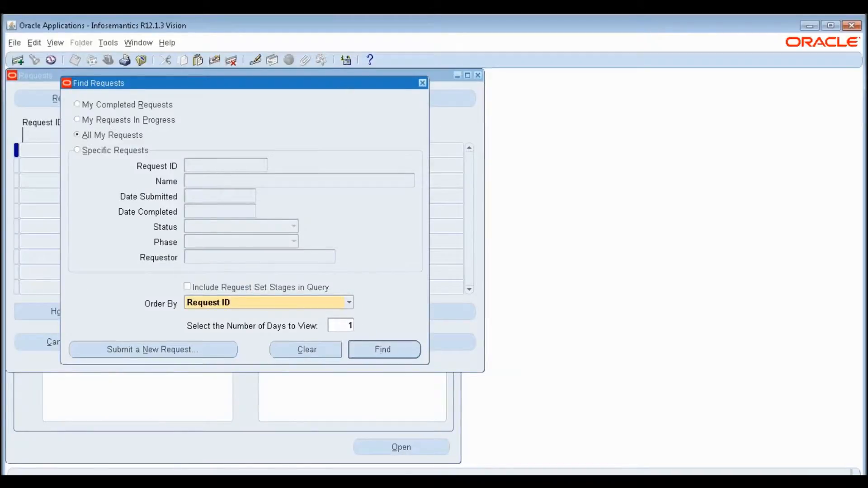
{"action": "left_click", "coordinate": [383, 350]}
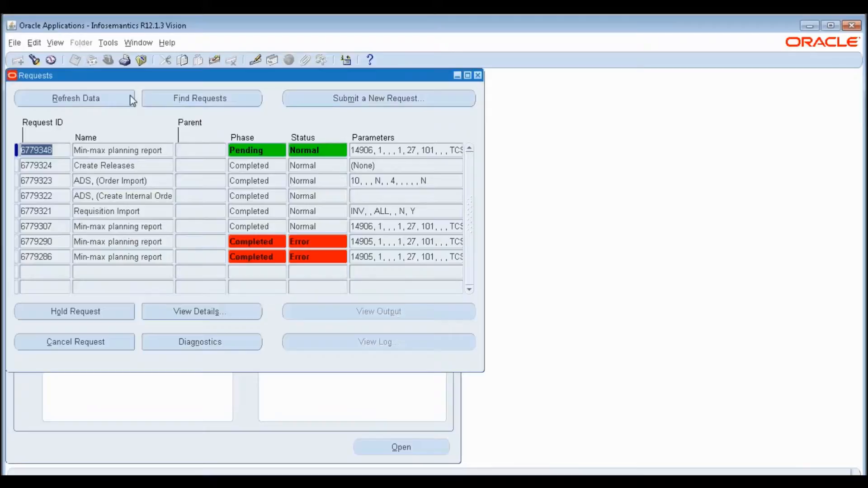
{"action": "left_click", "coordinate": [131, 98]}
{"action": "left_click", "coordinate": [107, 98]}
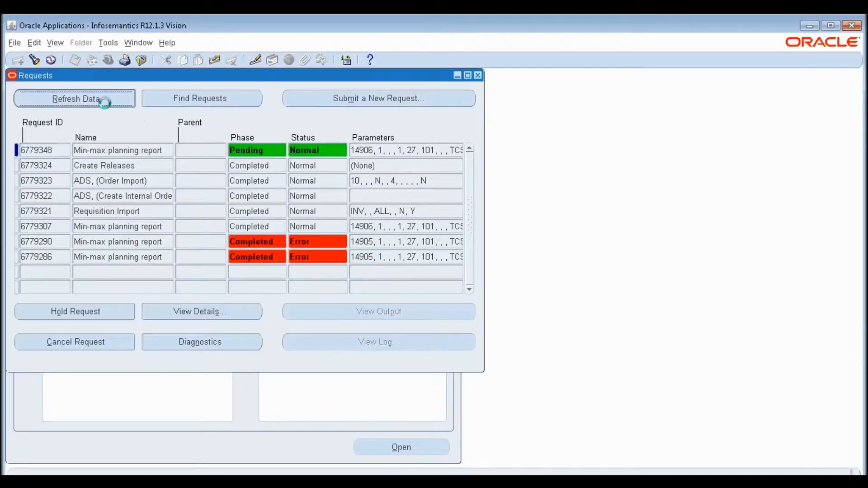
{"action": "left_click", "coordinate": [107, 98]}
{"action": "left_click", "coordinate": [107, 99]}
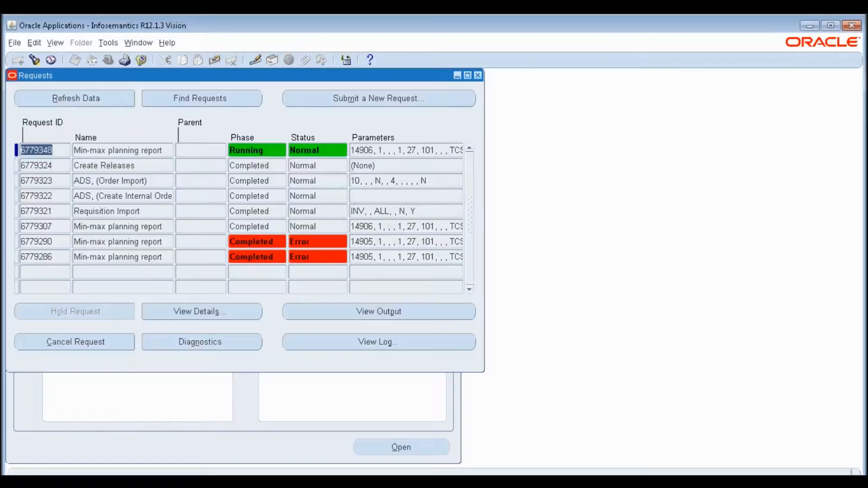
{"action": "left_click", "coordinate": [110, 105]}
{"action": "left_click", "coordinate": [110, 106]}
{"action": "left_click", "coordinate": [110, 105]}
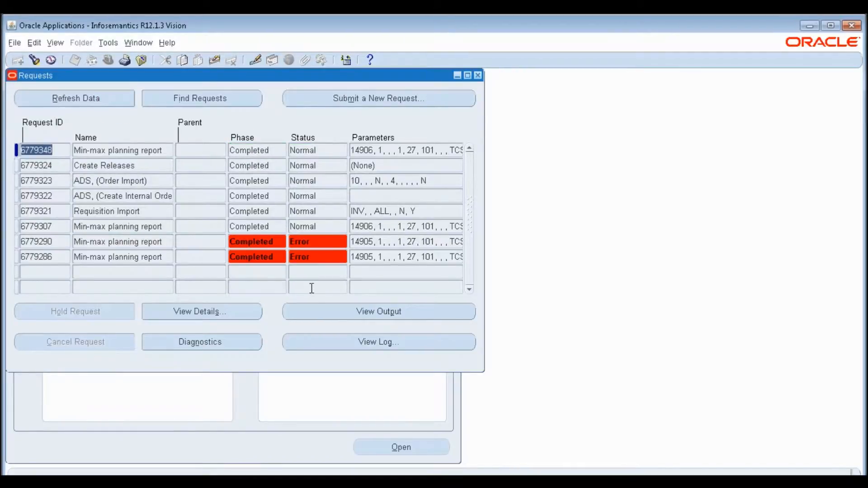
View the min-max report's output and examine the reorder, on-hand, supply, available and maximum order quantities for TCS Min-Max Item.
{"action": "left_click", "coordinate": [312, 308]}
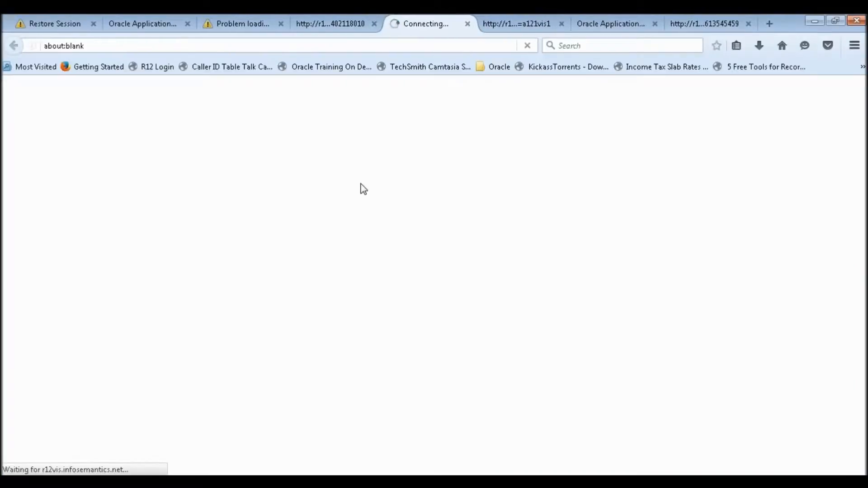
{"action": "scroll", "coordinate": [363, 189], "scroll_direction": "down", "scroll_amount": 3}
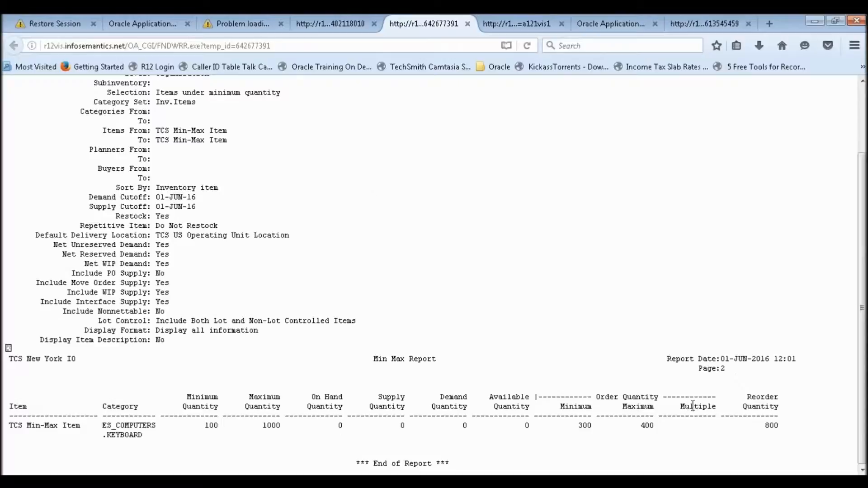
{"action": "left_click_drag", "start_coordinate": [766, 426], "coordinate": [780, 428]}
{"action": "left_click", "coordinate": [339, 429]}
{"action": "double_click", "coordinate": [405, 425]}
{"action": "double_click", "coordinate": [528, 426]}
{"action": "double_click", "coordinate": [646, 426]}
Return to Oracle Applications, close the requests list, and switch the responsibility to TCS Purchasing Super User.
{"action": "left_click", "coordinate": [501, 471]}
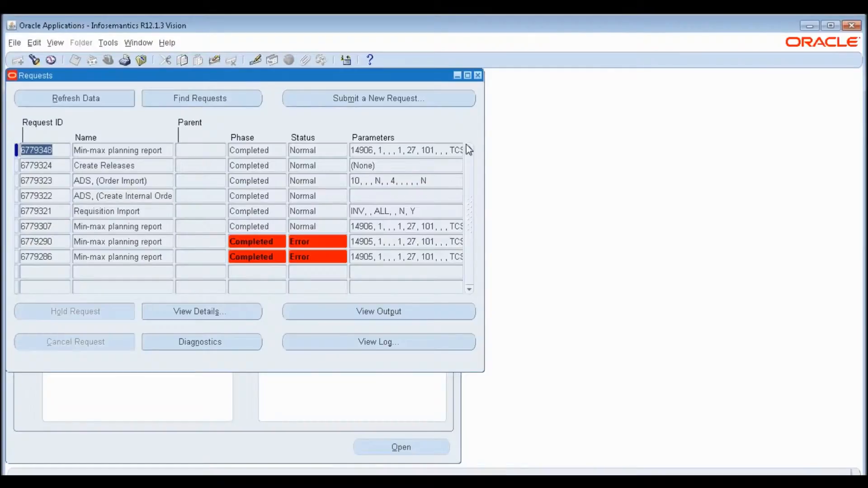
{"action": "key", "text": "F4"}
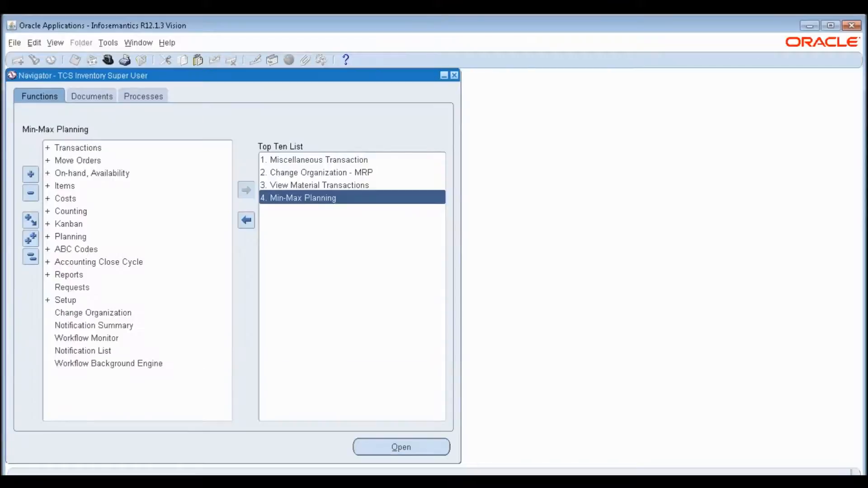
{"action": "left_click", "coordinate": [108, 60]}
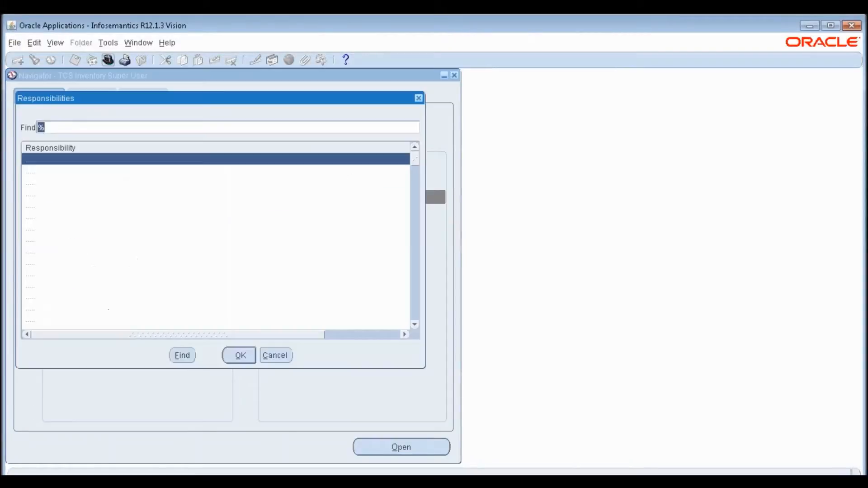
{"action": "type", "text": "tc"}
{"action": "key", "text": "Down"}
{"action": "key", "text": "Down"}
{"action": "key", "text": "Return"}
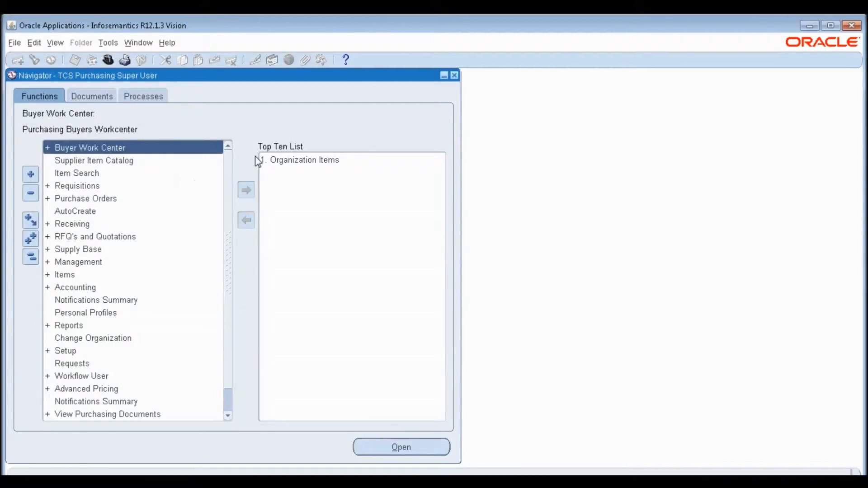
Start a new single request from the Find Requests window.
{"action": "left_click", "coordinate": [72, 236]}
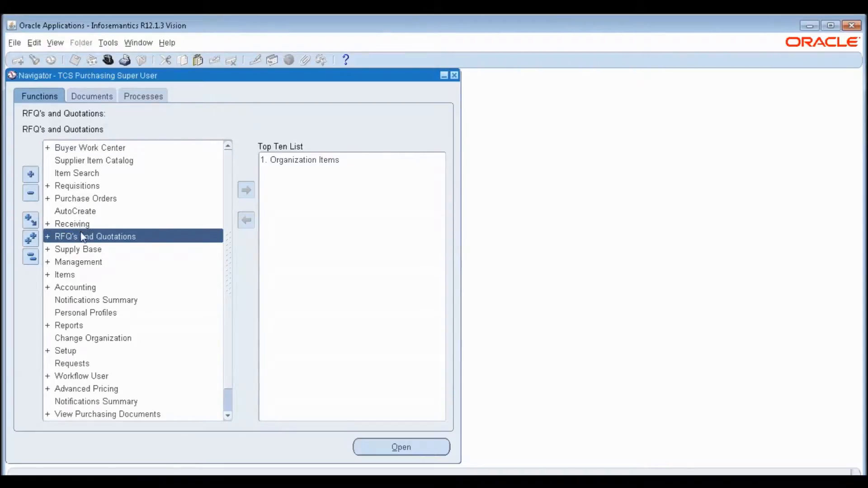
{"action": "left_click", "coordinate": [55, 43]}
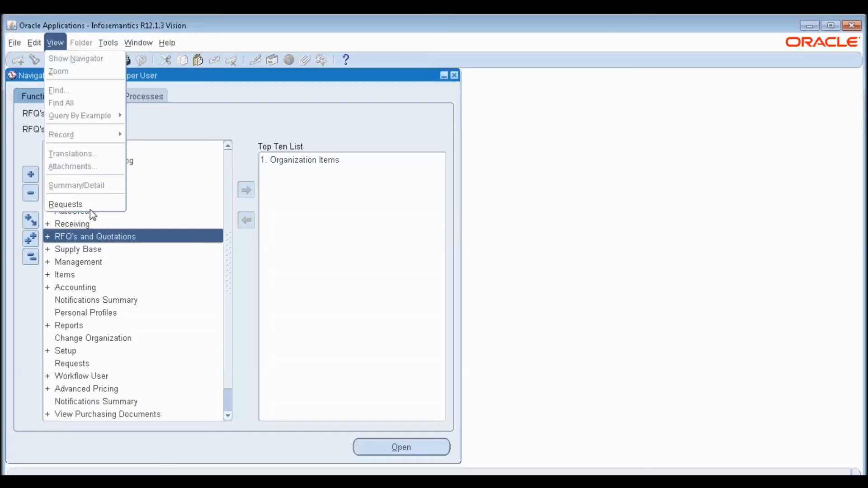
{"action": "left_click", "coordinate": [90, 206]}
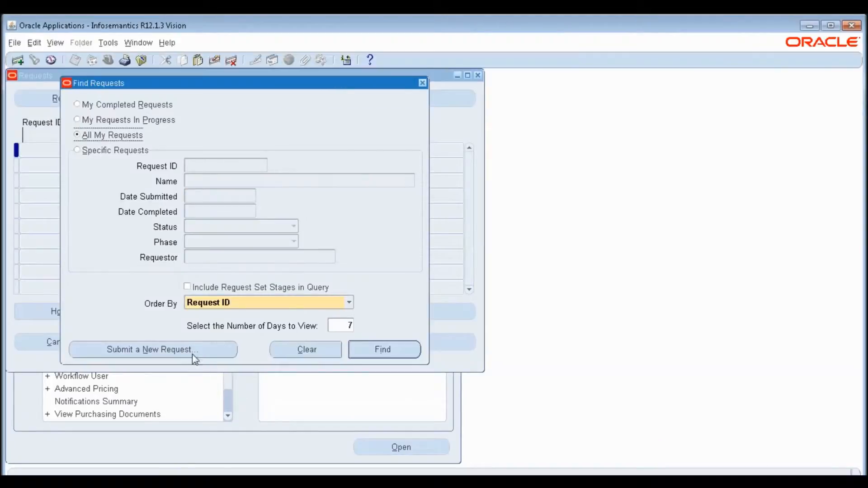
{"action": "left_click", "coordinate": [192, 351]}
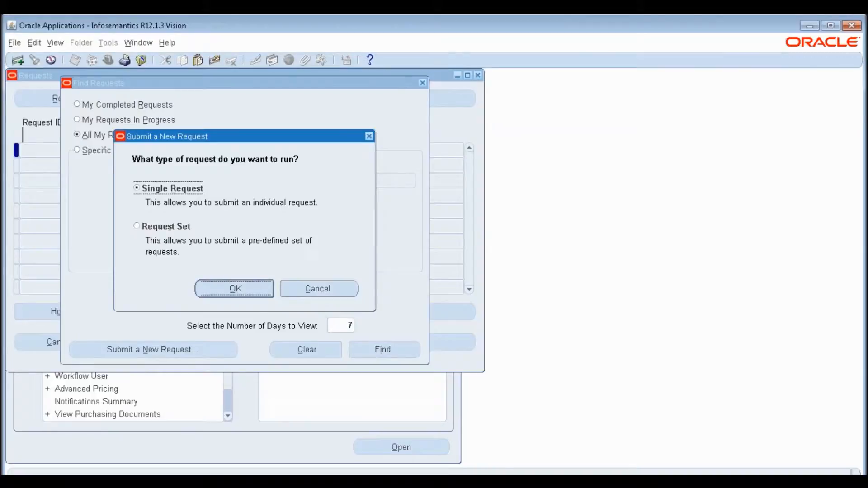
{"action": "key", "text": "Return"}
Choose Requisition Import as the program to run, searching the report names with REq.
{"action": "type", "text": "RE"}
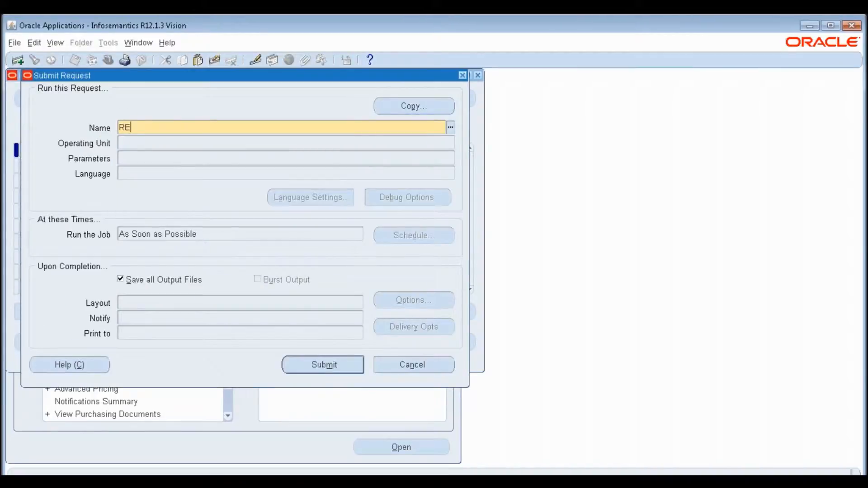
{"action": "type", "text": "q"}
{"action": "key", "text": "Tab"}
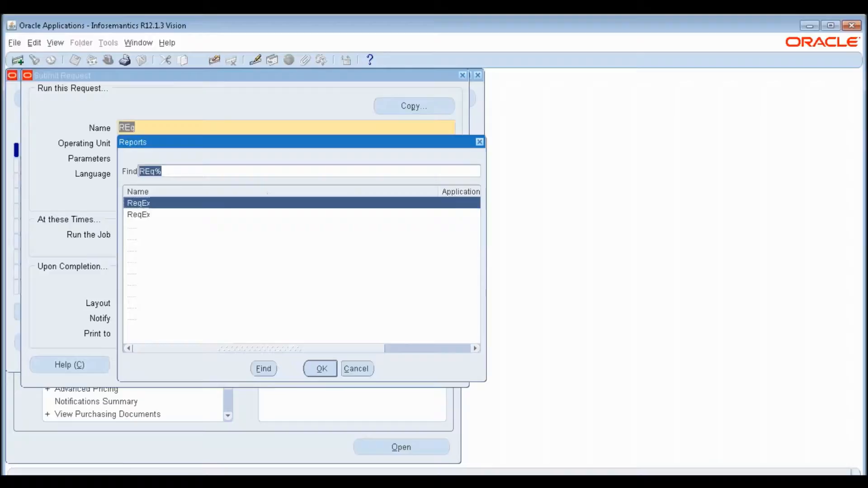
{"action": "key", "text": "Down"}
{"action": "key", "text": "Down"}
{"action": "key", "text": "Down"}
{"action": "key", "text": "Down"}
{"action": "key", "text": "Down"}
{"action": "key", "text": "Down"}
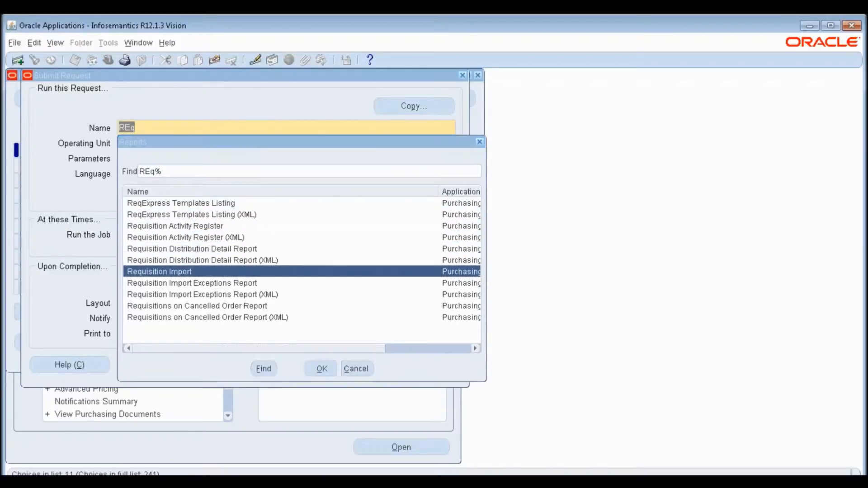
{"action": "key", "text": "Return"}
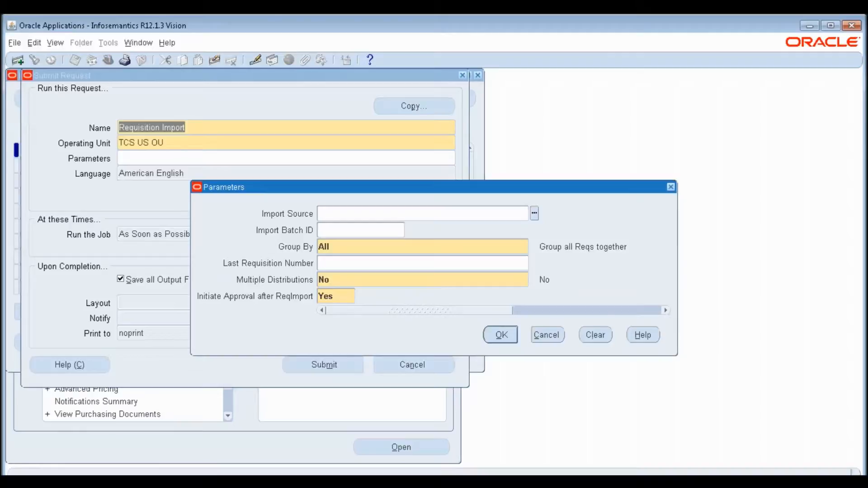
Set the Import Source to INV and submit the Requisition Import request, declining to submit another.
{"action": "type", "text": "INV"}
{"action": "key", "text": "alt+o"}
{"action": "key", "text": "alt+m"}
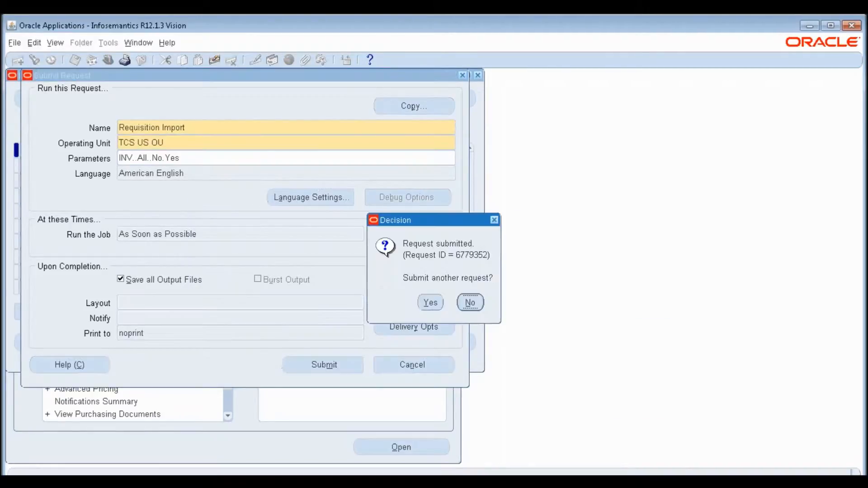
{"action": "key", "text": "alt+n"}
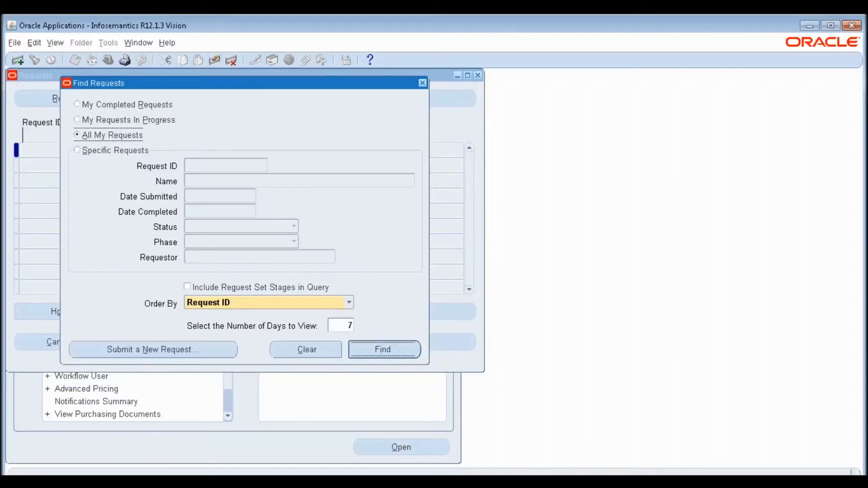
List all my requests, refresh the list until Requisition Import completes, and close the list.
{"action": "key", "text": "Return"}
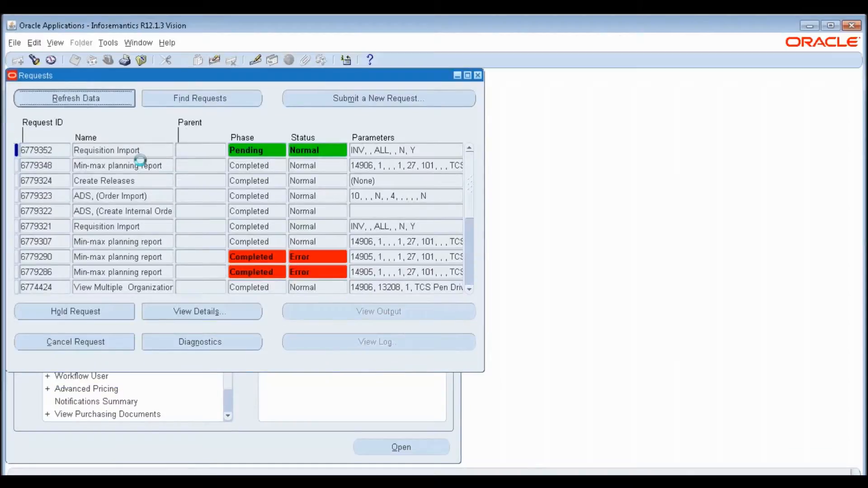
{"action": "left_click", "coordinate": [104, 98]}
{"action": "left_click", "coordinate": [104, 98]}
{"action": "key", "text": "alt+r"}
{"action": "key", "text": "alt+r"}
{"action": "key", "text": "alt+r"}
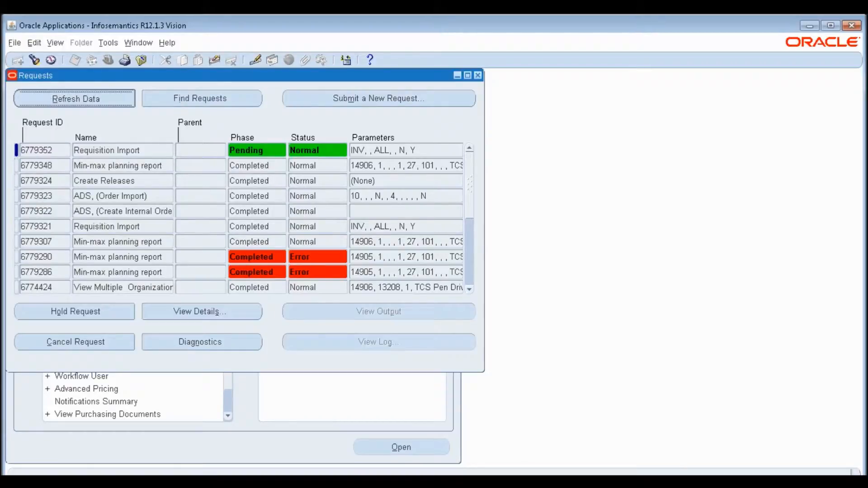
{"action": "key", "text": "alt+r"}
{"action": "key", "text": "alt+r"}
{"action": "key", "text": "alt+r"}
{"action": "key", "text": "alt+r"}
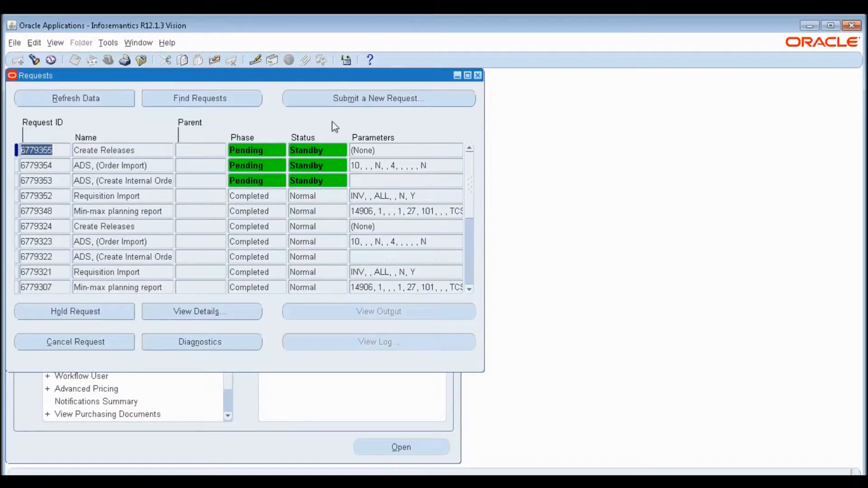
{"action": "left_click", "coordinate": [478, 76]}
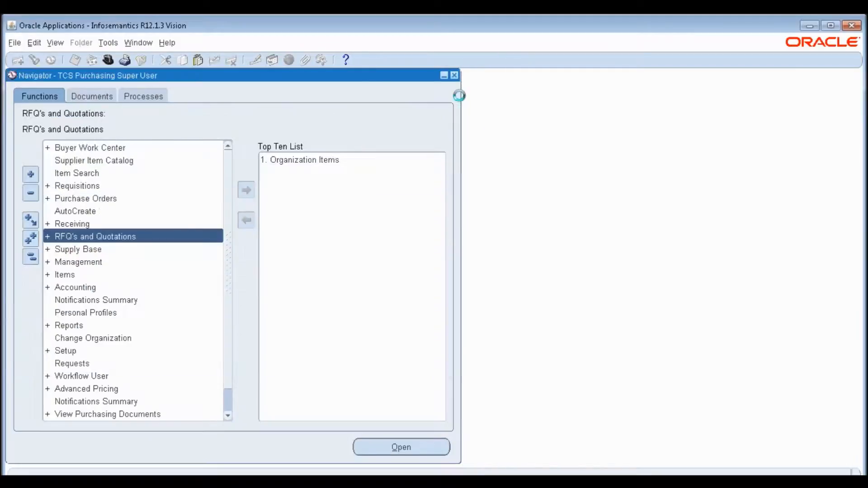
Open the Requisition Summary and find the requisition lines for TCS Min-Max Item.
{"action": "double_click", "coordinate": [81, 188]}
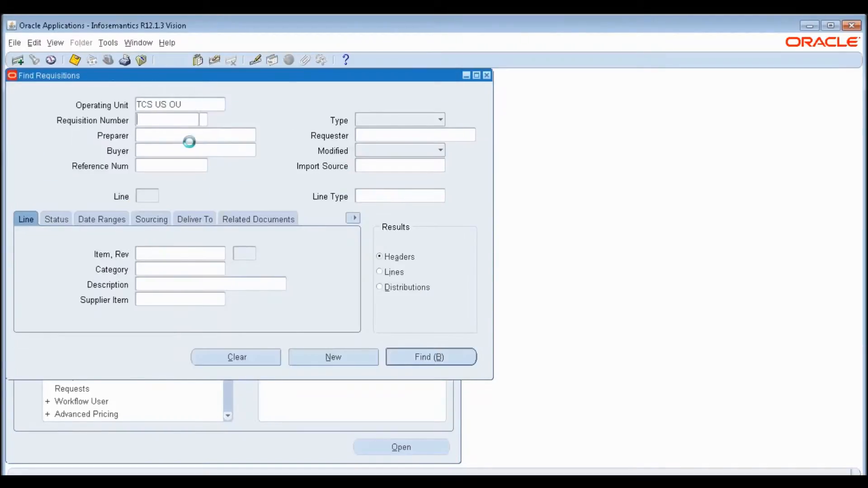
{"action": "left_click", "coordinate": [185, 254]}
{"action": "type", "text": "TCS Min-Max Item"}
{"action": "key", "text": "Tab"}
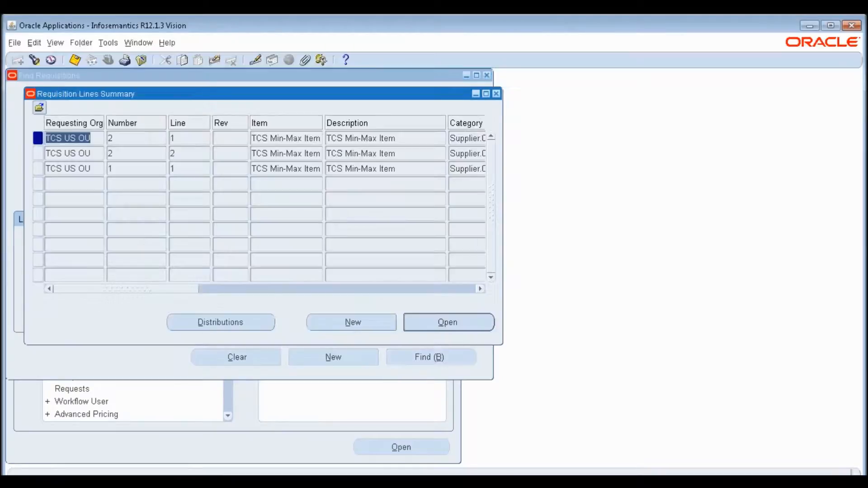
Compare the quantities on the found requisition lines with the min-max report in the browser, and close the lines summary.
{"action": "left_click_drag", "start_coordinate": [169, 290], "coordinate": [207, 288]}
{"action": "left_click", "coordinate": [398, 154]}
{"action": "key", "text": "Up"}
{"action": "left_click_drag", "start_coordinate": [228, 289], "coordinate": [203, 291]}
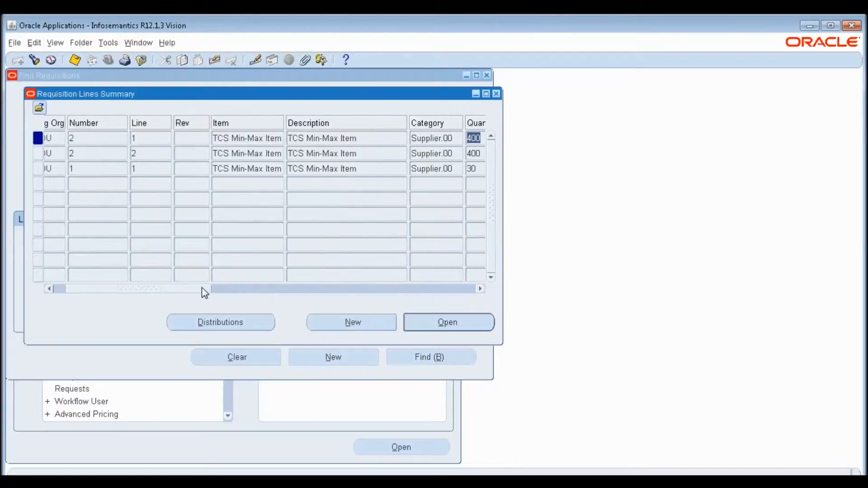
{"action": "key", "text": "alt+Tab"}
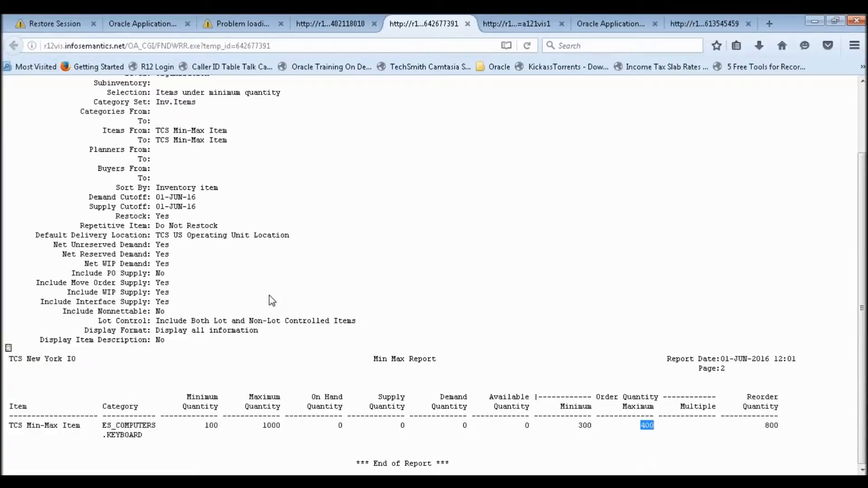
{"action": "key", "text": "alt+Tab"}
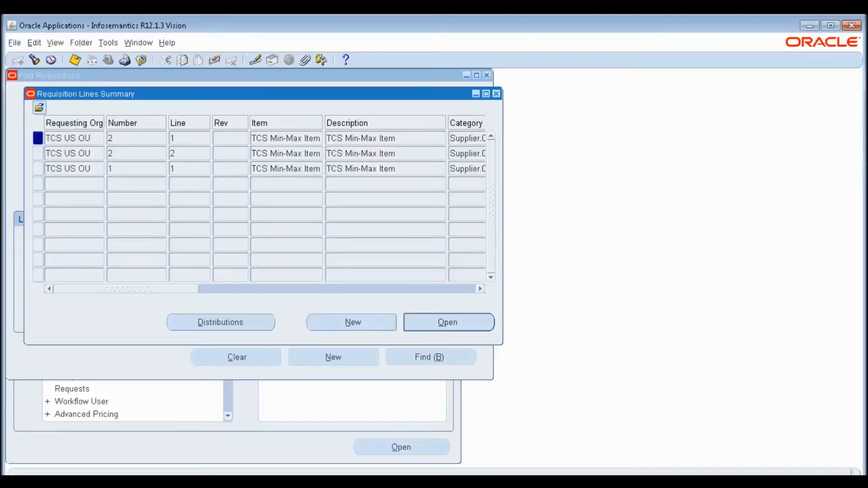
{"action": "left_click", "coordinate": [496, 94]}
Review the maximum order quantity and the quantity in E104 on Excel's Inventory sheet, closing Oracle's Find Requisitions form in between.
{"action": "left_click", "coordinate": [371, 481]}
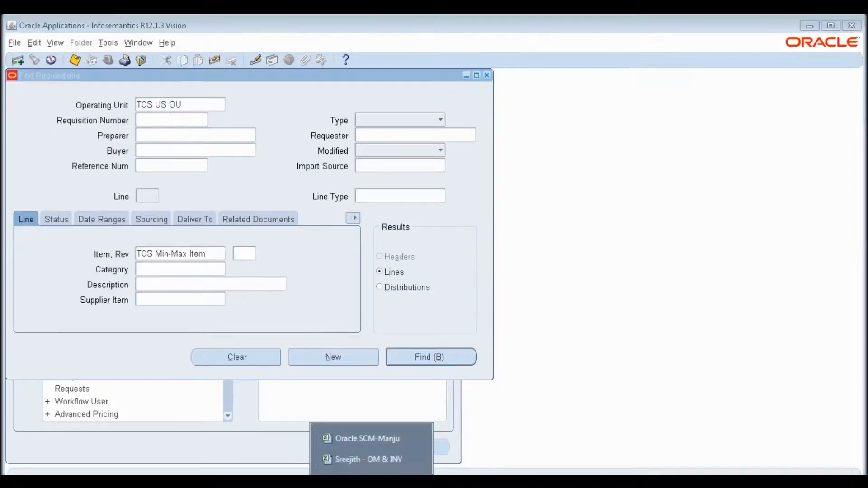
{"action": "left_click", "coordinate": [367, 458]}
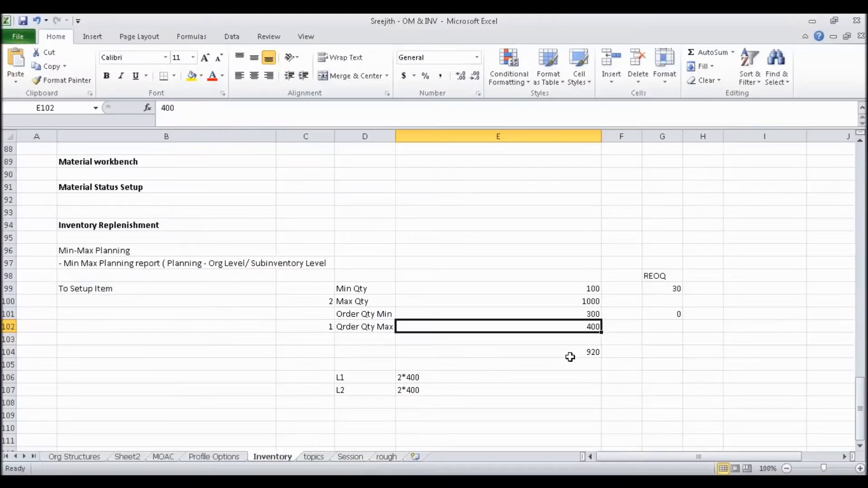
{"action": "left_click", "coordinate": [570, 356]}
{"action": "left_click", "coordinate": [578, 330]}
{"action": "left_click", "coordinate": [568, 352]}
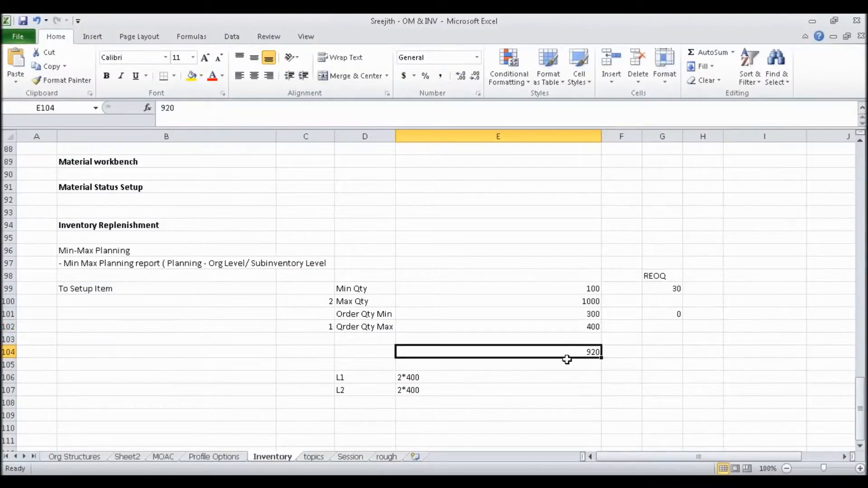
{"action": "key", "text": "alt+Tab"}
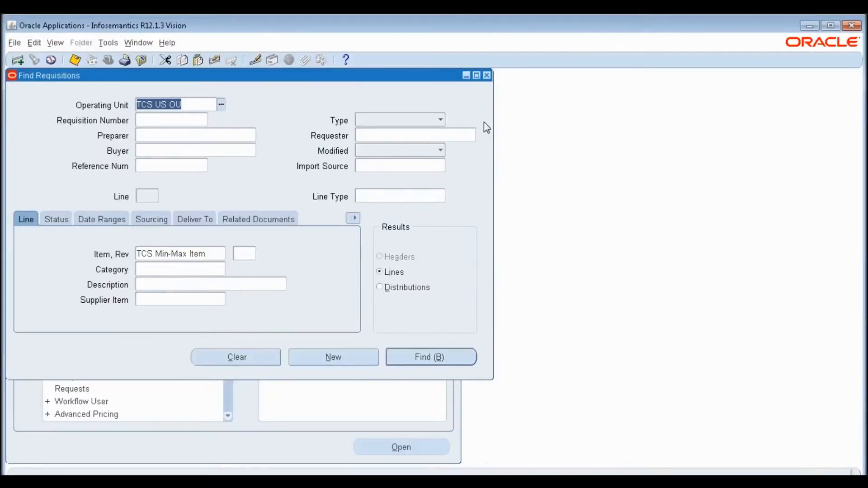
{"action": "key", "text": "alt+Tab"}
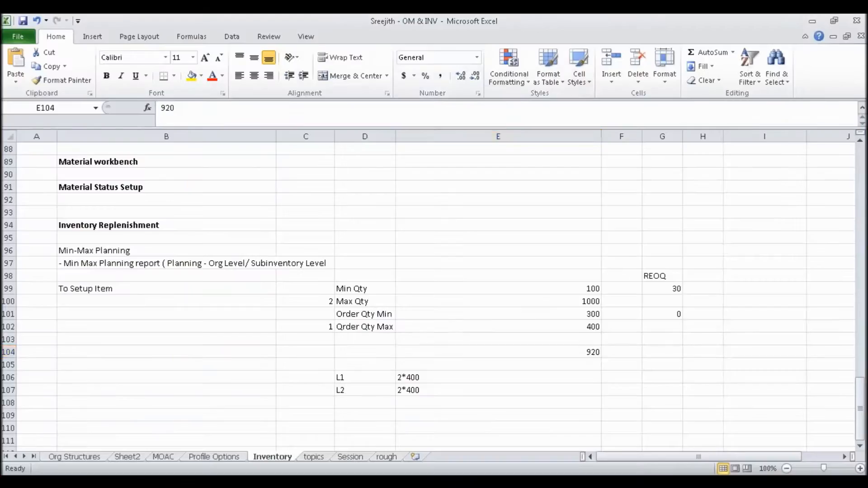
{"action": "key", "text": "alt+Tab"}
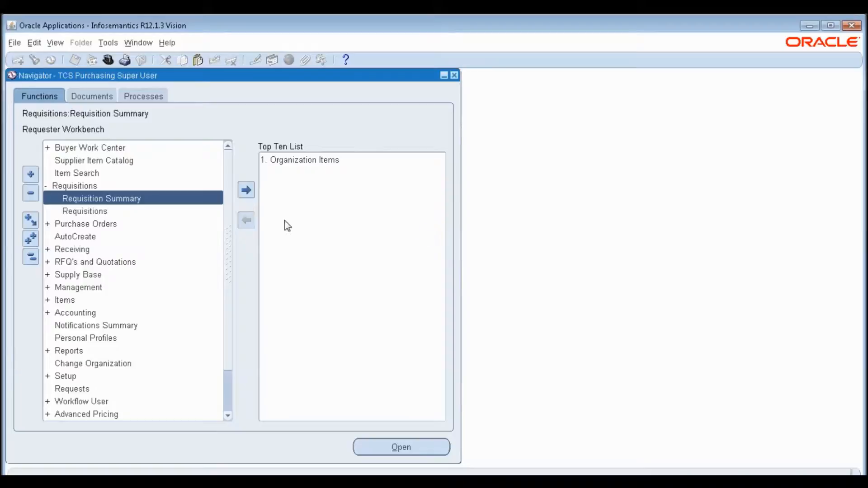
{"action": "key", "text": "alt+Tab"}
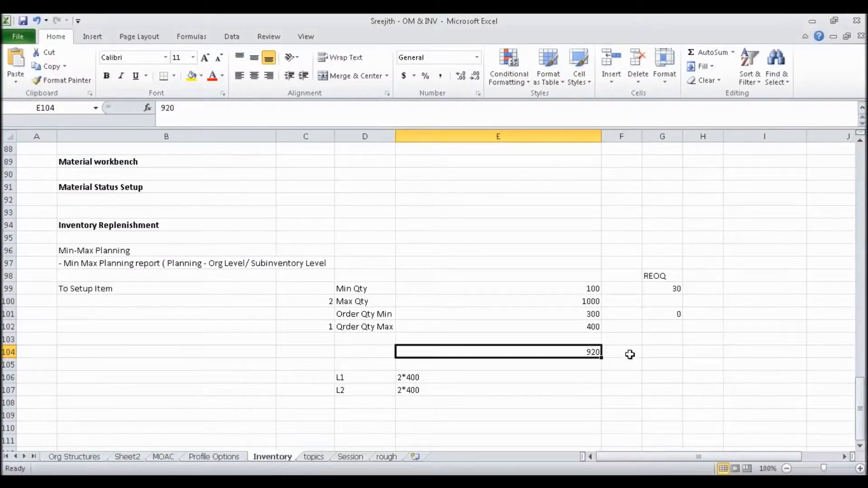
Review the REOQ value in G99 against E104, and set cell G101 to 80.
{"action": "left_click", "coordinate": [668, 286]}
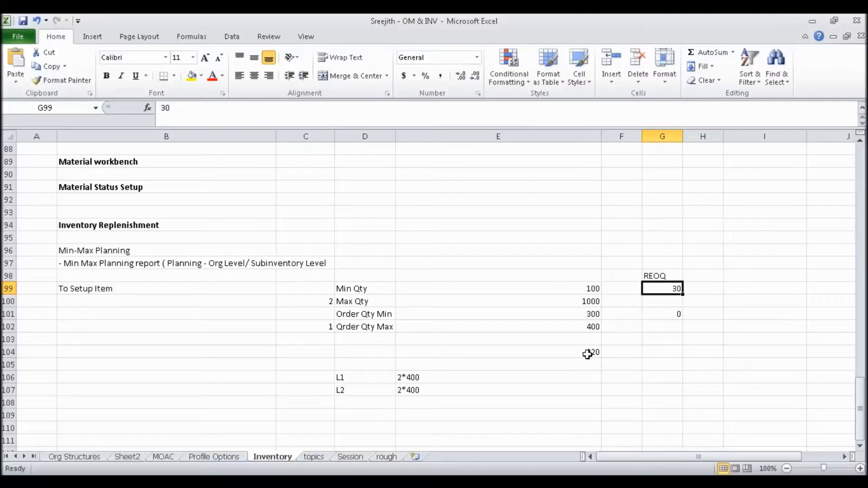
{"action": "left_click", "coordinate": [587, 354]}
{"action": "left_click", "coordinate": [658, 285]}
{"action": "left_click", "coordinate": [586, 353]}
{"action": "left_click", "coordinate": [672, 313]}
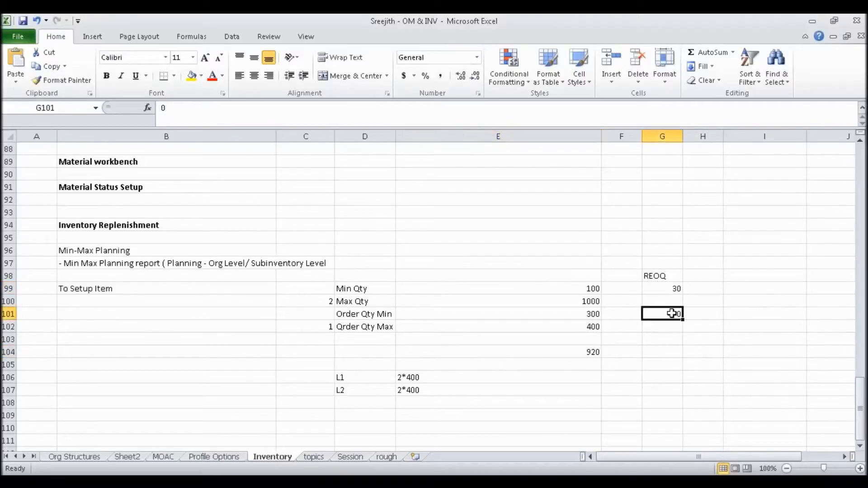
{"action": "type", "text": "80"}
{"action": "key", "text": "Return"}
{"action": "left_click", "coordinate": [672, 315]}
Switch to Oracle Applications and change the responsibility to TCS Inventory Super User.
{"action": "left_click", "coordinate": [609, 473]}
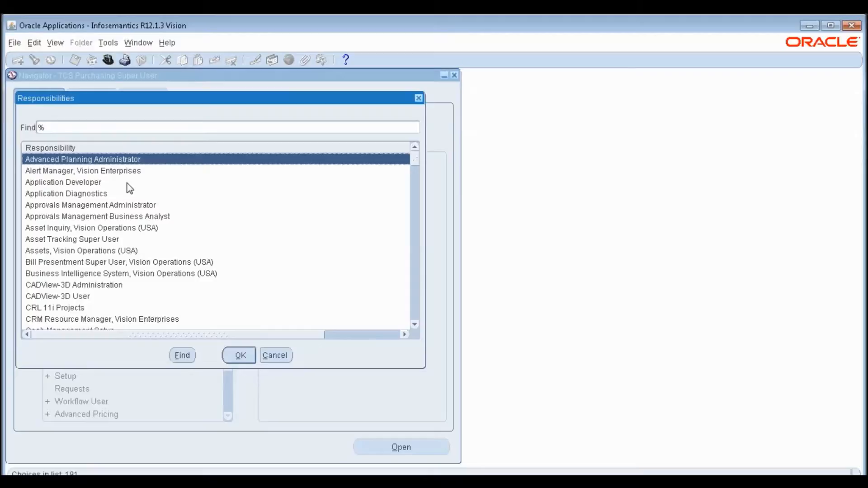
{"action": "type", "text": "t"}
{"action": "key", "text": "Down"}
{"action": "key", "text": "Down"}
{"action": "key", "text": "Down"}
{"action": "key", "text": "Down"}
{"action": "key", "text": "Down"}
{"action": "key", "text": "Up"}
{"action": "key", "text": "Up"}
{"action": "key", "text": "Up"}
{"action": "key", "text": "Up"}
{"action": "key", "text": "Down"}
{"action": "key", "text": "Up"}
{"action": "key", "text": "Up"}
{"action": "key", "text": "Return"}
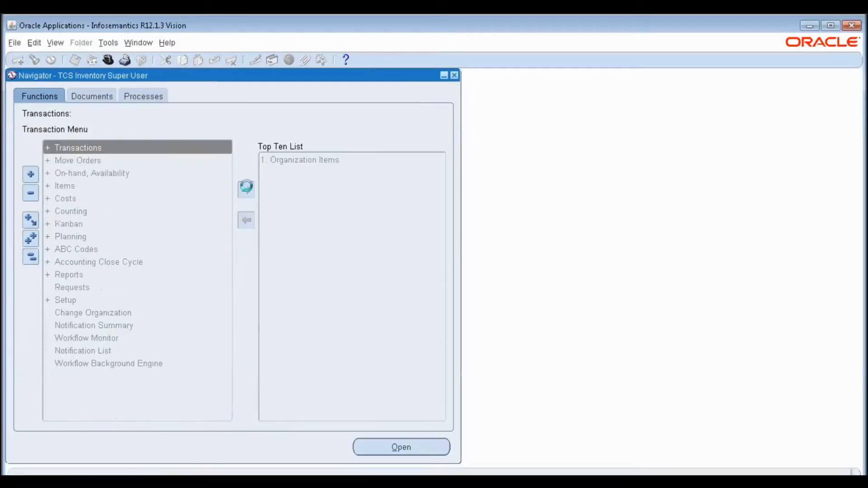
Recheck the E104 quantity and the maximum order quantity in Excel, and select Min-Max Planning in Oracle's Top Ten List.
{"action": "key", "text": "alt+Tab"}
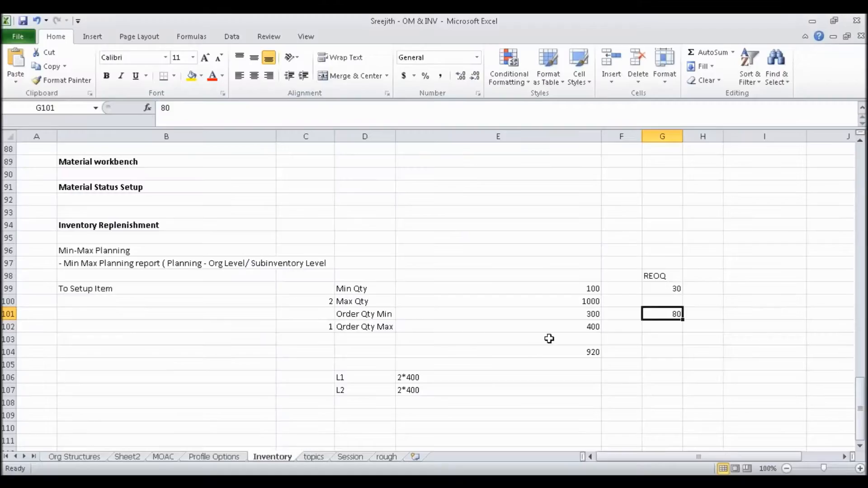
{"action": "left_click", "coordinate": [560, 353]}
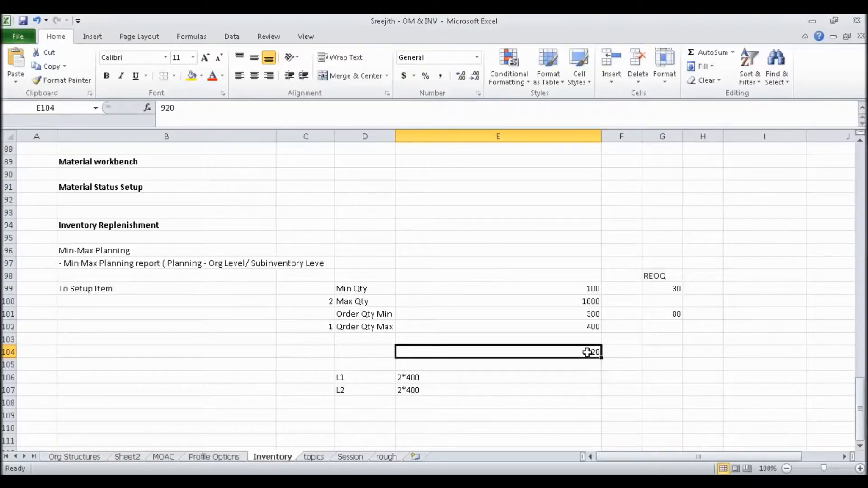
{"action": "left_click", "coordinate": [580, 327]}
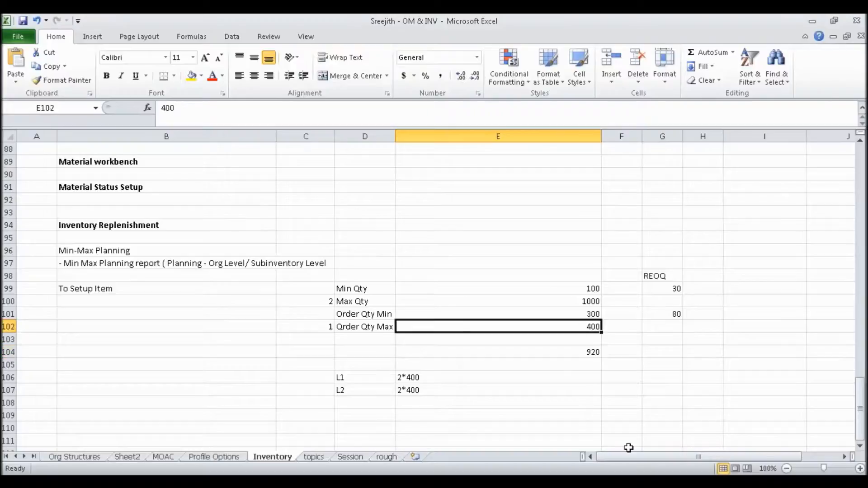
{"action": "key", "text": "alt+Tab"}
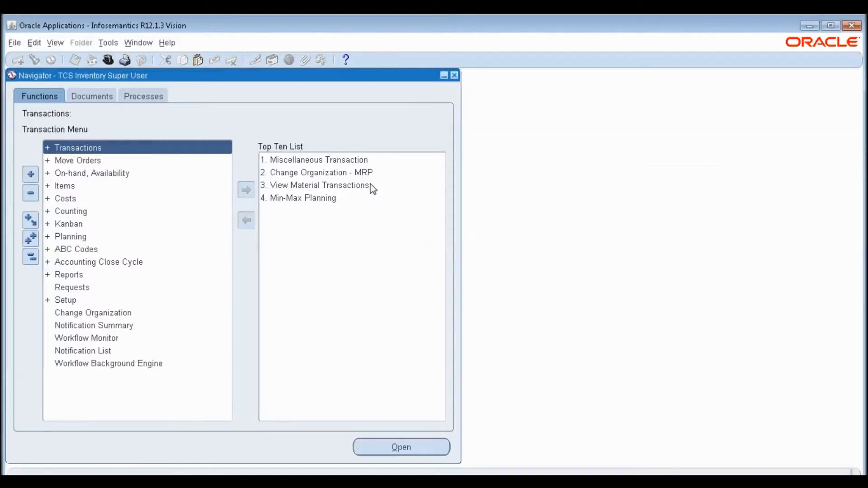
{"action": "left_click", "coordinate": [319, 198]}
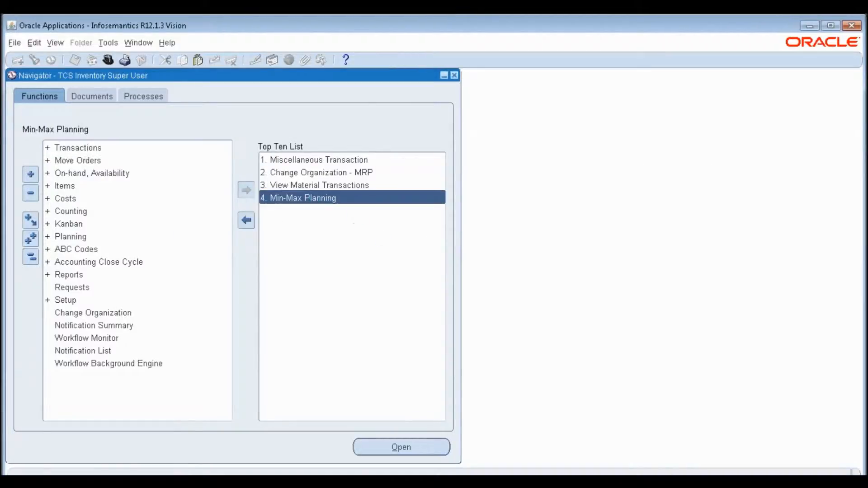
{"action": "key", "text": "alt+Tab"}
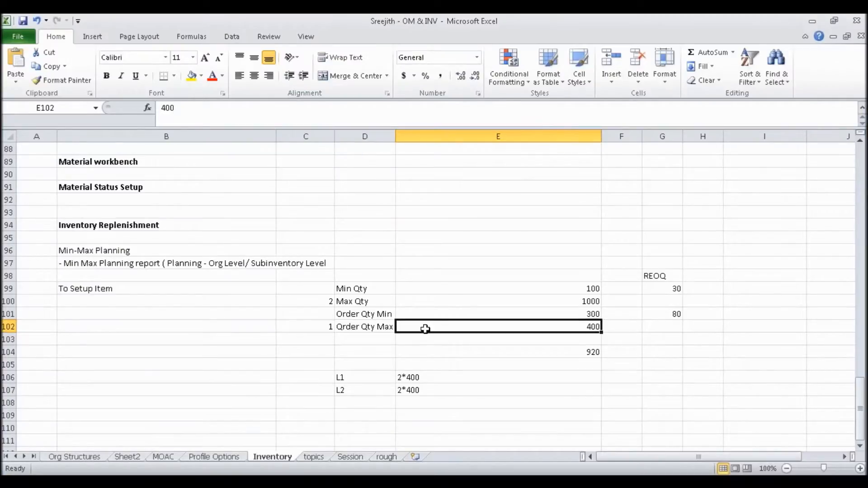
{"action": "key", "text": "alt+Tab"}
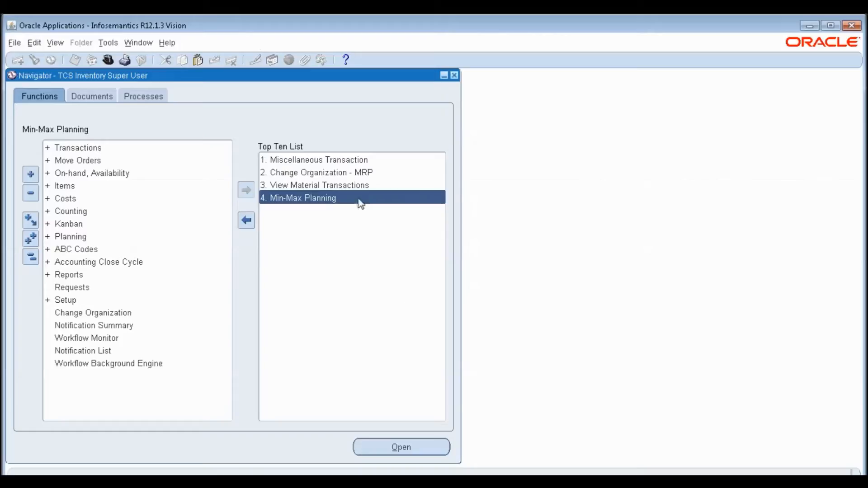
Open Min-Max Planning for organization TNY, examine the report parameters including Restock and the supply options, and cancel the request.
{"action": "left_click", "coordinate": [298, 199]}
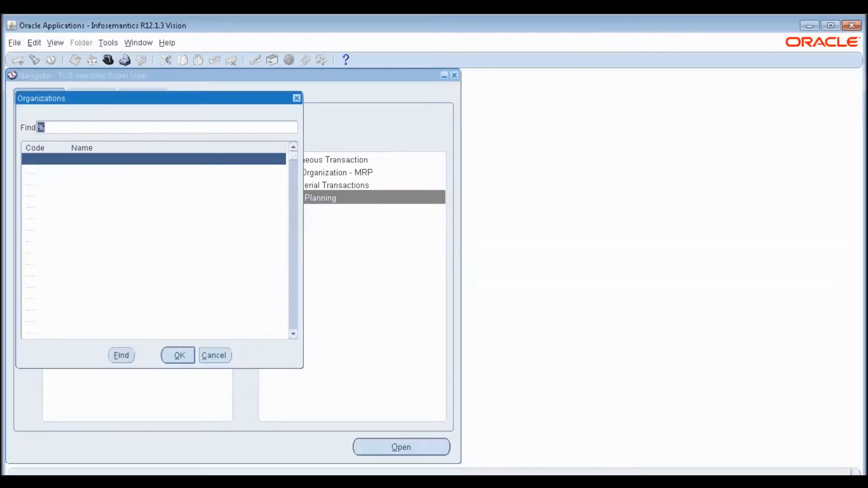
{"action": "type", "text": "m1"}
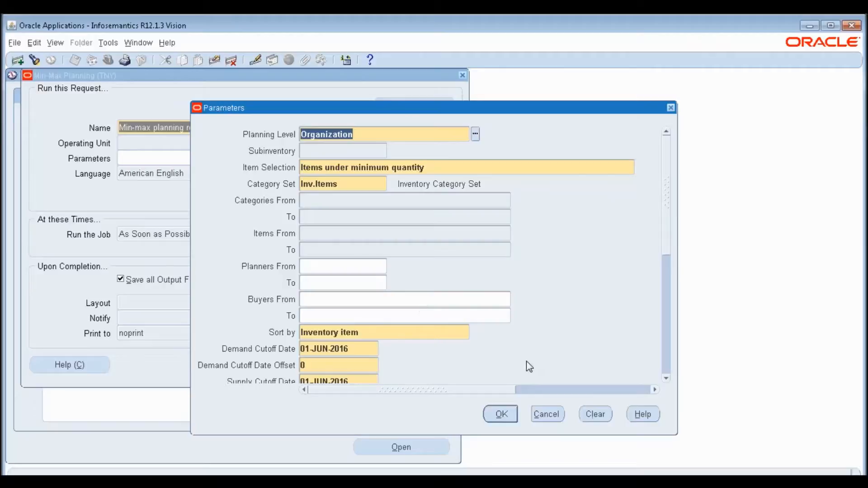
{"action": "left_click_drag", "start_coordinate": [668, 246], "coordinate": [665, 379]}
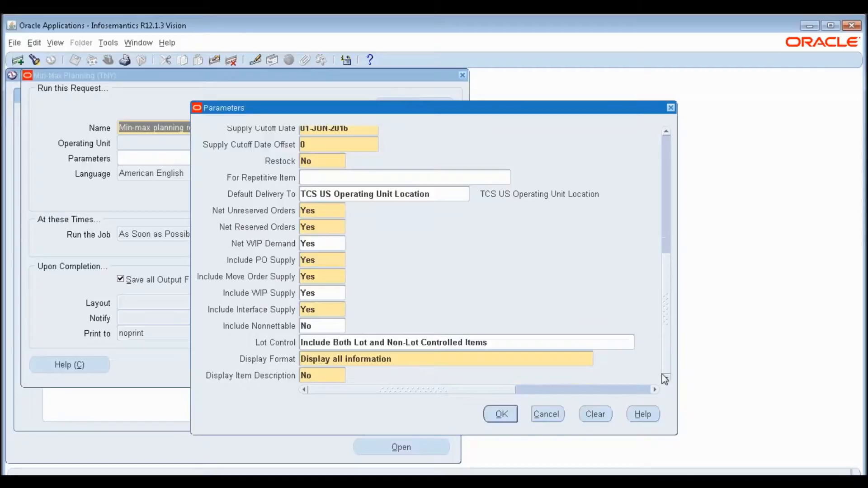
{"action": "left_click_drag", "start_coordinate": [662, 368], "coordinate": [646, 238]}
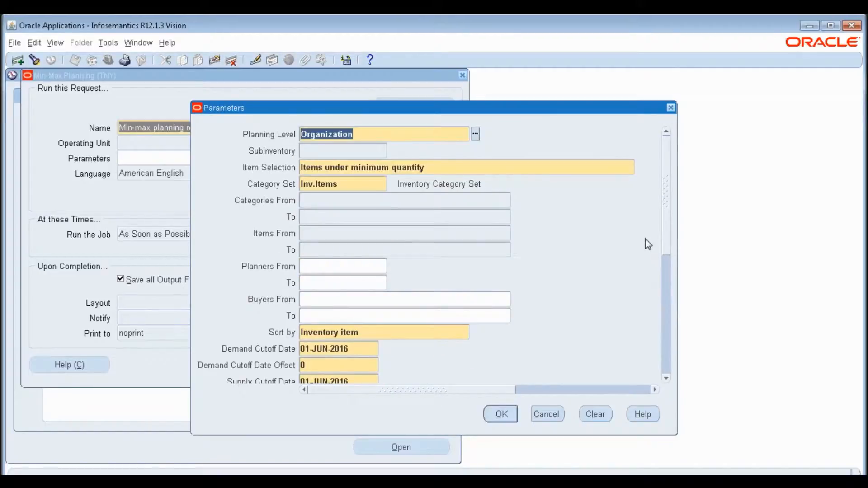
{"action": "left_click_drag", "start_coordinate": [645, 239], "coordinate": [642, 371]}
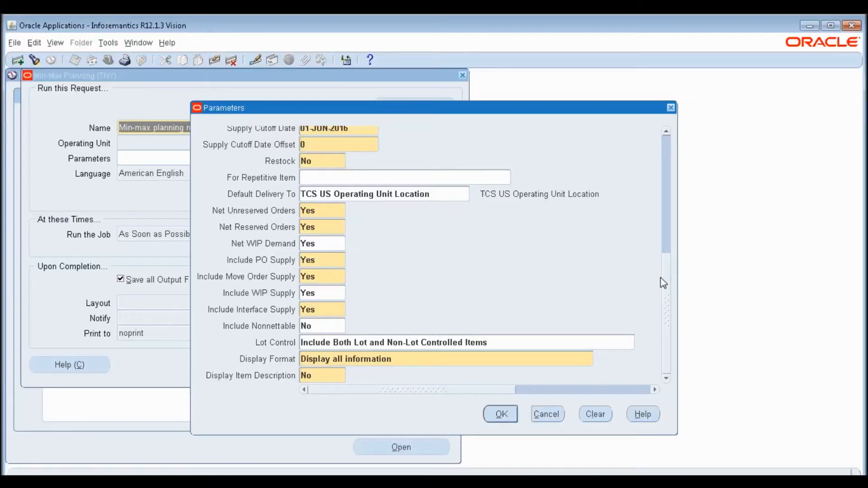
{"action": "left_click_drag", "start_coordinate": [666, 277], "coordinate": [666, 186]}
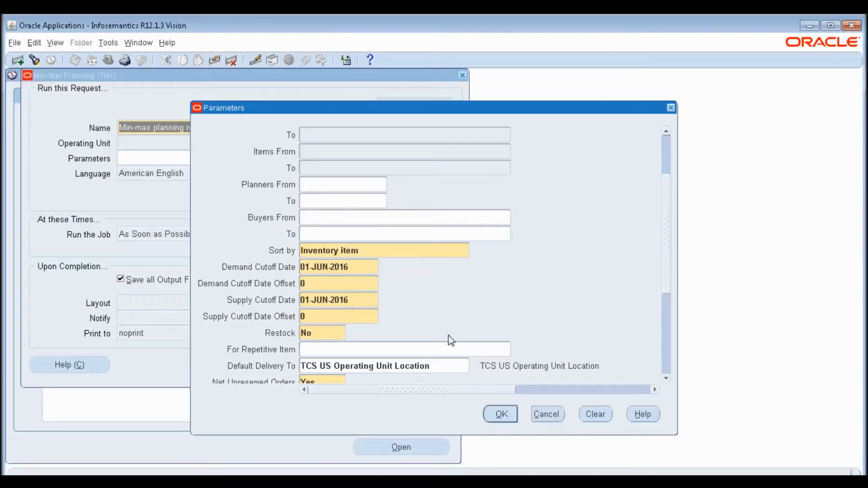
{"action": "left_click", "coordinate": [337, 332]}
{"action": "left_click_drag", "start_coordinate": [672, 260], "coordinate": [669, 164]}
{"action": "left_click", "coordinate": [547, 414]}
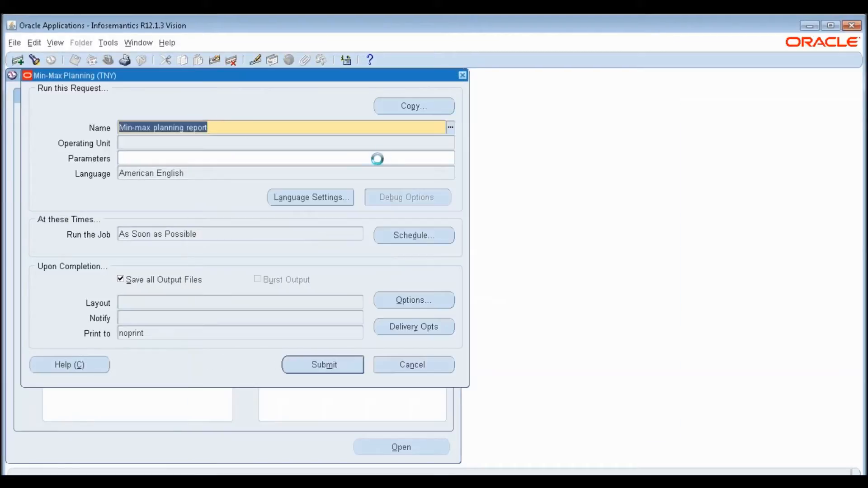
{"action": "left_click", "coordinate": [412, 365]}
{"action": "left_click", "coordinate": [466, 302]}
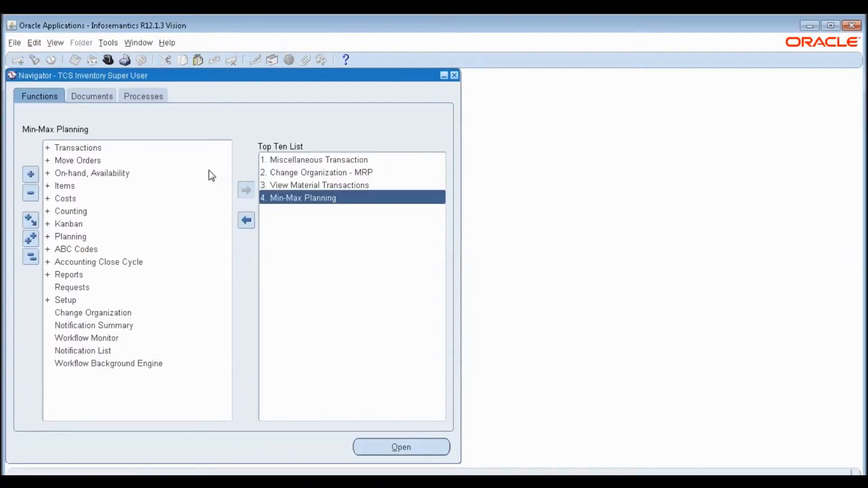
Open a Miscellaneous Transaction for organization TNY, set its type to Miscellaneous receipt, and go to the transaction lines.
{"action": "double_click", "coordinate": [88, 151]}
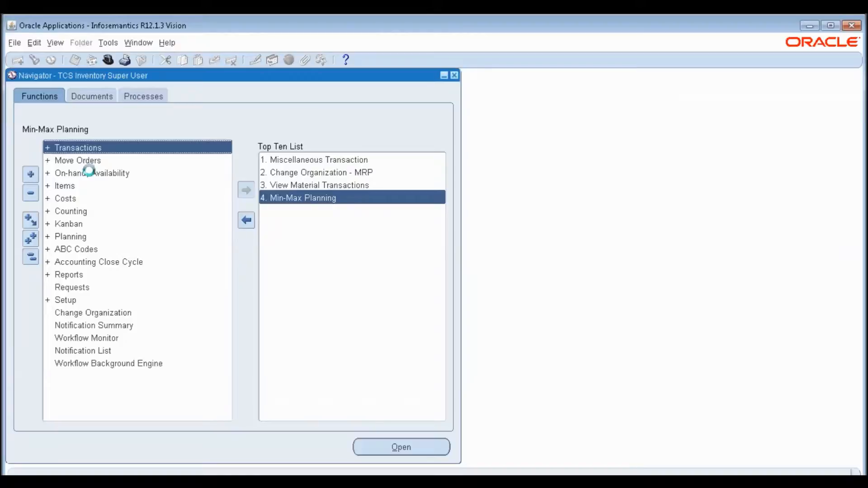
{"action": "double_click", "coordinate": [285, 162]}
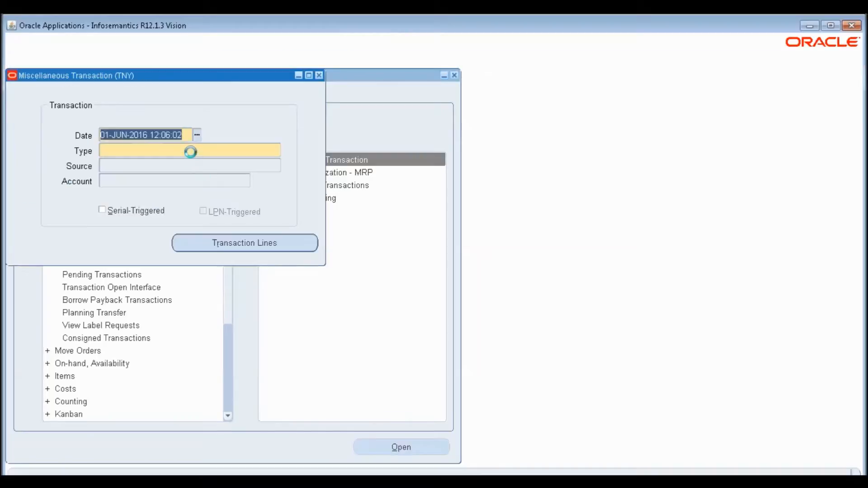
{"action": "type", "text": "Misc"}
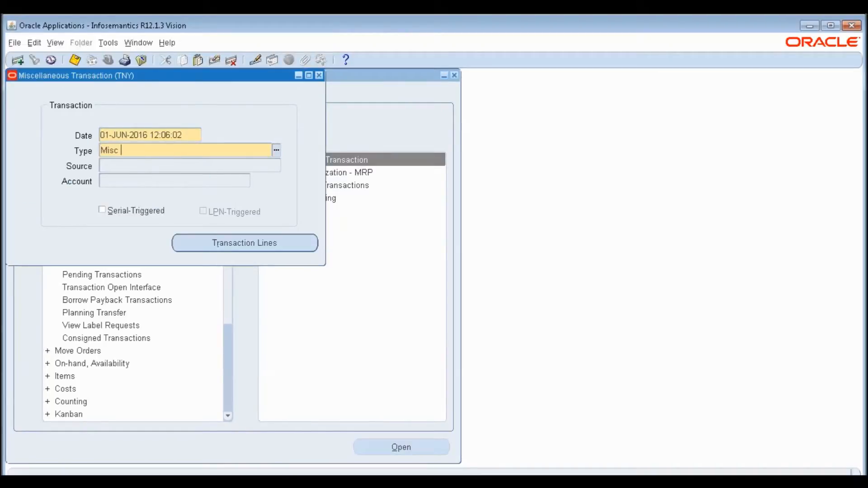
{"action": "key", "text": "Tab"}
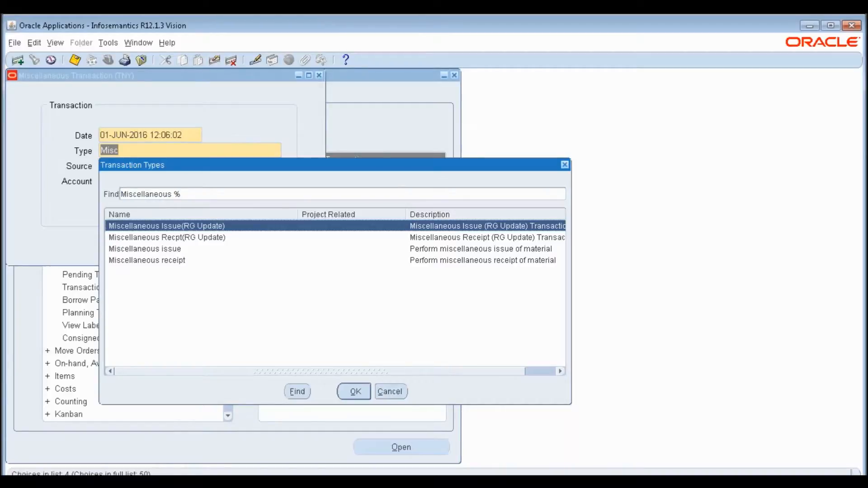
{"action": "key", "text": "Down"}
{"action": "key", "text": "Down"}
{"action": "key", "text": "Down"}
{"action": "key", "text": "Return"}
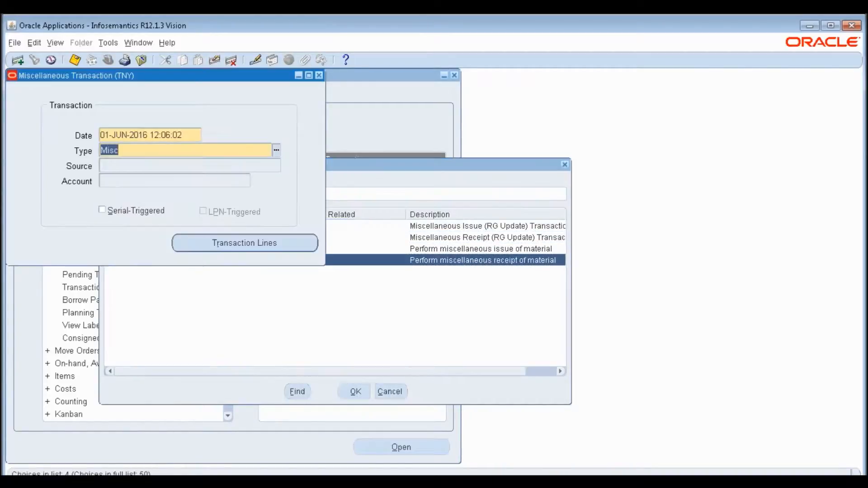
{"action": "key", "text": "alt+r"}
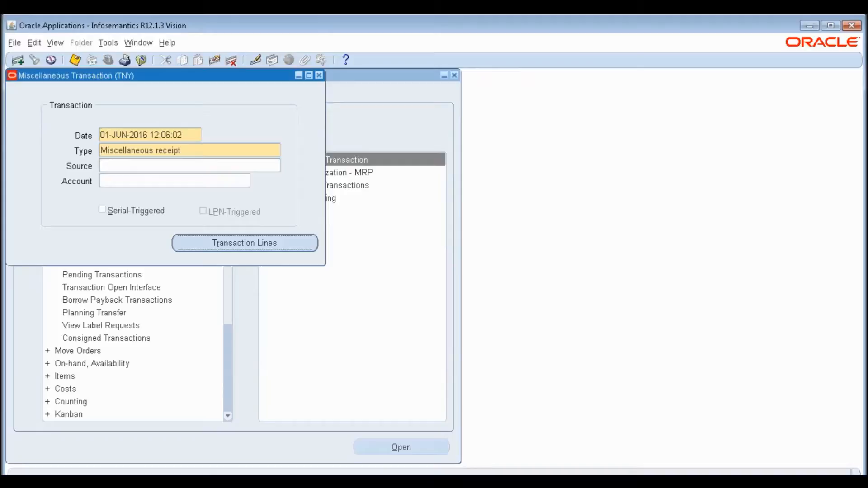
Enter a receipt line for TCS Min-Max Item into subinventory NY Stores with quantity 80, checking the quantity in G101 of the Excel sheet.
{"action": "type", "text": "TCS%Min%"}
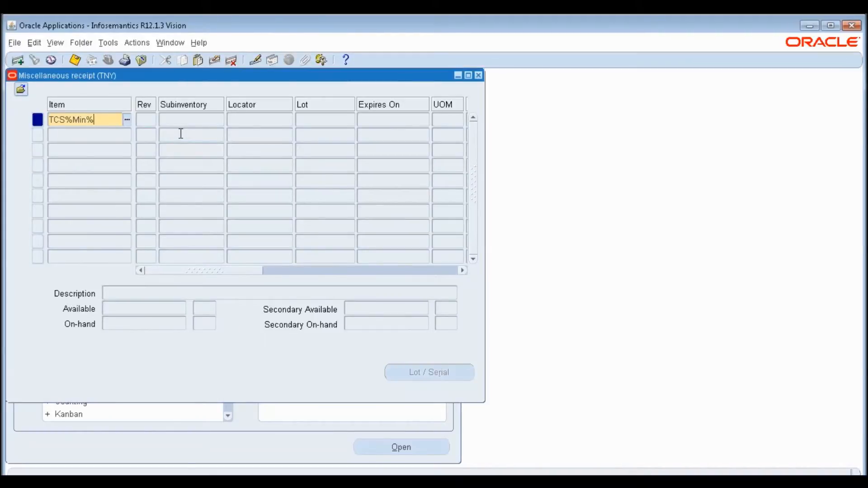
{"action": "key", "text": "Tab"}
{"action": "type", "text": "ST"}
{"action": "key", "text": "BackSpace"}
{"action": "key", "text": "BackSpace"}
{"action": "type", "text": "NY Stor"}
{"action": "key", "text": "Tab"}
{"action": "key", "text": "Tab"}
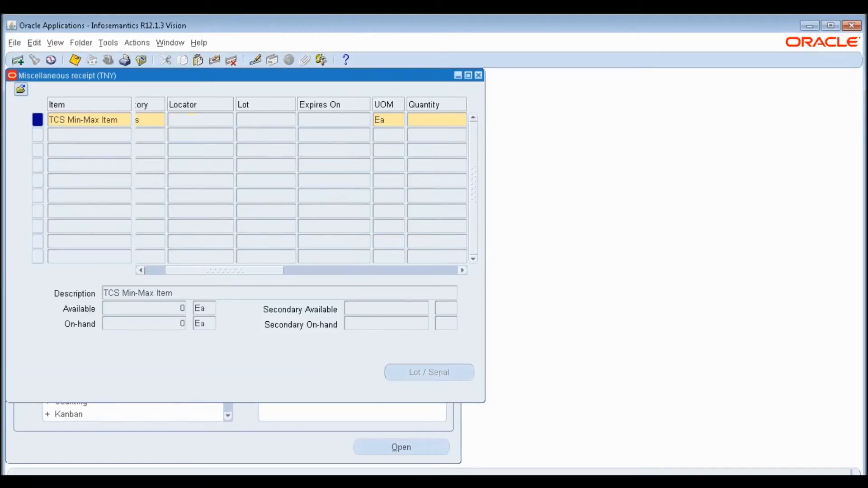
{"action": "key", "text": "alt+Tab"}
{"action": "key", "text": "Right"}
{"action": "key", "text": "Right"}
{"action": "key", "text": "Up"}
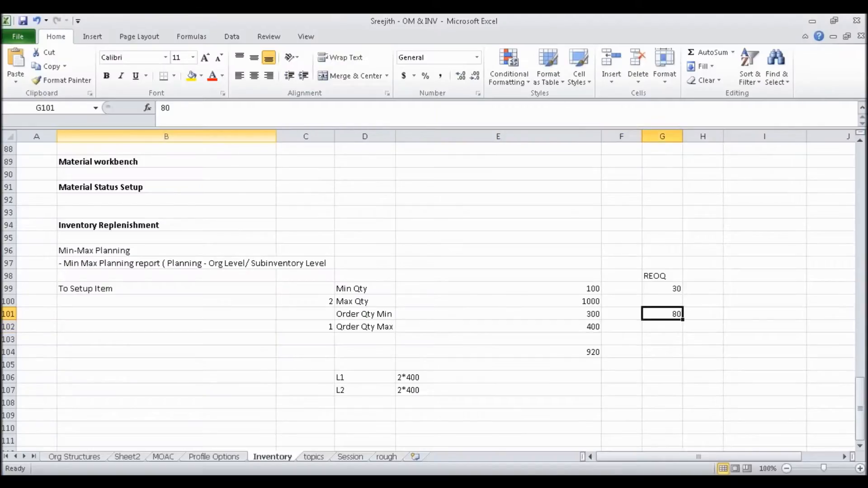
{"action": "key", "text": "alt+Tab"}
{"action": "key", "text": "Tab"}
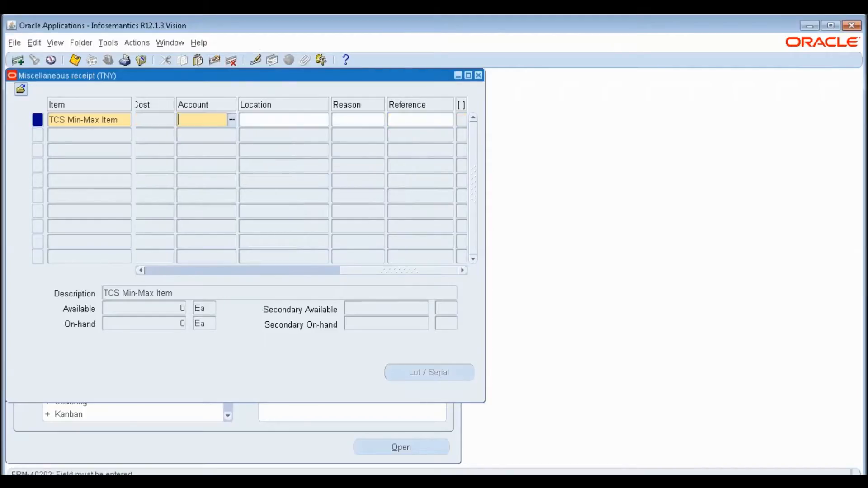
Charge the receipt line to the misc account alias, save the transaction, and close the form.
{"action": "type", "text": "mis"}
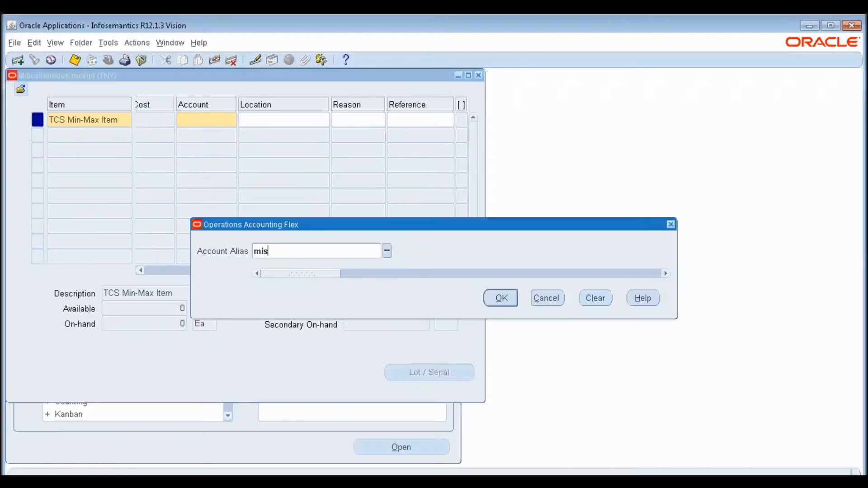
{"action": "type", "text": "c"}
{"action": "key", "text": "Tab"}
{"action": "key", "text": "Return"}
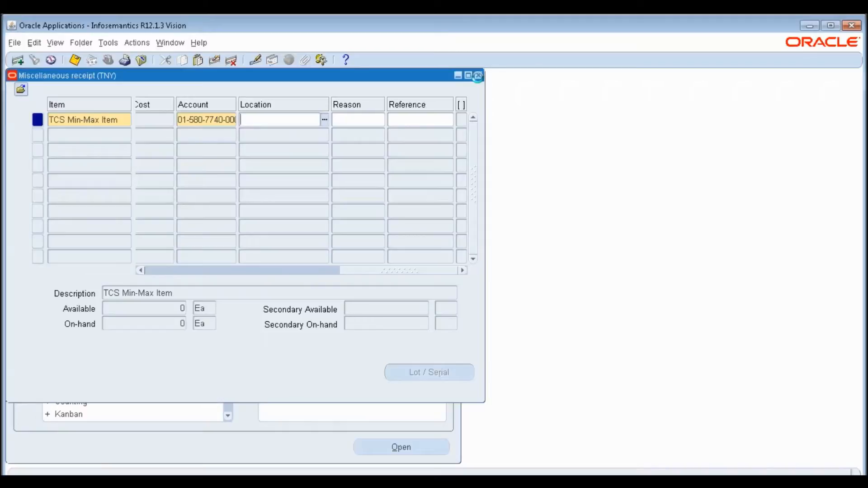
{"action": "key", "text": "ctrl+s"}
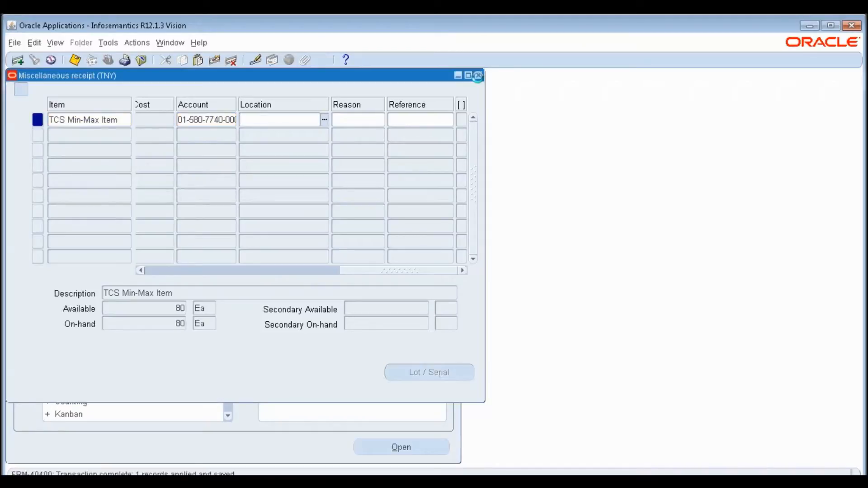
{"action": "left_click", "coordinate": [479, 75]}
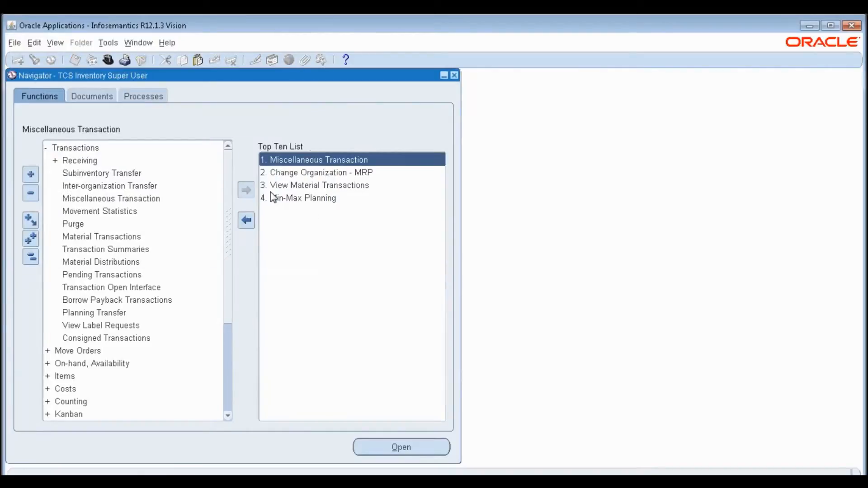
Open Min-Max Planning and limit the report's item range to TCS Min-Max Item.
{"action": "double_click", "coordinate": [274, 197]}
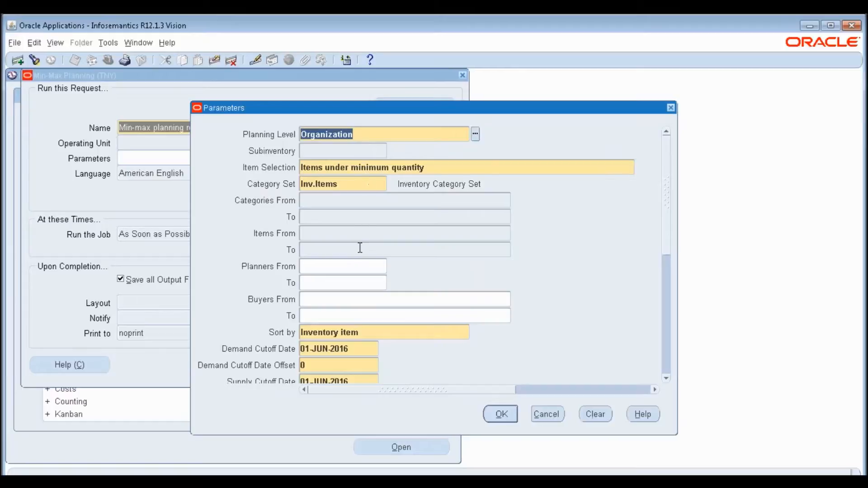
{"action": "left_click", "coordinate": [351, 233]}
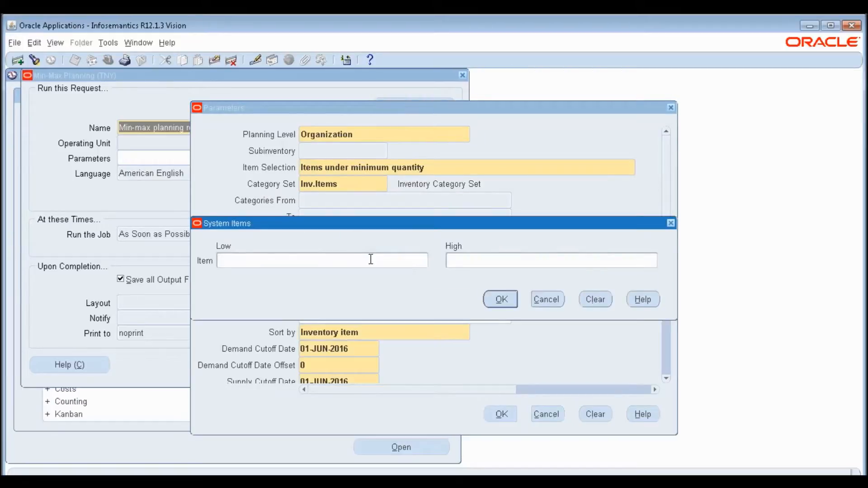
{"action": "type", "text": "TCS Min-Max Item"}
{"action": "key", "text": "Return"}
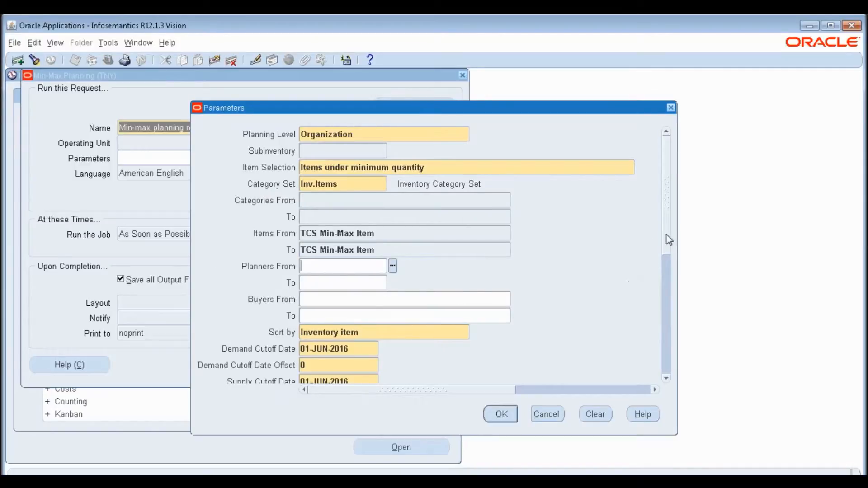
Set Include PO Supply to No and Restock to Yes, and accept the report parameters.
{"action": "scroll", "coordinate": [669, 272], "scroll_direction": "down", "scroll_amount": 3}
{"action": "left_click_drag", "start_coordinate": [669, 283], "coordinate": [663, 329]}
{"action": "double_click", "coordinate": [316, 317]}
{"action": "type", "text": "No"}
{"action": "key", "text": "Tab"}
{"action": "double_click", "coordinate": [324, 213]}
{"action": "type", "text": "y"}
{"action": "key", "text": "Tab"}
{"action": "key", "text": "Return"}
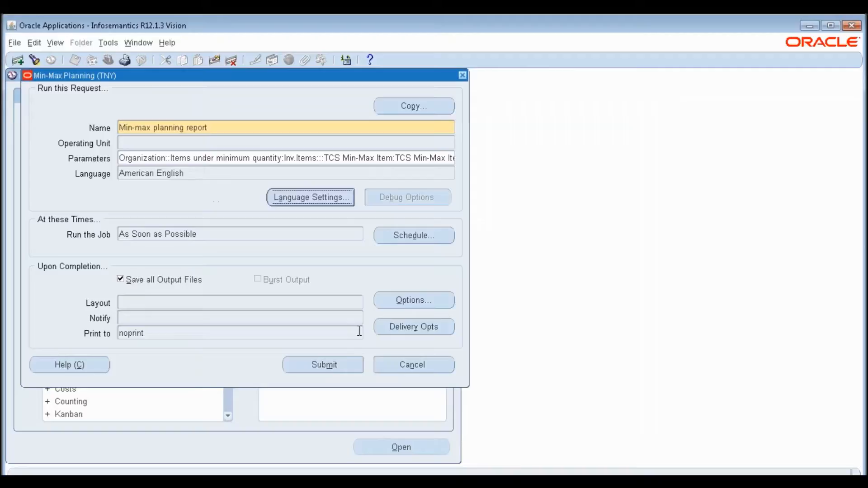
Submit the Min-max planning report request and decline submitting another one.
{"action": "left_click", "coordinate": [337, 364]}
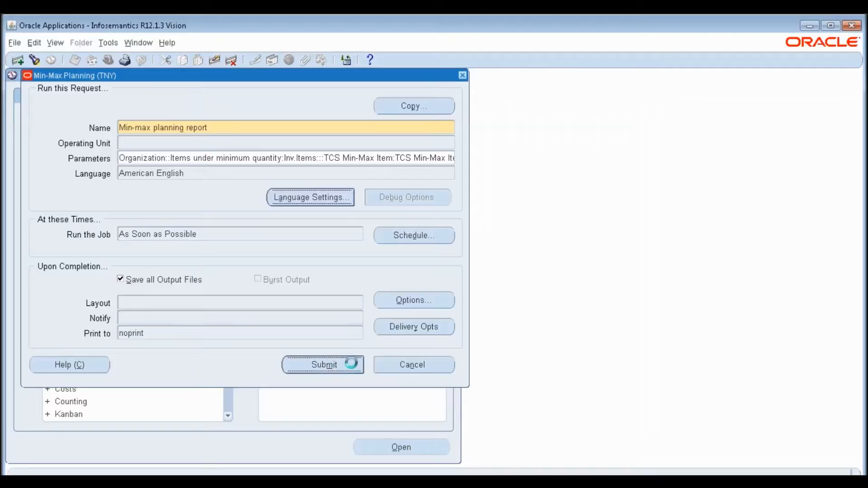
{"action": "key", "text": "Tab"}
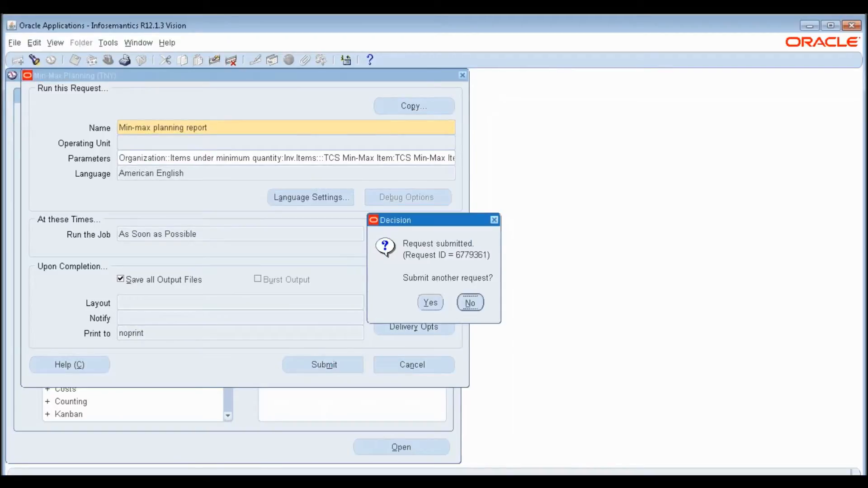
{"action": "key", "text": "Return"}
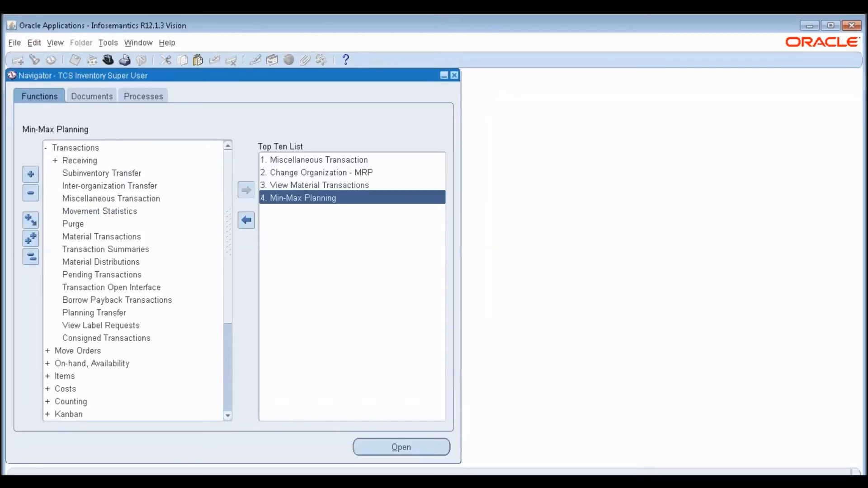
Find the latest Min-max planning report request and examine the on-hand, available and reorder quantities in its output.
{"action": "left_click", "coordinate": [383, 350]}
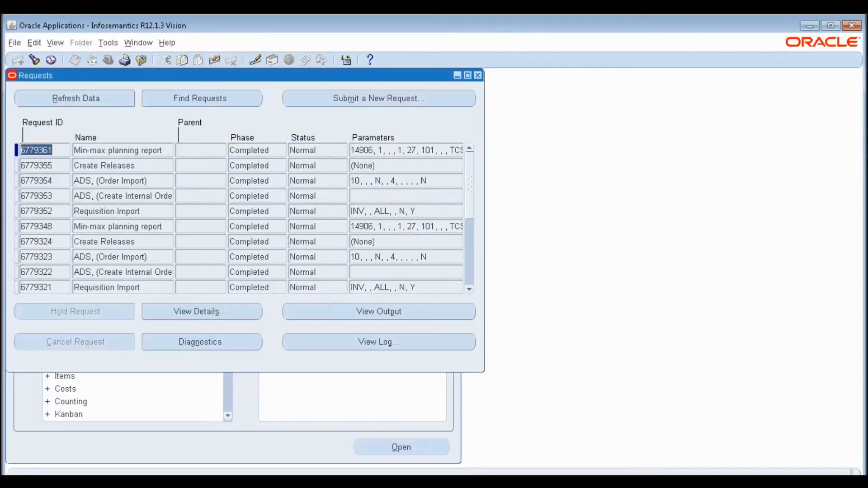
{"action": "left_click", "coordinate": [394, 312]}
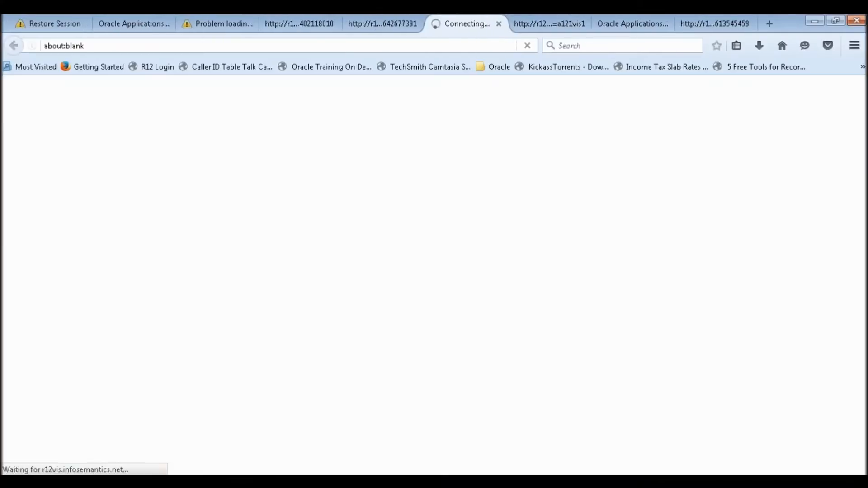
{"action": "scroll", "coordinate": [587, 306], "scroll_direction": "down", "scroll_amount": 3}
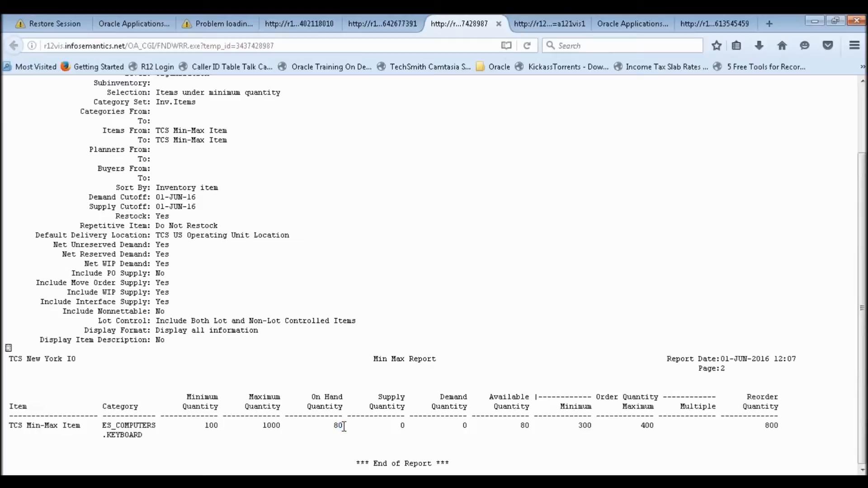
{"action": "left_click_drag", "start_coordinate": [344, 427], "coordinate": [335, 428]}
{"action": "left_click_drag", "start_coordinate": [517, 426], "coordinate": [528, 426]}
{"action": "left_click_drag", "start_coordinate": [765, 426], "coordinate": [781, 426]}
Switch to the Excel Inventory sheet and clear the L2 calculation in E107.
{"action": "key", "text": "alt+Tab"}
{"action": "key", "text": "alt+Tab"}
{"action": "key", "text": "alt+Tab"}
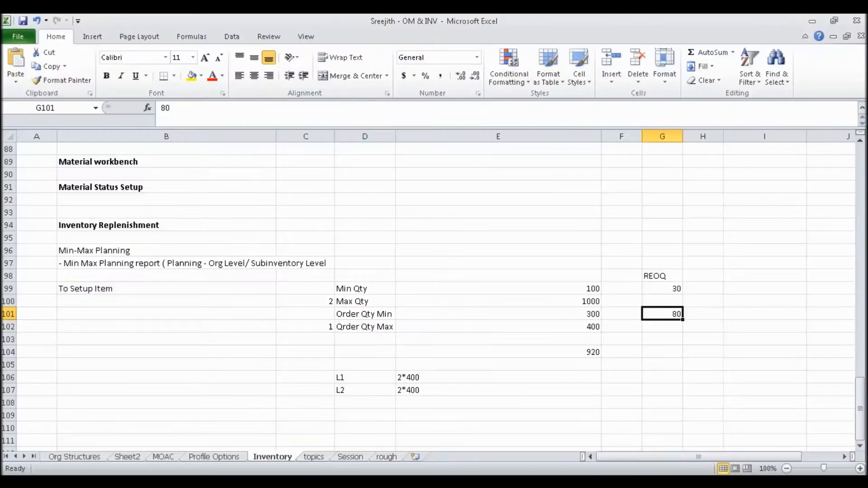
{"action": "left_click", "coordinate": [590, 352]}
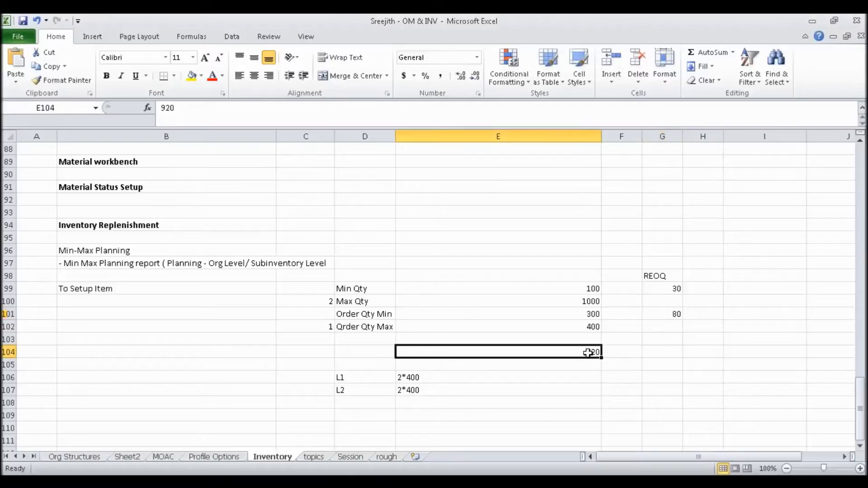
{"action": "left_click", "coordinate": [417, 392]}
{"action": "key", "text": "Delete"}
{"action": "left_click", "coordinate": [417, 377]}
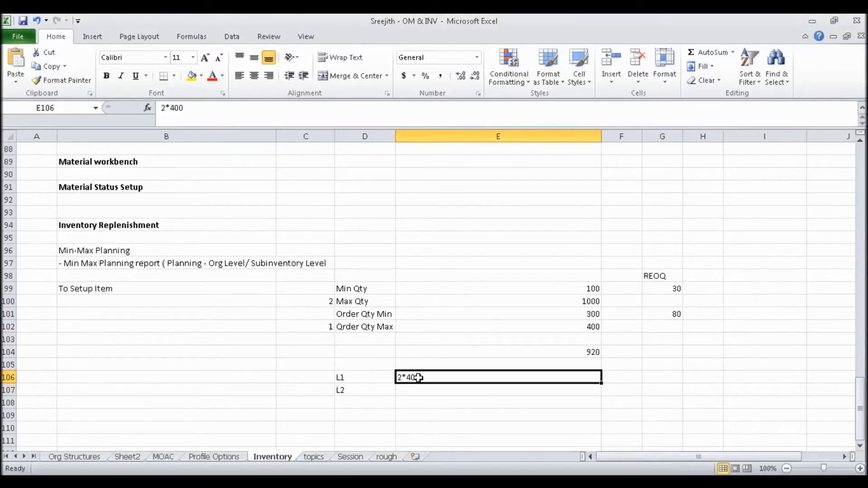
Enter 800 in F104, beside the required quantity in E104, and compare the two cells.
{"action": "left_click", "coordinate": [572, 349]}
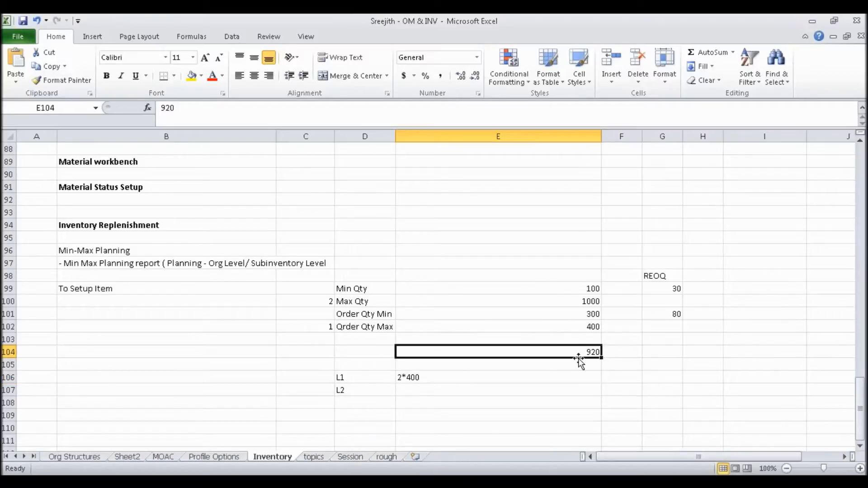
{"action": "left_click", "coordinate": [628, 353]}
{"action": "type", "text": "800"}
{"action": "key", "text": "Tab"}
{"action": "left_click", "coordinate": [585, 352]}
{"action": "left_click", "coordinate": [625, 348]}
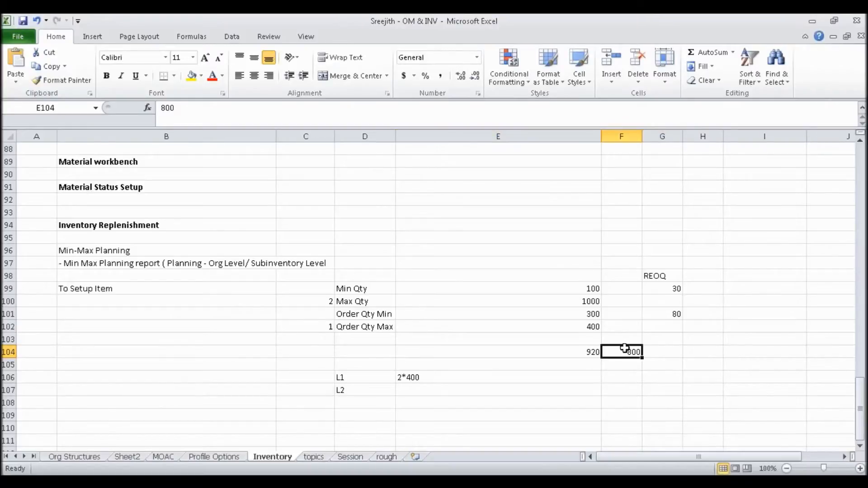
Check the maximum order quantity in E102 and change the L1 calculation in E106 to 3*400.
{"action": "left_click", "coordinate": [578, 327]}
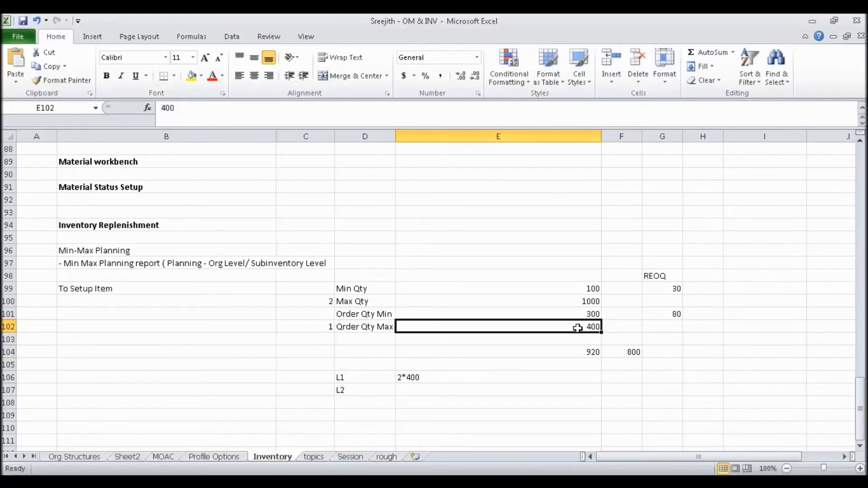
{"action": "left_click", "coordinate": [398, 374]}
{"action": "left_click", "coordinate": [164, 107]}
{"action": "key", "text": "BackSpace"}
{"action": "type", "text": "3"}
{"action": "key", "text": "Return"}
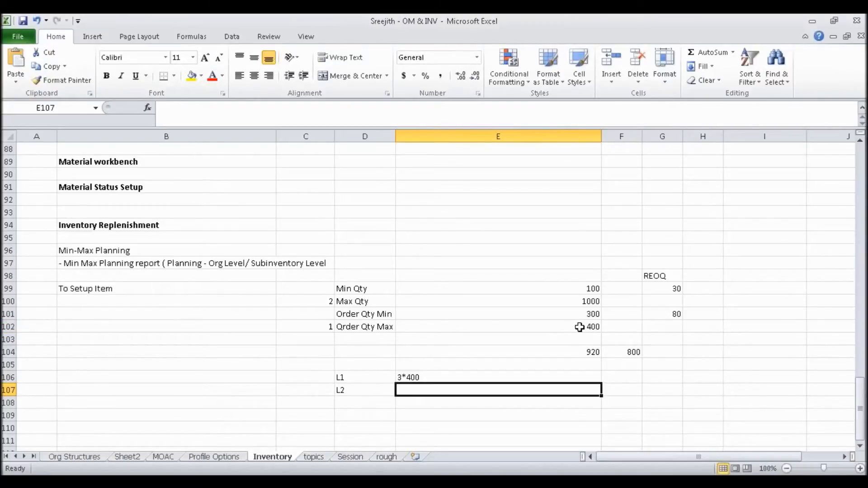
Check the maximum quantity in E100 and set the L1 calculation in E106 to 2*400.
{"action": "left_click", "coordinate": [593, 302]}
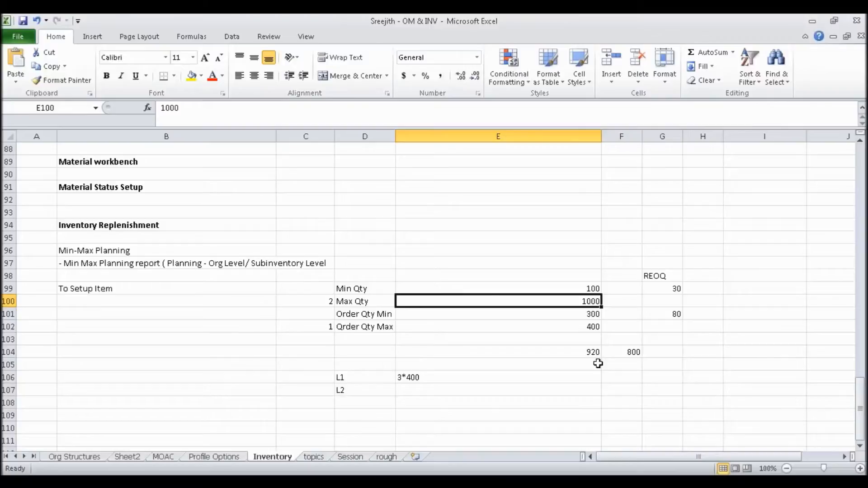
{"action": "left_click", "coordinate": [404, 377]}
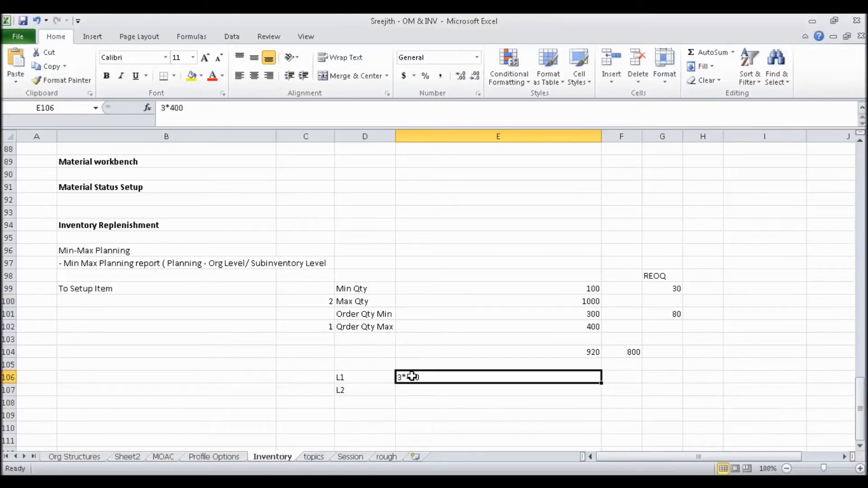
{"action": "double_click", "coordinate": [412, 377]}
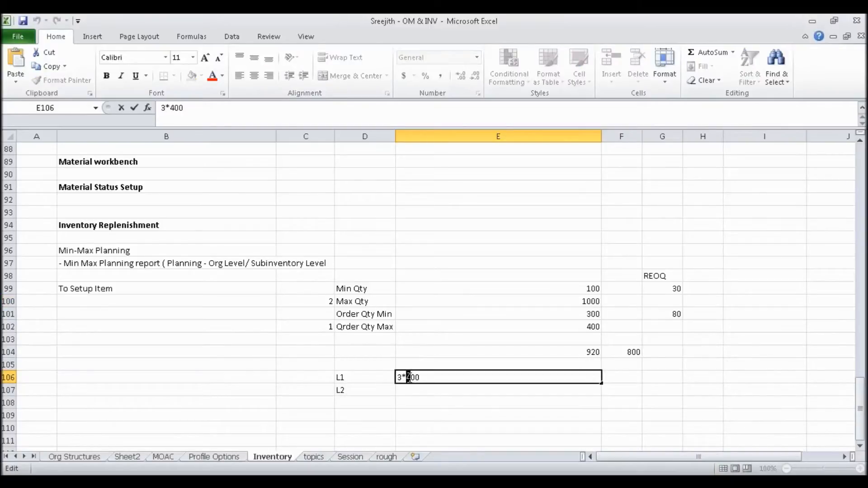
{"action": "double_click", "coordinate": [401, 377]}
{"action": "type", "text": "2"}
{"action": "key", "text": "Return"}
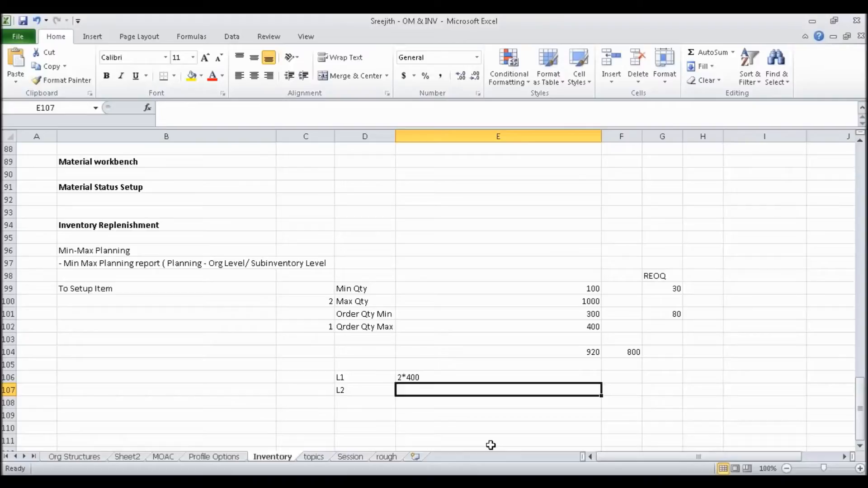
Switch to Oracle Applications, close the Requests window and change the responsibility to TCS Purchasing Super User.
{"action": "key", "text": "alt+Tab"}
{"action": "key", "text": "alt+Tab"}
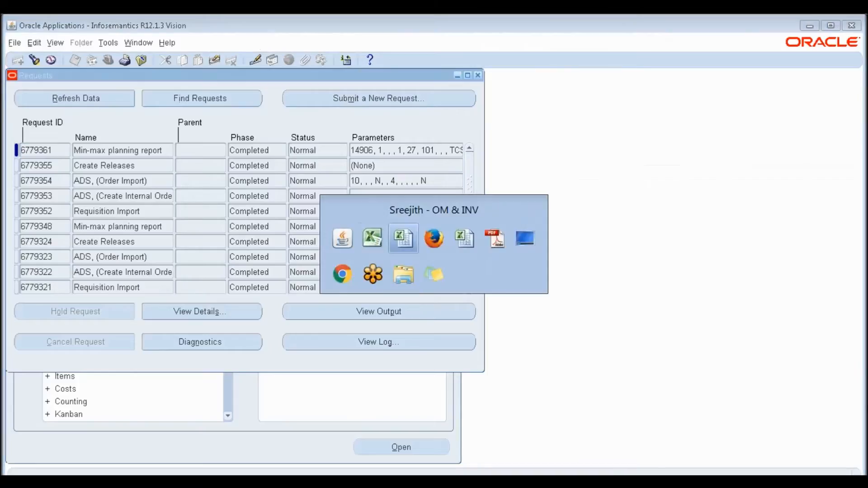
{"action": "key", "text": "alt+Tab"}
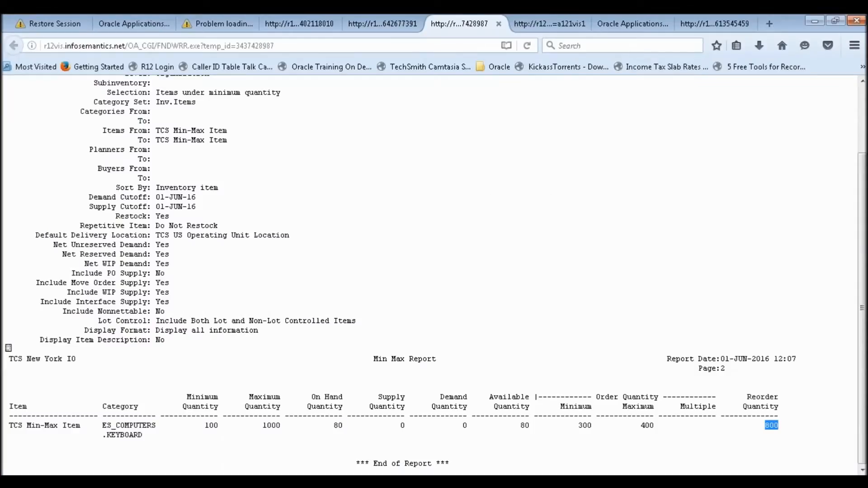
{"action": "key", "text": "alt+Tab"}
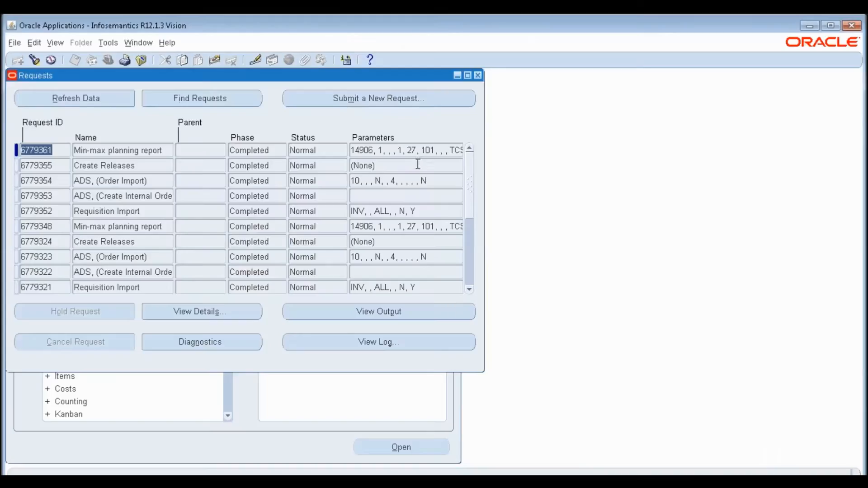
{"action": "left_click", "coordinate": [478, 76]}
{"action": "left_click", "coordinate": [109, 60]}
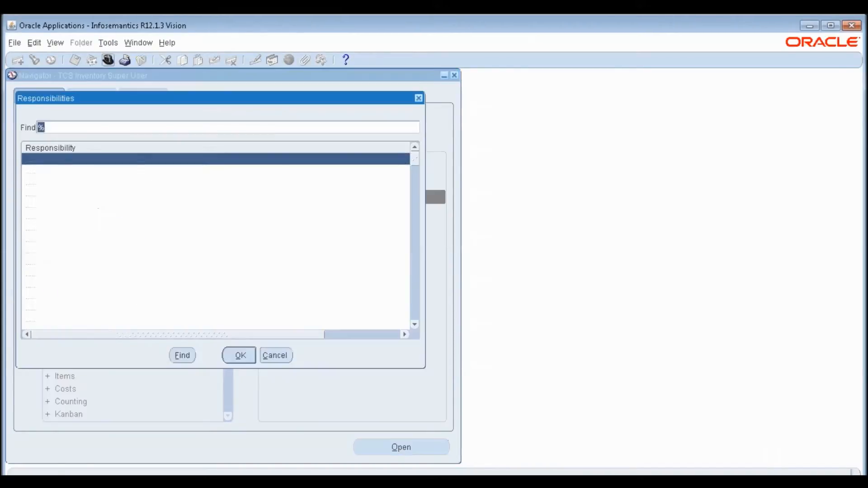
{"action": "type", "text": "tcs"}
{"action": "double_click", "coordinate": [112, 183]}
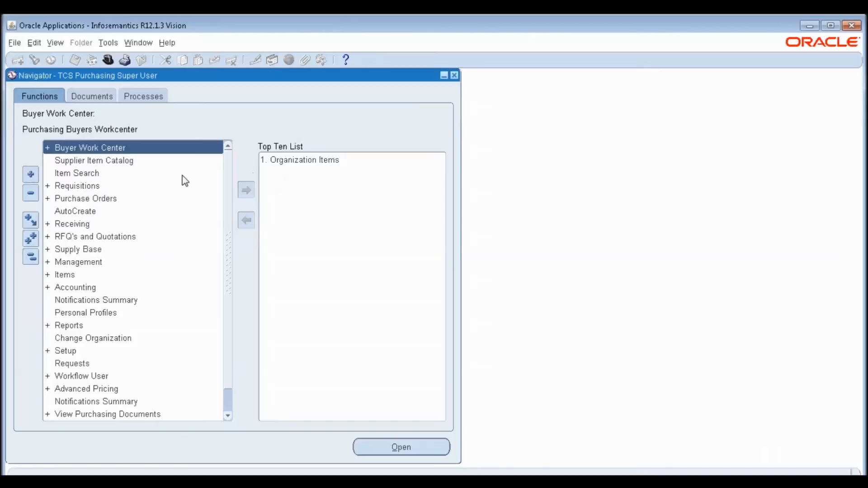
Start a new single request and choose the Requisition Import program.
{"action": "key", "text": "alt+v"}
{"action": "key", "text": "r"}
{"action": "key", "text": "alt+n"}
{"action": "key", "text": "alt+o"}
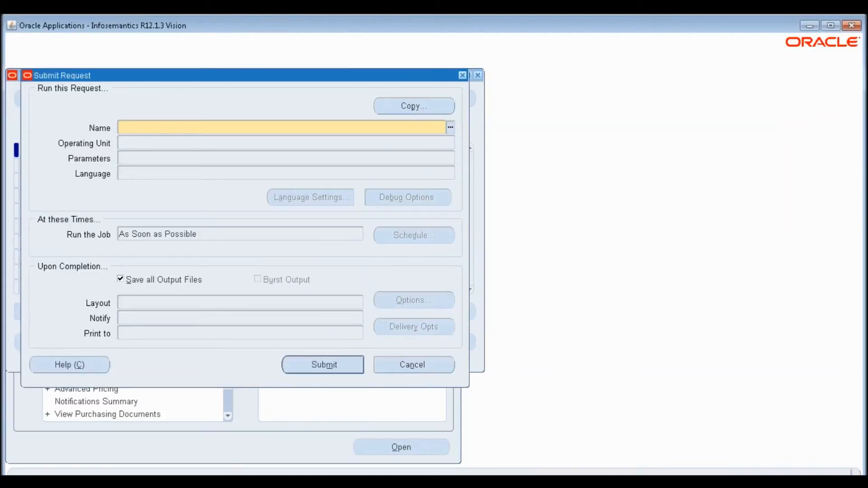
{"action": "type", "text": "%"}
{"action": "key", "text": "Tab"}
{"action": "type", "text": "re"}
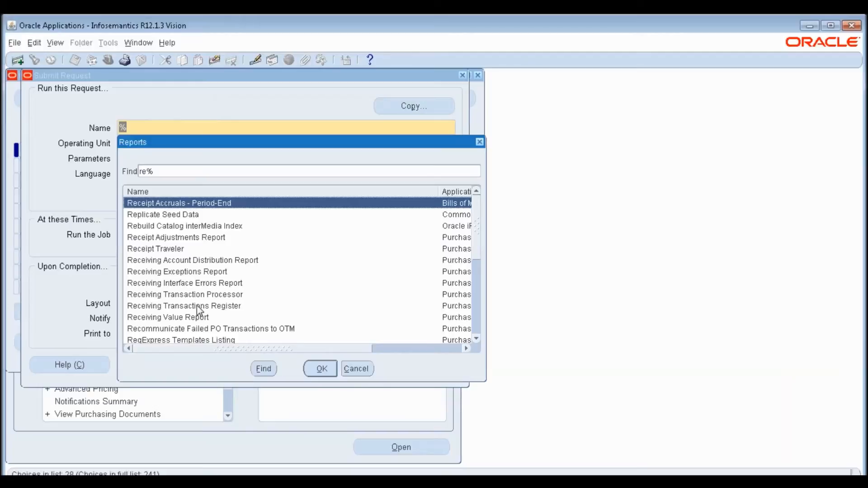
{"action": "type", "text": "q"}
{"action": "double_click", "coordinate": [193, 272]}
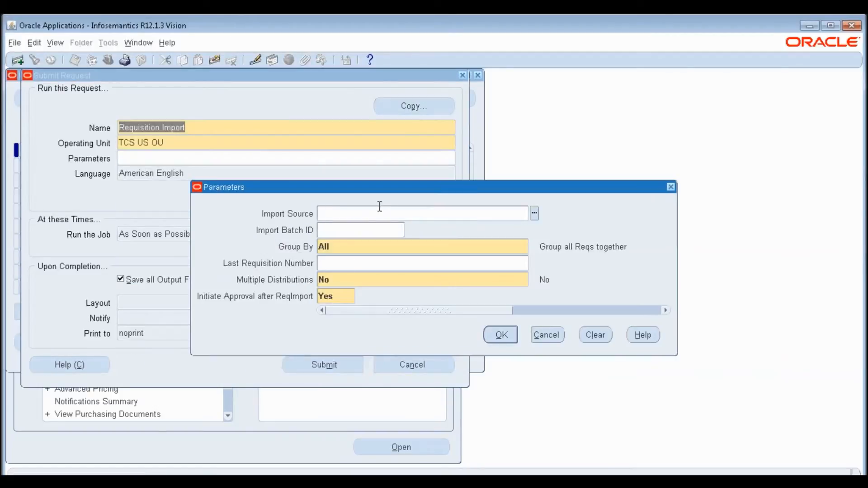
Set the import source to INV, submit the Requisition Import request and decline submitting another.
{"action": "type", "text": "inv"}
{"action": "key", "text": "Tab"}
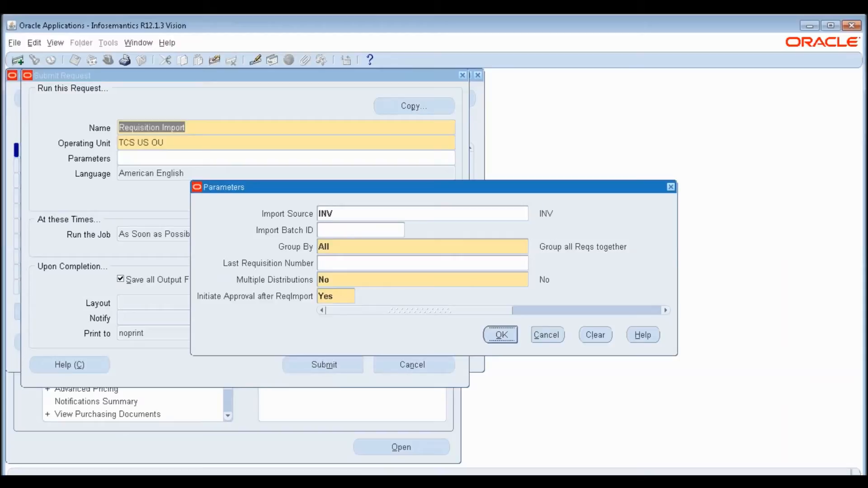
{"action": "key", "text": "Return"}
{"action": "left_click", "coordinate": [323, 365]}
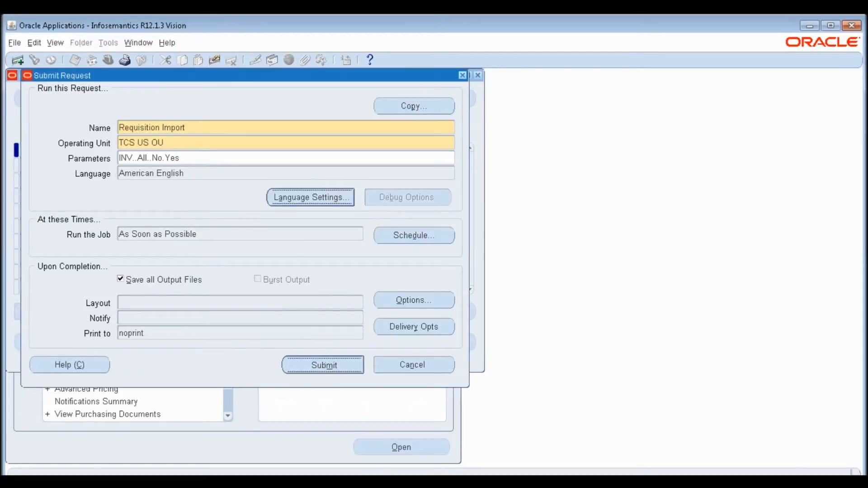
{"action": "left_click", "coordinate": [470, 303]}
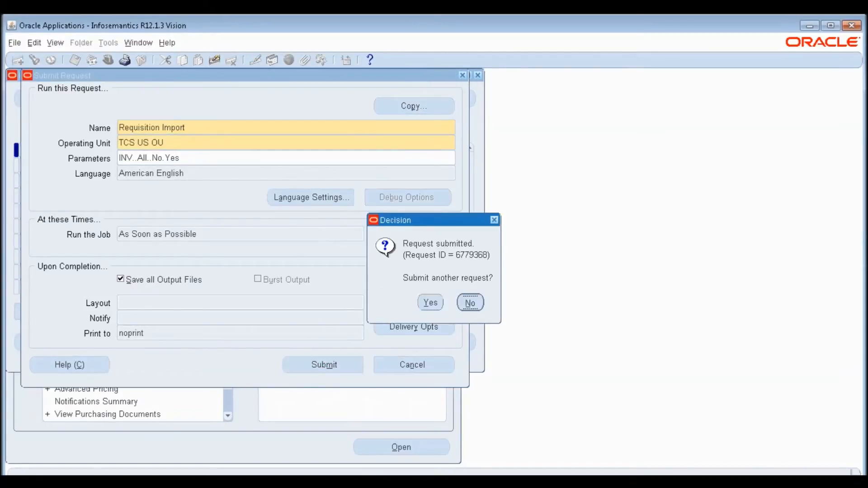
Find all my requests with the number of days to view set to 1.
{"action": "left_click_drag", "start_coordinate": [344, 325], "coordinate": [359, 342]}
{"action": "type", "text": "1"}
{"action": "key", "text": "Tab"}
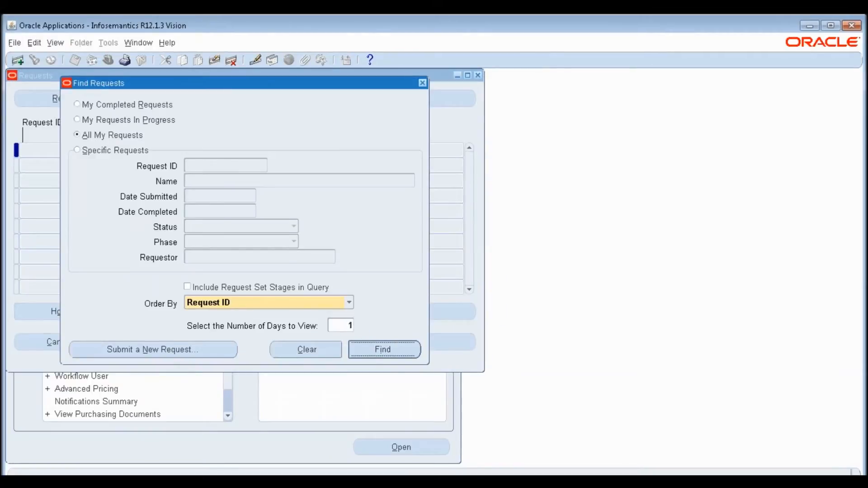
{"action": "key", "text": "Return"}
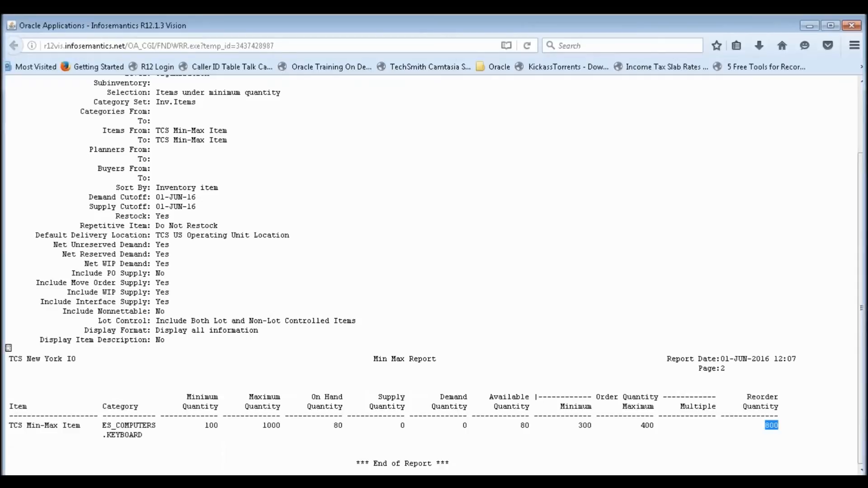
Switch to the Excel Inventory sheet and enter 400 for both L1 in E106 and L2 in E107.
{"action": "key", "text": "alt+Tab"}
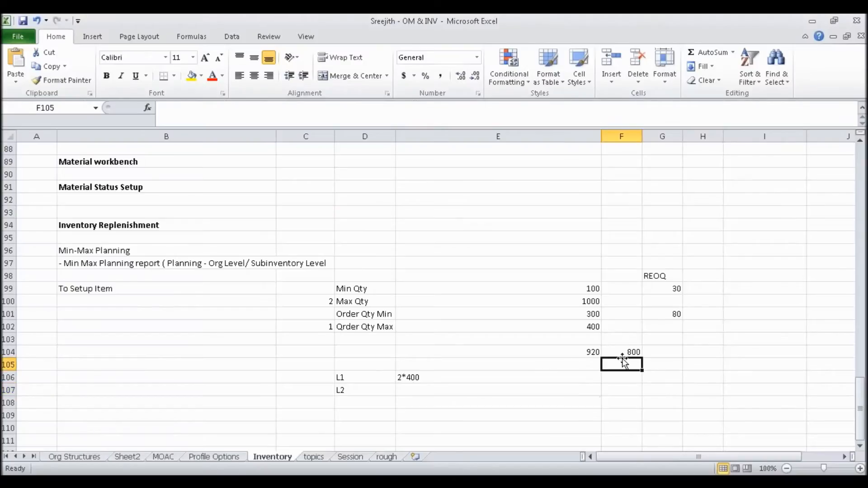
{"action": "left_click_drag", "start_coordinate": [496, 386], "coordinate": [495, 379]}
{"action": "left_click", "coordinate": [494, 378]}
{"action": "type", "text": "400"}
{"action": "key", "text": "Return"}
{"action": "type", "text": "400"}
{"action": "key", "text": "Return"}
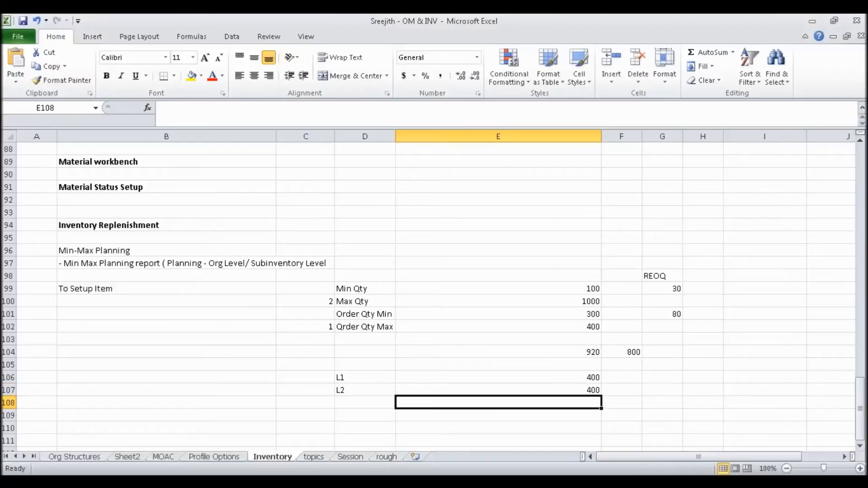
Return to Oracle Applications, refresh and close the request list, and open the Requisition Summary search form.
{"action": "key", "text": "alt+Tab"}
{"action": "key", "text": "alt+r"}
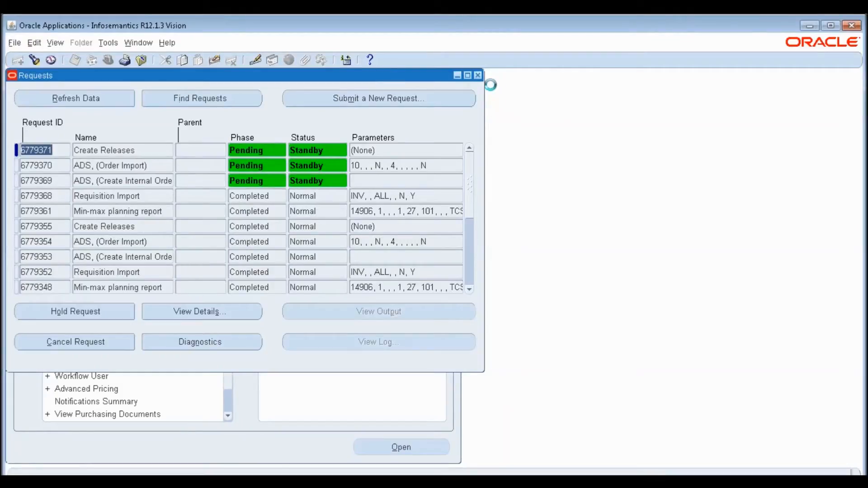
{"action": "left_click", "coordinate": [478, 76]}
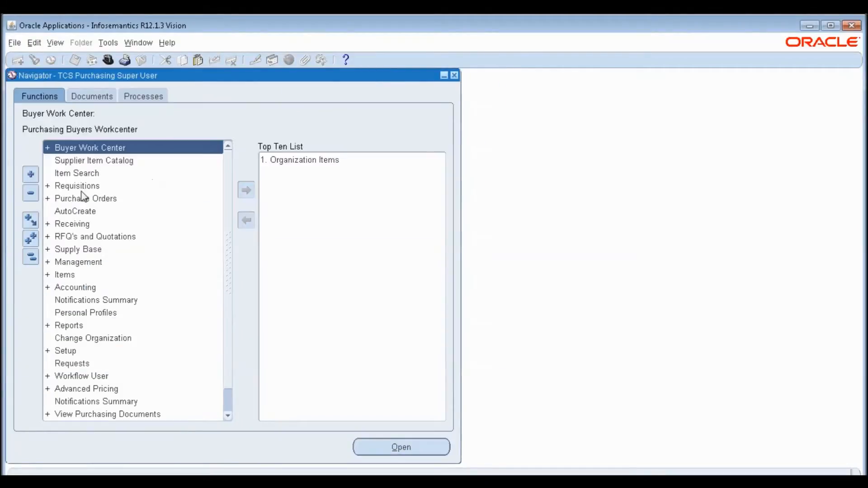
{"action": "double_click", "coordinate": [77, 185]}
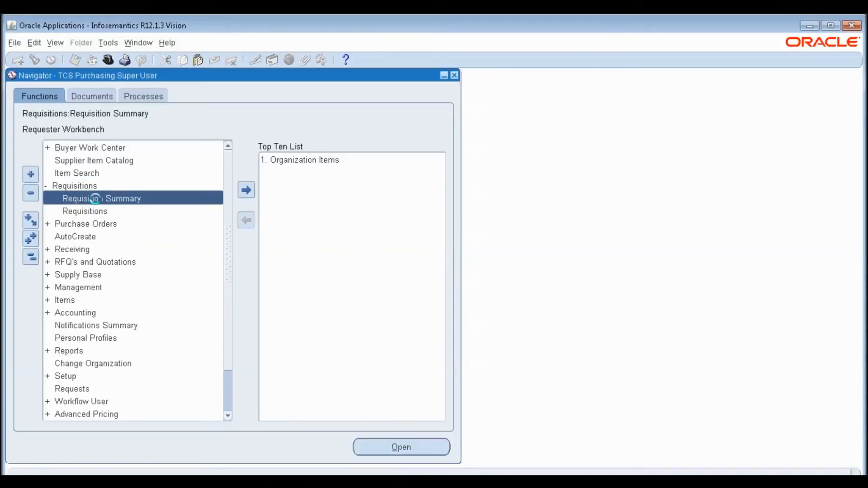
{"action": "double_click", "coordinate": [167, 196]}
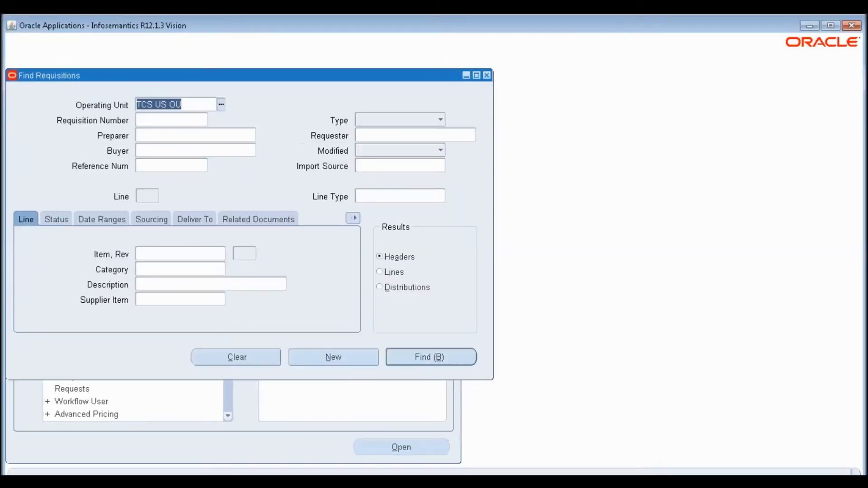
Find the requisition lines for the item TCS Min-Max Item, check their quantities and close the results.
{"action": "left_click", "coordinate": [162, 253]}
{"action": "type", "text": "TCS Min-Max Item"}
{"action": "key", "text": "Tab"}
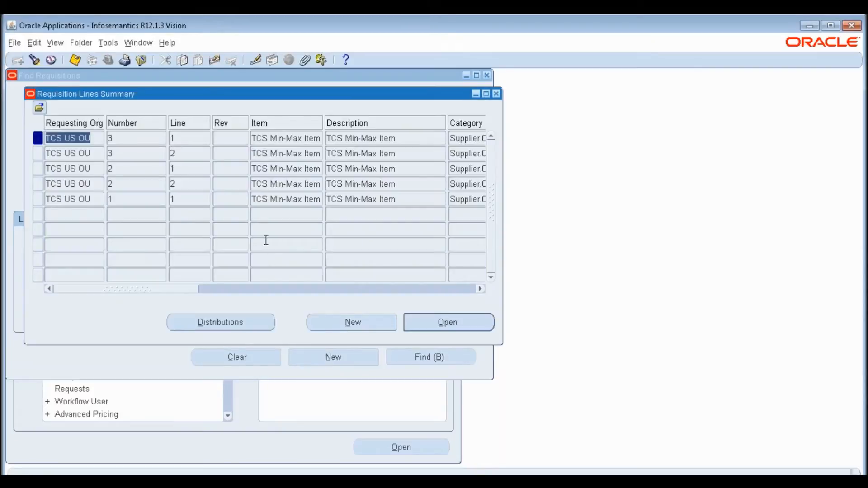
{"action": "left_click_drag", "start_coordinate": [189, 292], "coordinate": [232, 290]}
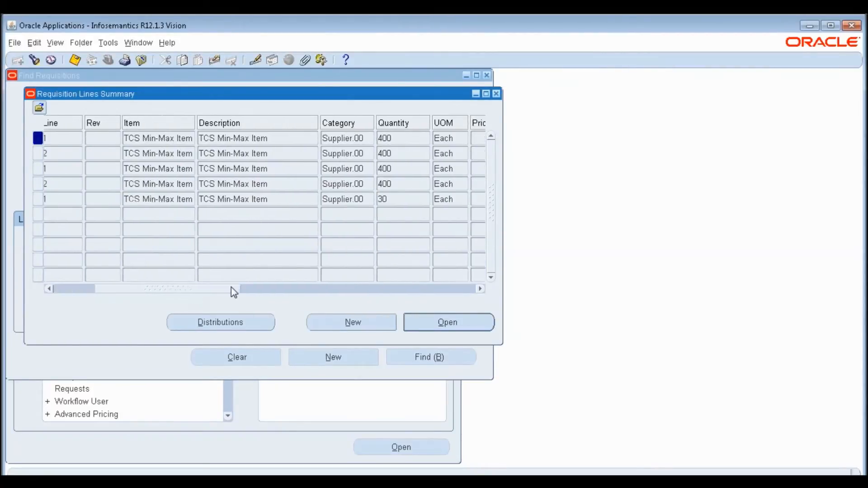
{"action": "left_click", "coordinate": [398, 137]}
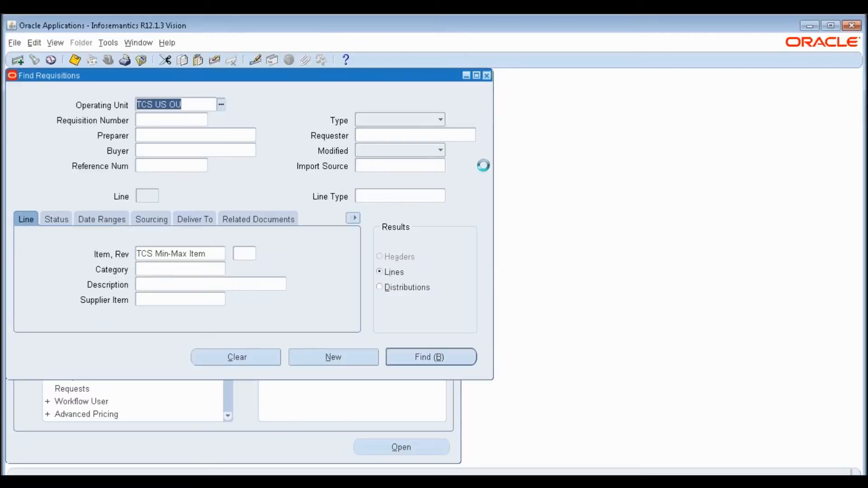
Switch to the Excel Inventory sheet and enter the heading Subinv level in I98.
{"action": "key", "text": "alt+Tab"}
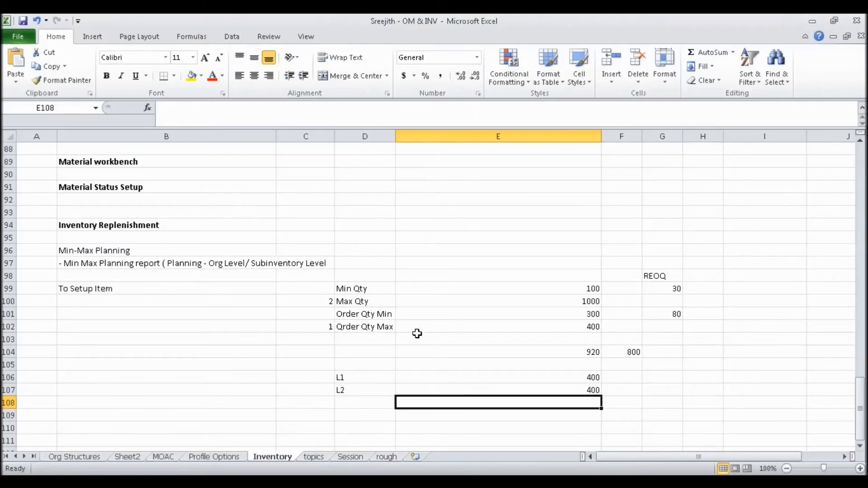
{"action": "left_click_drag", "start_coordinate": [364, 286], "coordinate": [665, 324]}
{"action": "left_click", "coordinate": [777, 270]}
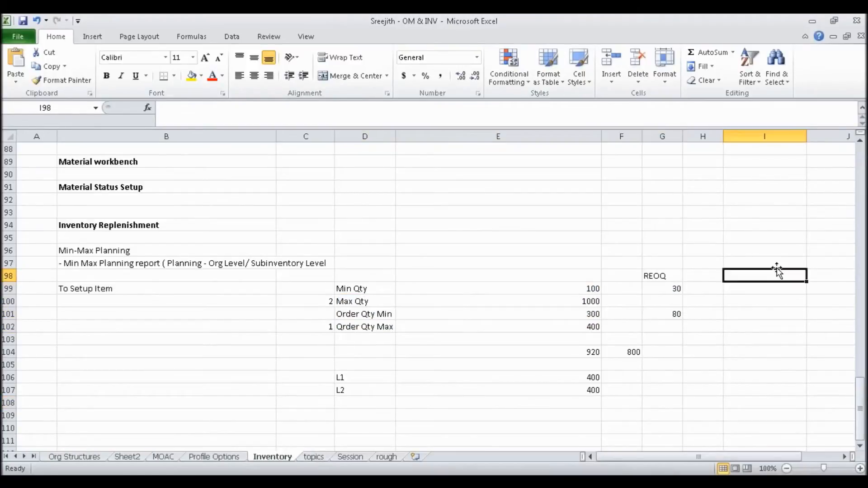
{"action": "type", "text": "Subinv level"}
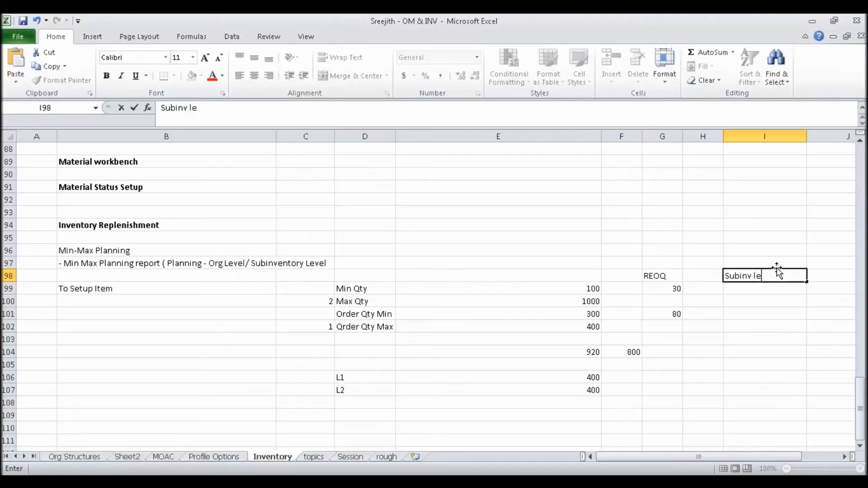
{"action": "key", "text": "Return"}
Review the min-max quantities in D99:E102, compare E104 with F104, and clear the required quantity from E104.
{"action": "left_click_drag", "start_coordinate": [395, 286], "coordinate": [529, 332]}
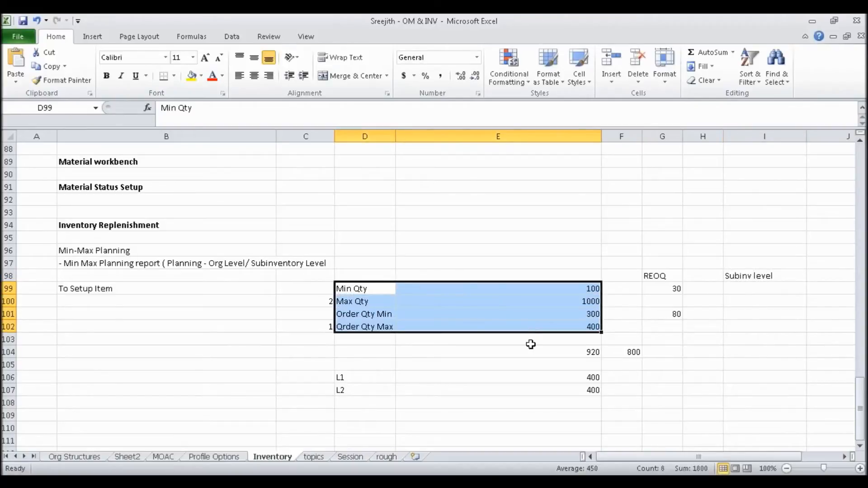
{"action": "left_click", "coordinate": [532, 353]}
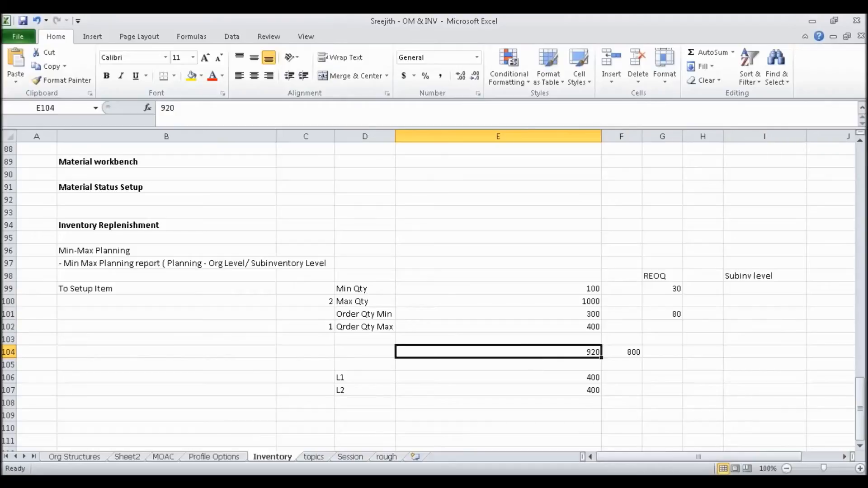
{"action": "left_click_drag", "start_coordinate": [378, 287], "coordinate": [498, 327]}
{"action": "left_click", "coordinate": [524, 341]}
{"action": "left_click", "coordinate": [534, 351]}
{"action": "left_click", "coordinate": [618, 351]}
{"action": "left_click", "coordinate": [594, 351]}
{"action": "left_click", "coordinate": [616, 352]}
{"action": "left_click", "coordinate": [593, 351]}
{"action": "left_click", "coordinate": [609, 351]}
{"action": "left_click", "coordinate": [590, 348]}
{"action": "left_click", "coordinate": [609, 354]}
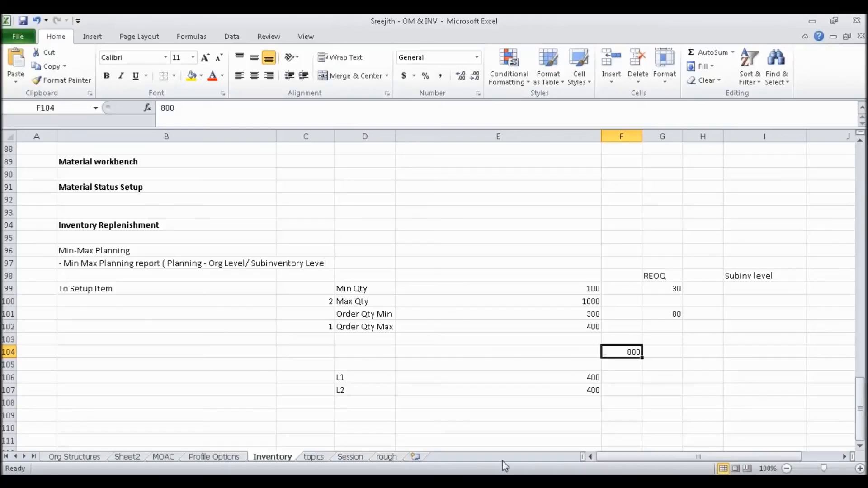
{"action": "left_click", "coordinate": [482, 472]}
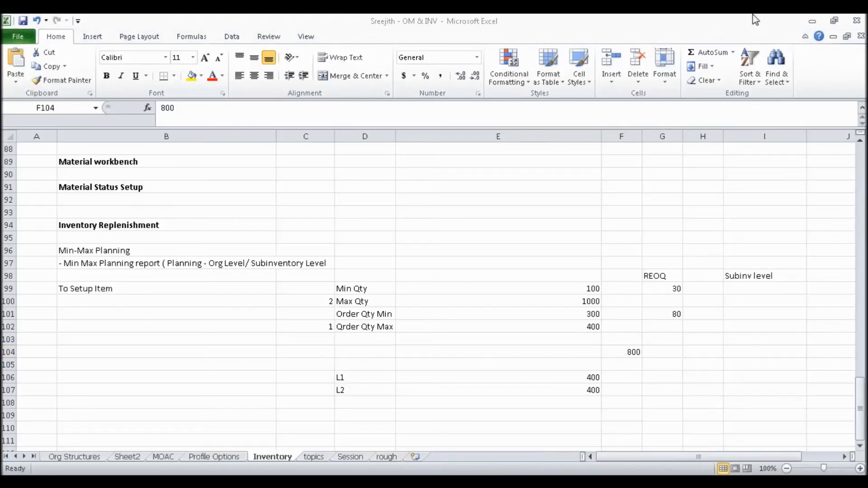